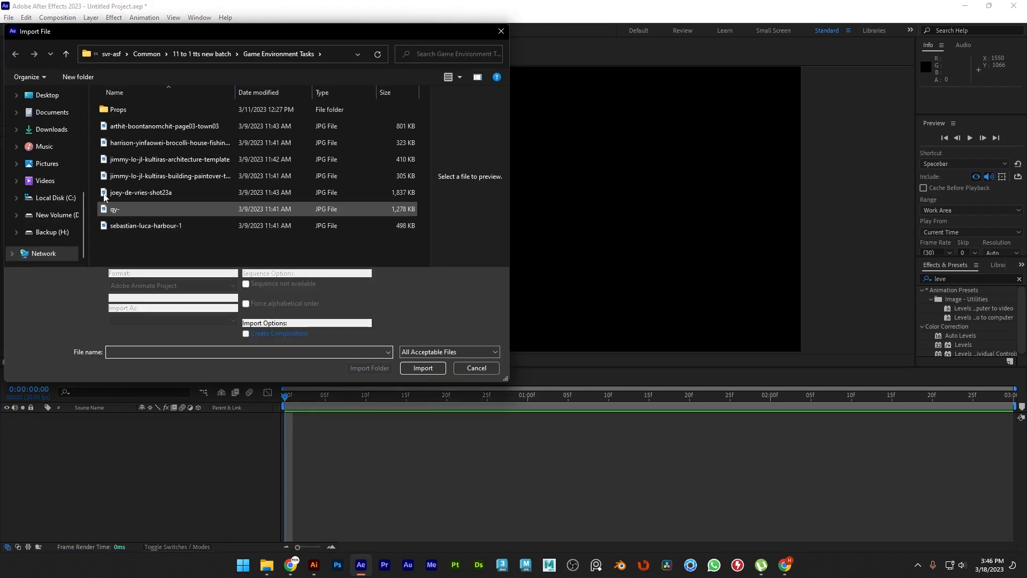
- Import sebastian-luca-harbour-1 as footage and add it to Comp 1 as a layer
left_click(257, 159)
left_click(152, 192)
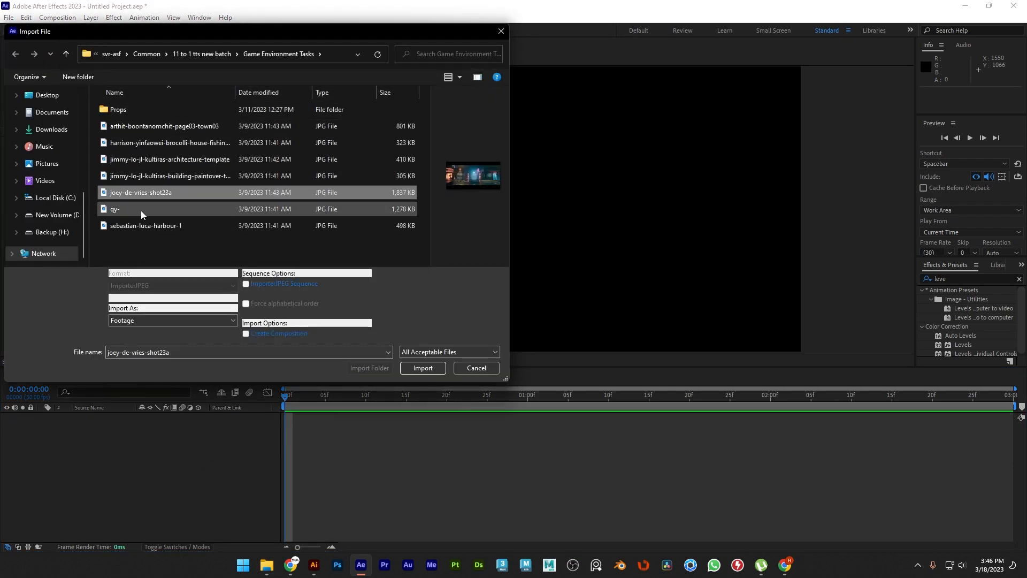
left_click(131, 223)
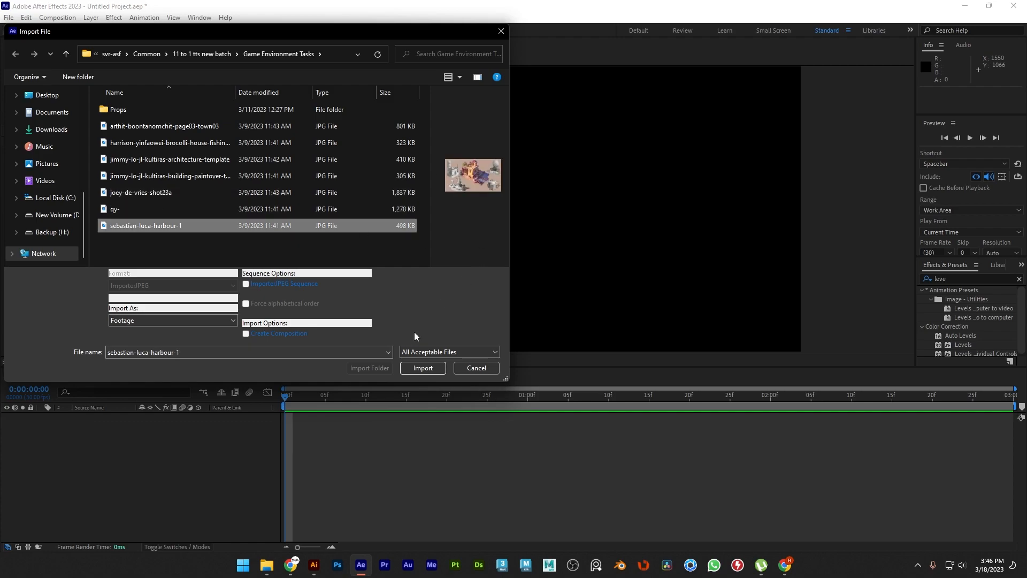
left_click(428, 367)
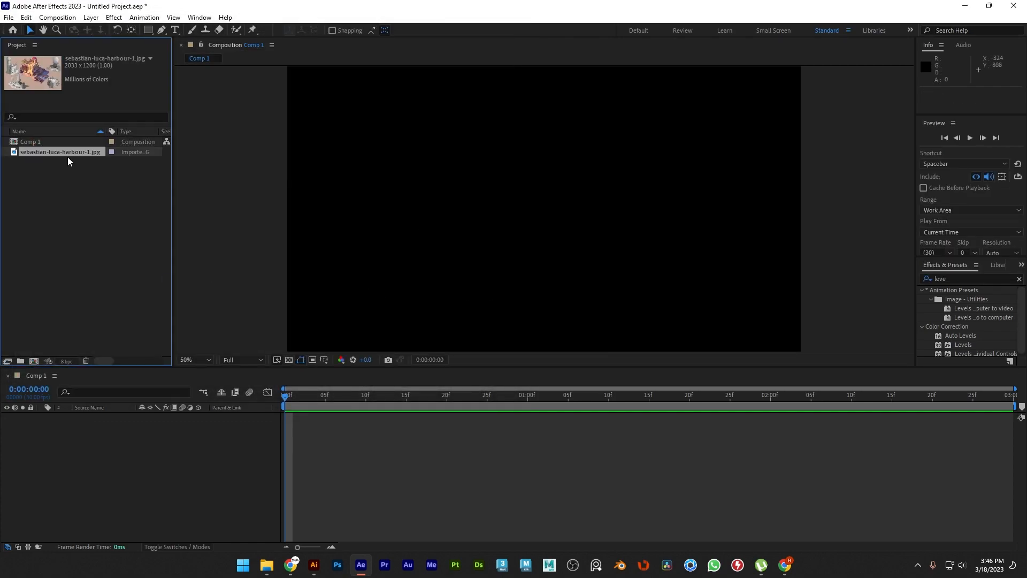
left_click_drag(69, 152, 88, 436)
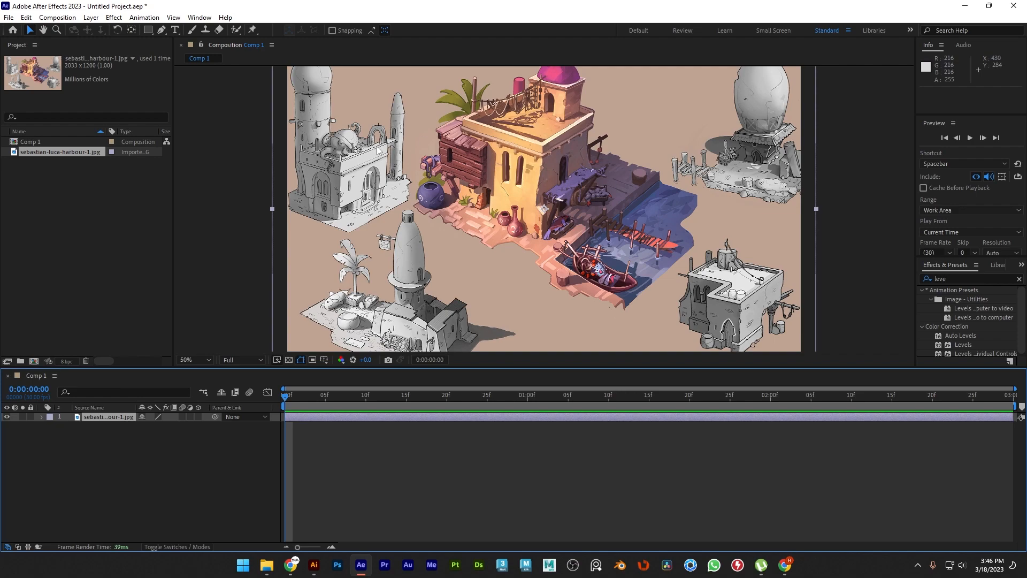
scroll(353, 179, "down", 2)
scroll(629, 199, "up", 2)
- Draw a four-sided Pen tool shape over the central house with no layer selected, and remove the resulting shape layer
left_click(119, 460)
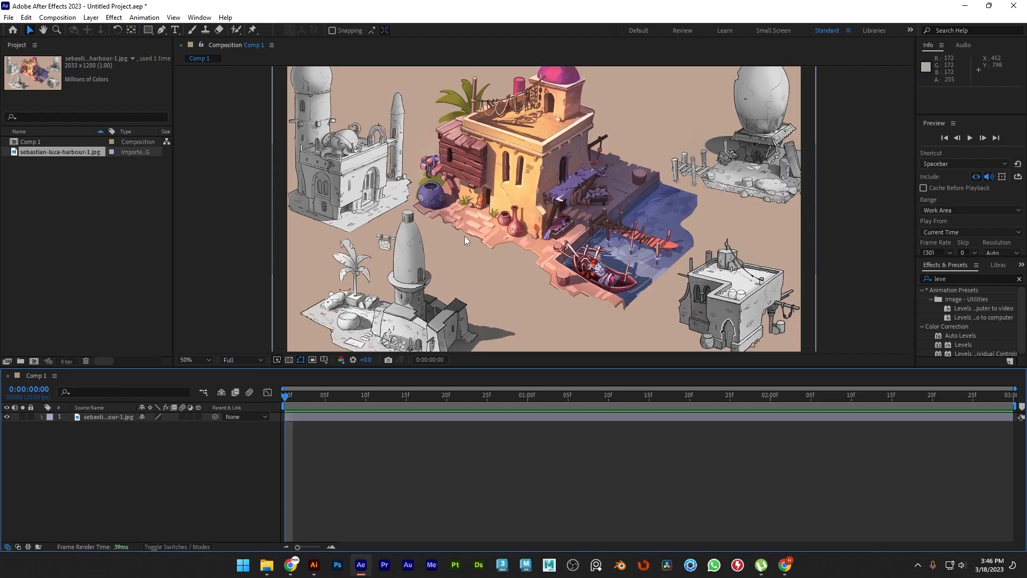
scroll(627, 169, "down", 2)
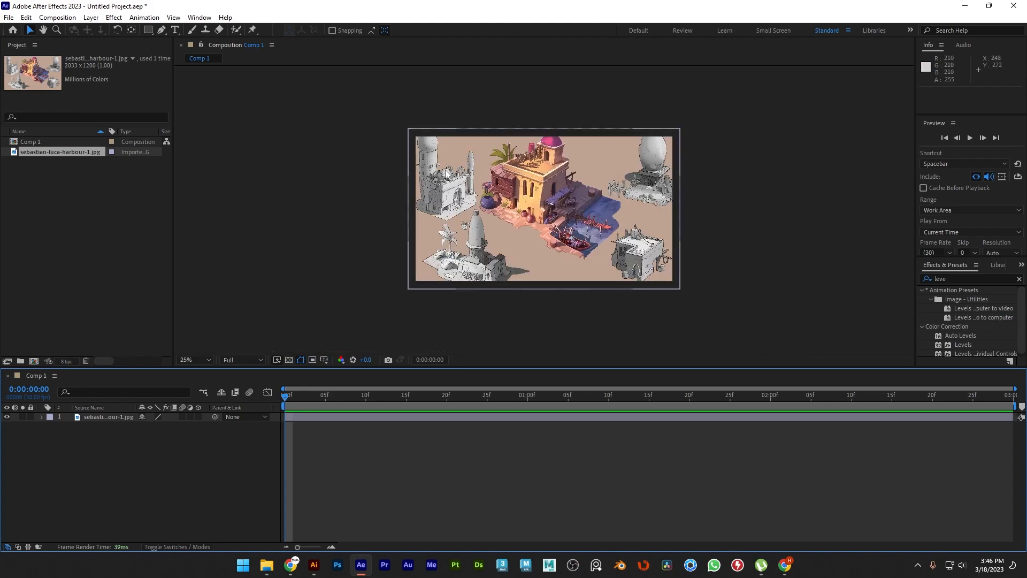
left_click(161, 30)
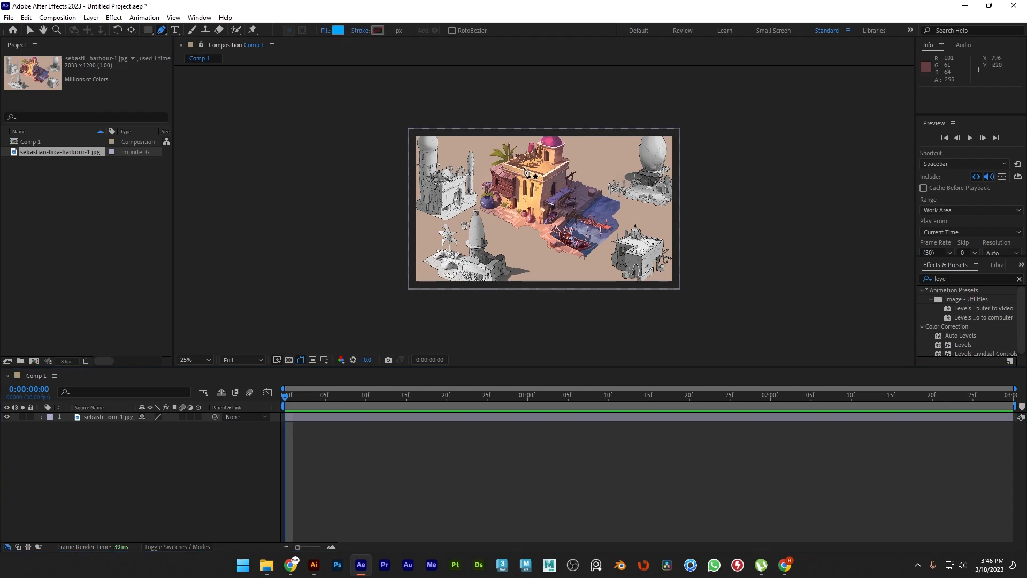
left_click(472, 162)
left_click(571, 158)
left_click(604, 222)
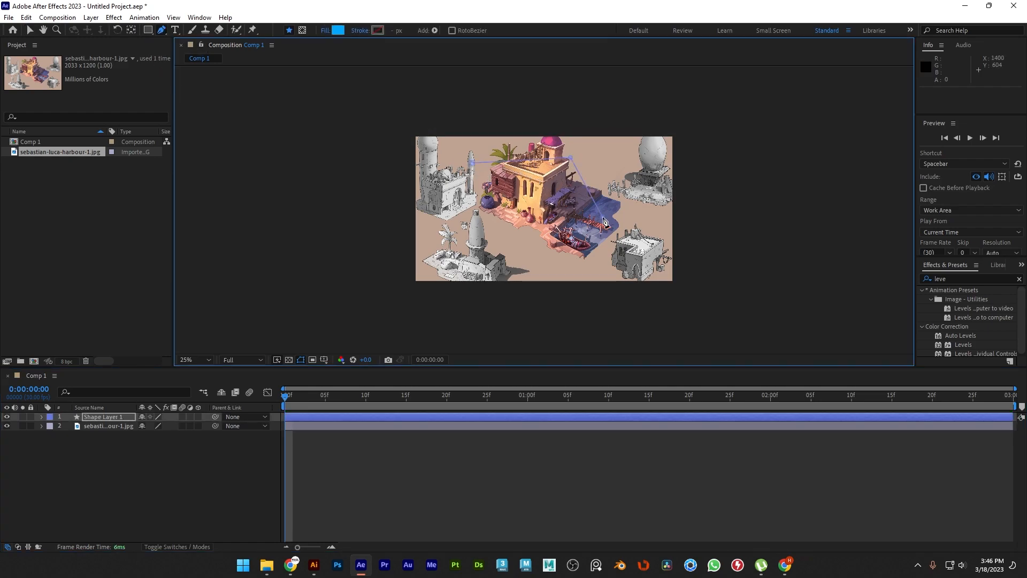
left_click(492, 227)
left_click(473, 161)
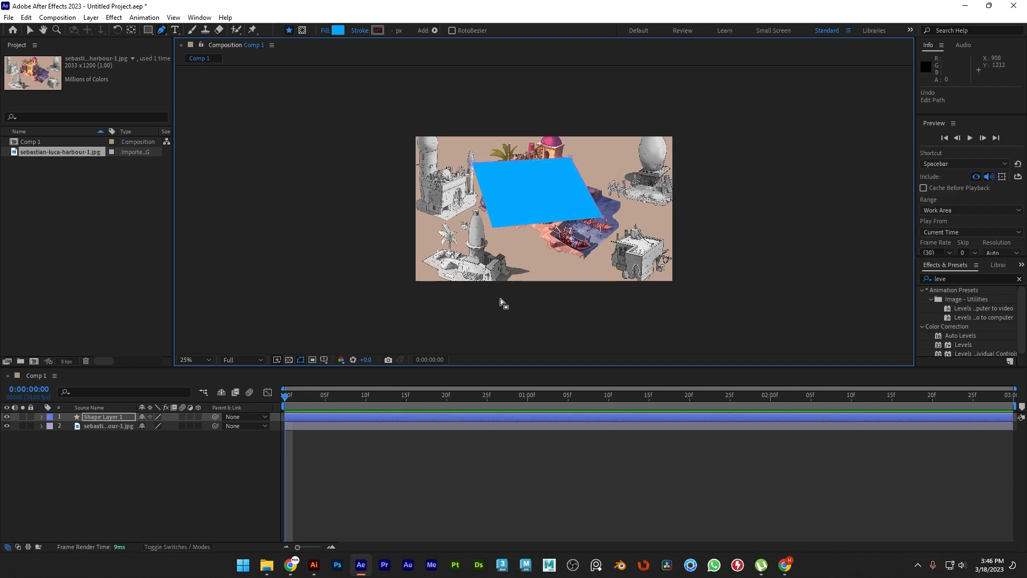
key("ctrl+z")
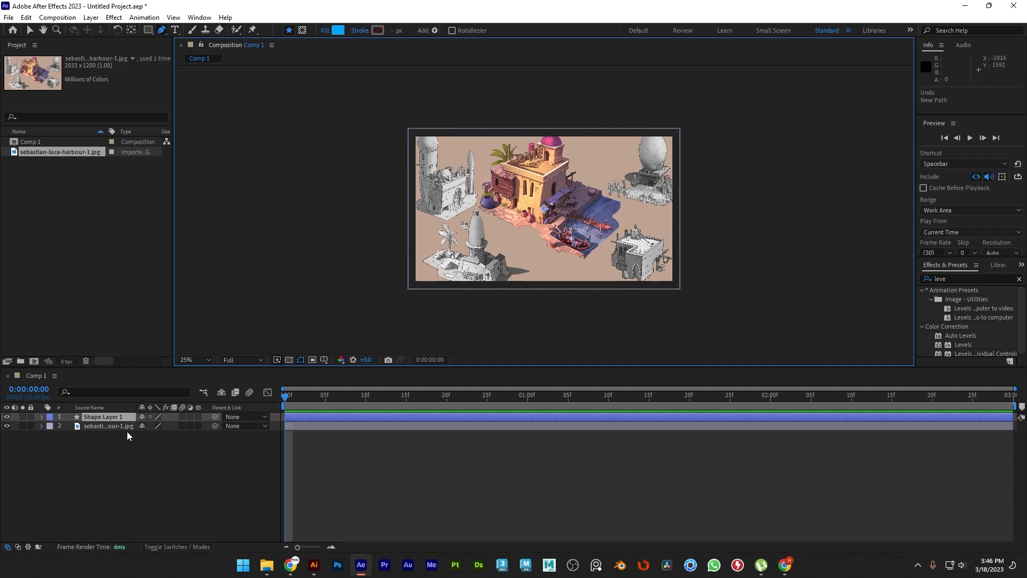
key("Delete")
- Draw a closed four-point mask over the central house on the image layer with the Pen tool
left_click(111, 418)
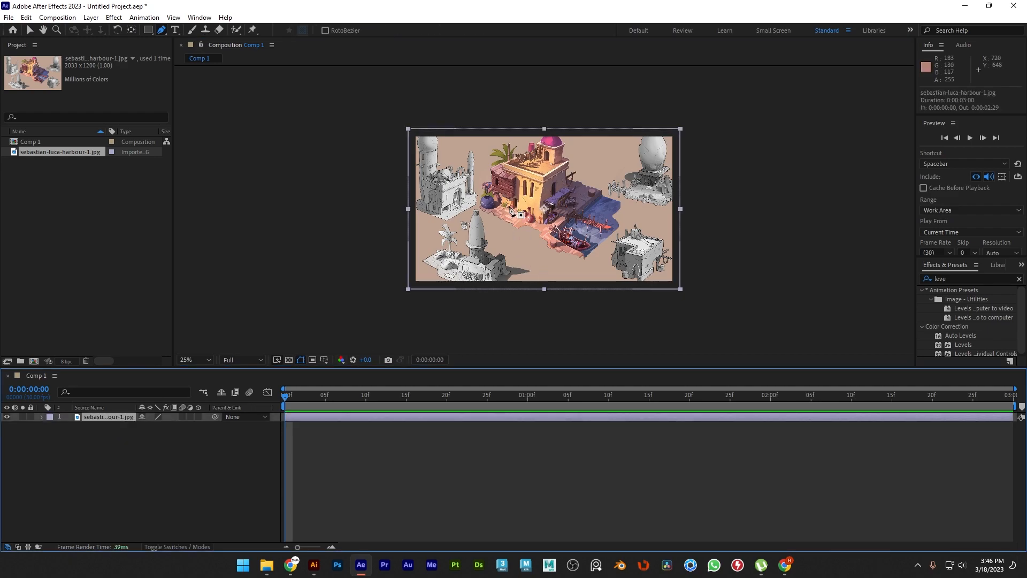
left_click(493, 179)
left_click(575, 176)
left_click(587, 231)
left_click(490, 196)
left_click(495, 184)
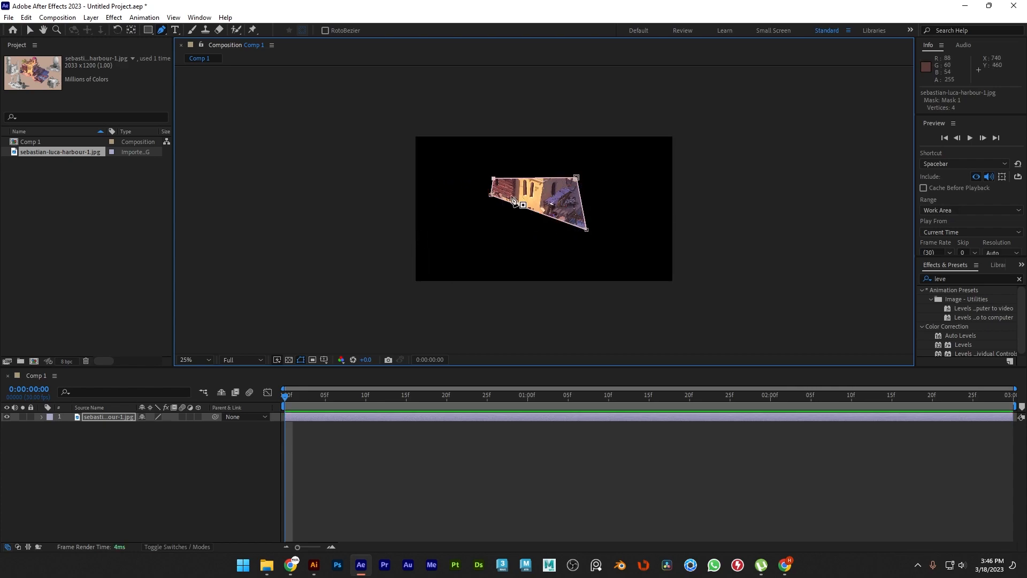
- Add a second closed four-point Pen mask on the image layer around the grey tower below the house
scroll(507, 193, "up", 2)
left_click(400, 255)
left_click(468, 247)
left_click(524, 299)
left_click(438, 315)
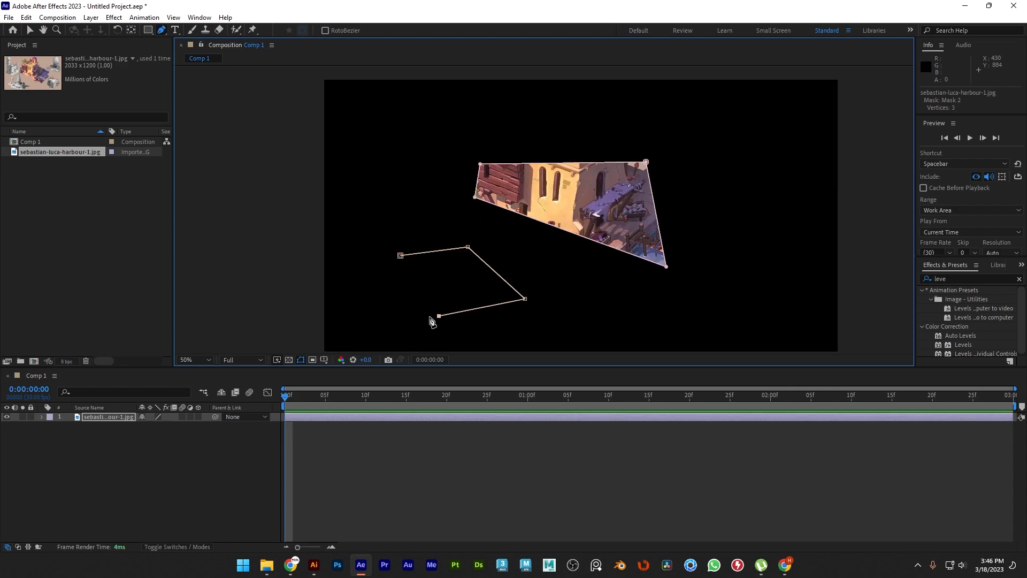
left_click(401, 256)
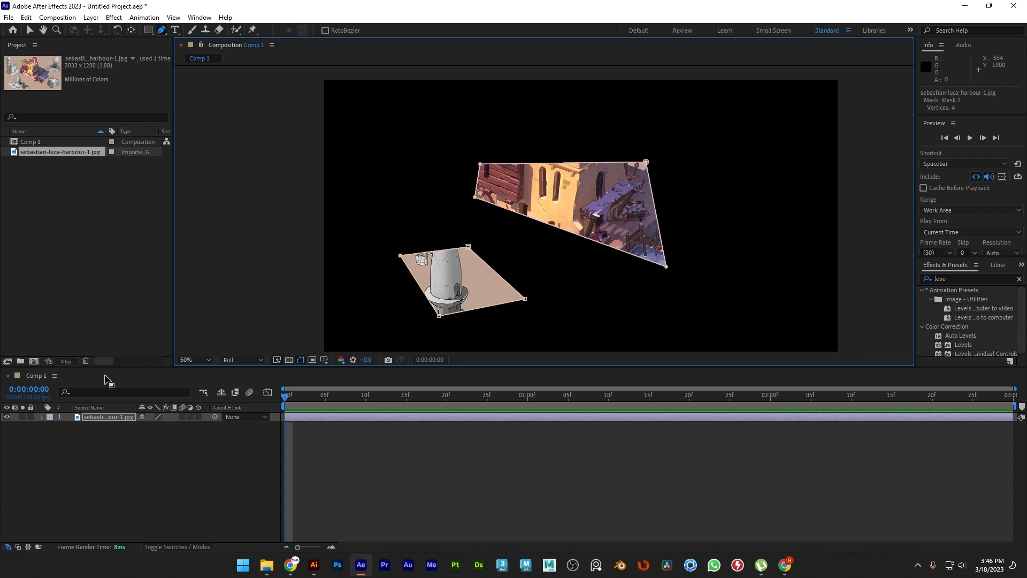
- Expand the image layer's masks and add a tall rectangular mask beside the house with the Rectangle tool
left_click(41, 417)
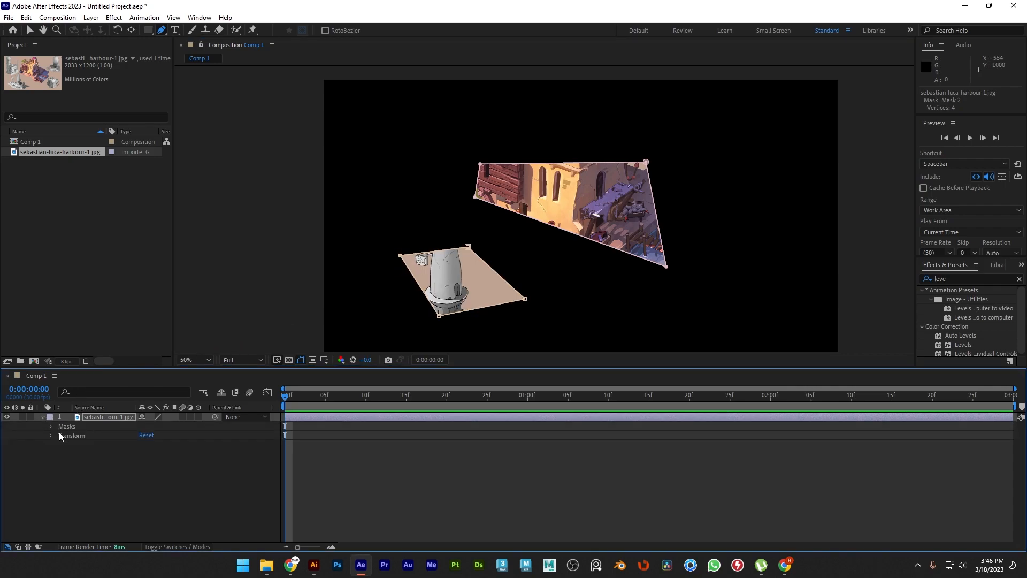
left_click(50, 426)
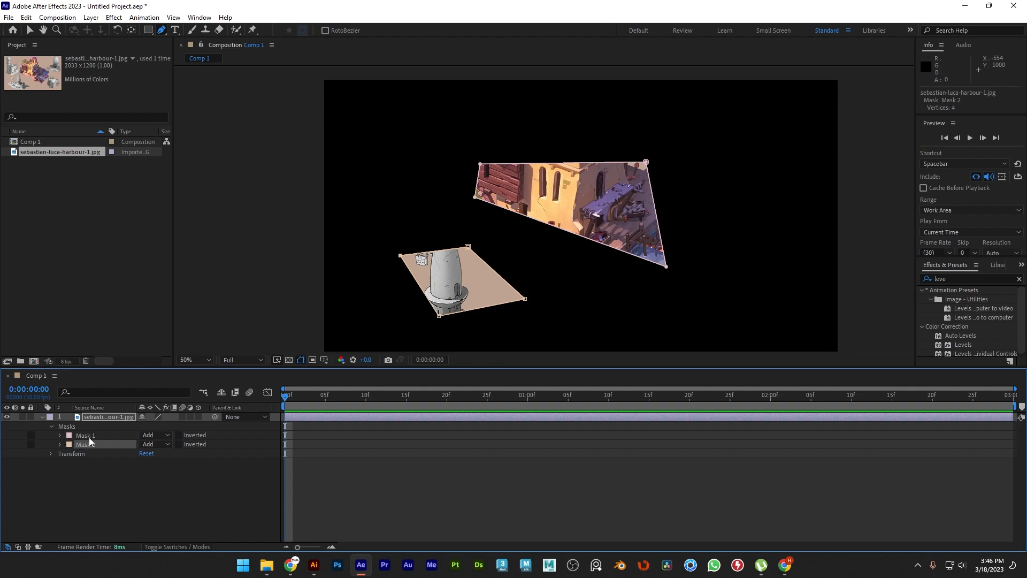
left_click(148, 31)
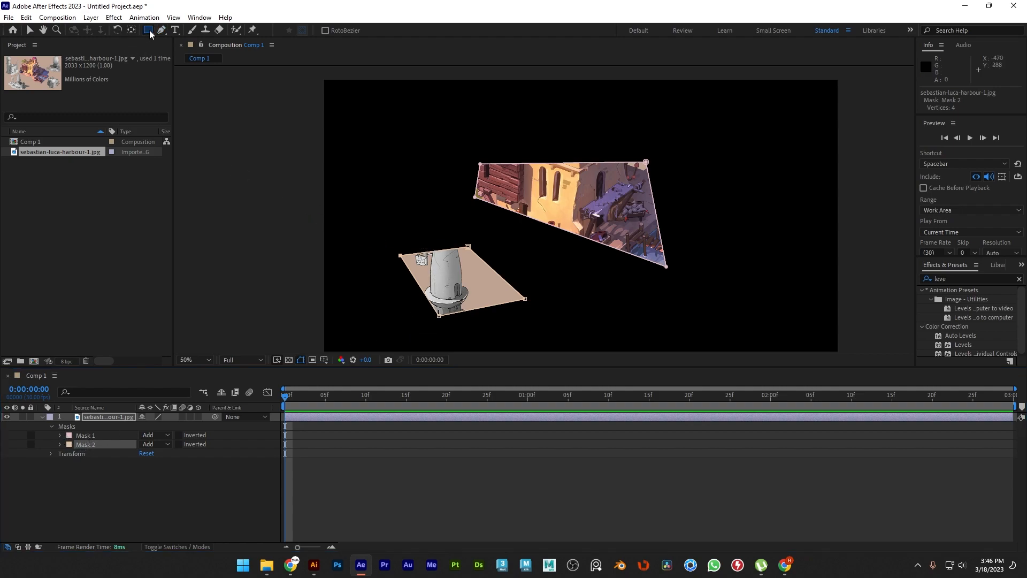
scroll(374, 174, "down", 1)
left_click_drag(548, 165, 588, 230)
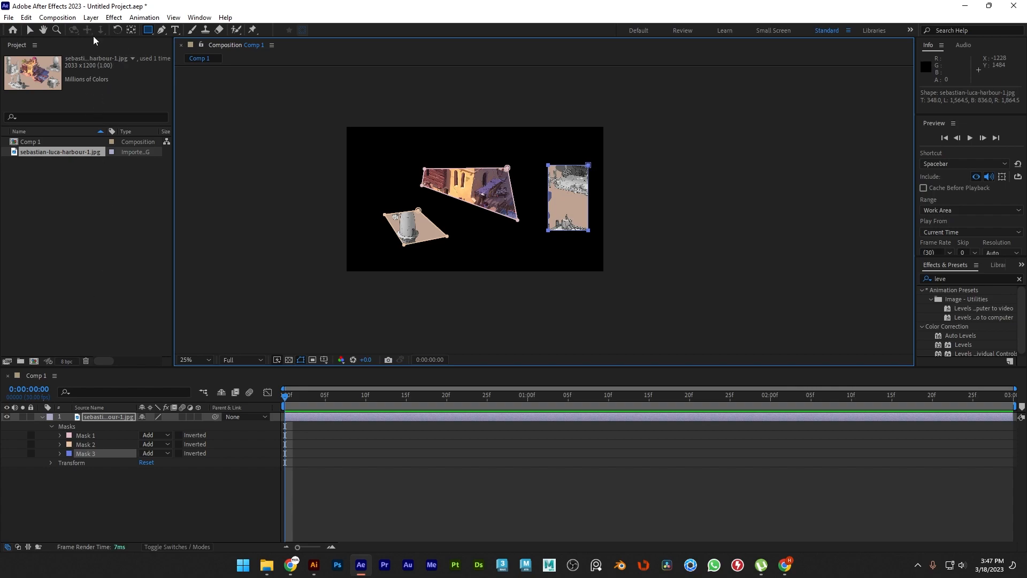
- Delete the masked image layer from the composition and add a text layer reading "title mask"
left_click(113, 415)
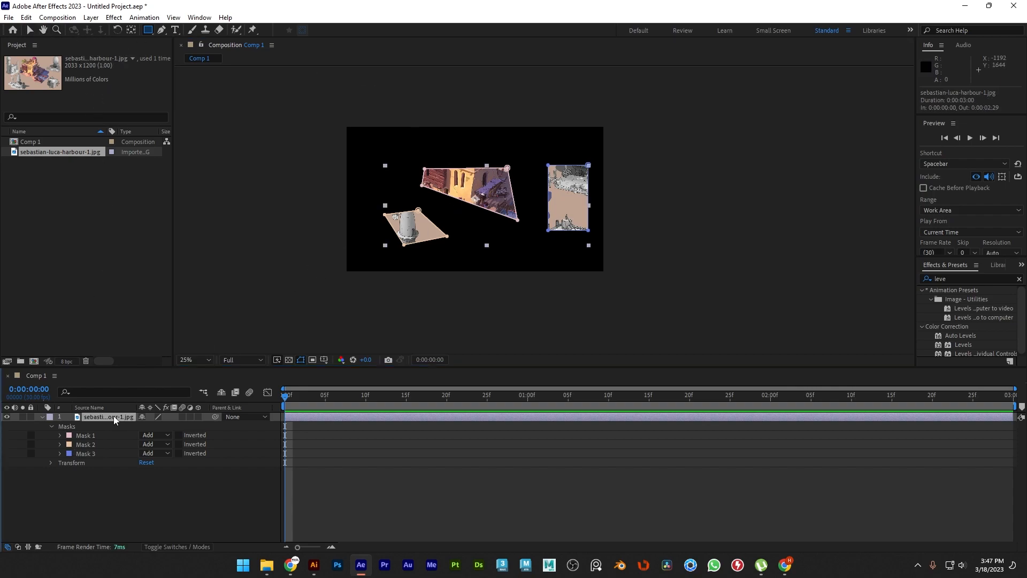
key("Delete")
left_click(174, 30)
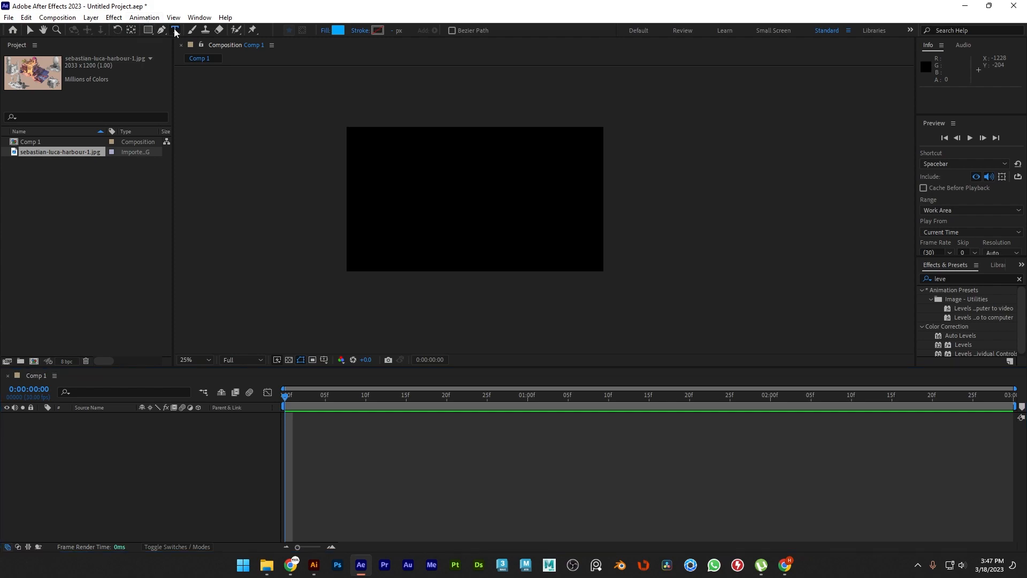
left_click(425, 197)
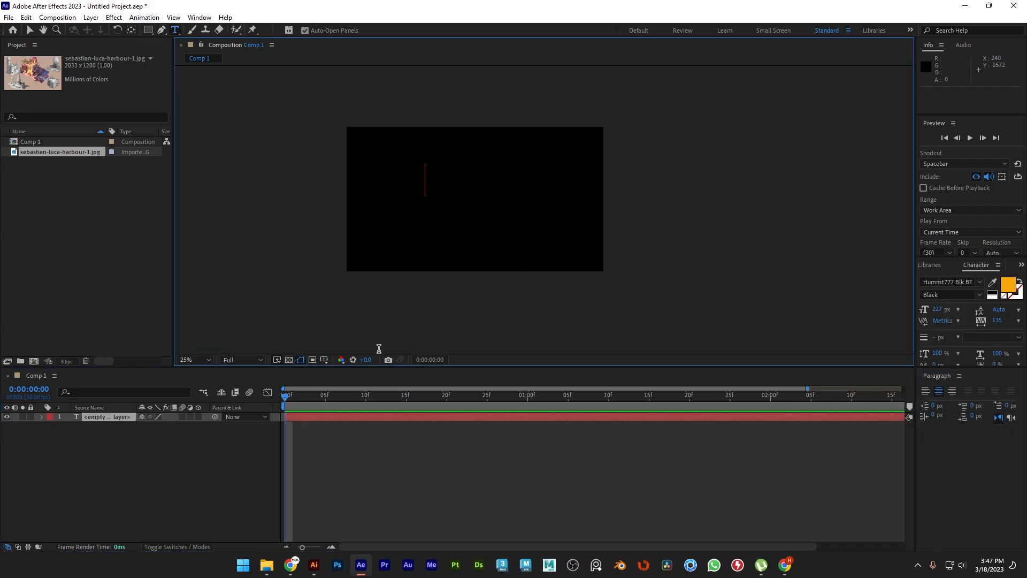
type("t")
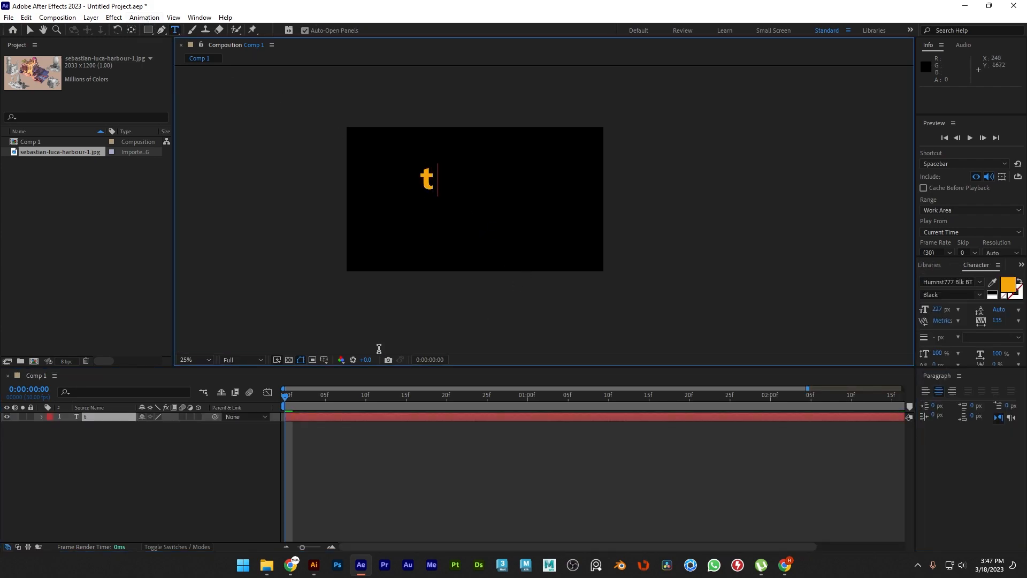
type("itle mas")
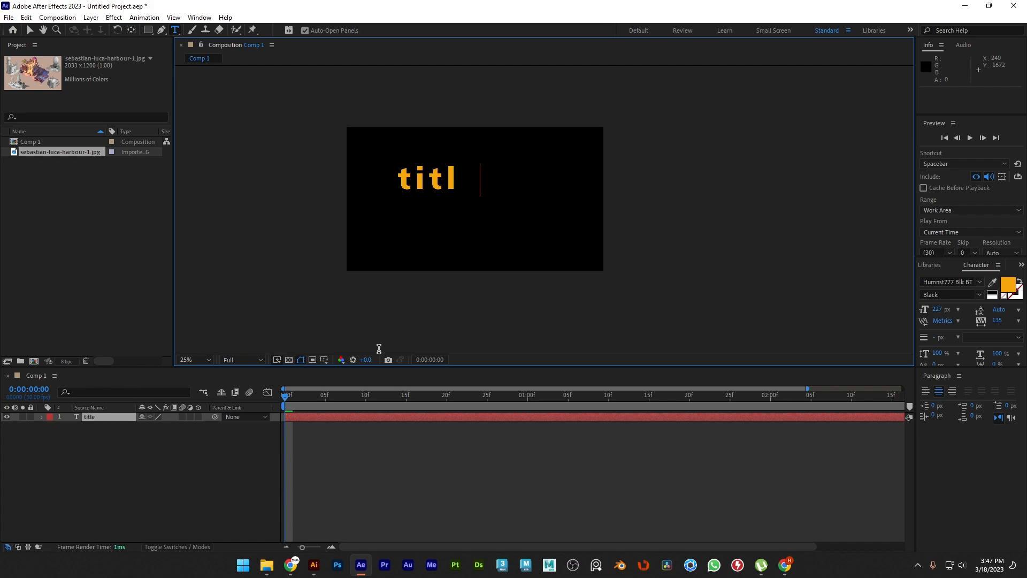
type("k")
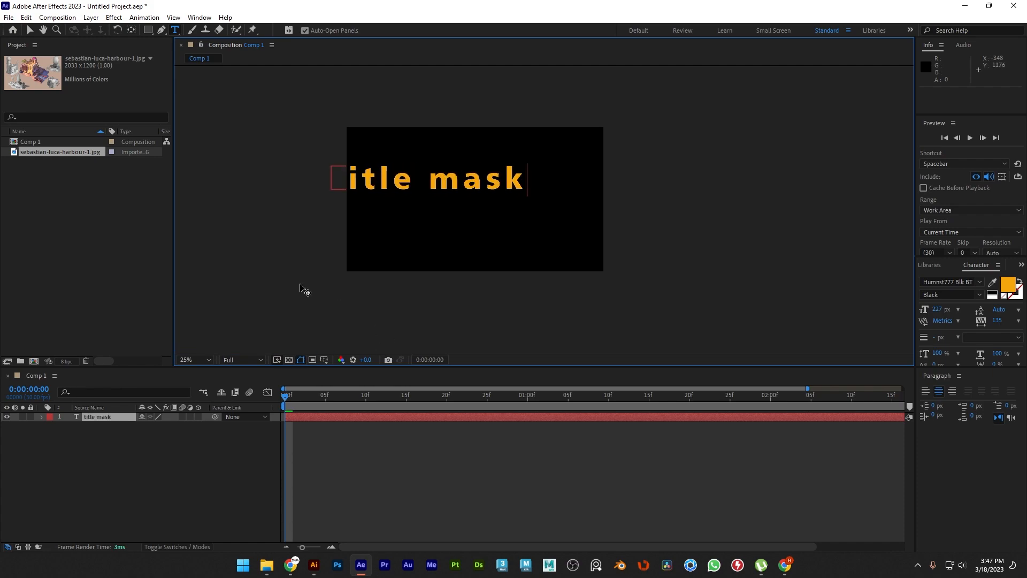
- Set the title text to All Caps at 178 px and position it in the middle of the frame
left_click(30, 30)
left_click_drag(367, 182, 408, 195)
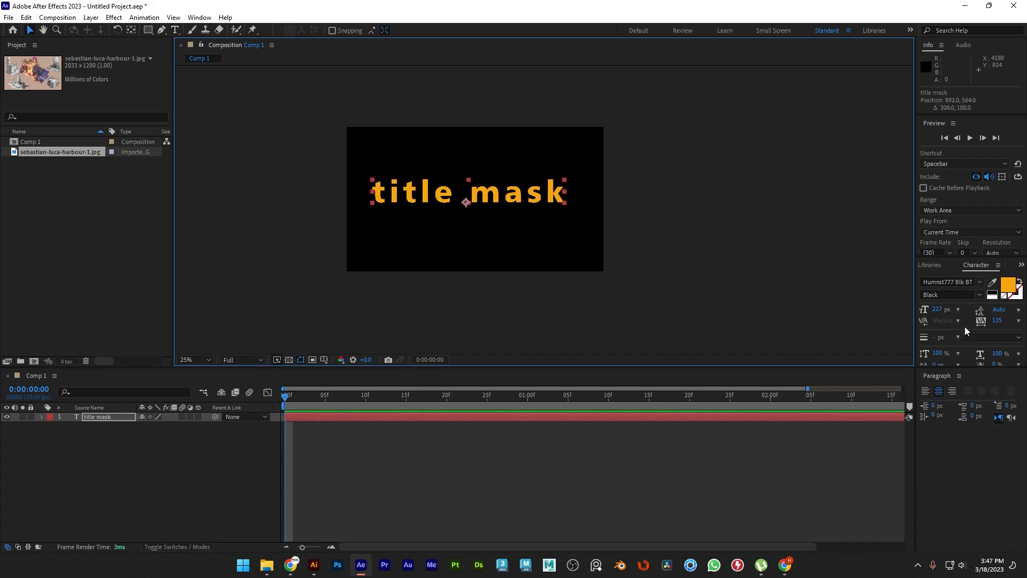
left_click_drag(963, 256, 962, 219)
left_click(968, 345)
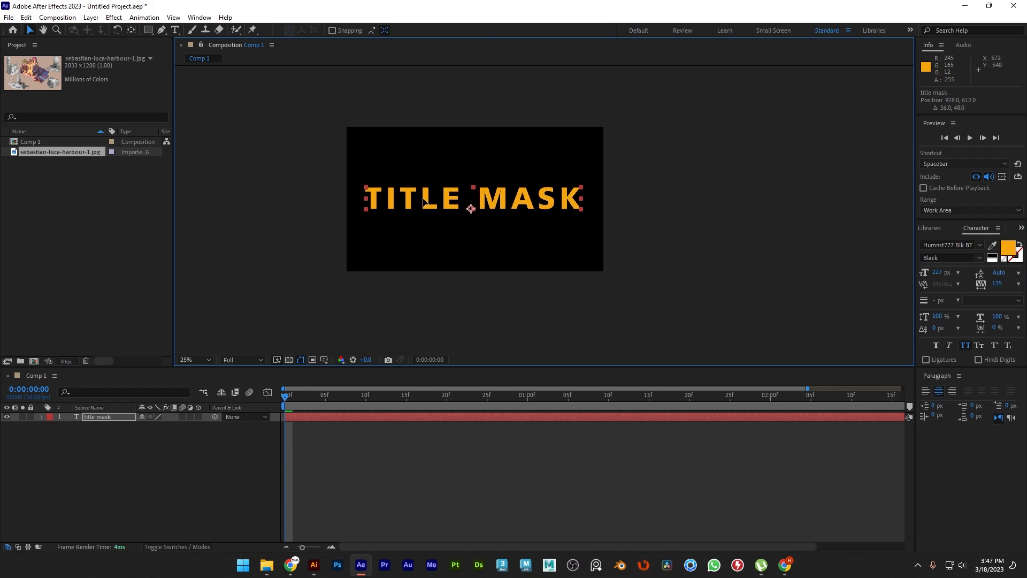
left_click_drag(950, 275, 567, 254)
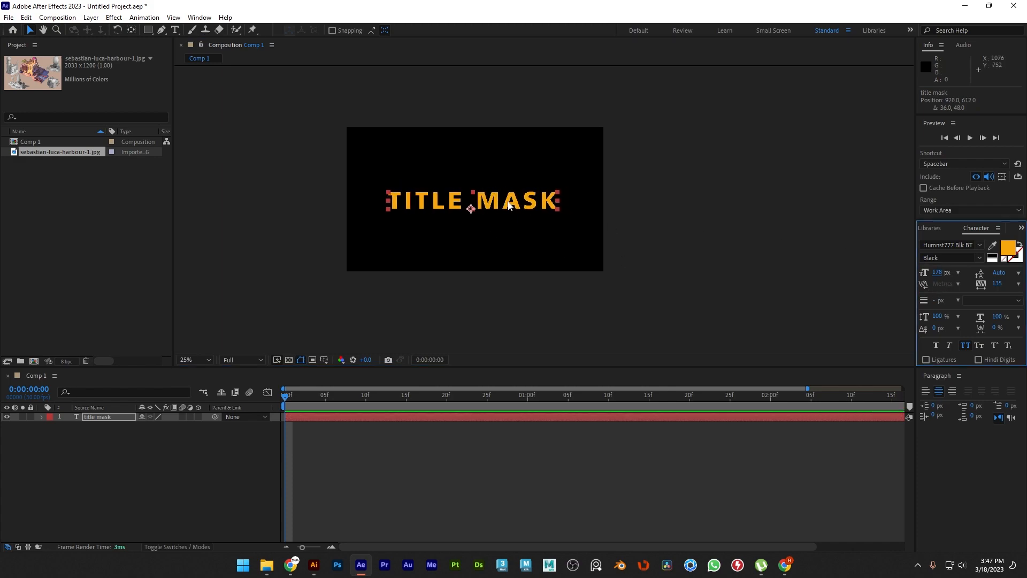
left_click(668, 202)
left_click(454, 213)
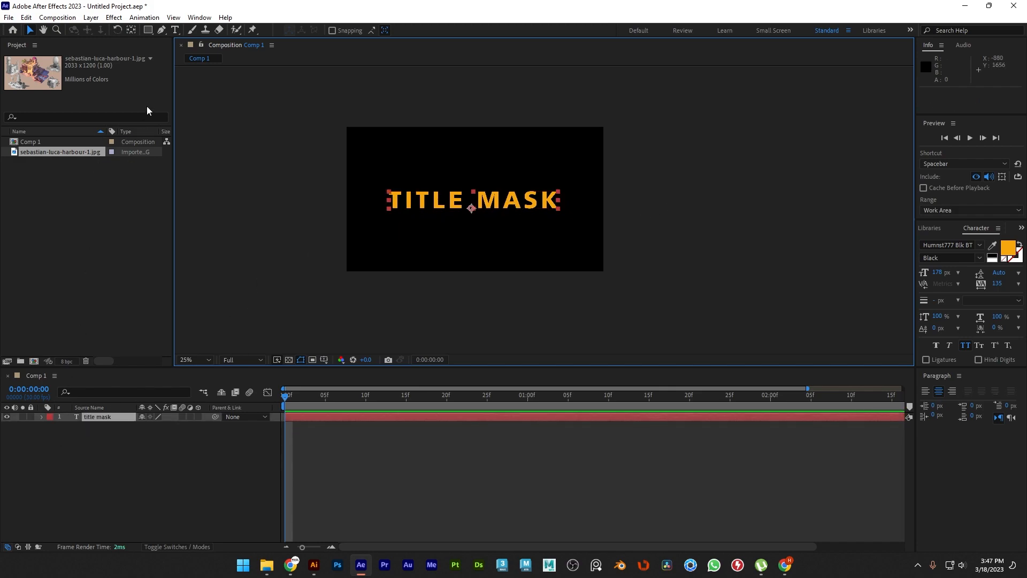
- Draw a rectangular mask enclosing the whole title on the text layer and expand the mask's properties
left_click(148, 31)
mouse_move(368, 177)
left_mouse_down()
mouse_move(397, 206)
mouse_move(475, 224)
mouse_move(571, 222)
left_mouse_up()
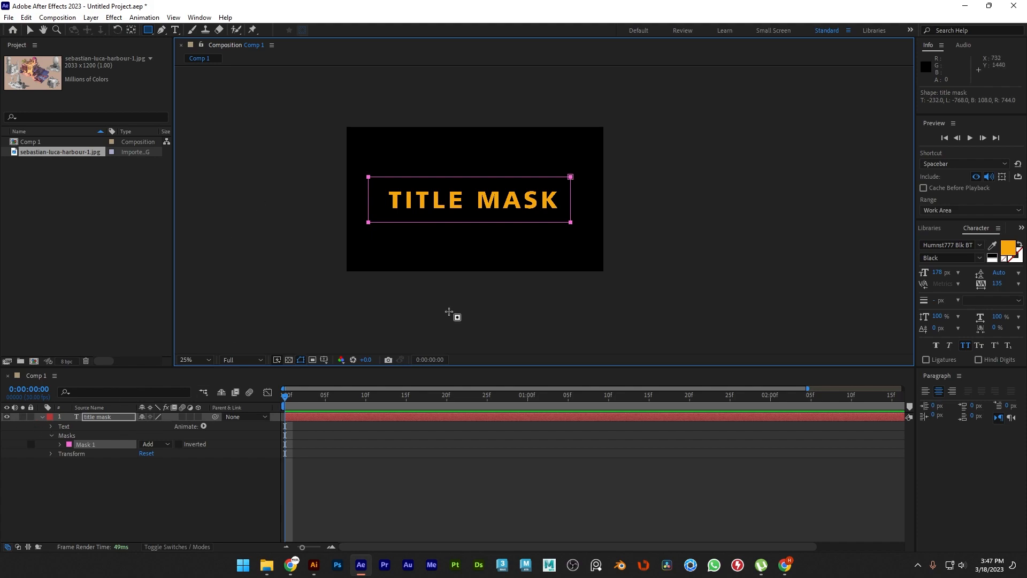
left_click(60, 444)
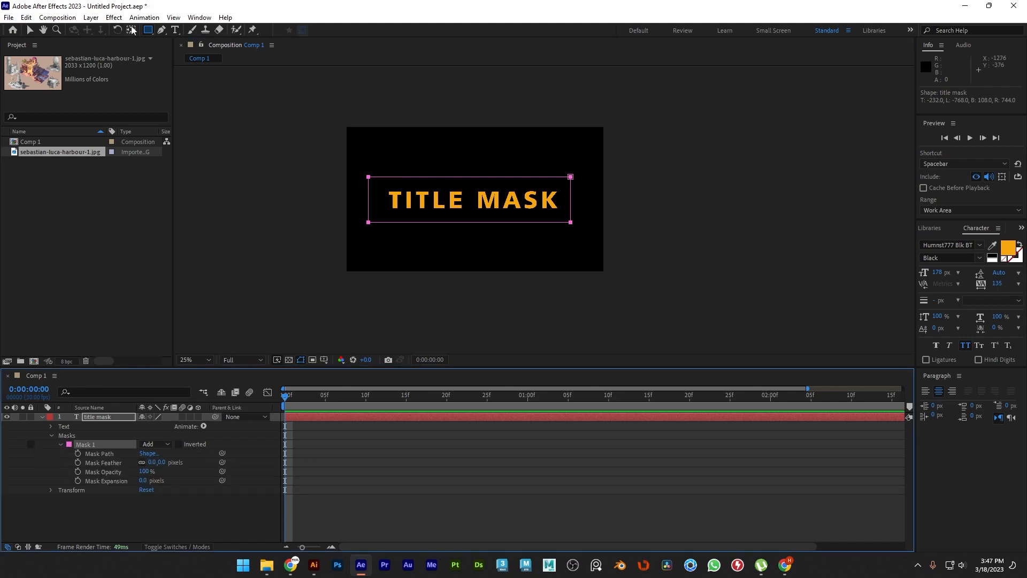
- Move the mask straight down below the title text and set a Mask Path keyframe at 0:00:00:00
left_click(30, 29)
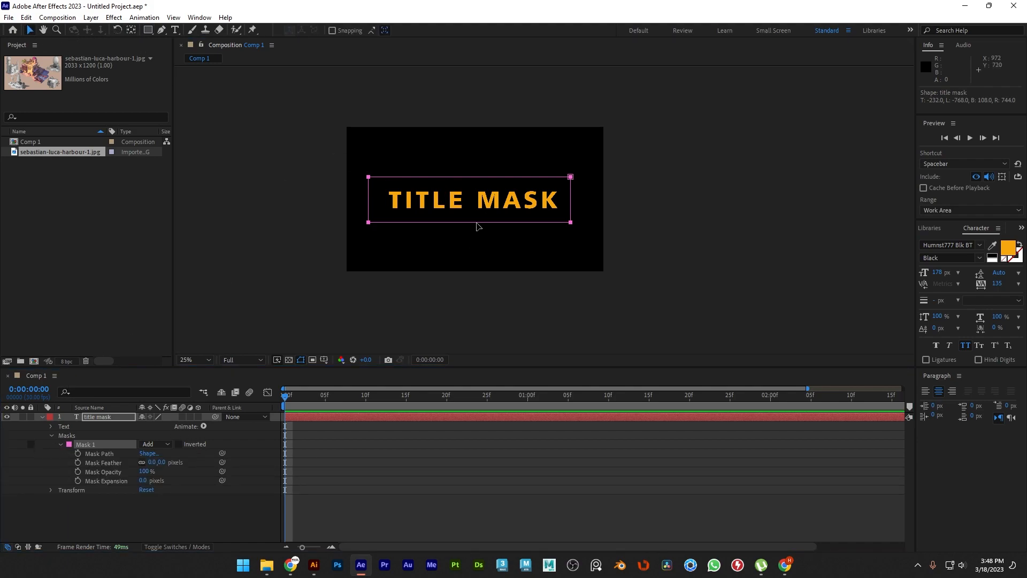
mouse_move(478, 226)
left_mouse_down()
mouse_move(482, 259)
mouse_move(479, 225)
left_mouse_up()
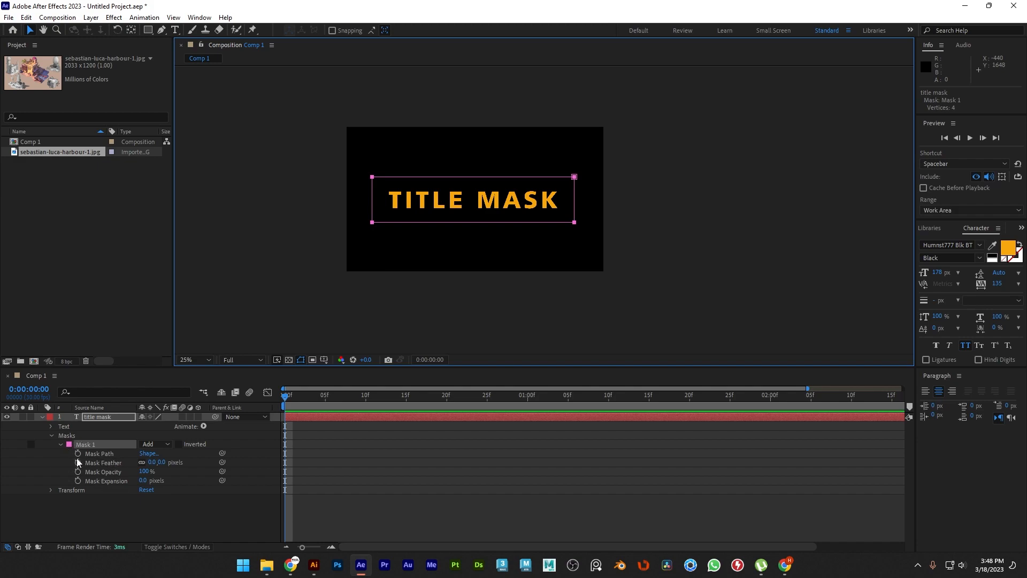
left_click_drag(460, 222, 461, 265)
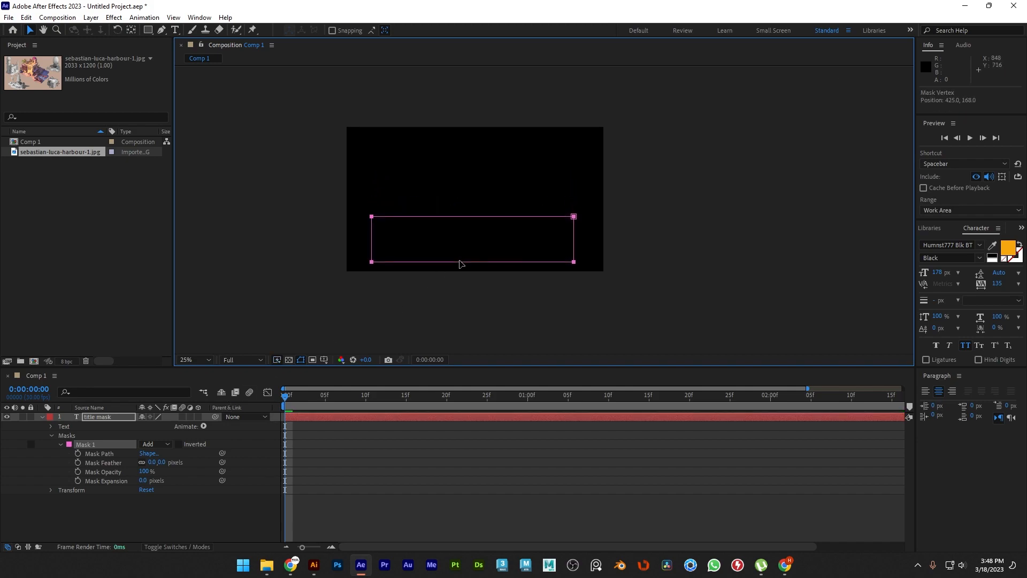
left_click(78, 453)
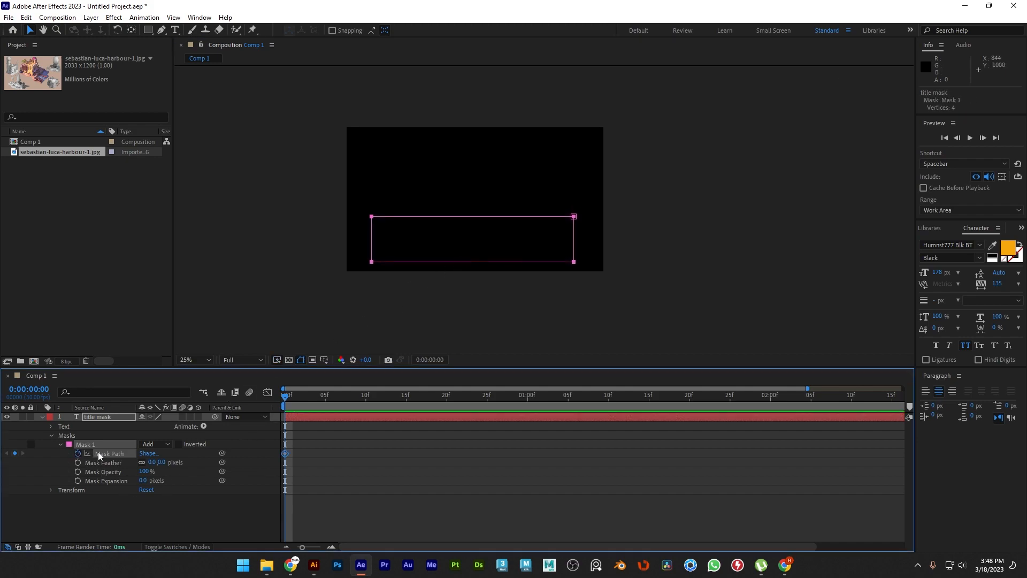
- Move the mask straight up over the title at 0:00:00:10 to keyframe the reveal, and preview the animation from the start
left_click_drag(286, 402, 365, 400)
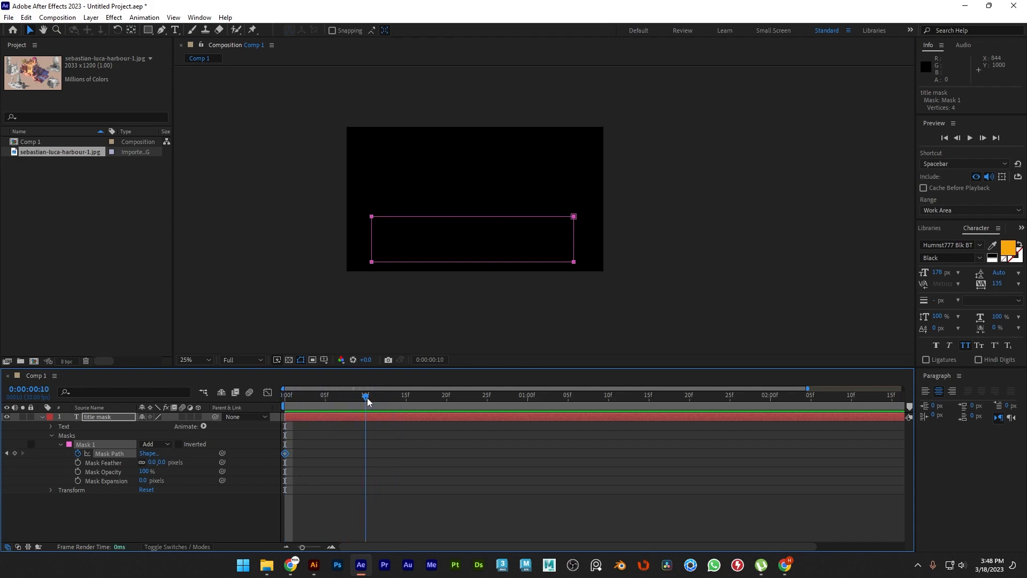
left_click_drag(459, 264, 460, 223)
left_click_drag(365, 401, 285, 402)
key("space")
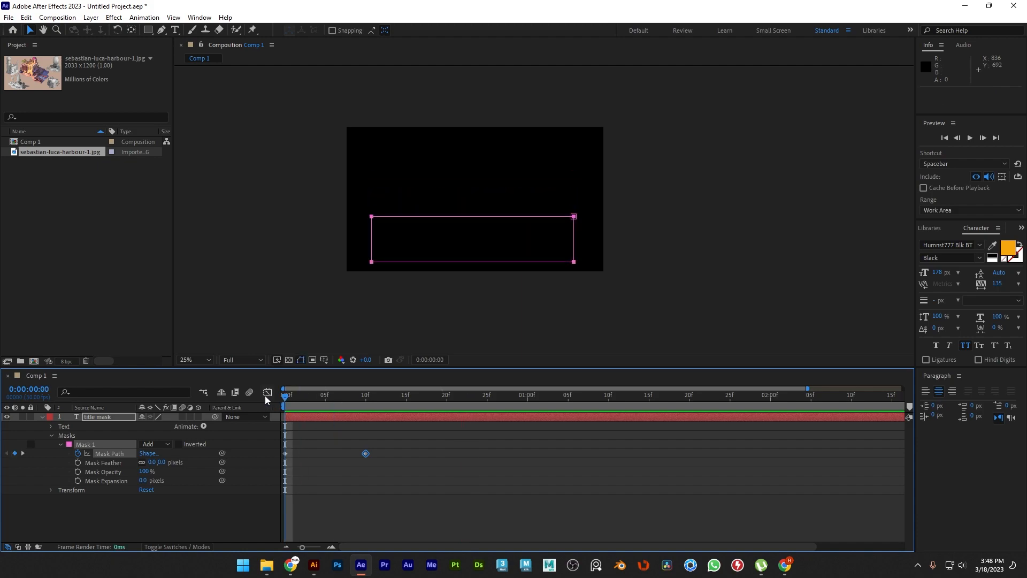
key("space")
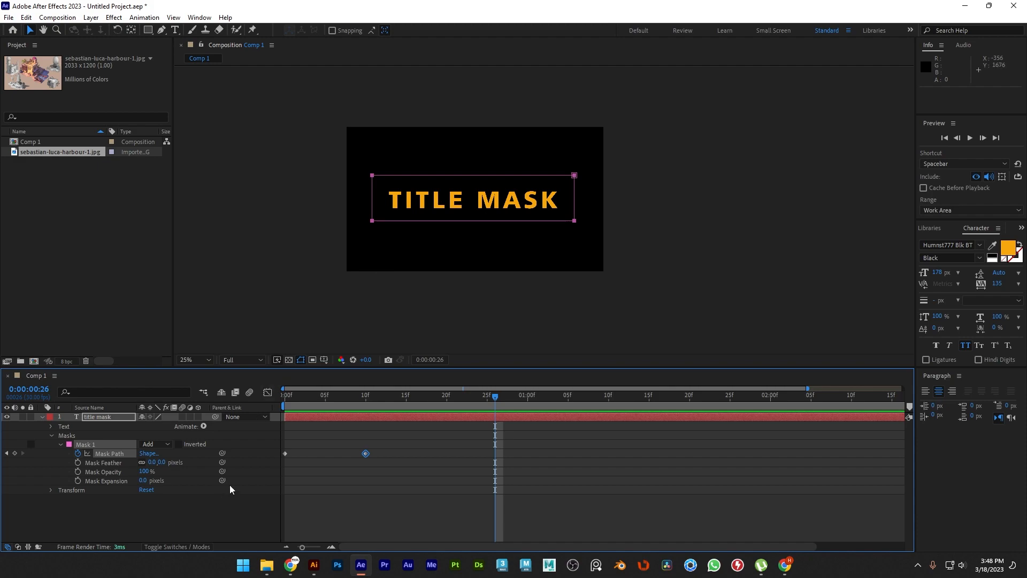
- Delete the animated mask from the title text layer
left_click(378, 448)
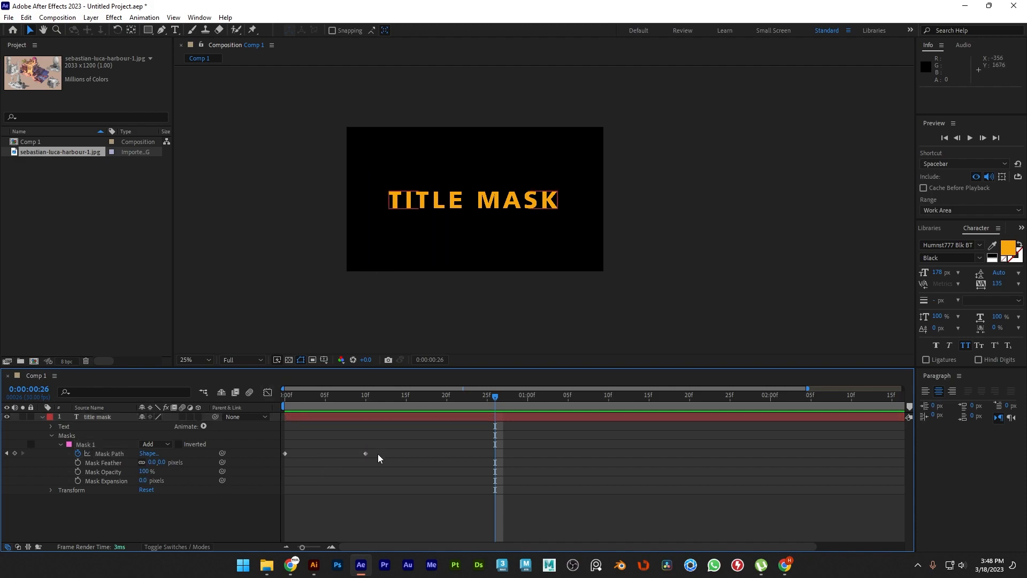
left_click(365, 453)
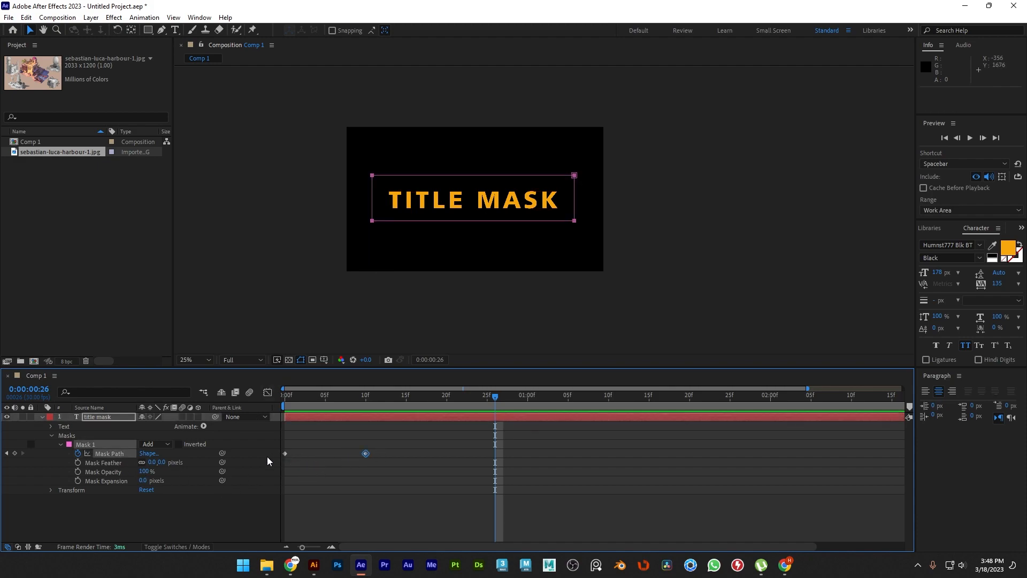
left_click(284, 454)
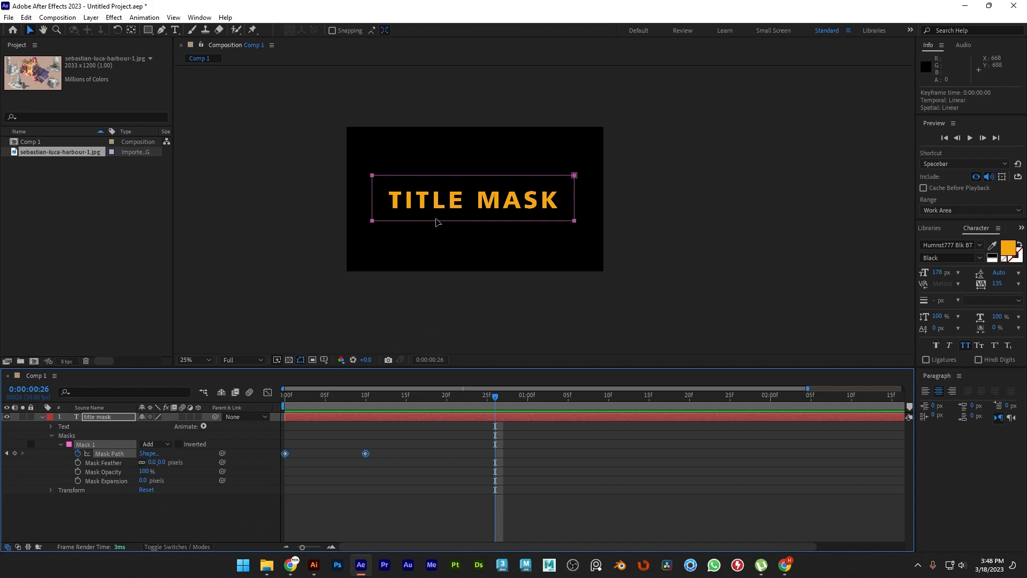
left_click(115, 444)
left_click(103, 513)
left_click(107, 443)
key("Delete")
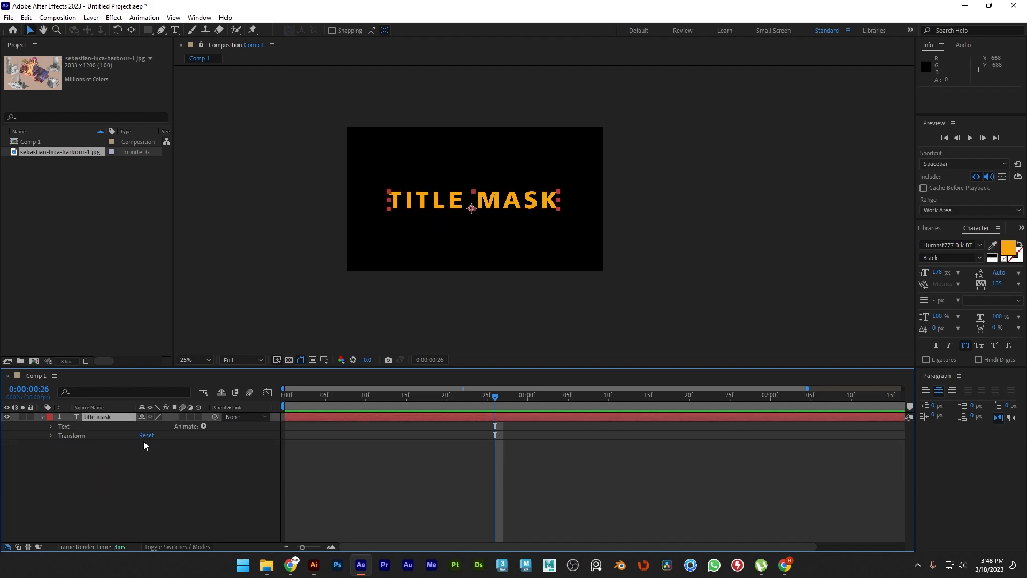
left_click(148, 30)
left_click_drag(365, 179, 389, 218)
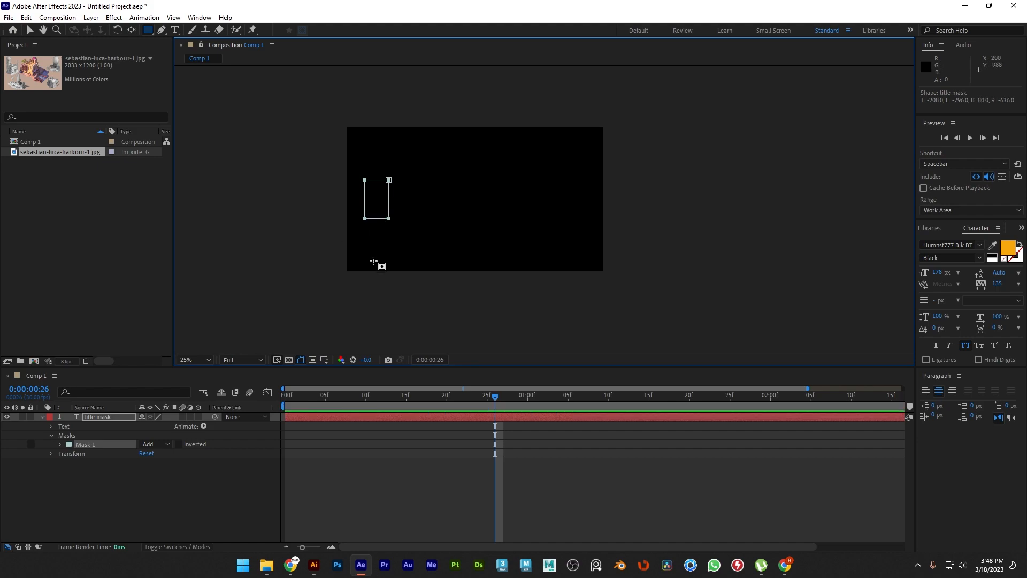
key("ctrl+z")
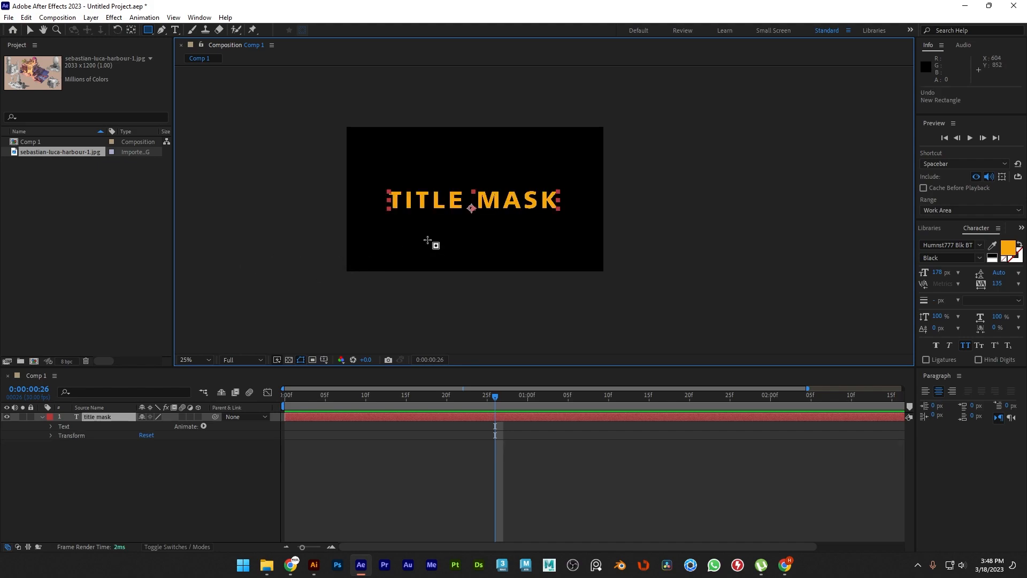
- Duplicate the title text layer, keeping both copies visible
left_click(42, 417)
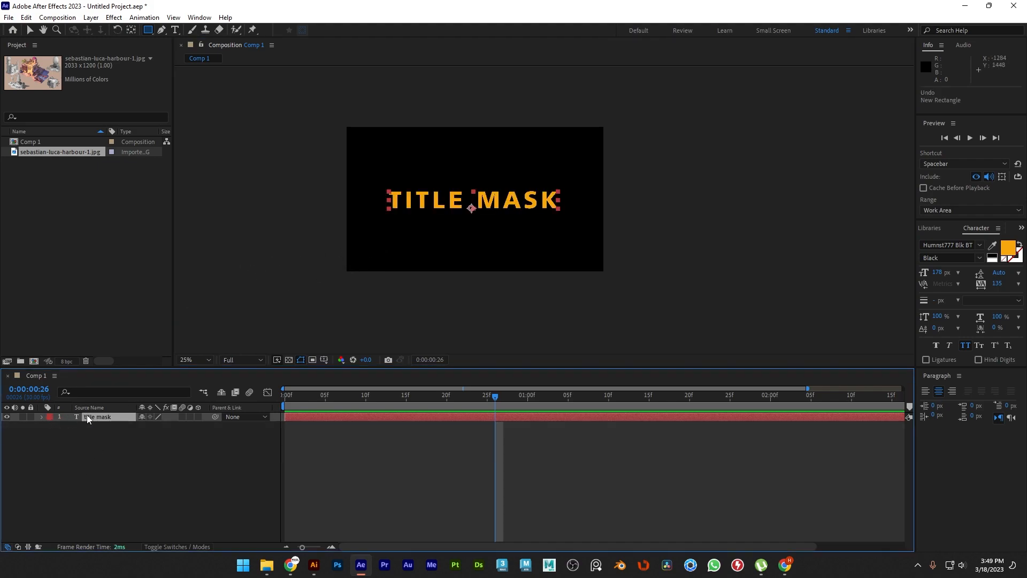
key("ctrl+d")
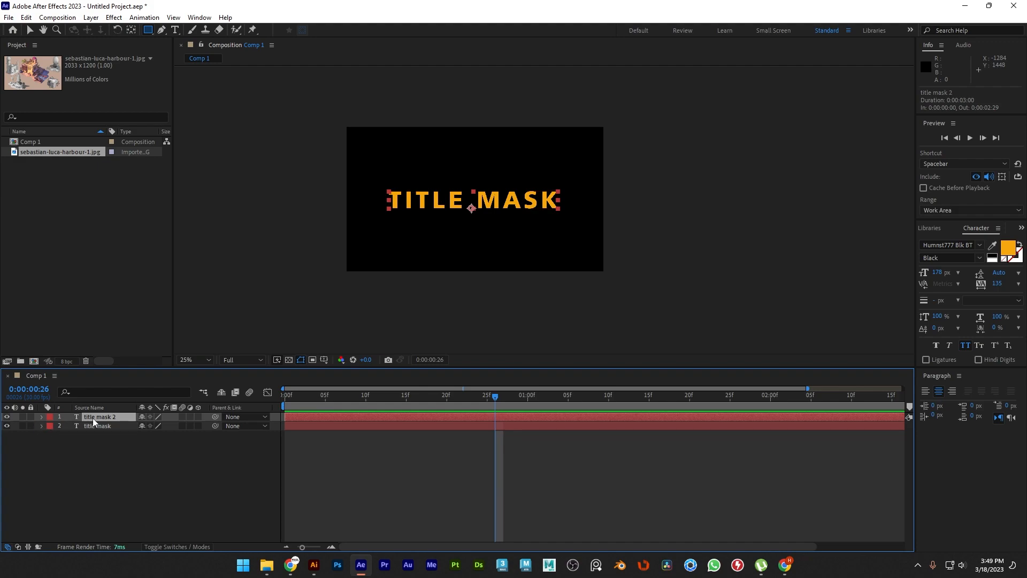
left_click(42, 426)
left_click(7, 419)
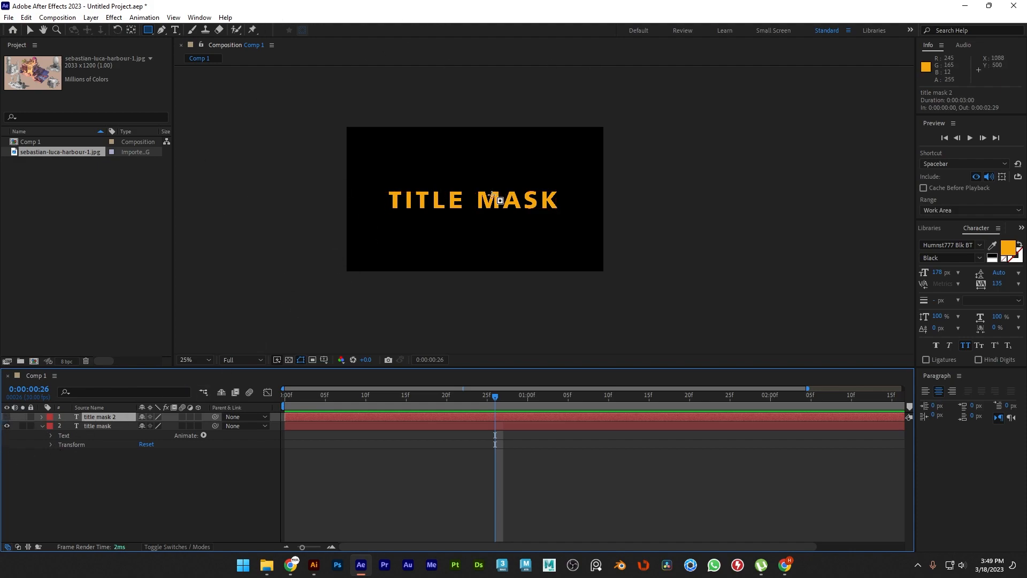
key("ctrl+z")
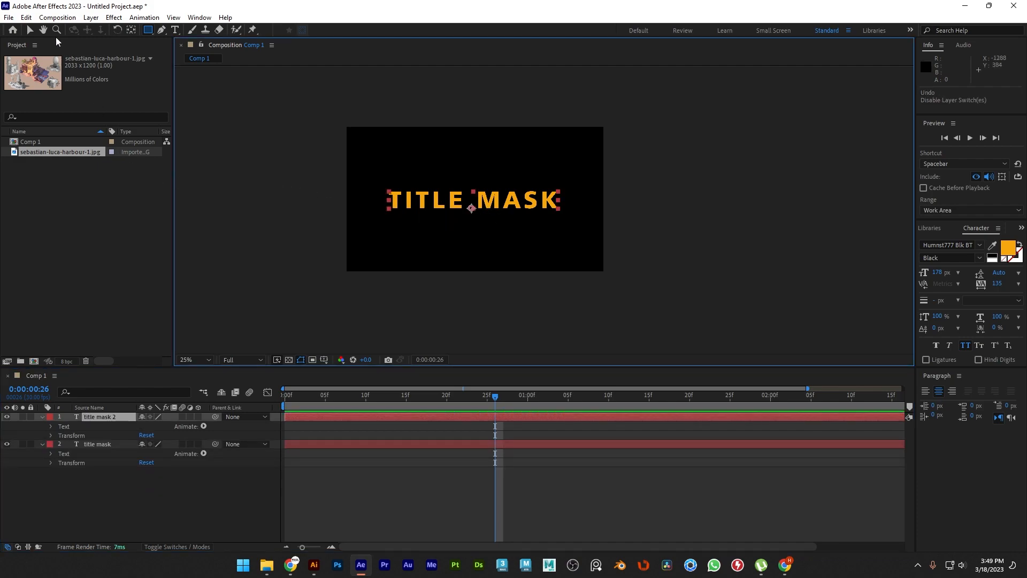
left_click(32, 31)
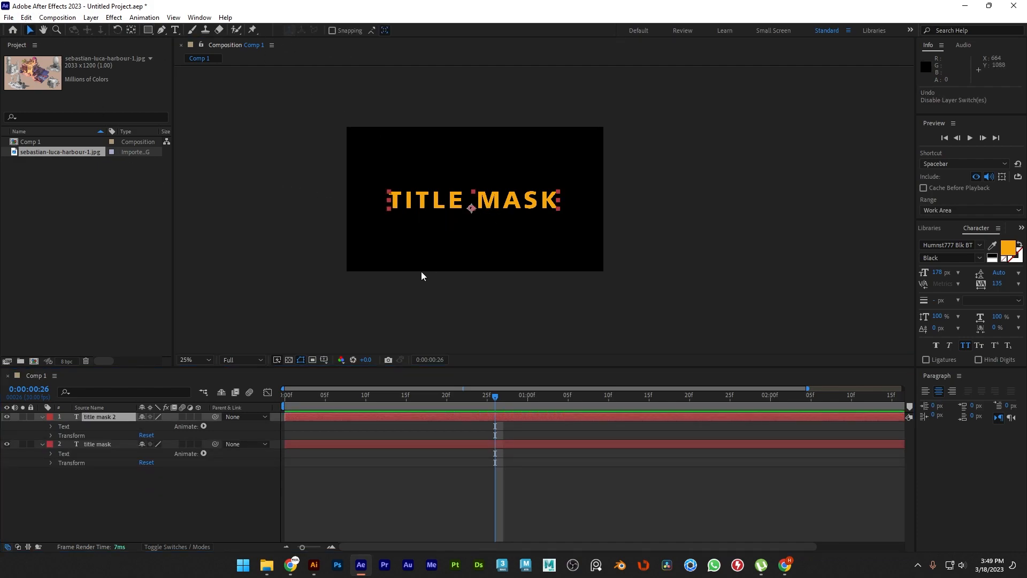
- Examine the Text properties and More Options of the original title layer
left_click(115, 441)
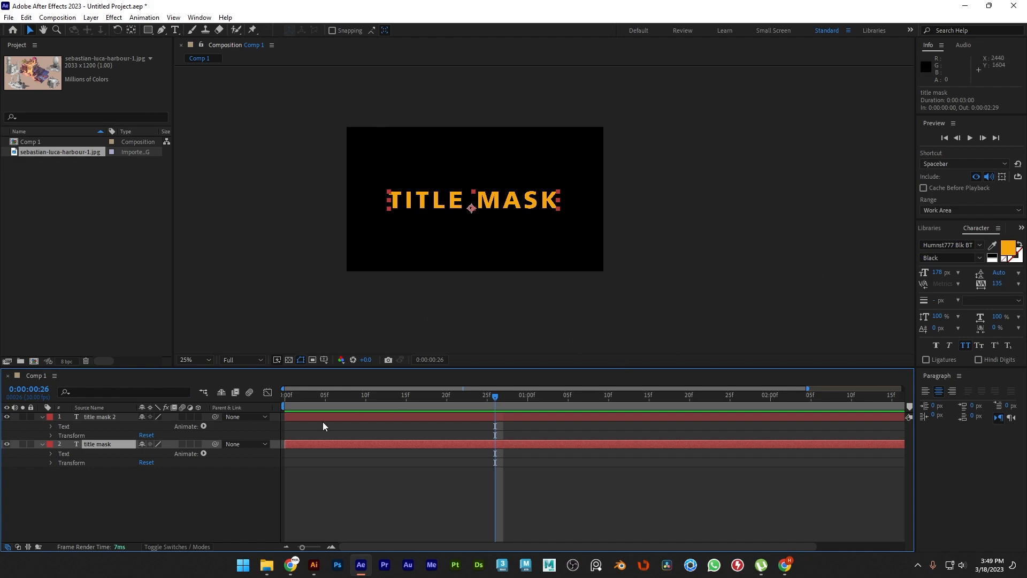
left_click(50, 454)
left_click(62, 472)
left_click(62, 472)
left_click(60, 480)
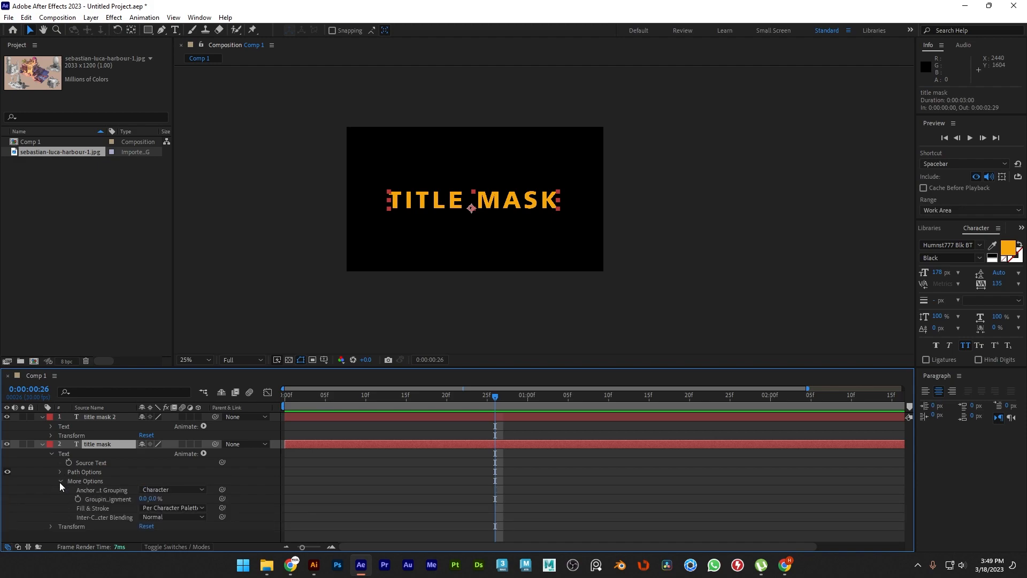
left_click(60, 480)
left_click(43, 444)
left_click(148, 454)
- Change the fill colour of the original title layer beneath the duplicate to dark grey-brown 302B27
left_click(104, 443)
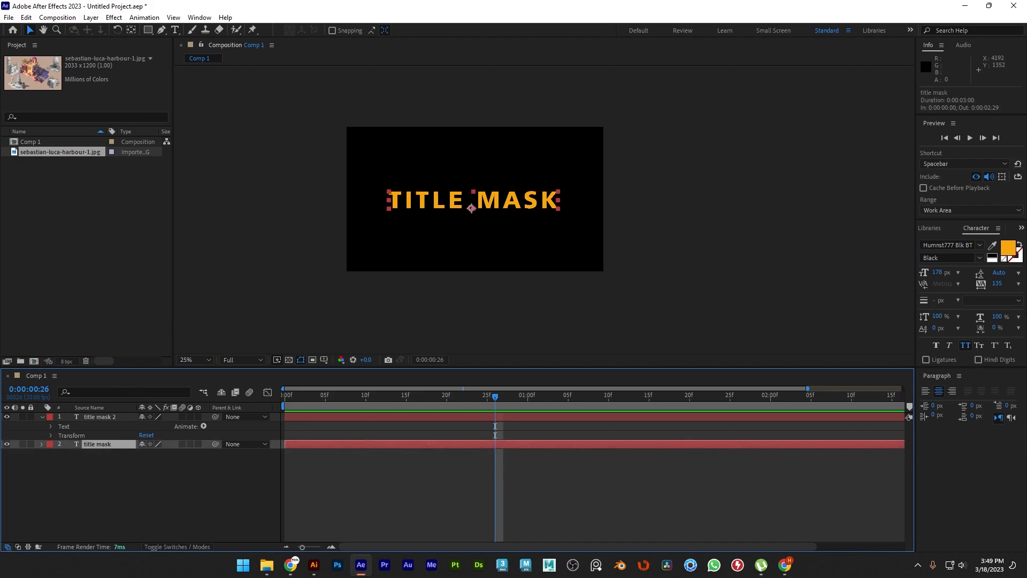
left_click(1010, 248)
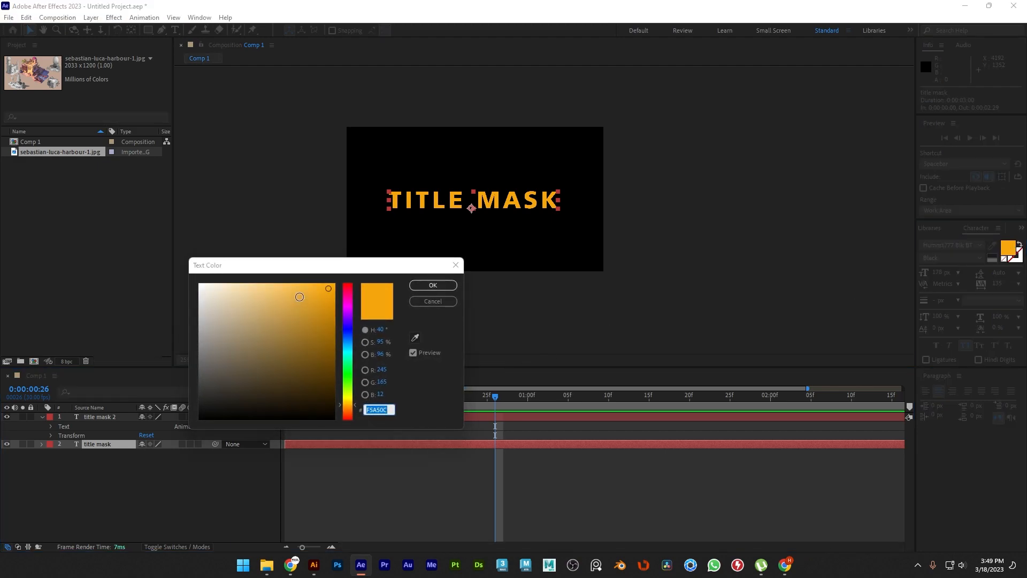
left_click(347, 410)
left_click(223, 392)
left_click(223, 394)
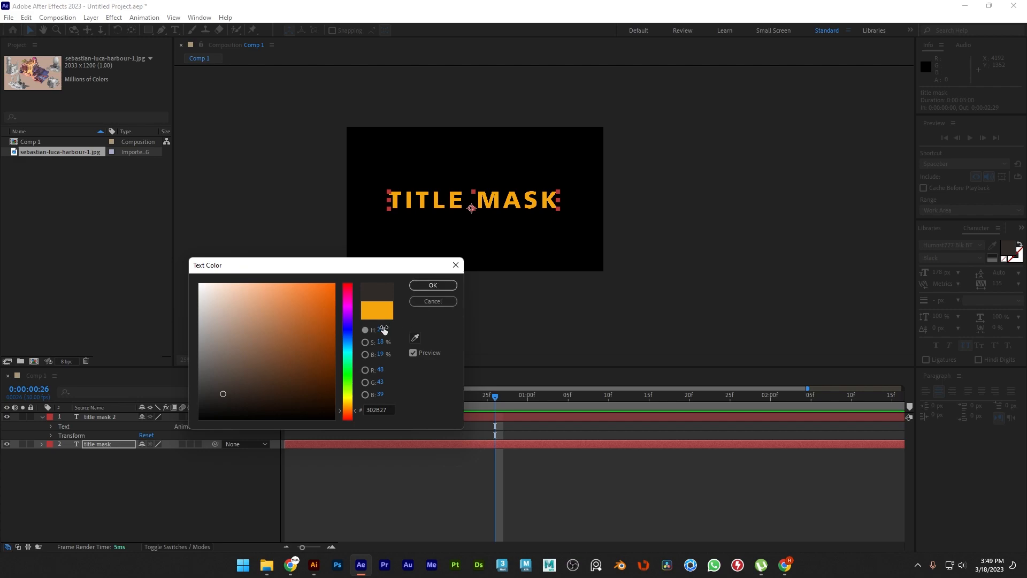
left_click(433, 285)
- Hide and show the duplicate title layer to compare the dark title beneath with the orange one
left_click(7, 416)
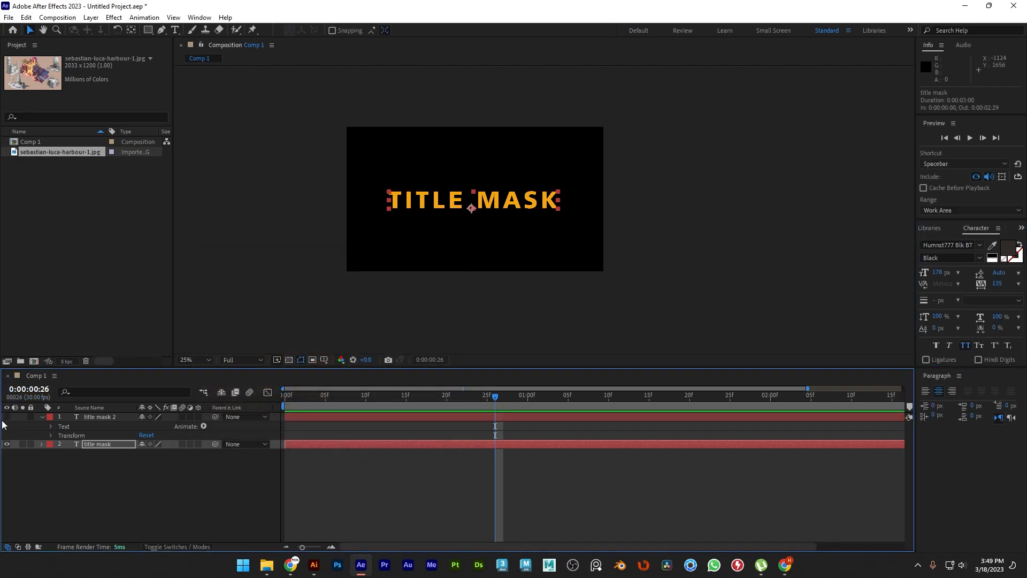
key("Return")
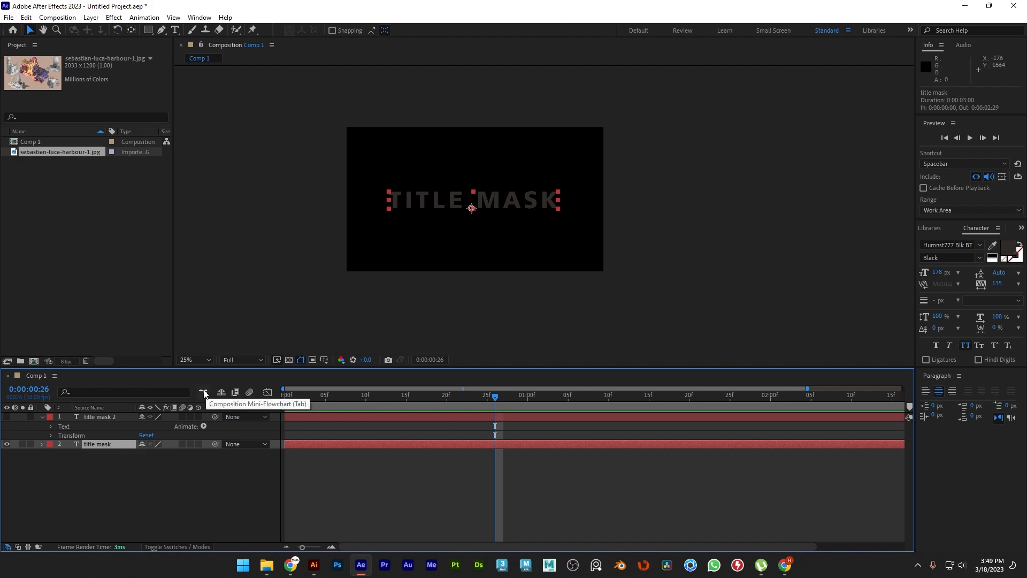
left_click(9, 413)
left_click(8, 414)
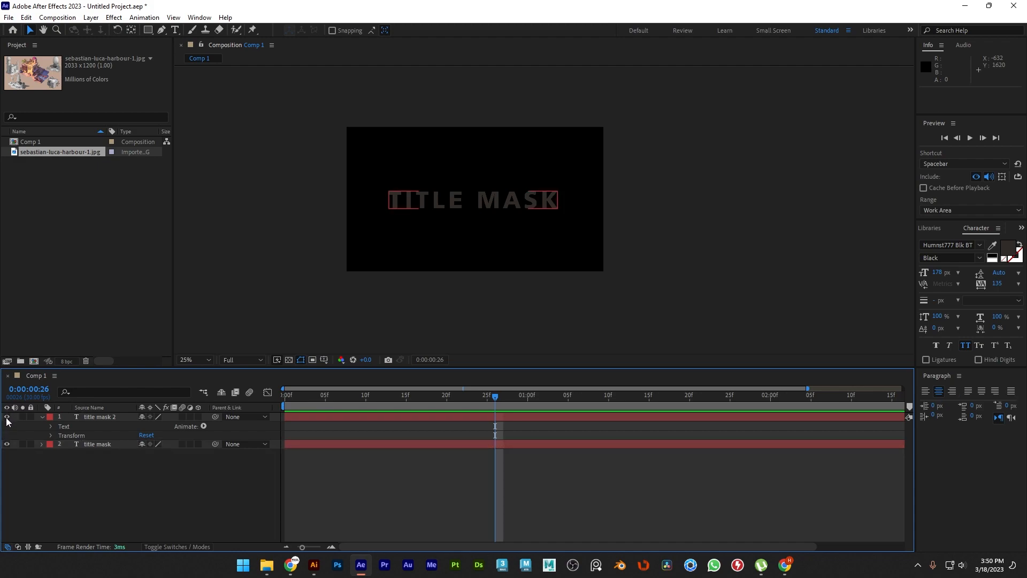
left_click(8, 414)
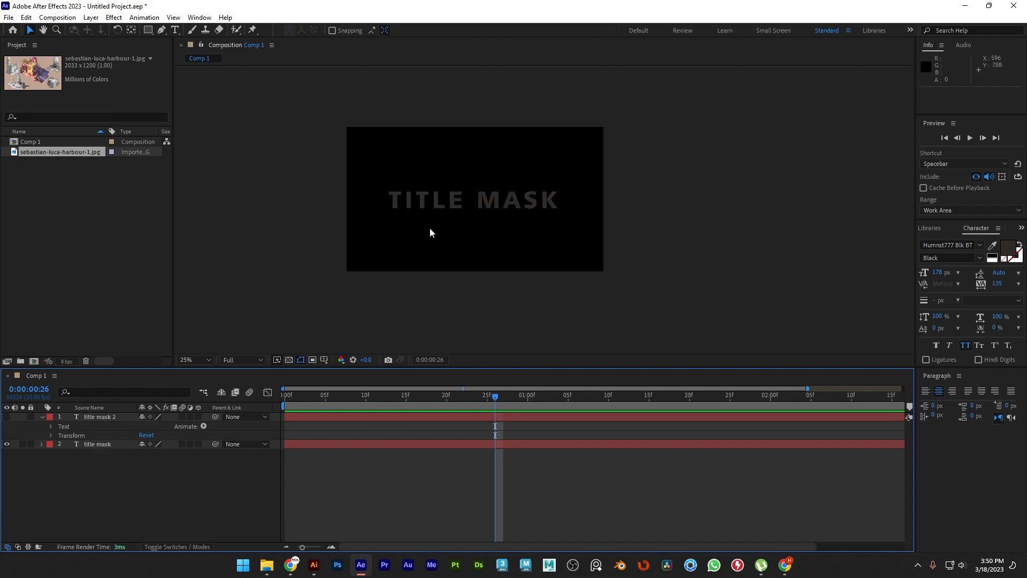
left_click(7, 417)
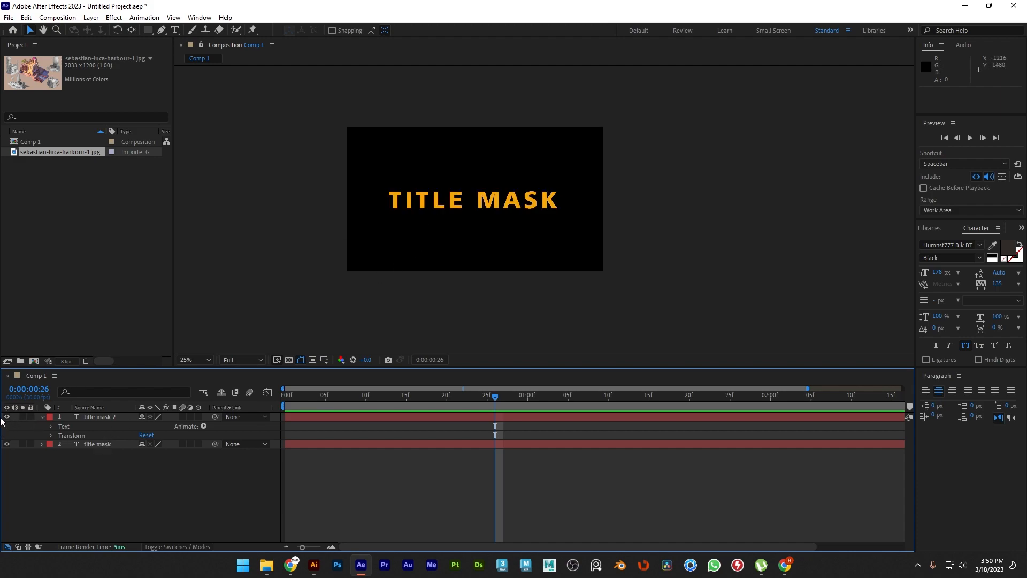
- Draw a narrow rectangular mask, about 160 px wide and 272 px high, on the duplicate title layer just before the first letter
left_click(104, 417)
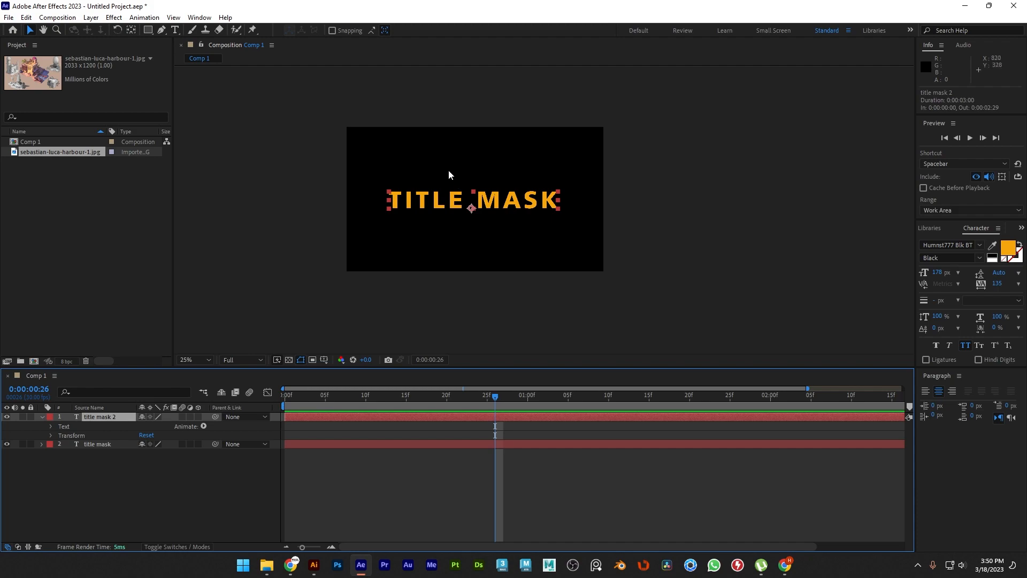
left_click(148, 30)
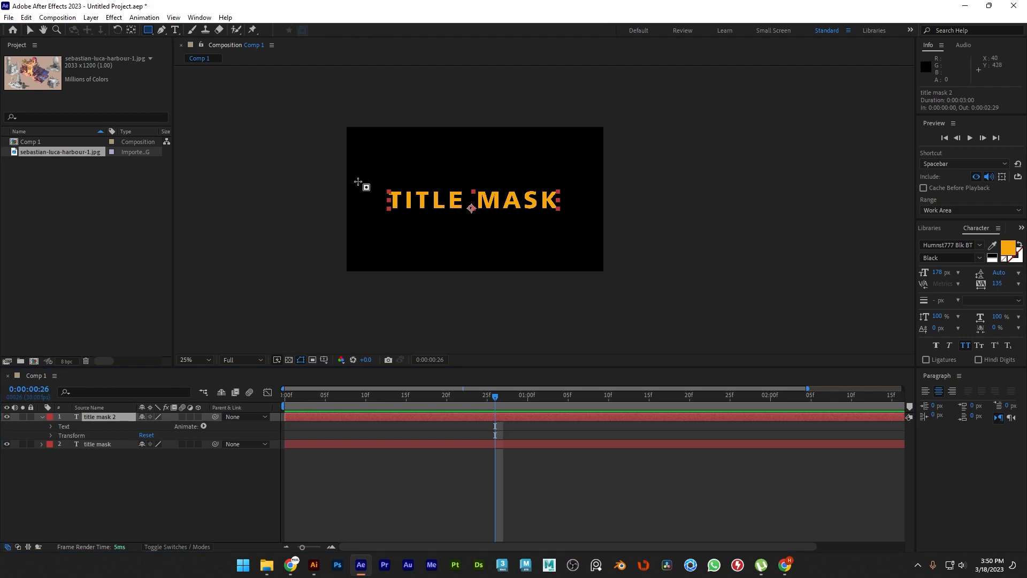
left_click_drag(361, 180, 384, 219)
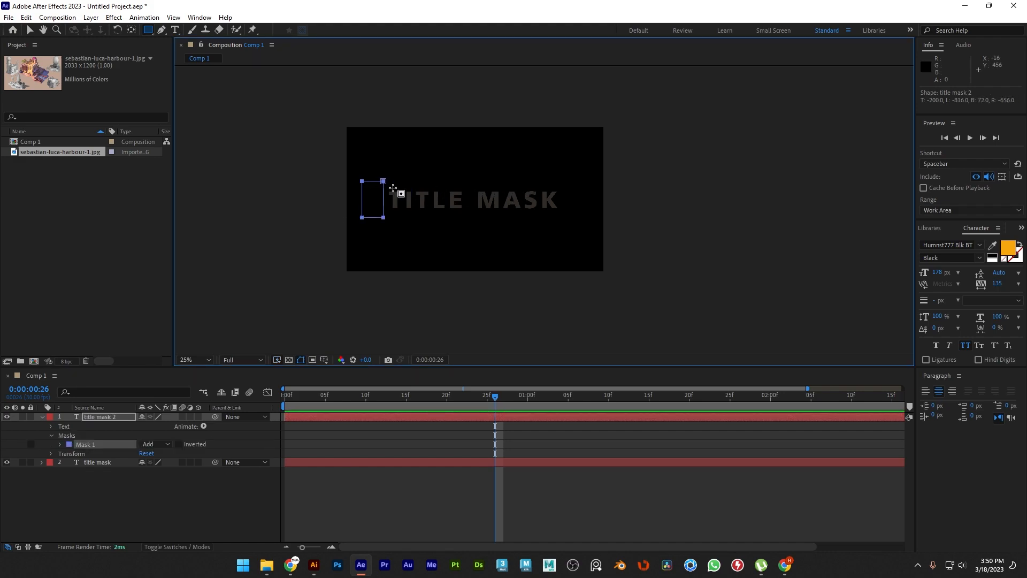
left_click(30, 31)
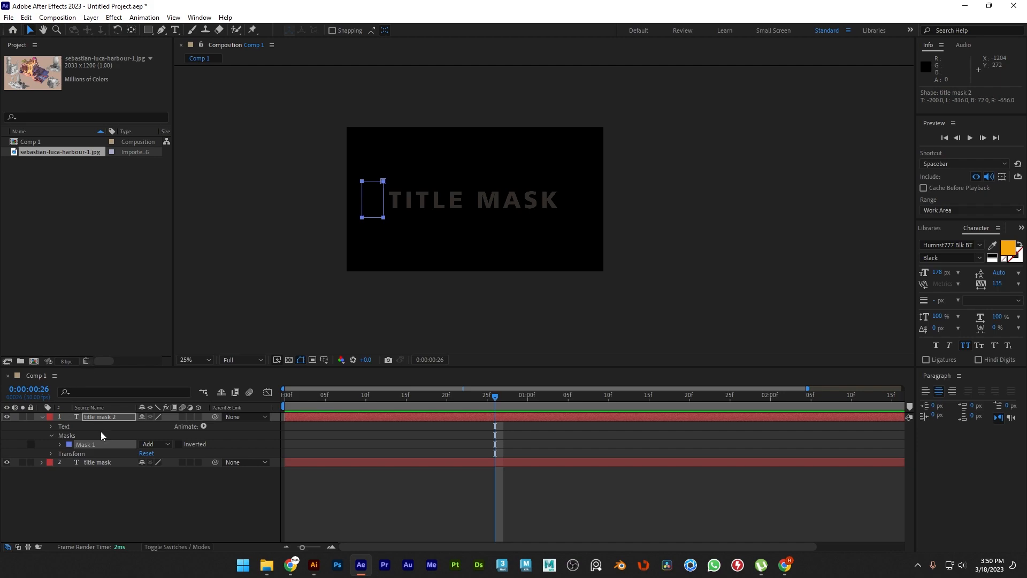
- Expand the new mask's properties and set a Mask Path keyframe at 0:00:00:00
left_click(60, 444)
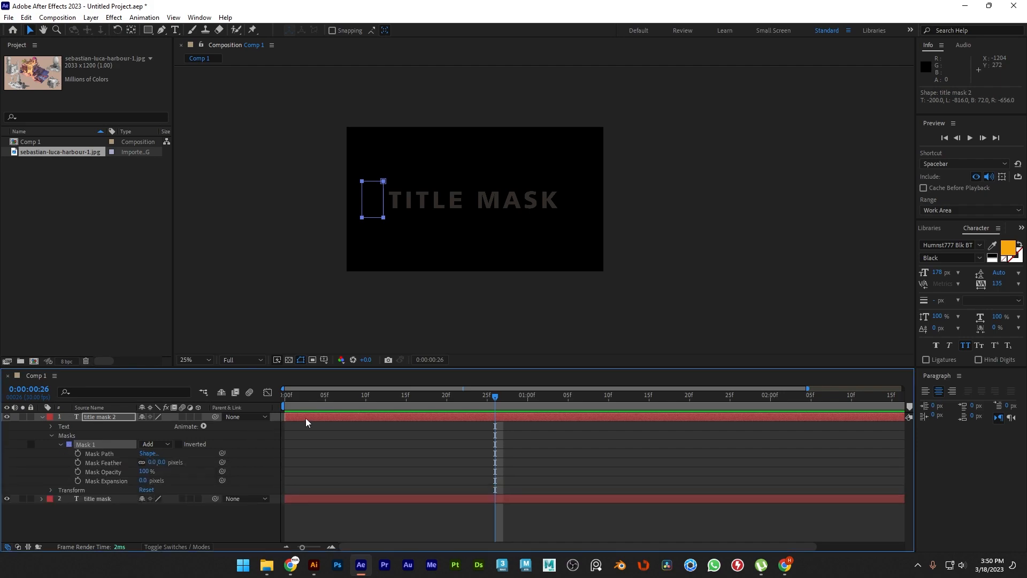
key("Home")
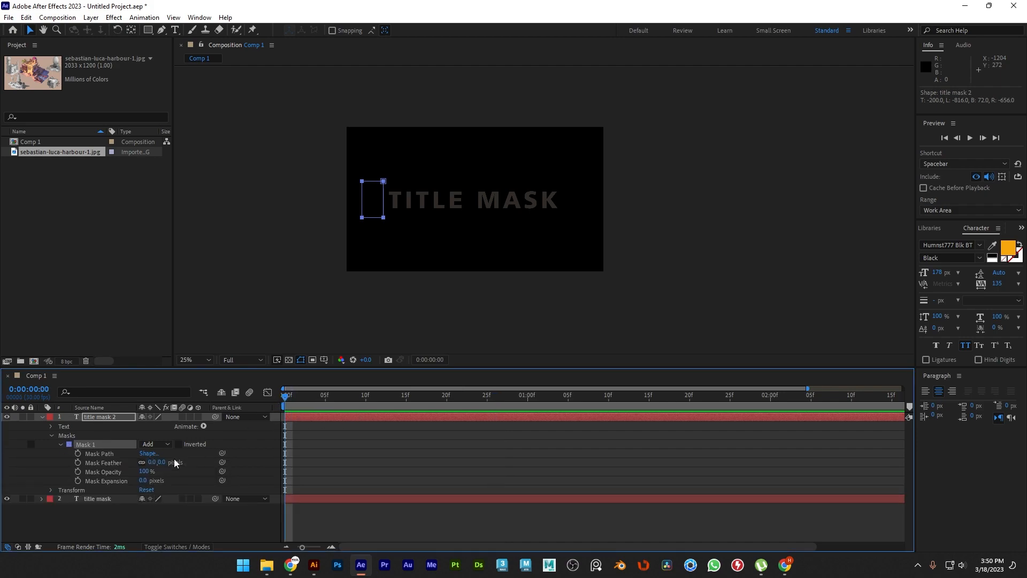
left_click(77, 453)
- Move the mask horizontally past the last letter of the title at 0:00:01:00 and preview the sweep from the start
left_click_drag(284, 401, 486, 394)
left_click(528, 395)
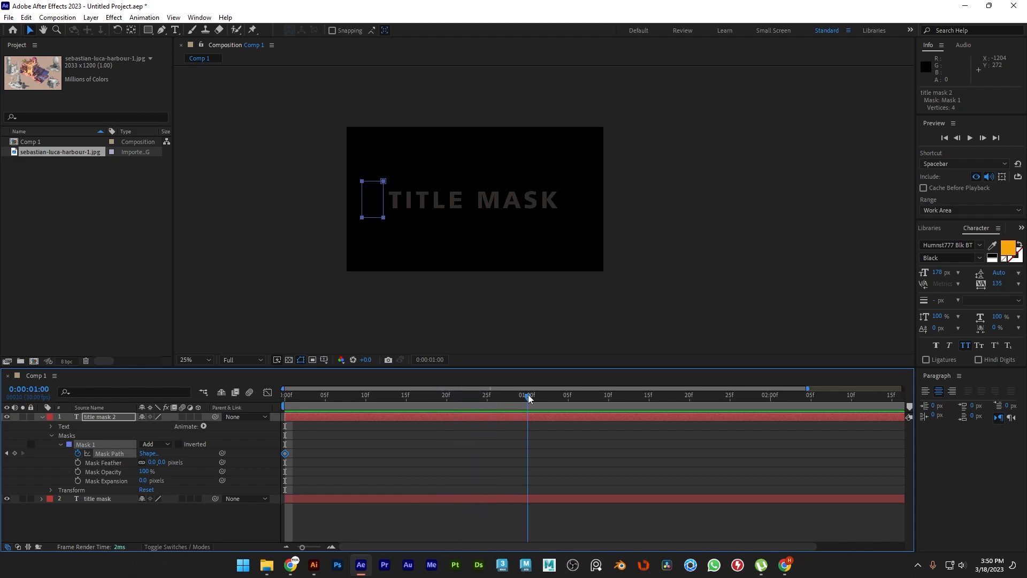
left_click_drag(375, 220, 581, 215)
left_click_drag(527, 402, 277, 406)
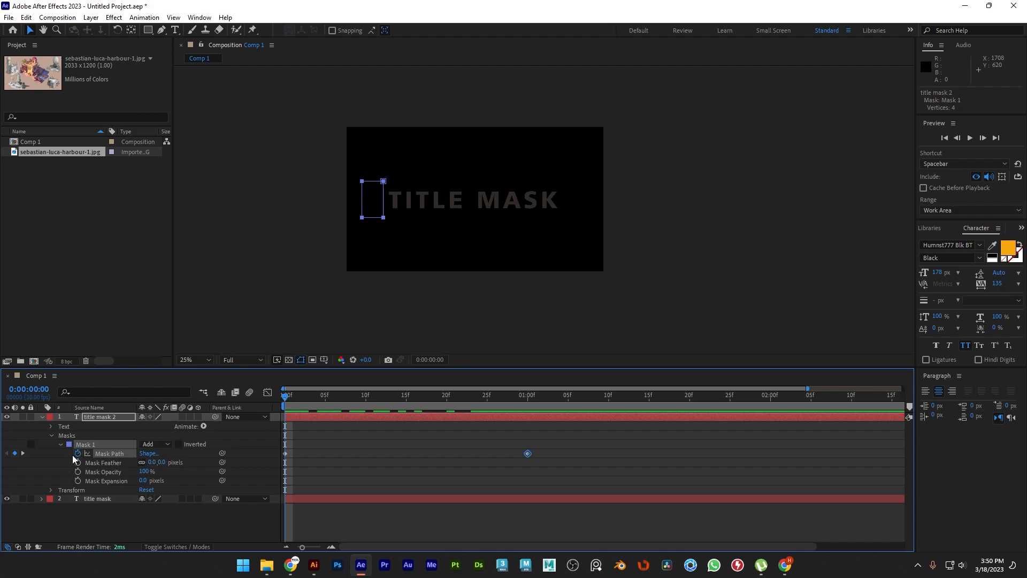
key("space")
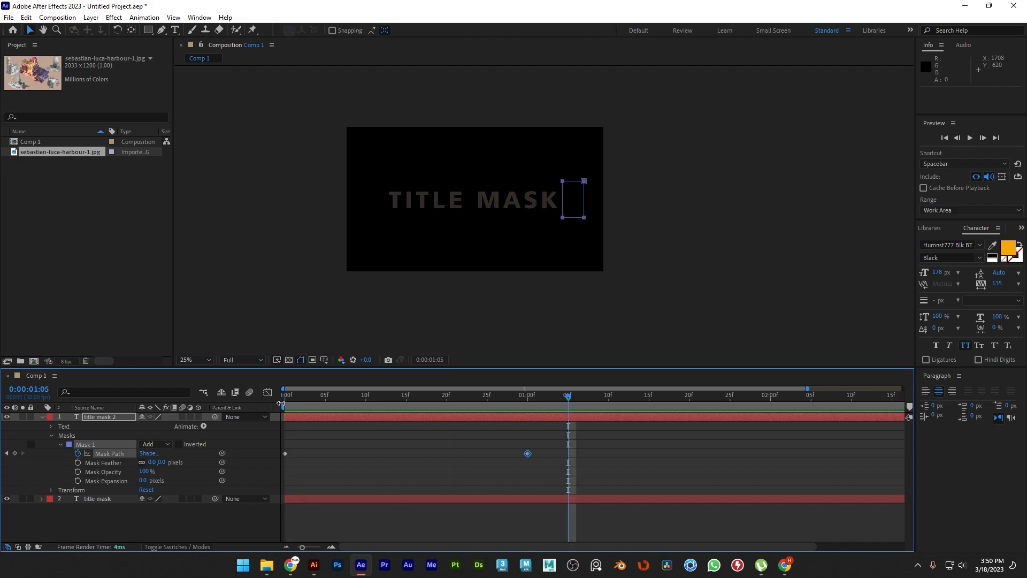
- Nudge the mask slightly closer to the title's first letter at the 0:00:00:00 keyframe
left_click(282, 401)
left_click_drag(384, 217, 386, 218)
key("ctrl+z")
left_click(384, 217)
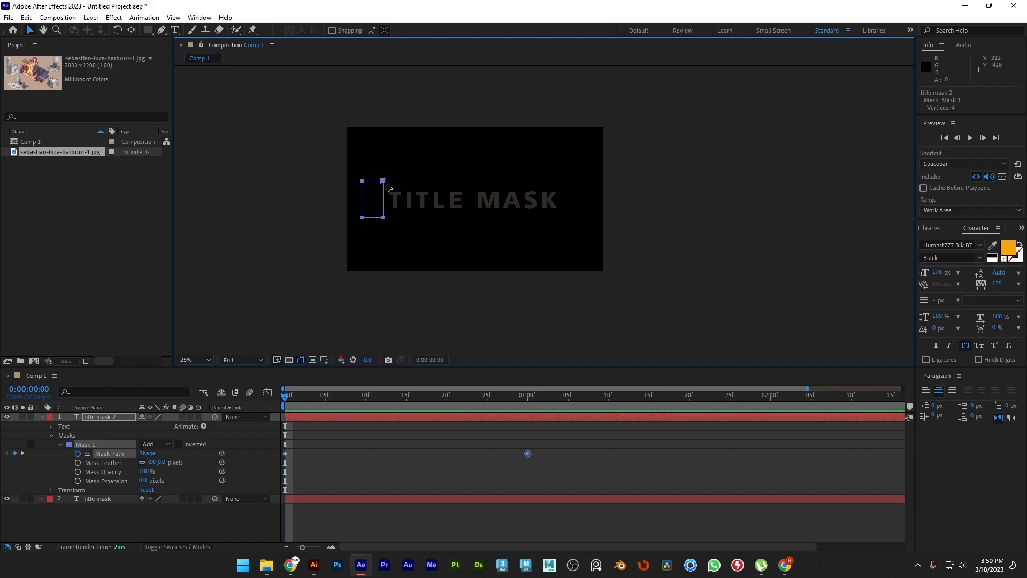
left_click_drag(384, 182, 385, 183)
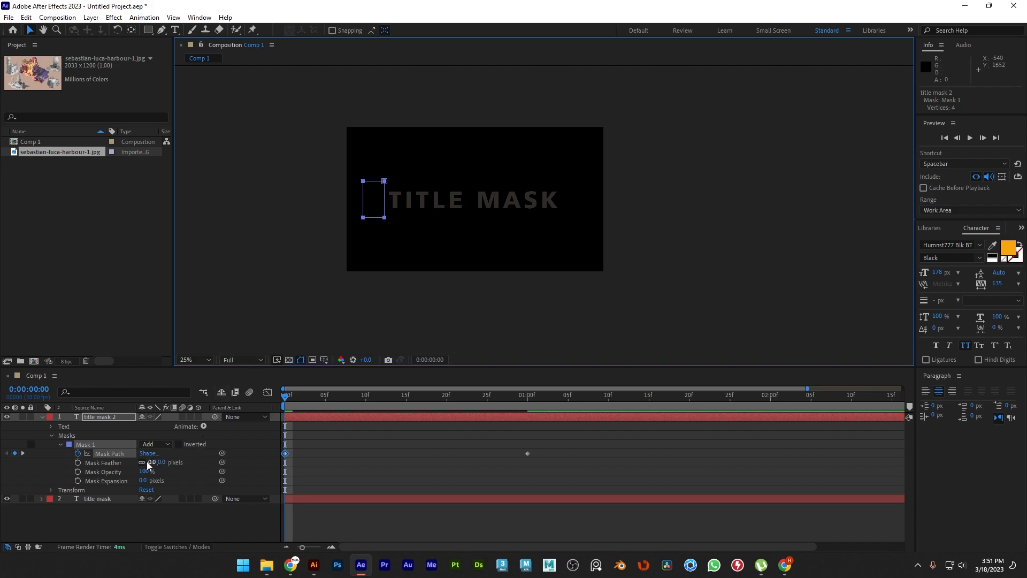
- Preview the mask sweep across the title and return to 0:00:00:00
left_click(408, 262)
key("space")
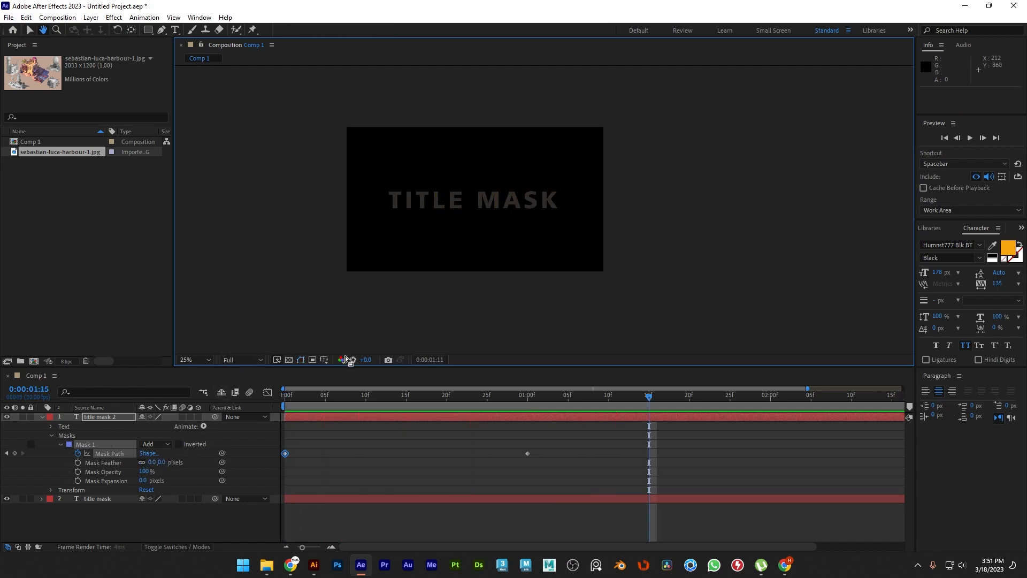
left_click_drag(322, 399, 268, 400)
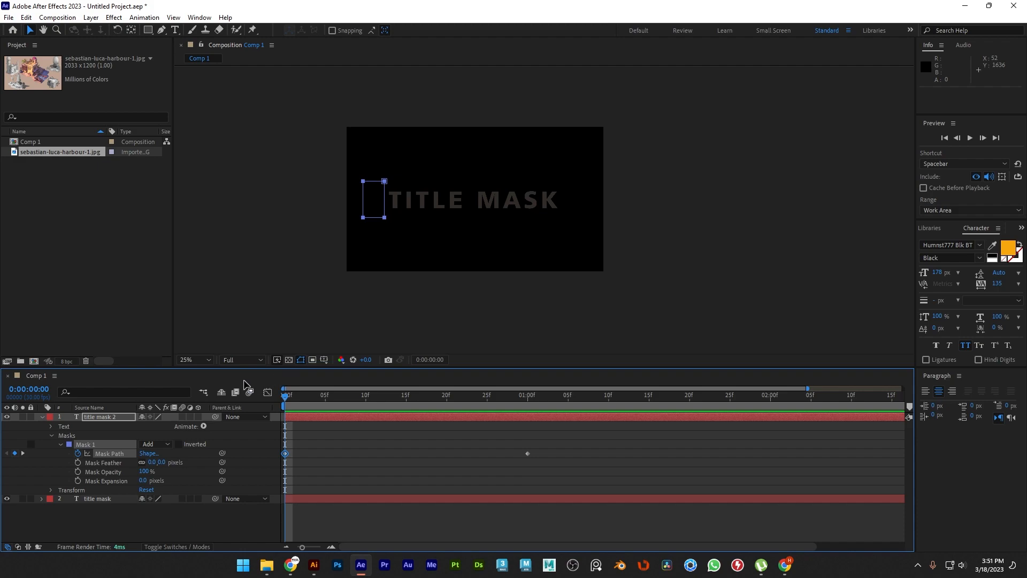
- Collapse the duplicate title layer and add sebastian-luca-harbour-1.jpg as the uppermost layer of Comp 1
left_click(60, 444)
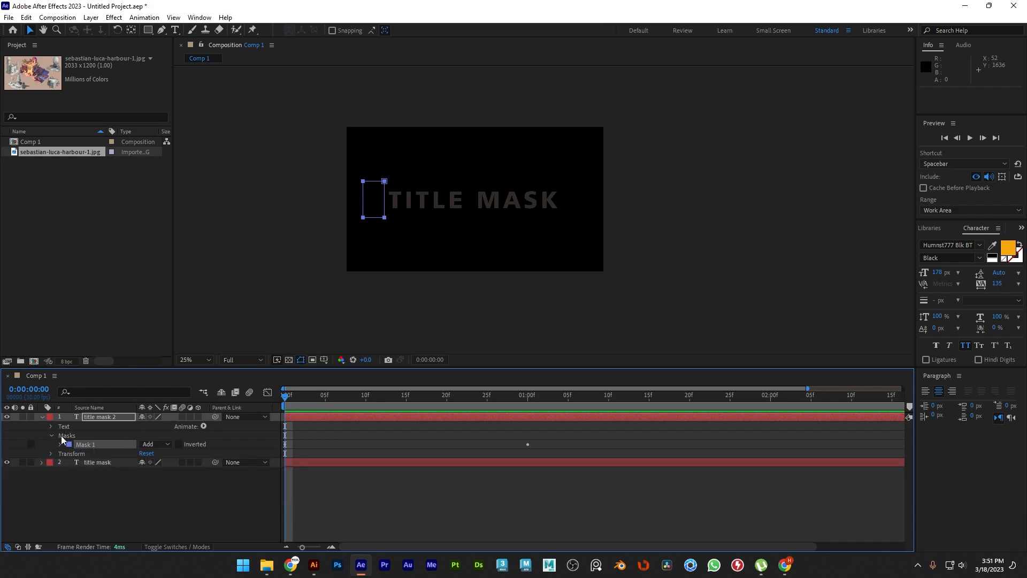
left_click(42, 417)
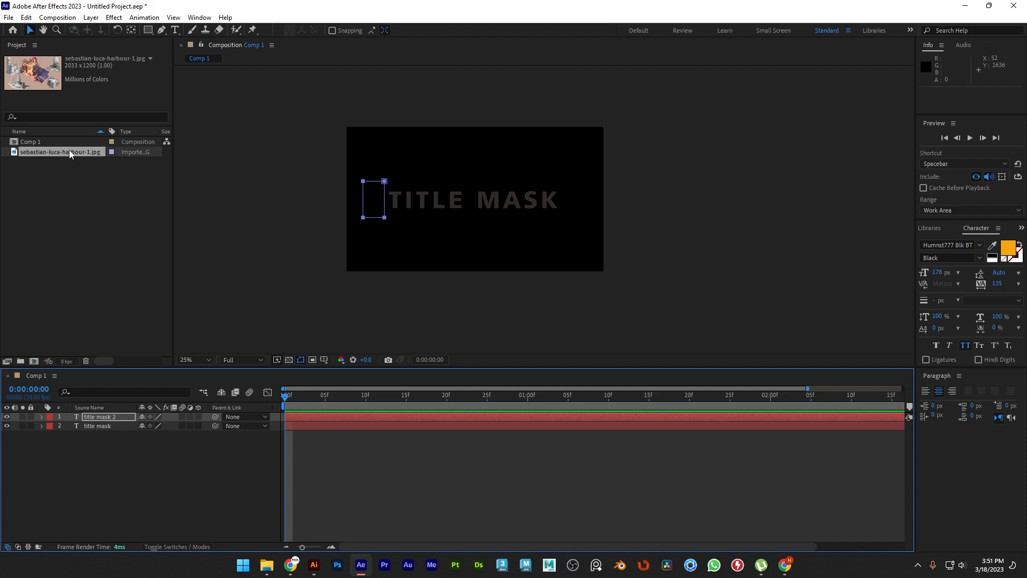
left_click_drag(69, 149, 103, 413)
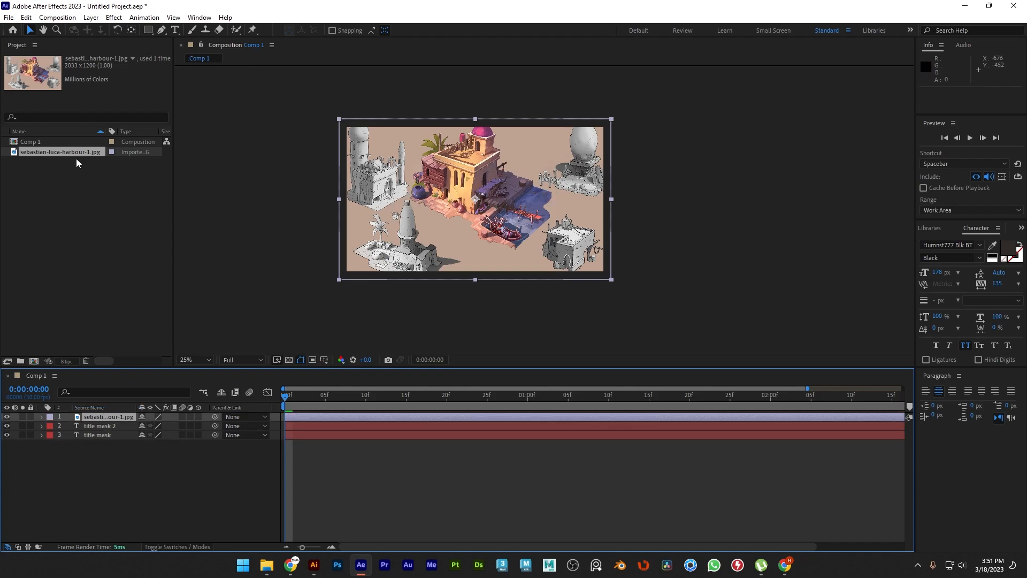
left_click(103, 417)
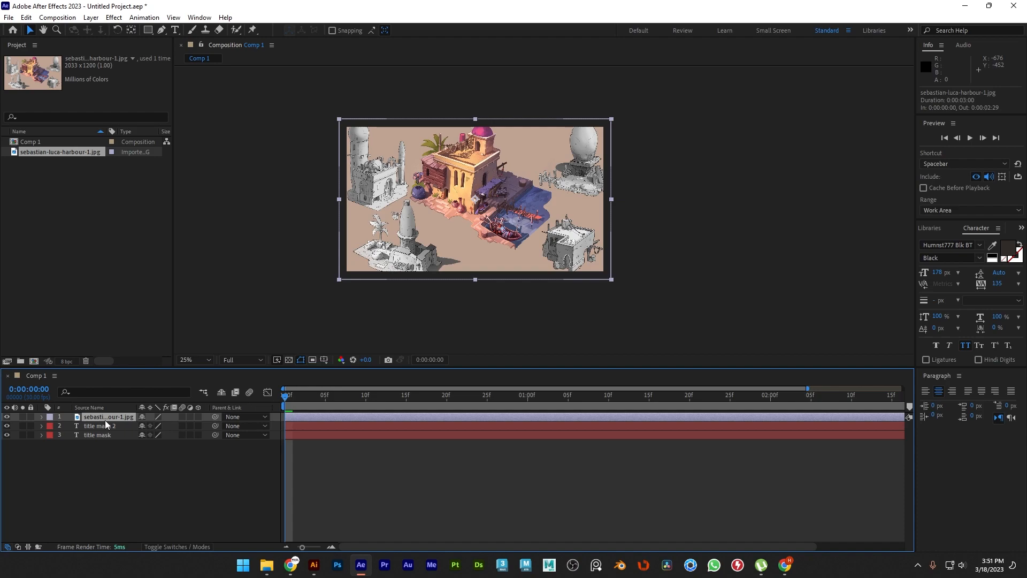
- Draw a closed four-point Pen mask around the central building on the image layer
left_click(161, 29)
left_click(410, 162)
left_click(503, 161)
left_click(517, 218)
left_click(438, 217)
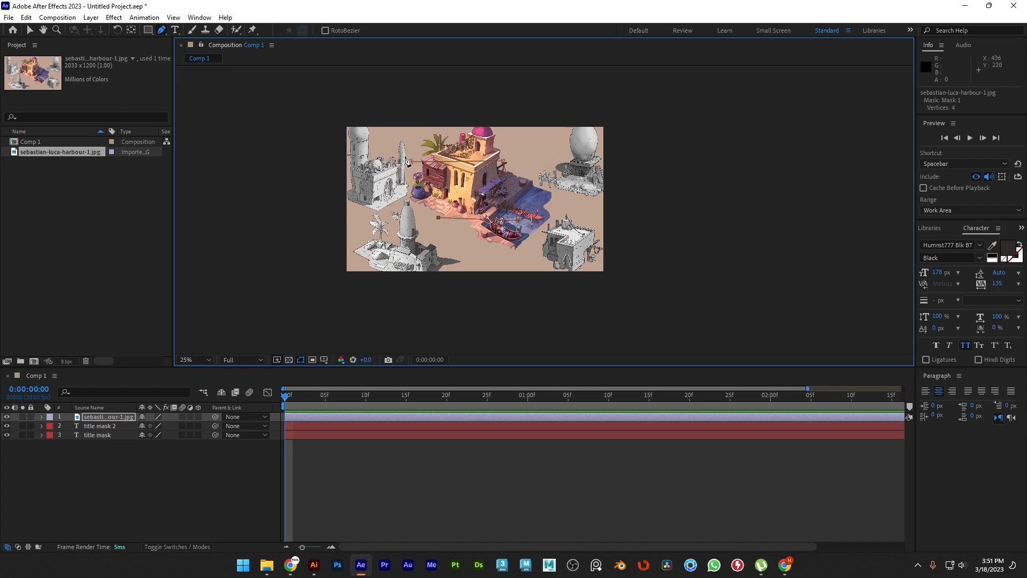
left_click(409, 162)
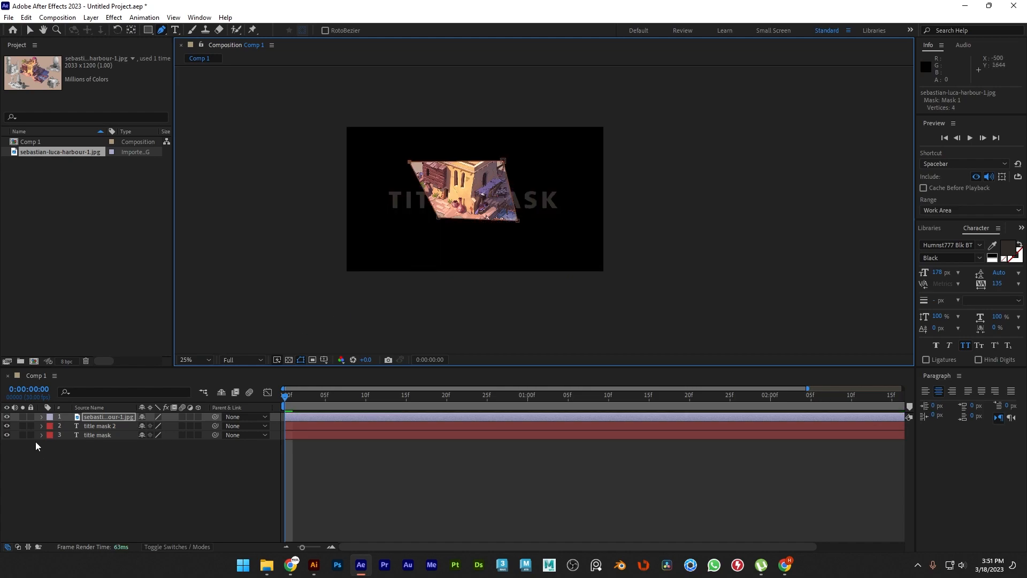
- Hide both title layers and expand the properties of the image layer's Mask 1
left_click(13, 431)
left_click(7, 434)
left_click(7, 425)
left_click(41, 416)
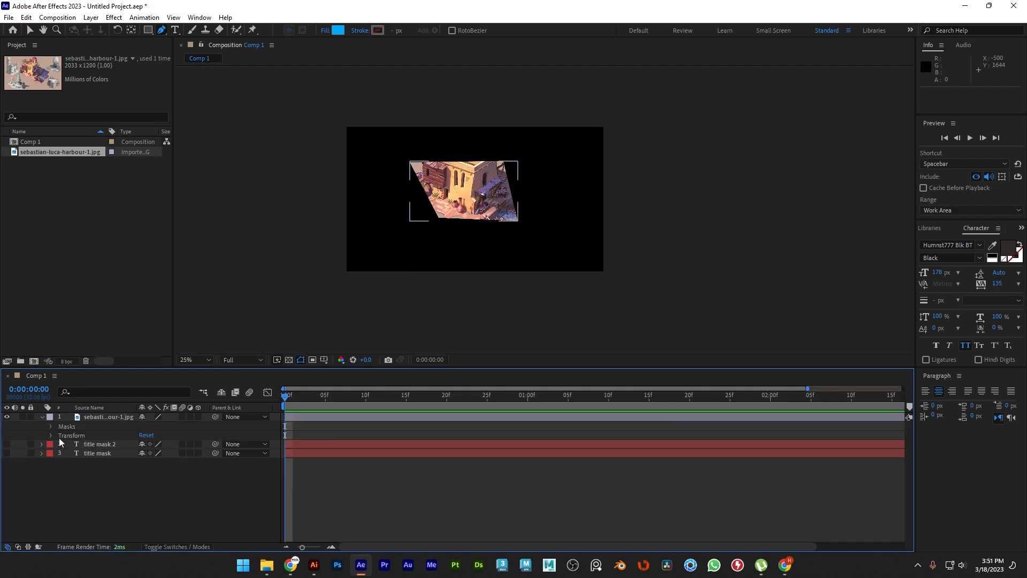
left_click(51, 426)
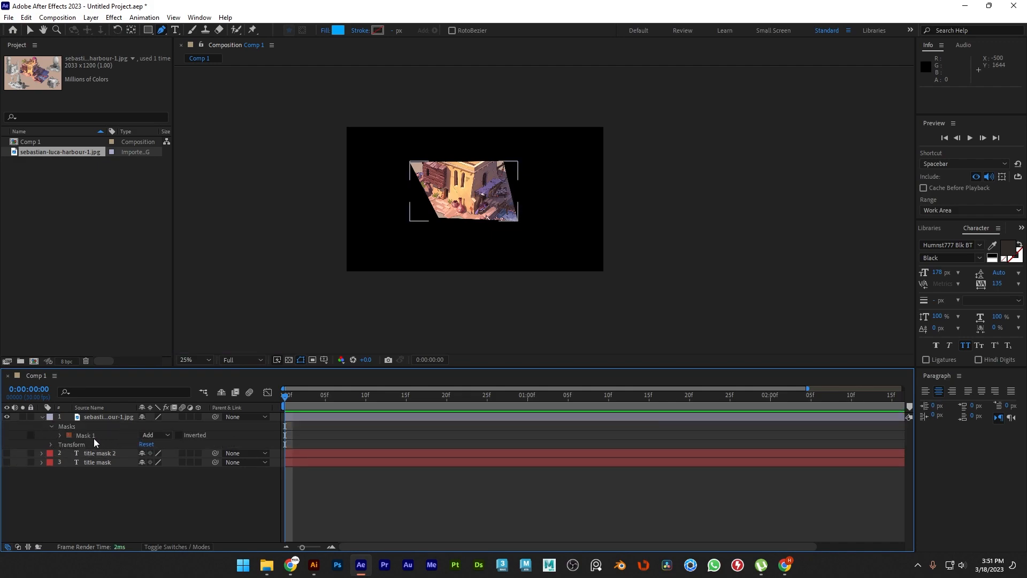
left_click(61, 435)
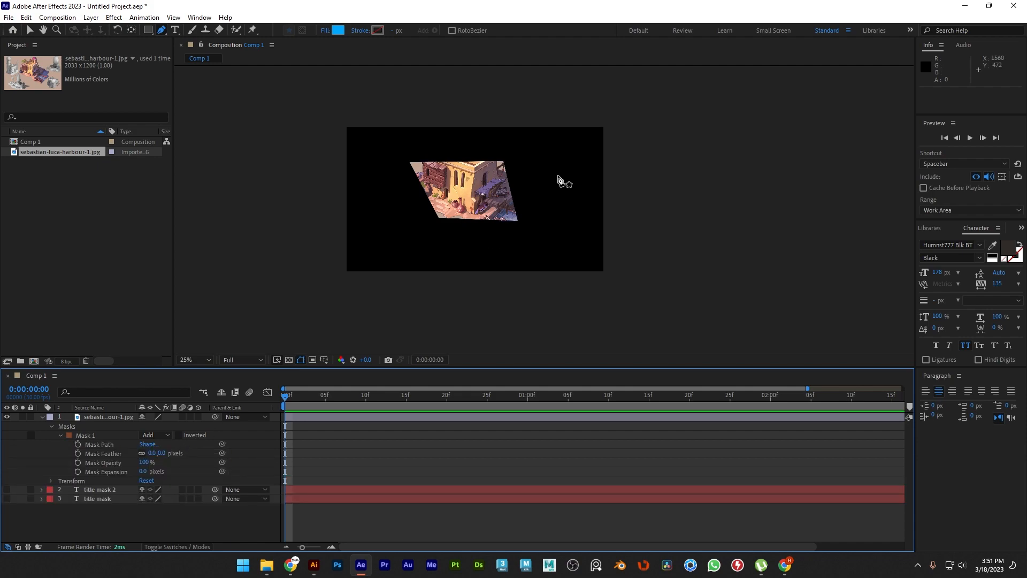
- Draw a second mask on the image layer, a rectangle about 588 px wide and 348 px high overlapping the Pen mask's upper edge
left_click(148, 30)
left_click_drag(457, 141, 523, 186)
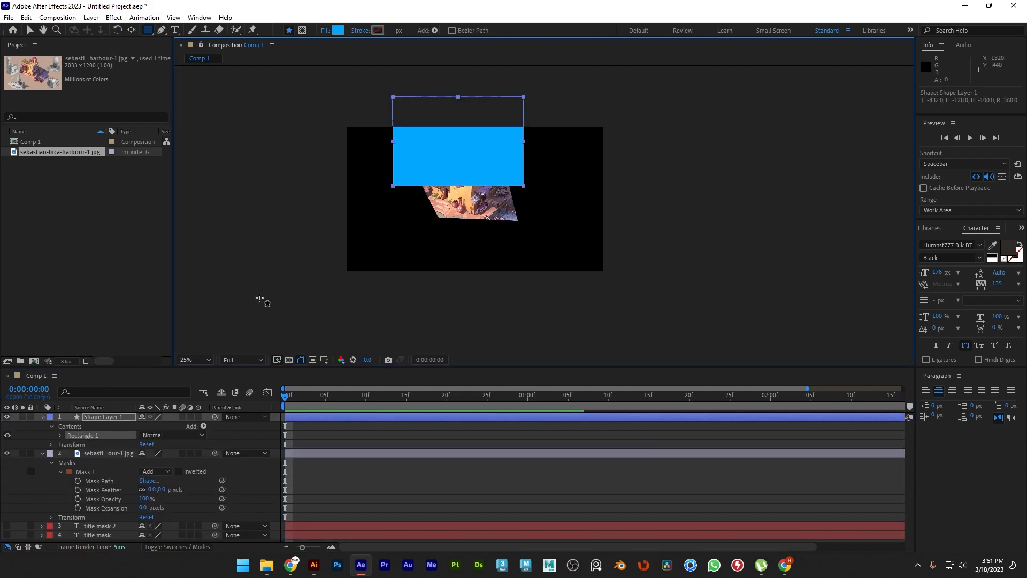
key("ctrl+z")
left_click(103, 414)
left_click_drag(446, 138, 525, 184)
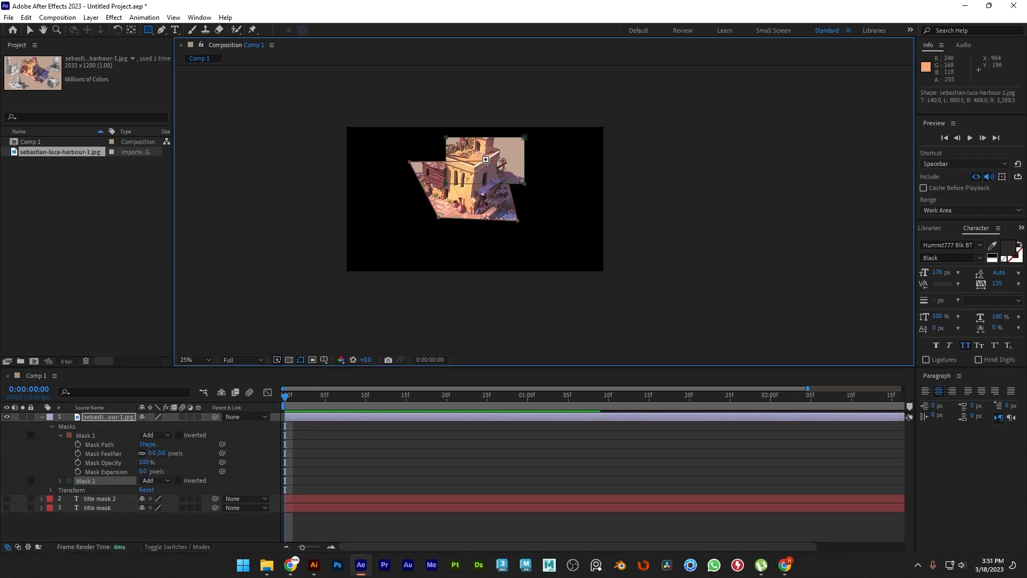
- Try the Subtract, Intersect and Lighten modes on Mask 1, and set it back to Add
left_click(166, 434)
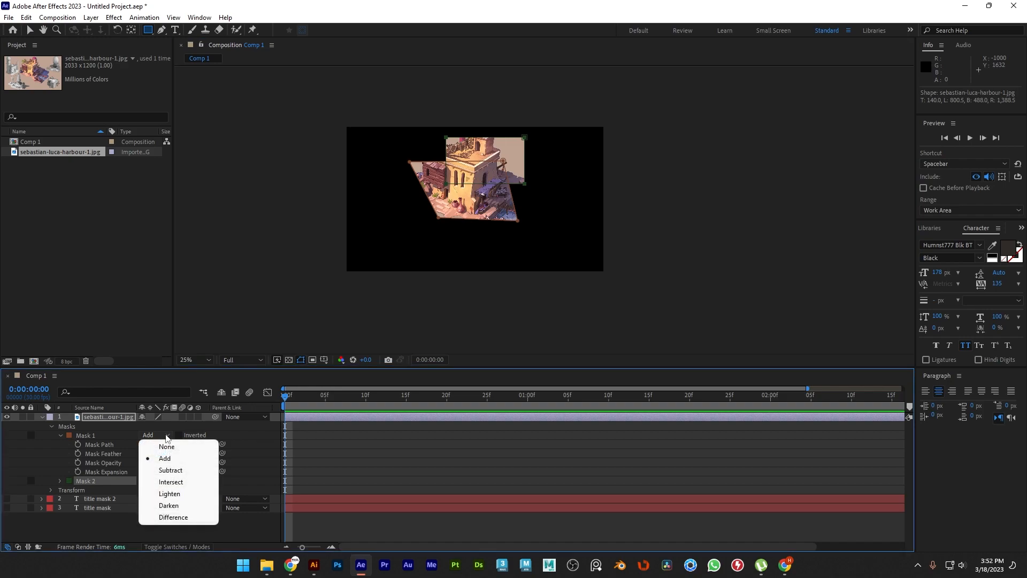
left_click(174, 470)
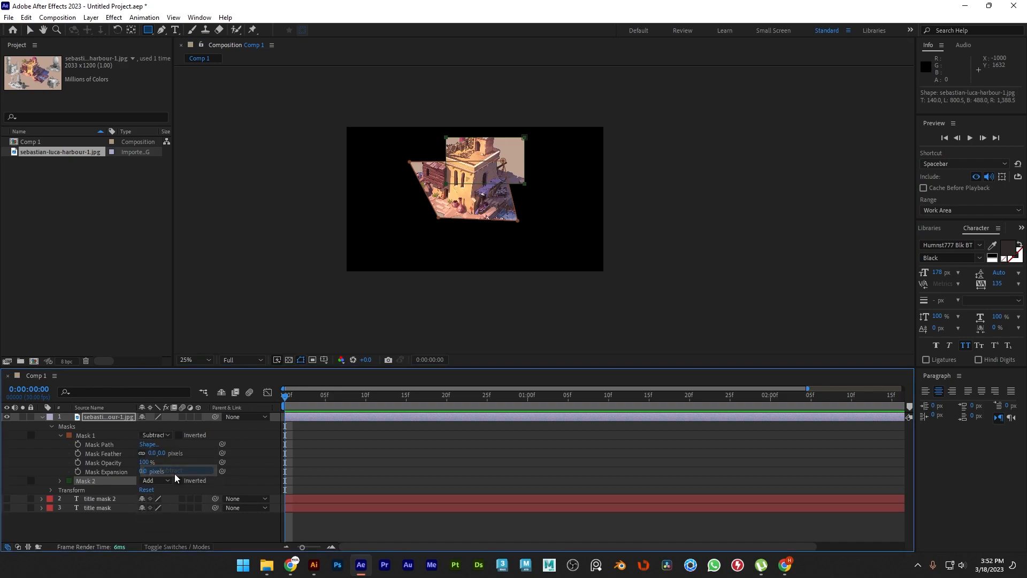
left_click(159, 435)
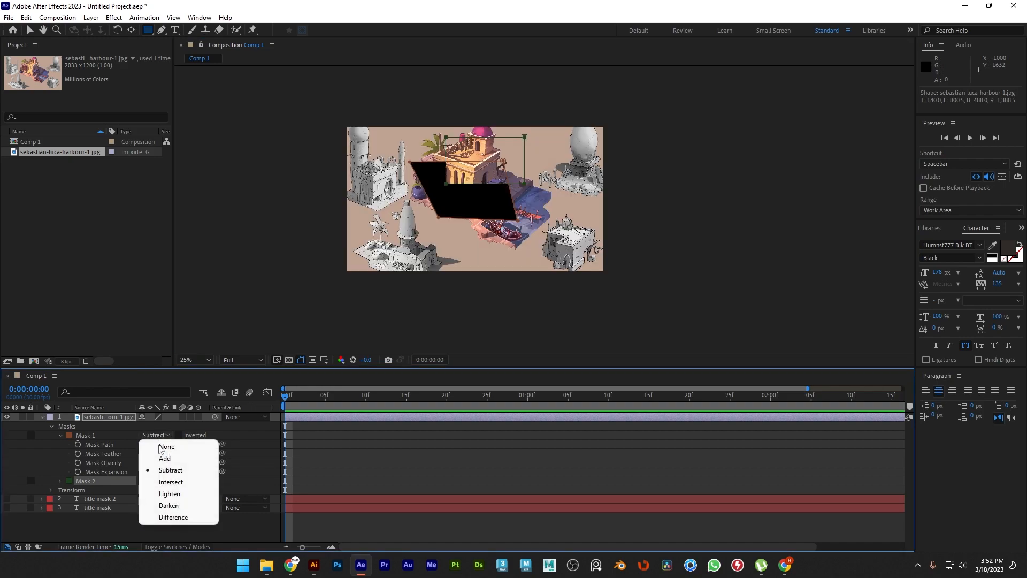
left_click(167, 481)
left_click(160, 435)
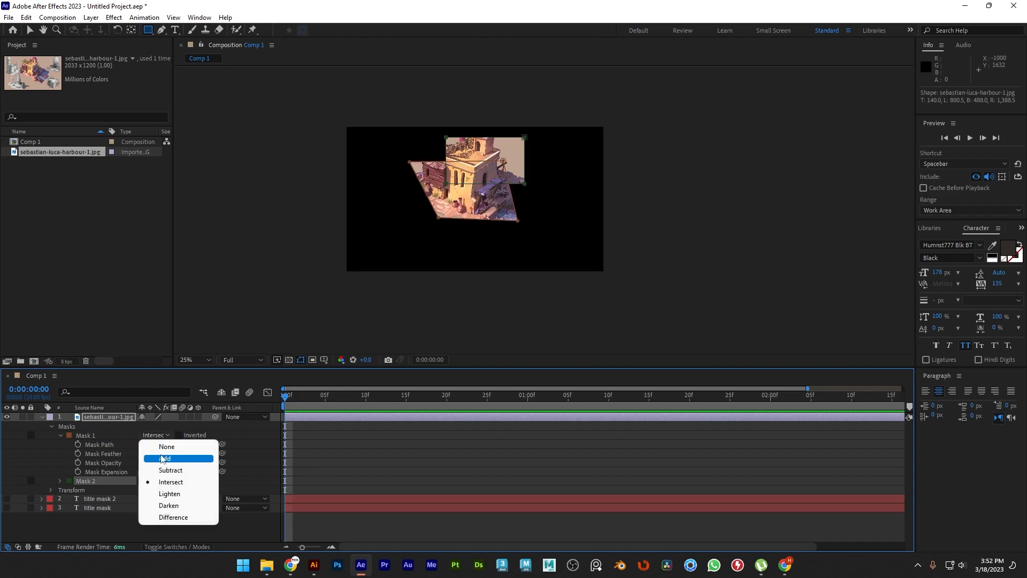
left_click(171, 493)
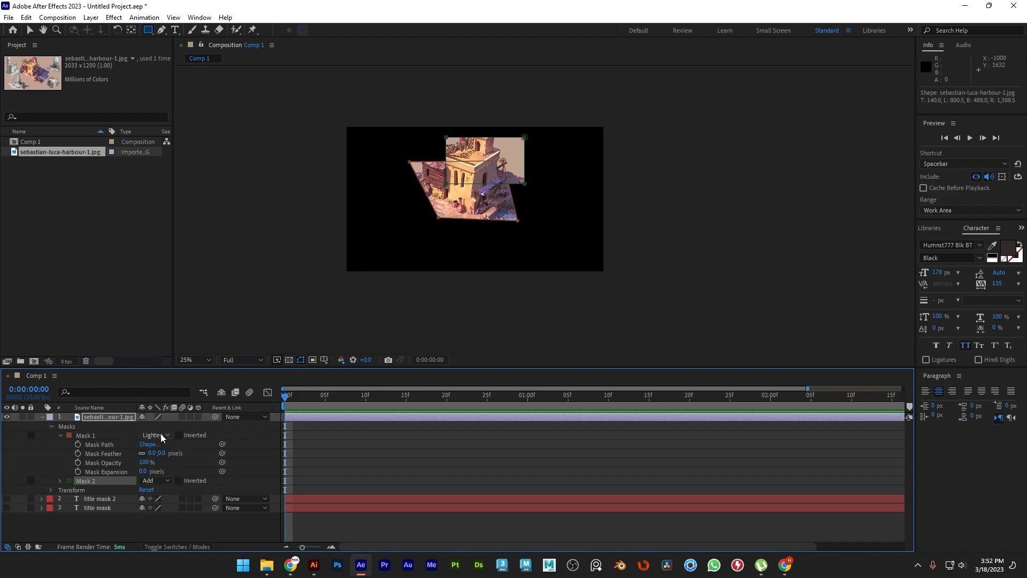
left_click(160, 435)
left_click(166, 456)
- Try the Subtract and Intersect modes on Mask 2, return it to Add and delete the mask
left_click(98, 483)
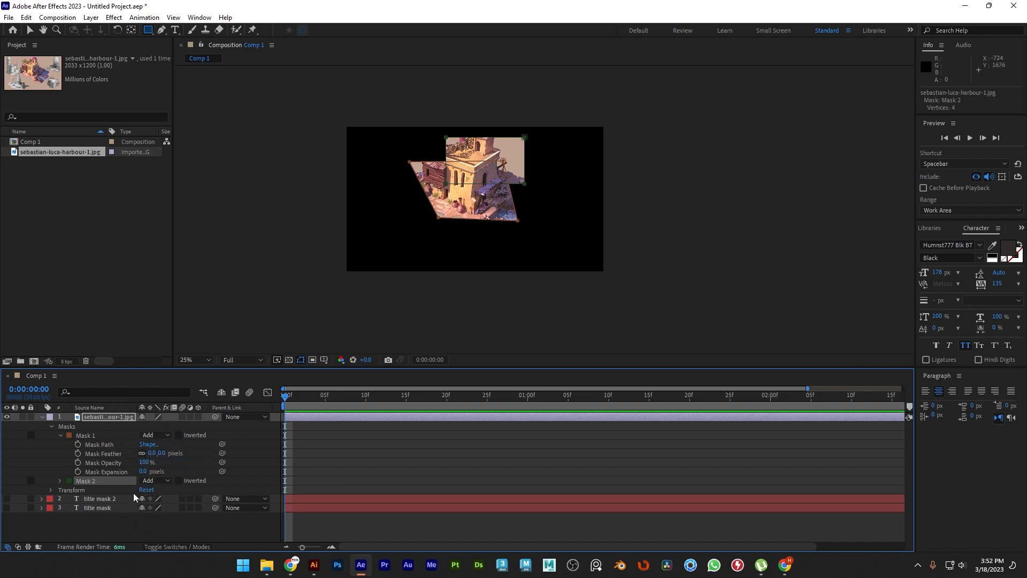
left_click(159, 481)
left_click(173, 420)
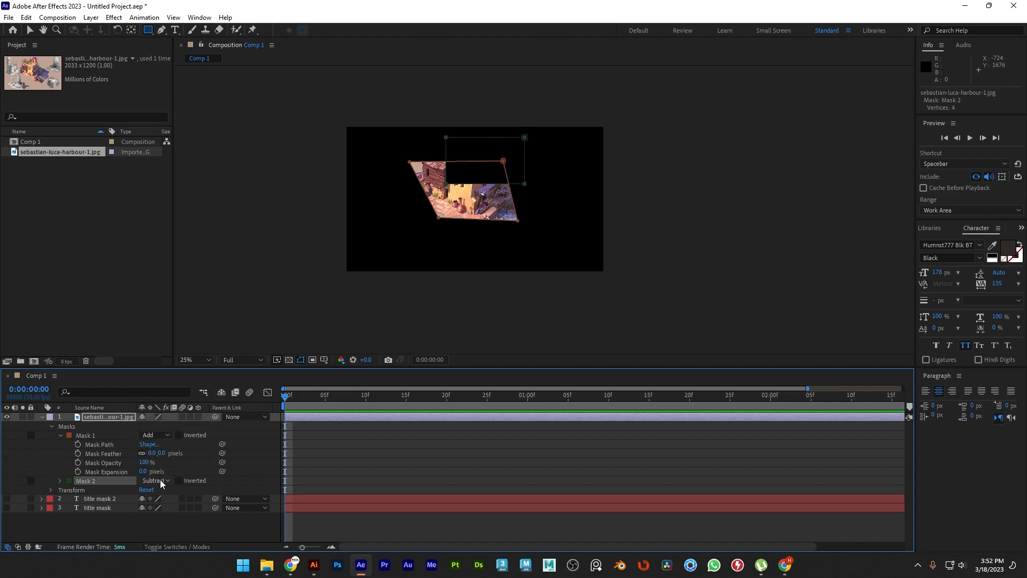
left_click(161, 482)
left_click(172, 434)
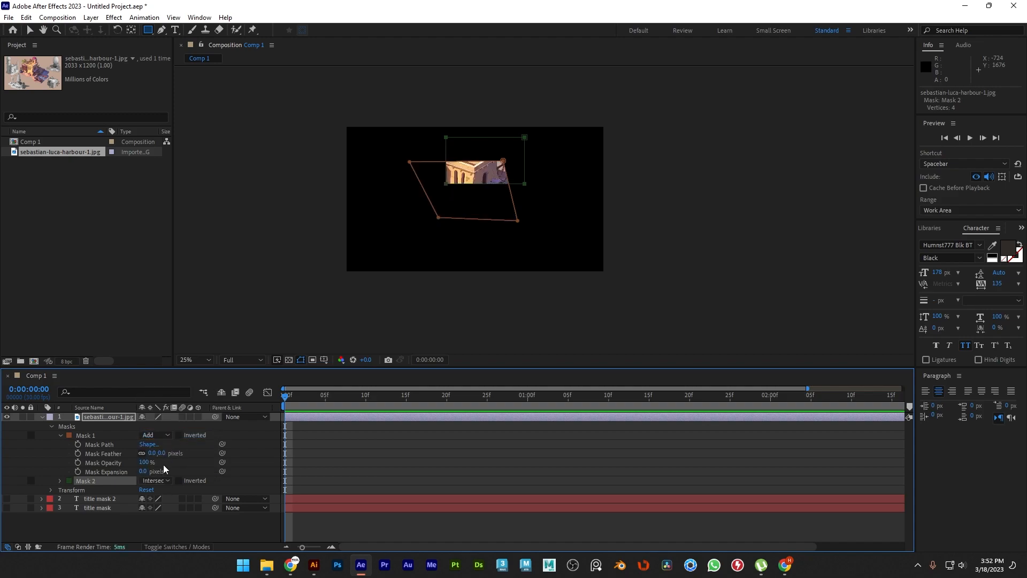
left_click(160, 482)
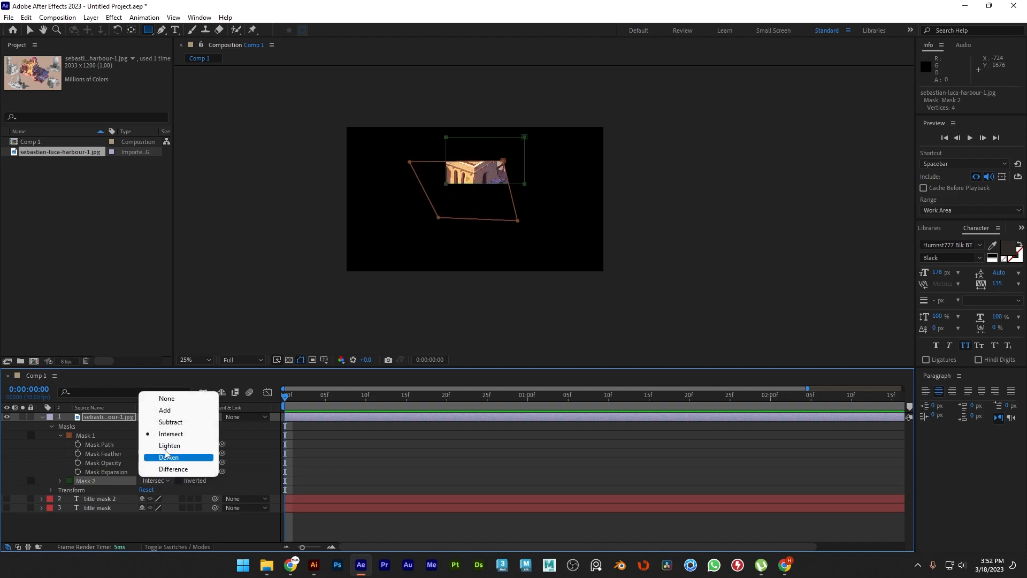
left_click(168, 409)
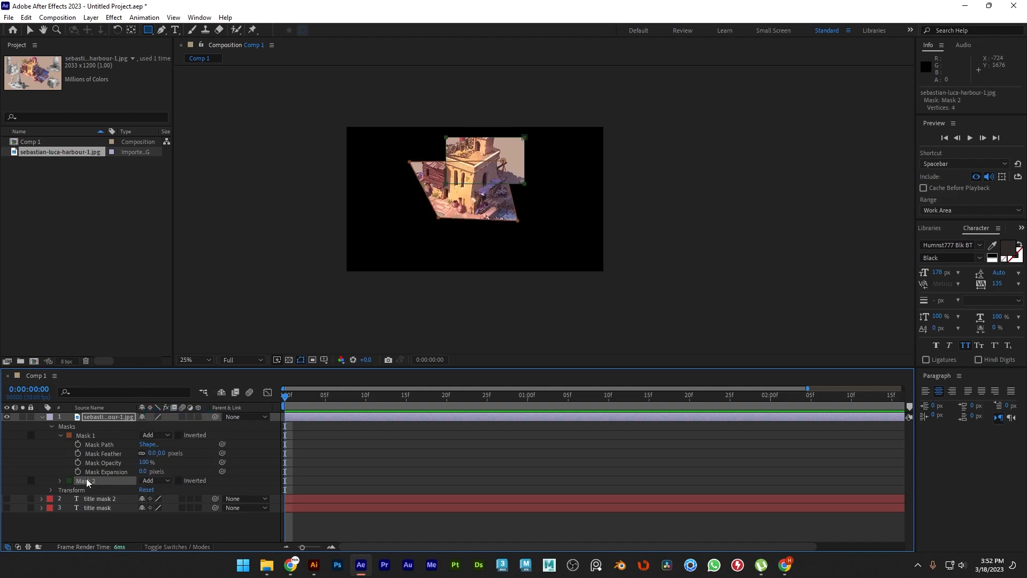
key("Delete")
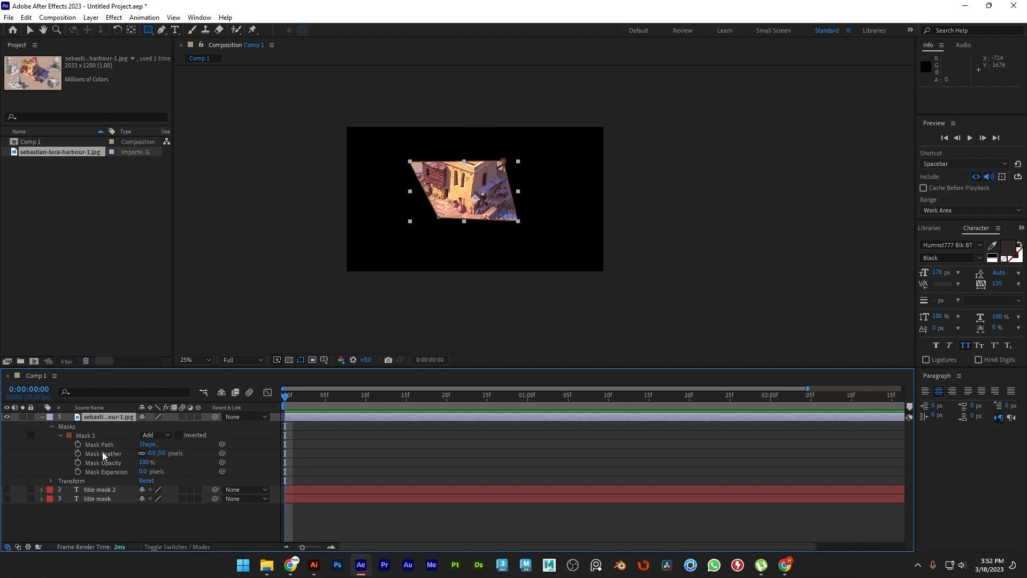
- Soften the edges of the image's Mask 1 by setting its feather to 190 pixels
left_click_drag(152, 453, 181, 453)
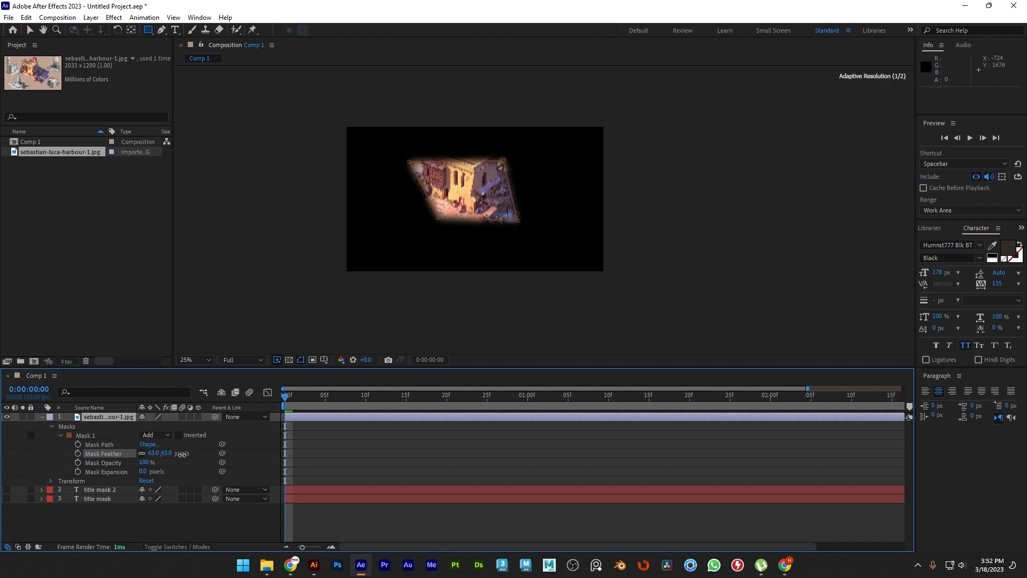
scroll(465, 192, "up", 4)
left_click_drag(476, 216, 788, 276)
left_click_drag(151, 453, 216, 450)
scroll(357, 203, "down", 2)
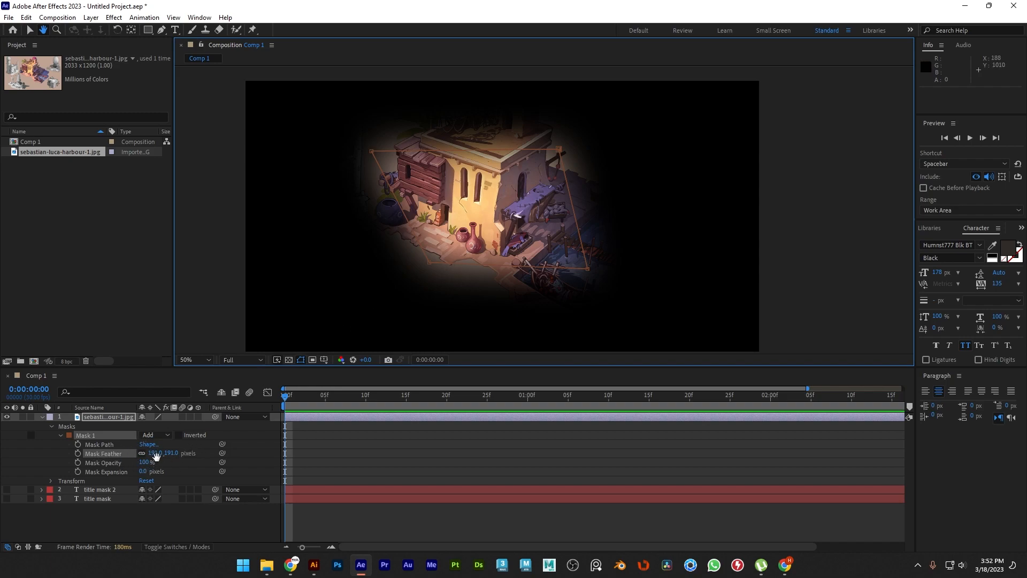
mouse_move(156, 454)
left_mouse_down()
mouse_move(165, 453)
mouse_move(146, 454)
mouse_move(165, 455)
left_mouse_up()
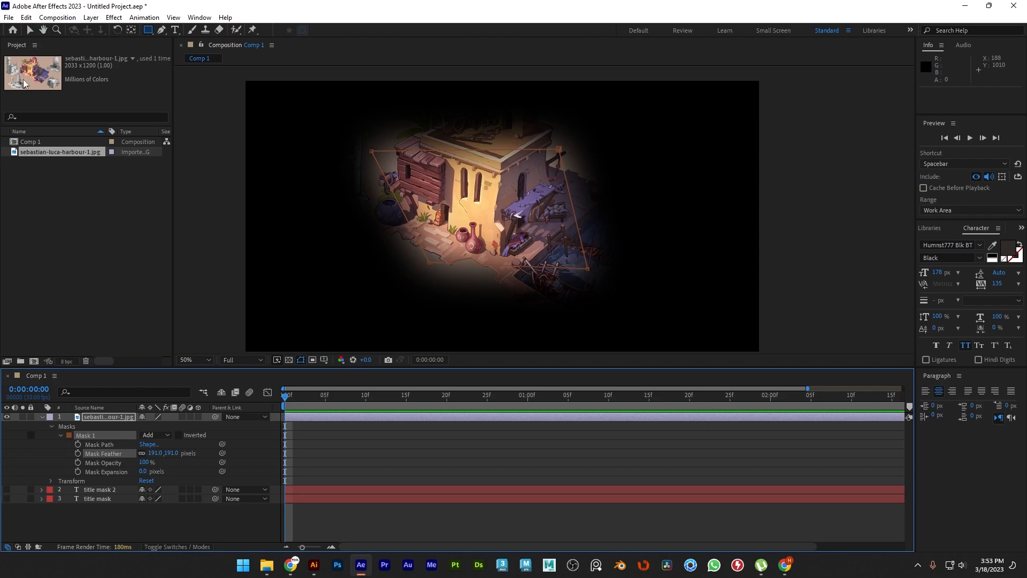
key("v")
left_click_drag(155, 453, 179, 464)
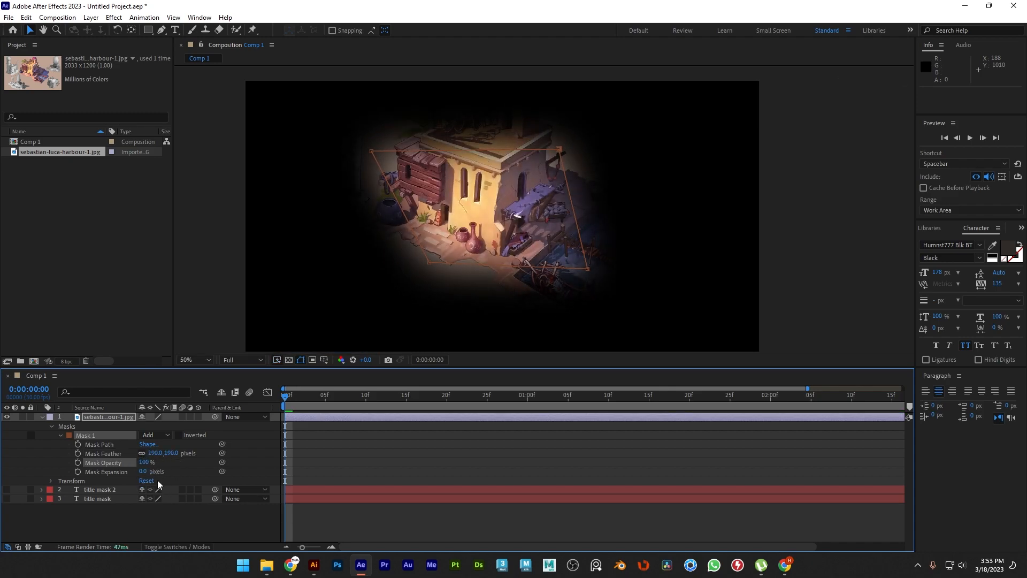
- Set Mask 1's expansion to 48 pixels and collapse the image layer's properties
left_click_drag(142, 472, 170, 473)
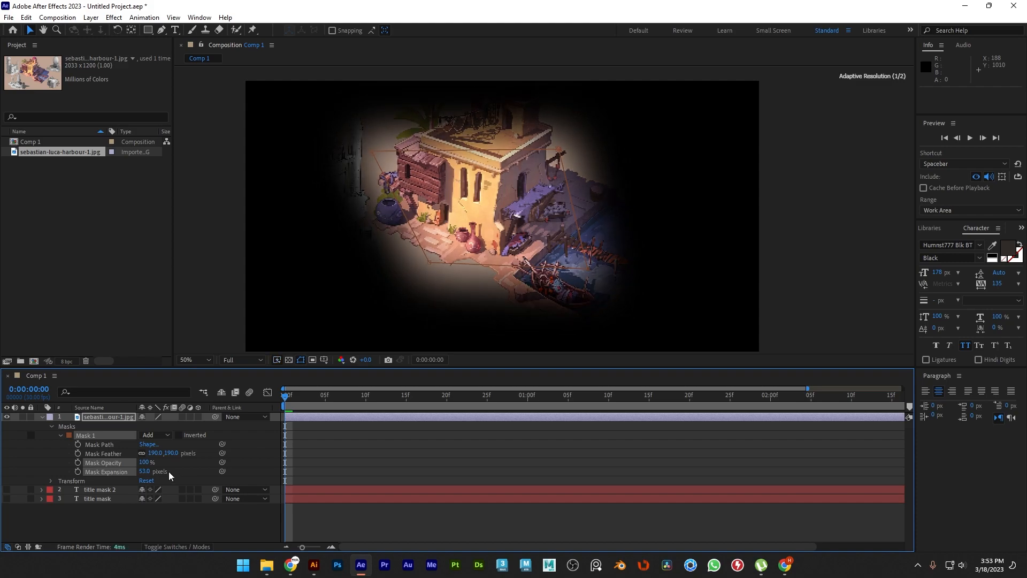
mouse_move(144, 472)
left_mouse_down()
mouse_move(70, 472)
mouse_move(152, 480)
left_mouse_up()
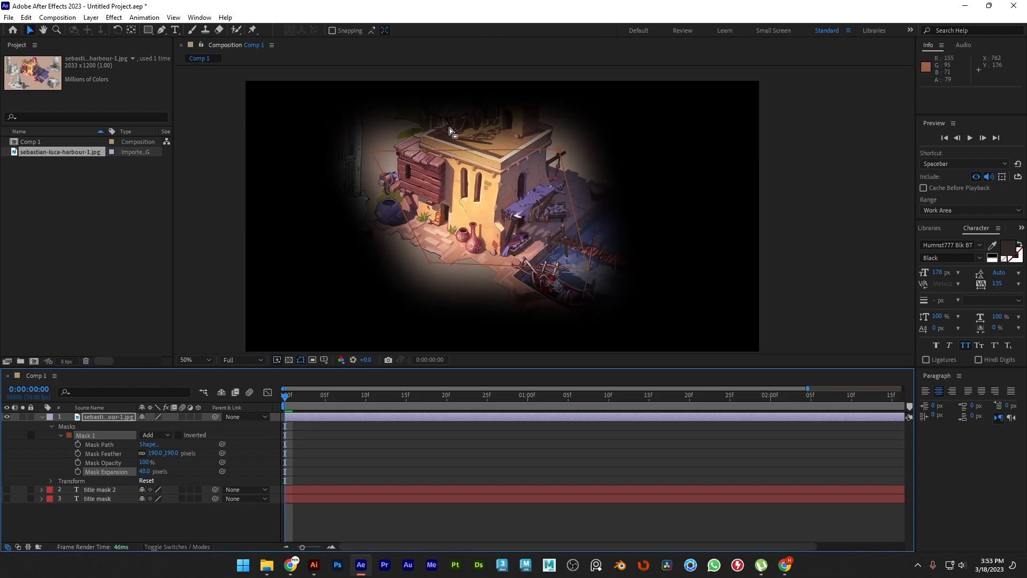
key("comma")
key("period")
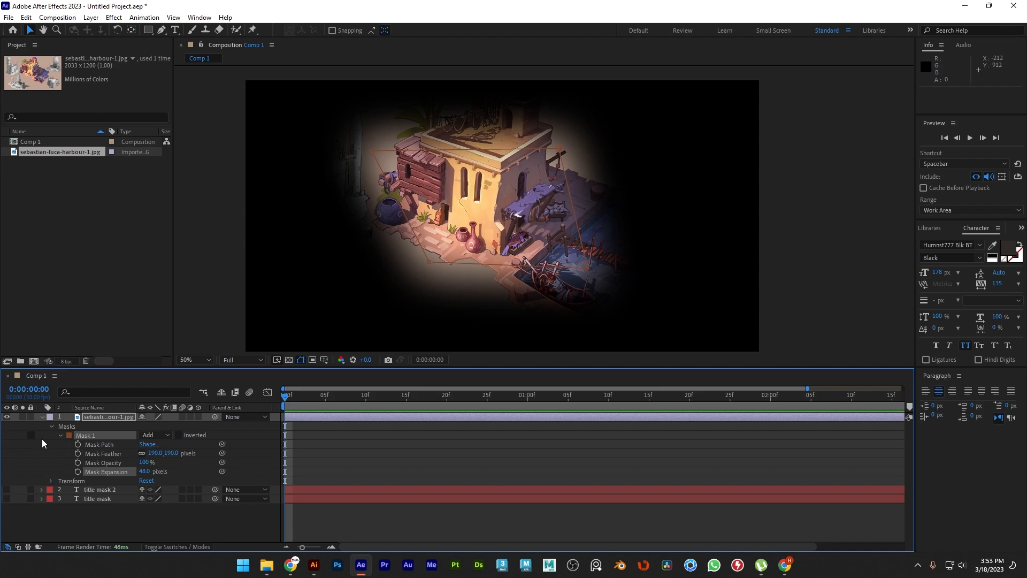
left_click(42, 417)
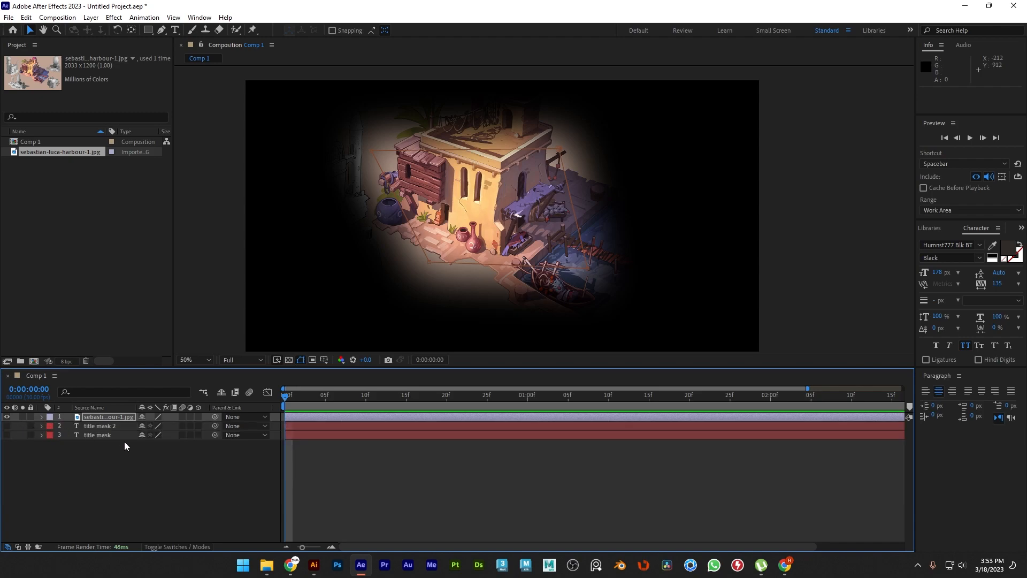
- Delete the image layer and both title layers from Comp 1
left_click(95, 418)
key("Delete")
left_click(102, 416)
key("Delete")
left_click(105, 416)
key("Delete")
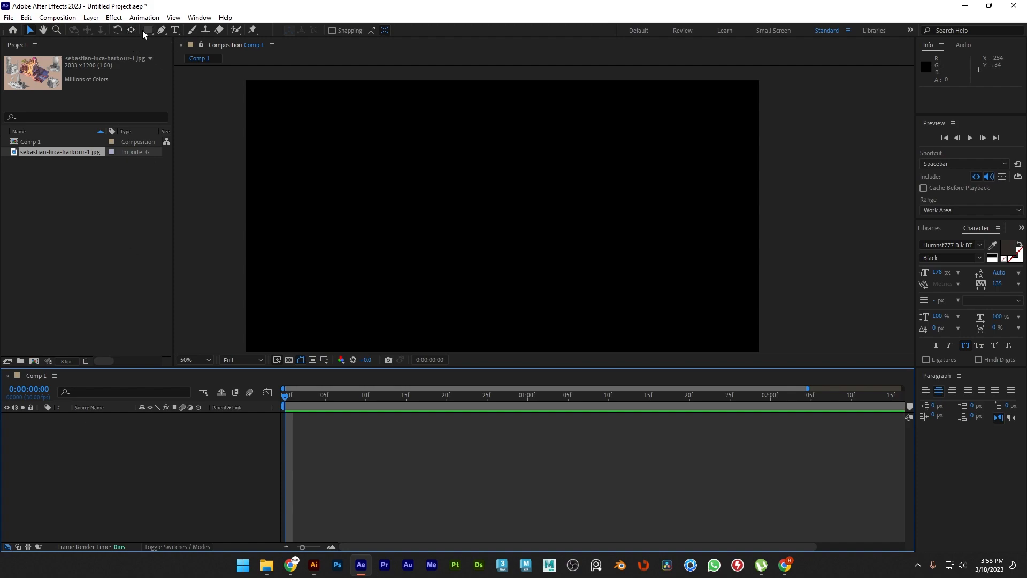
- Undo the deletion of the original title mask layer and make that layer visible
key("ctrl+z")
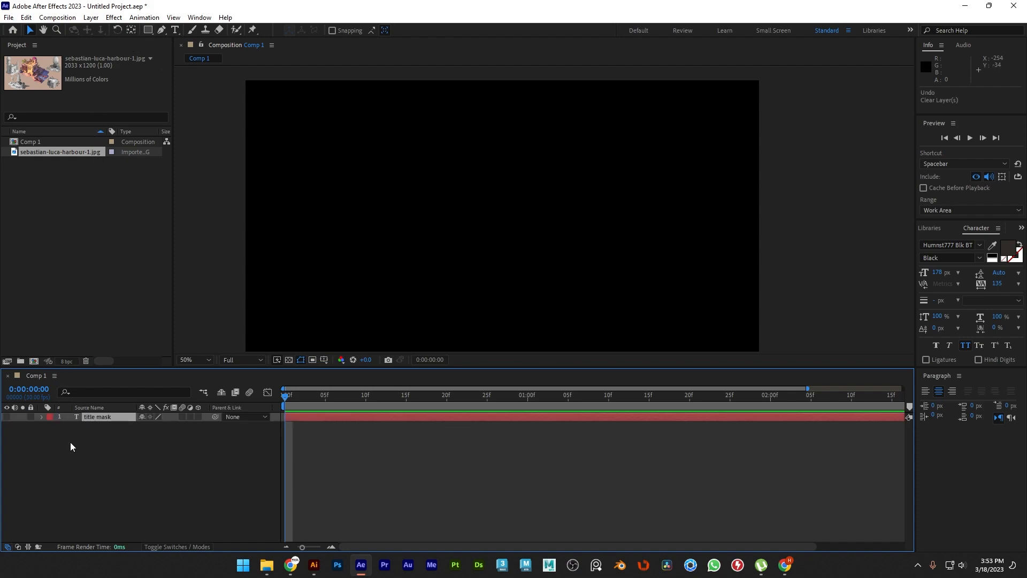
left_click(6, 416)
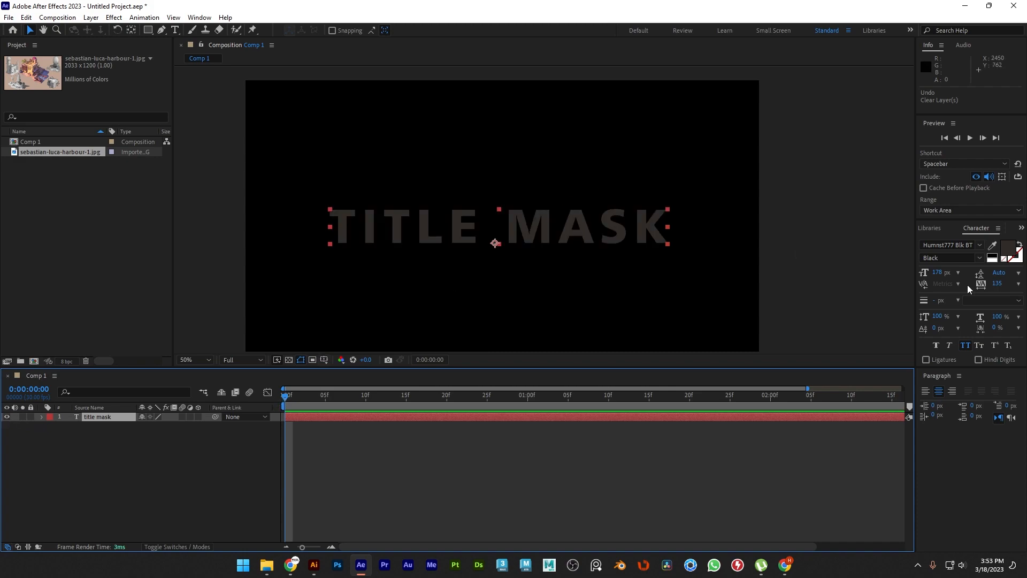
- Change the title text's fill color to bright orange
left_click(1007, 249)
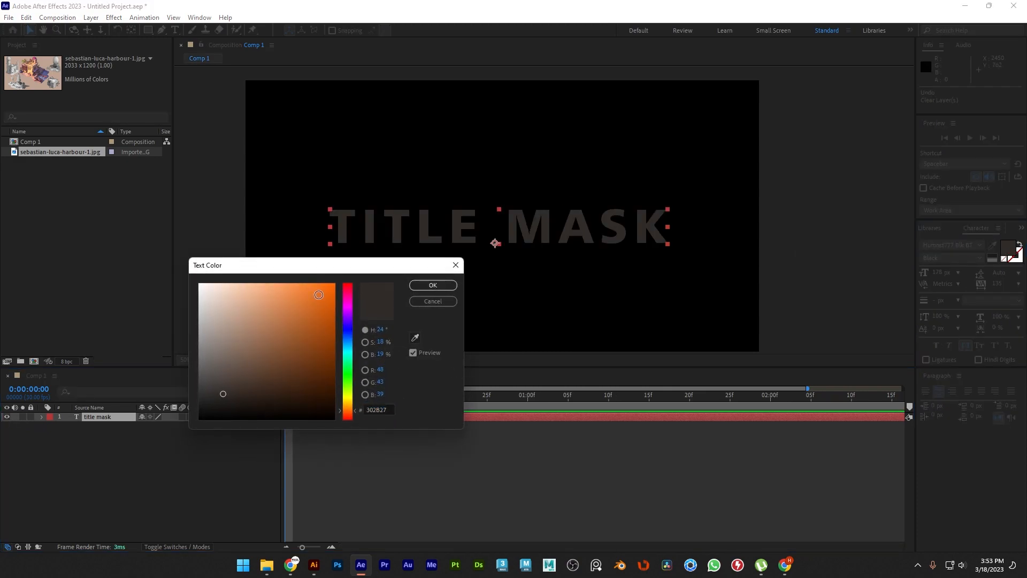
left_click_drag(317, 295, 334, 283)
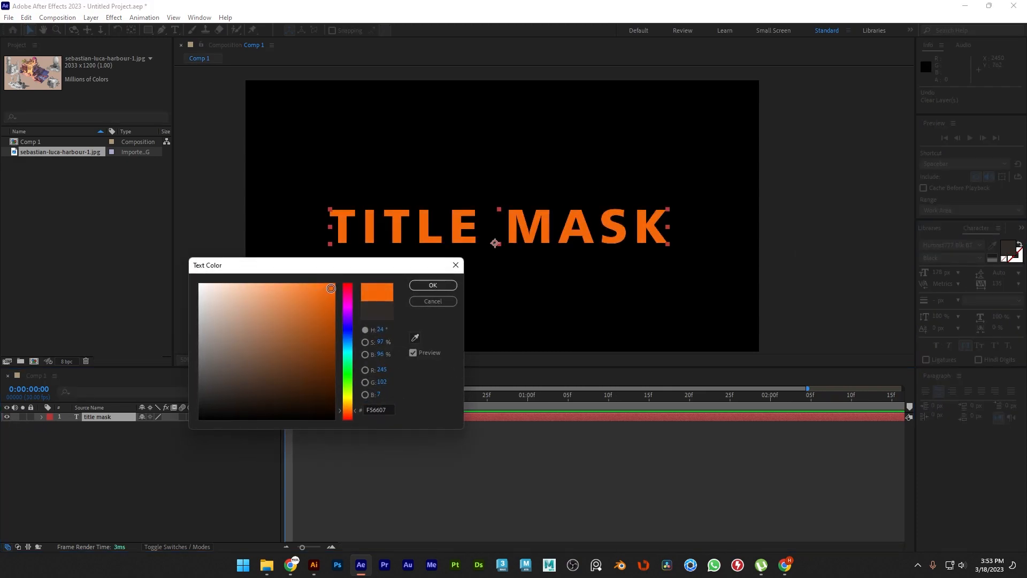
left_click(433, 285)
scroll(544, 218, "down", 2)
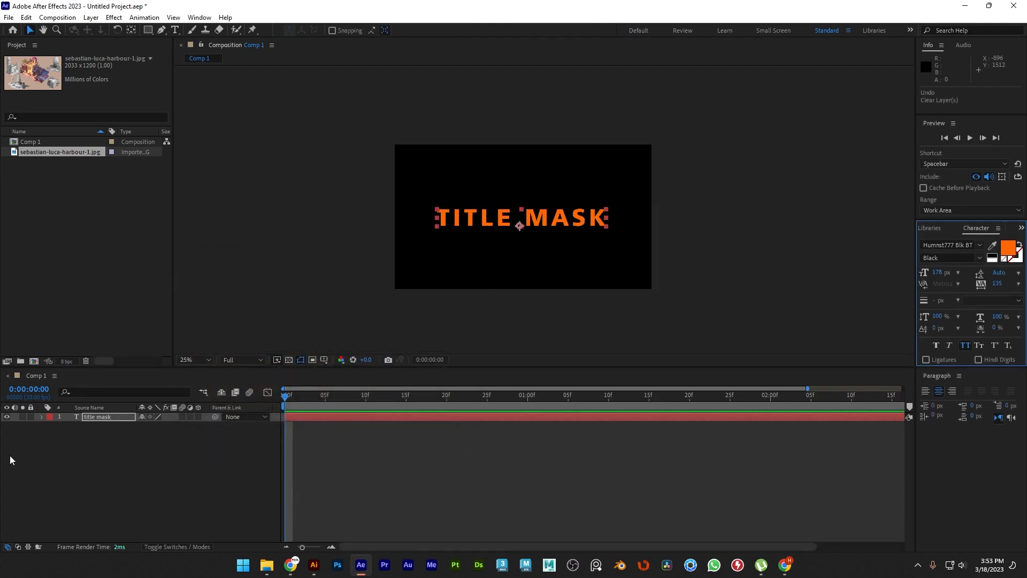
- Draw a rectangular mask about 1424 × 314 px around the whole title on its text layer and shift it slightly
left_click(95, 415)
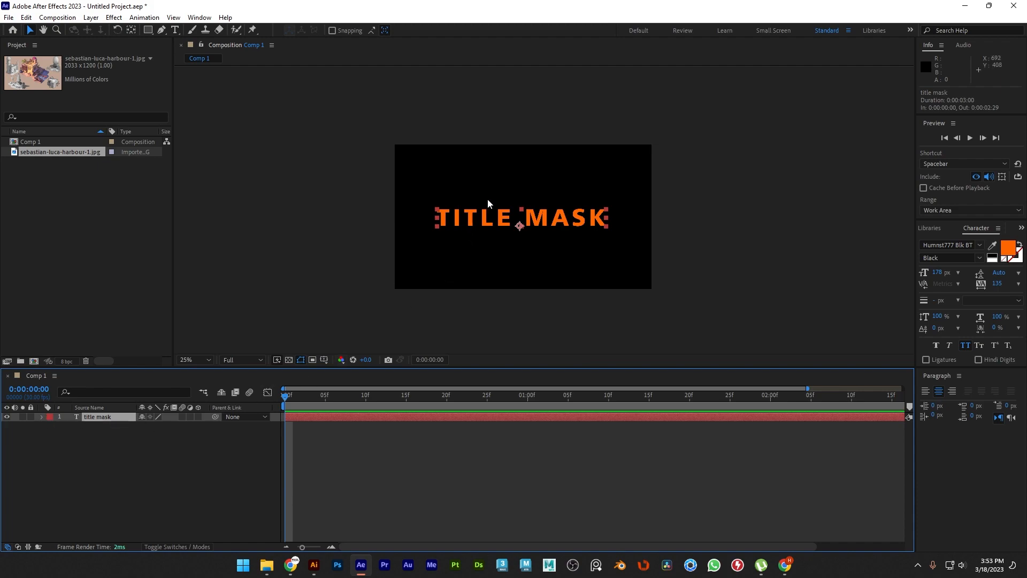
scroll(543, 208, "up", 2)
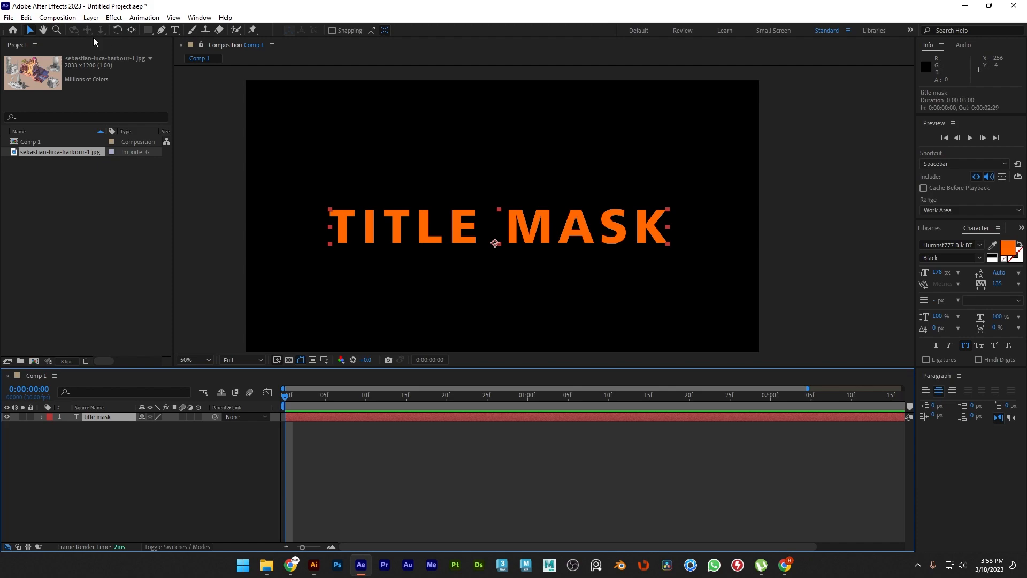
left_click(148, 30)
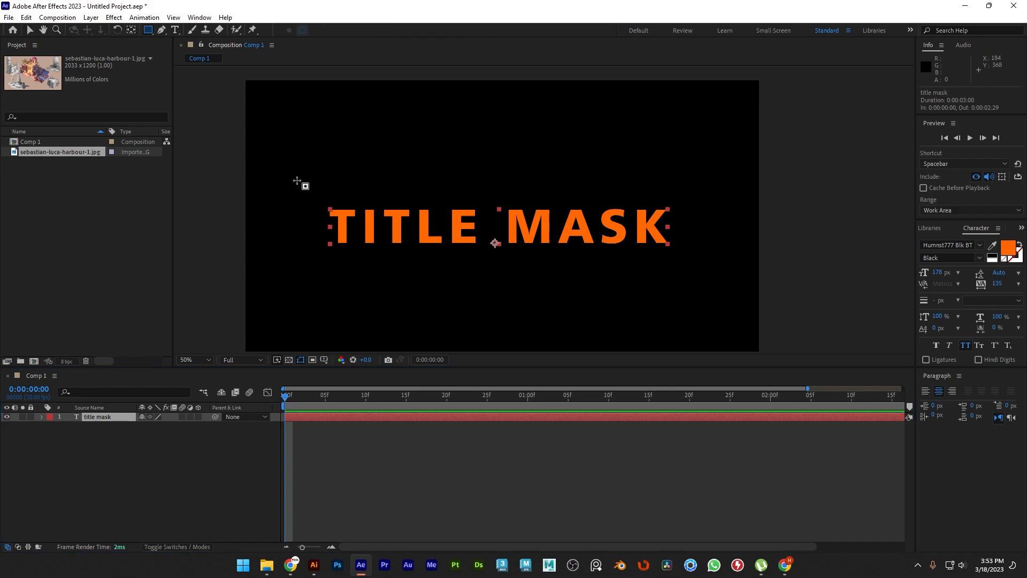
left_click_drag(303, 187, 686, 271)
left_click(30, 30)
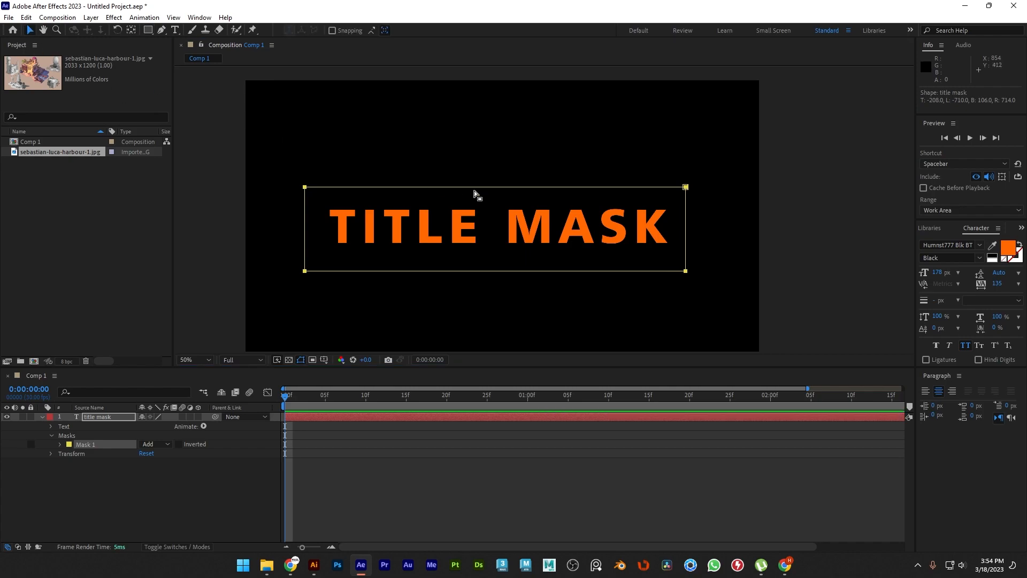
mouse_move(445, 190)
left_mouse_down()
mouse_move(433, 199)
mouse_move(448, 191)
left_mouse_up()
- Expand the title layer's Text properties and lower the mask's top edge slightly
left_click(51, 435)
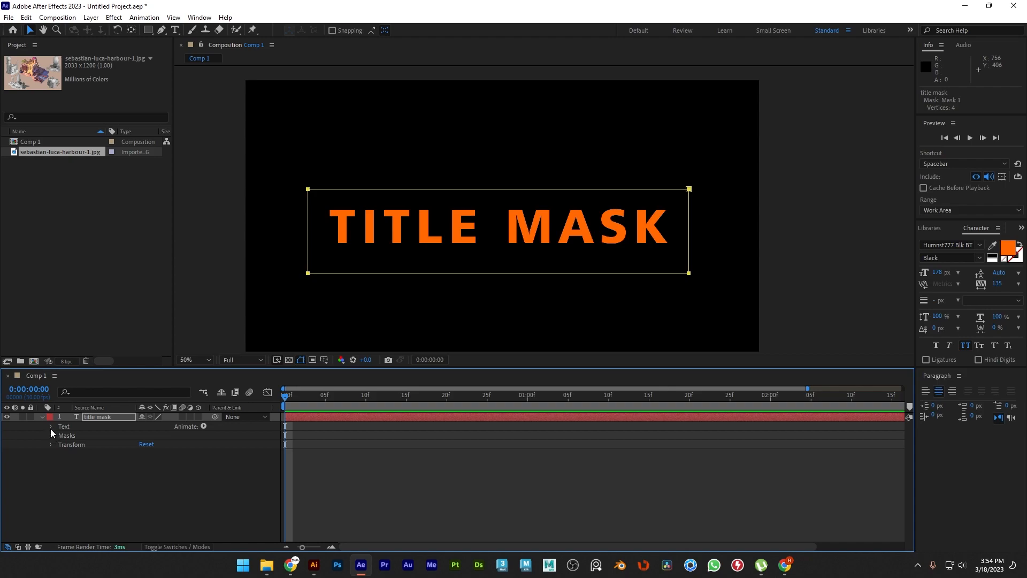
left_click(51, 427)
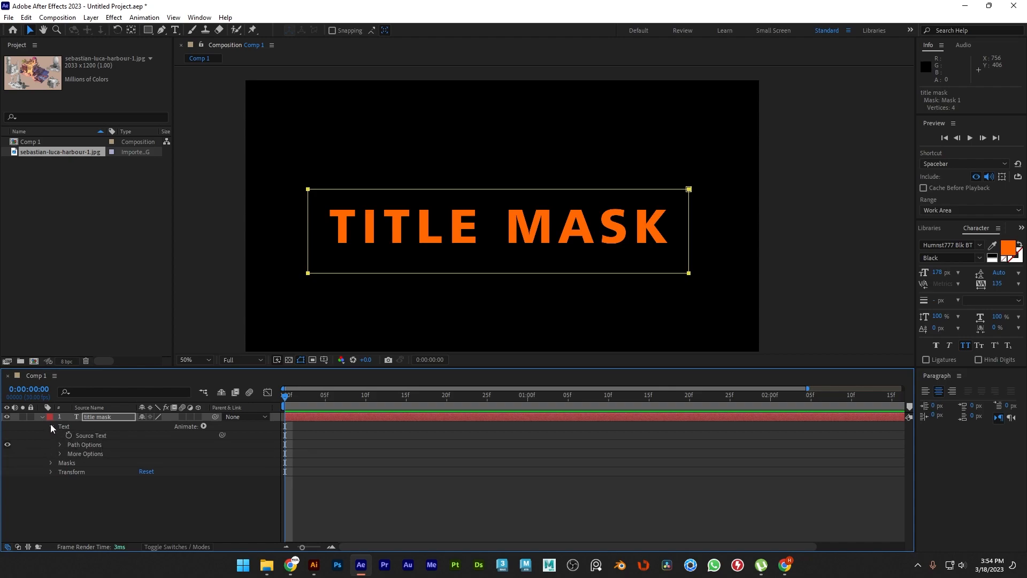
mouse_move(409, 230)
left_mouse_down()
mouse_move(383, 233)
mouse_move(412, 233)
left_mouse_up()
mouse_move(462, 189)
left_mouse_down()
mouse_move(465, 240)
mouse_move(462, 194)
left_mouse_up()
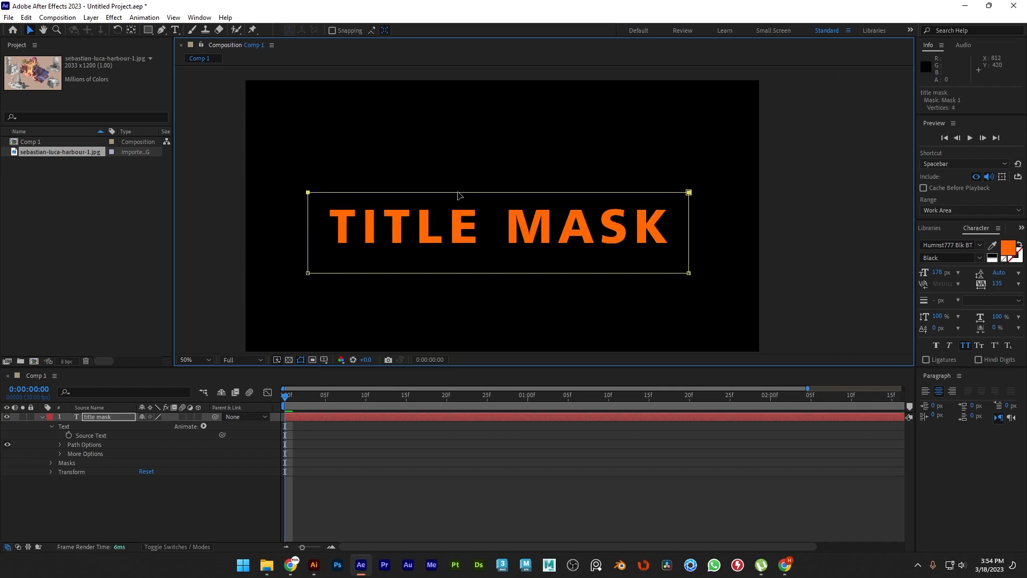
- Undo the mask edits and remove the new rectangular mask from the title layer
left_click(371, 337)
key("ctrl+z")
key("ctrl+z")
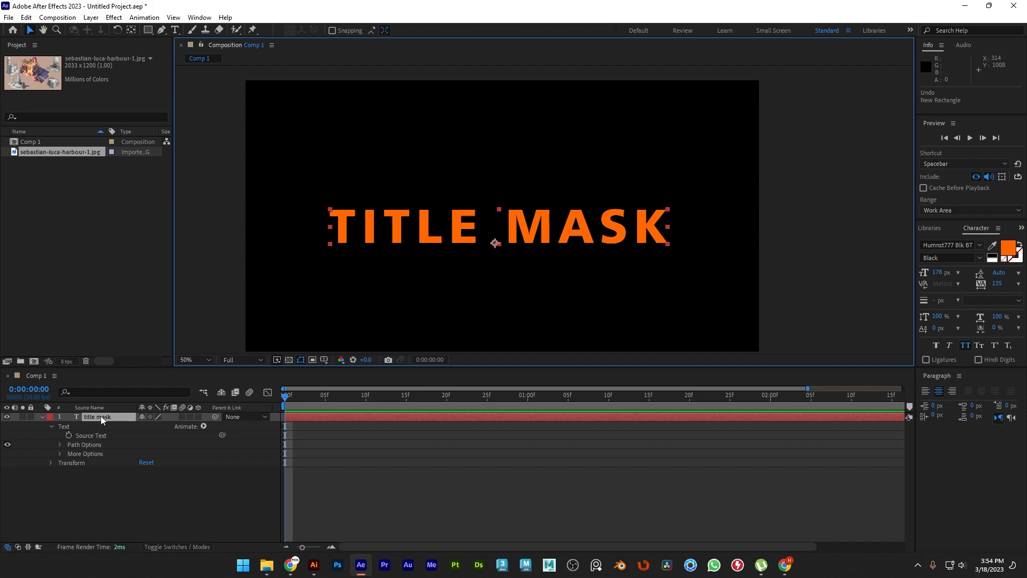
- Pre-compose the title mask text layer
right_click(117, 416)
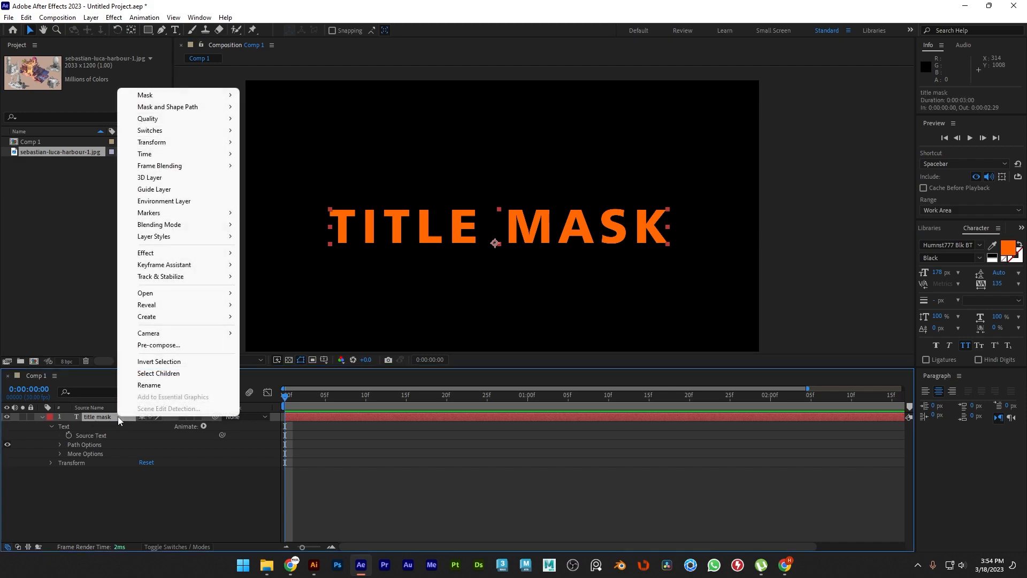
left_click(168, 346)
left_click(540, 350)
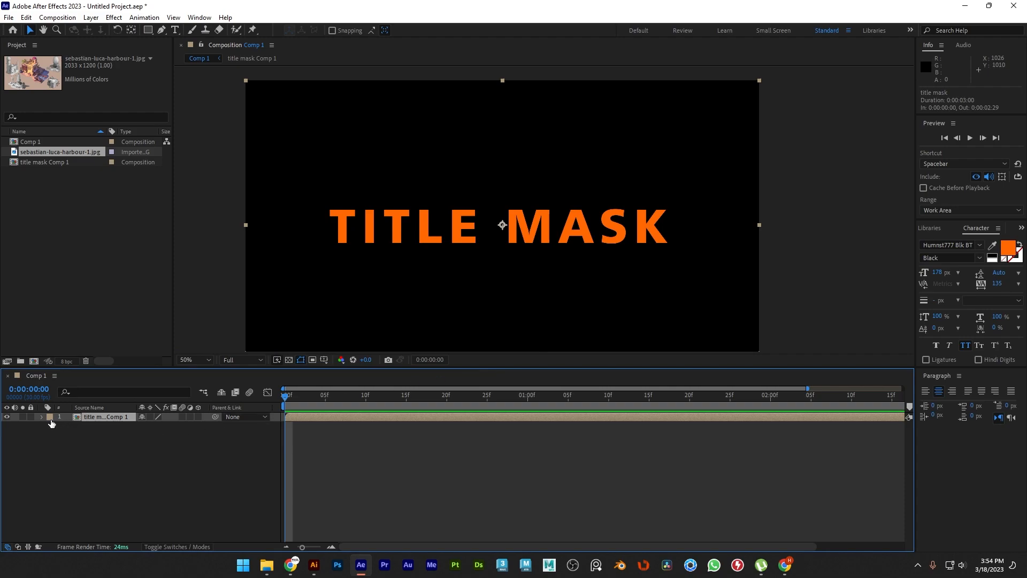
- Draw a rectangular mask about 260 px high over the title on the pre-composed layer, cutting through the final K, and collapse its Masks group
left_click(148, 30)
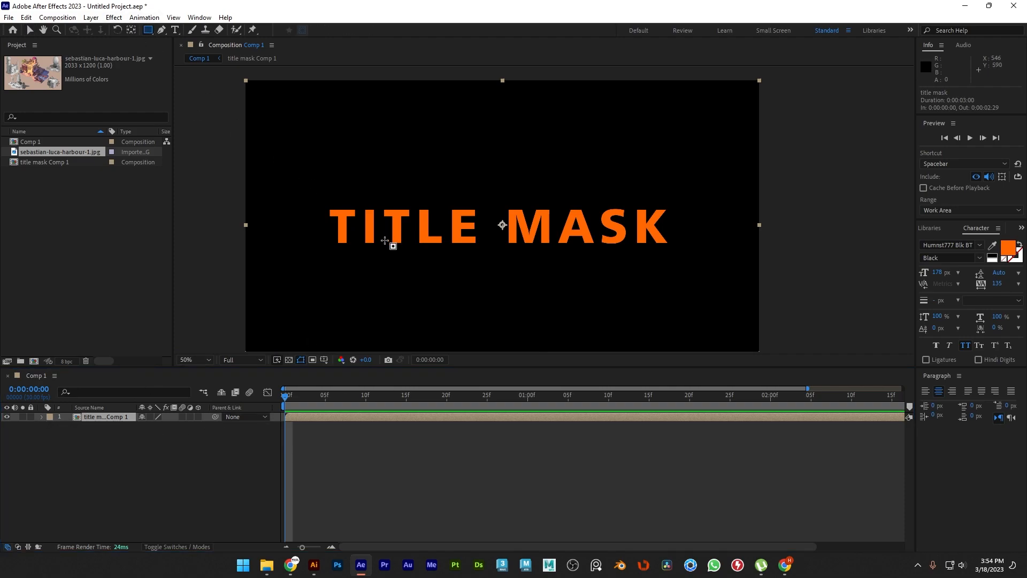
left_click_drag(313, 193, 642, 263)
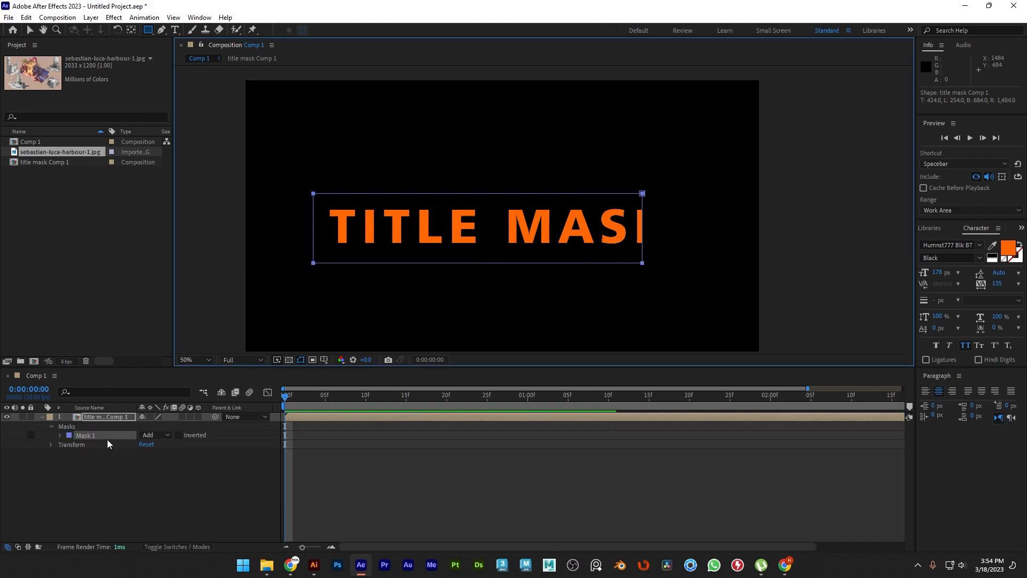
left_click(44, 416)
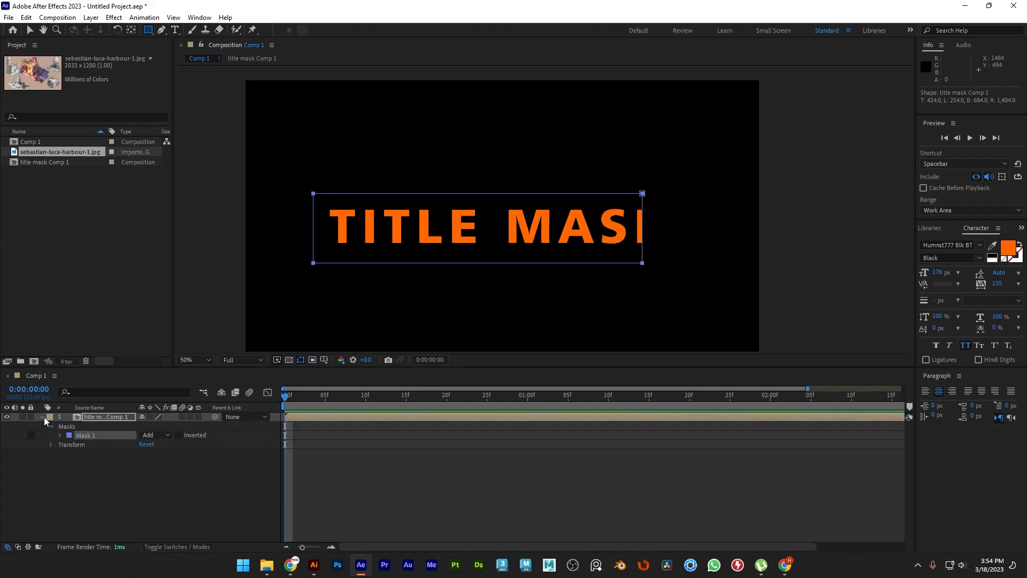
left_click(44, 416)
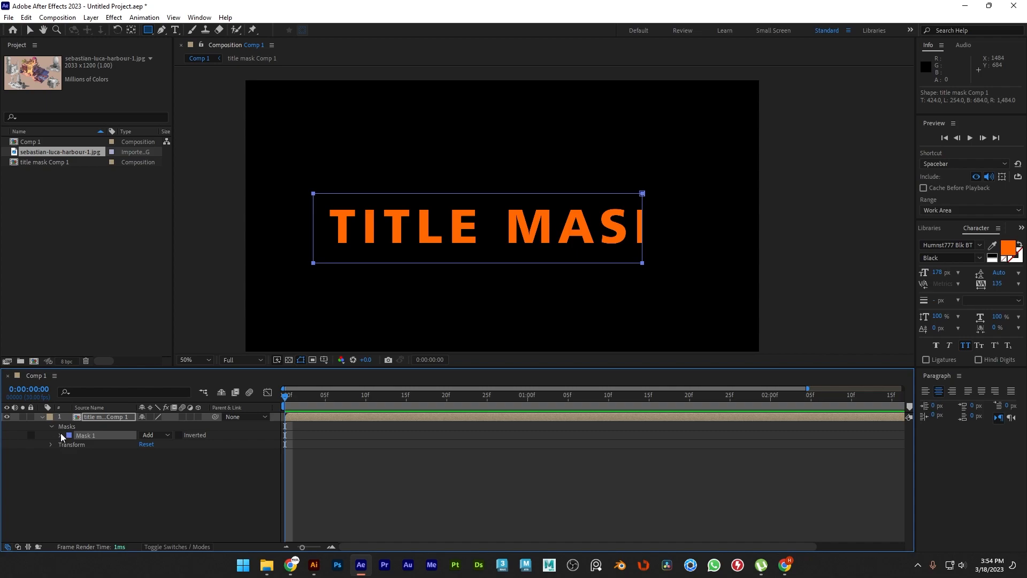
left_click(58, 429)
left_click(52, 426)
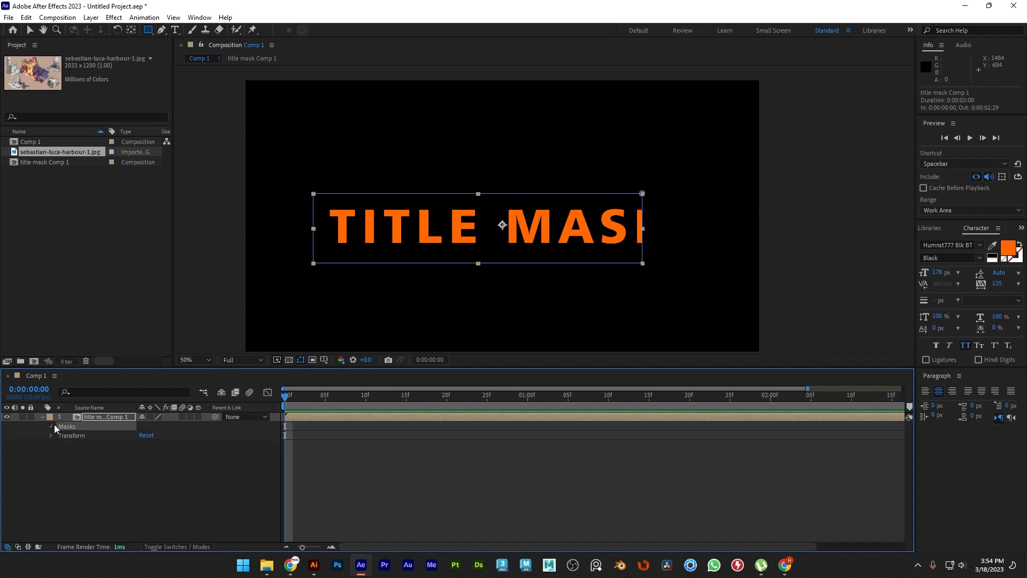
- Inspect the title layer's text properties inside the nested composition and undo back to before the pre-compose
double_click(107, 416)
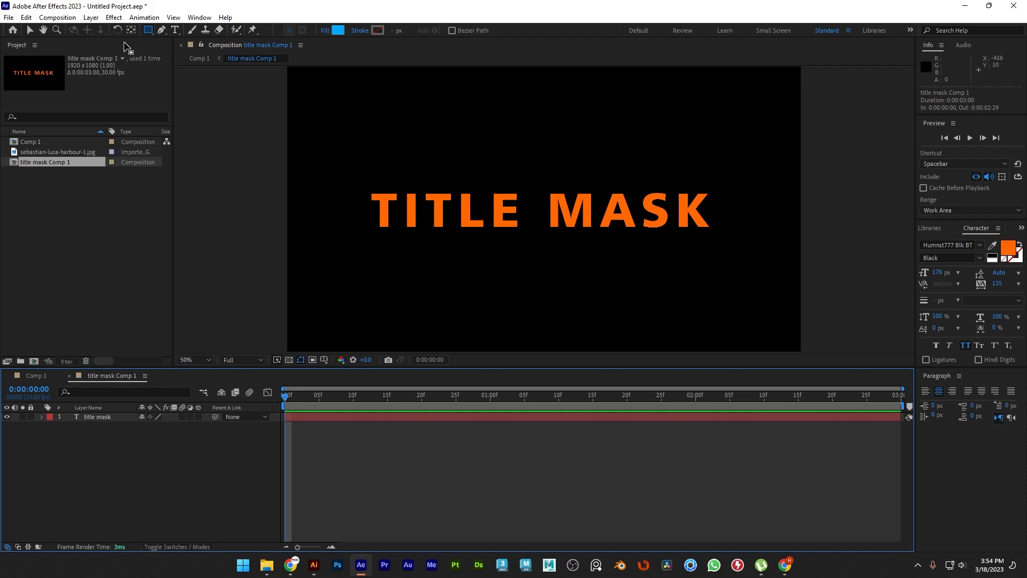
left_click(30, 29)
left_click(37, 416)
left_click(41, 416)
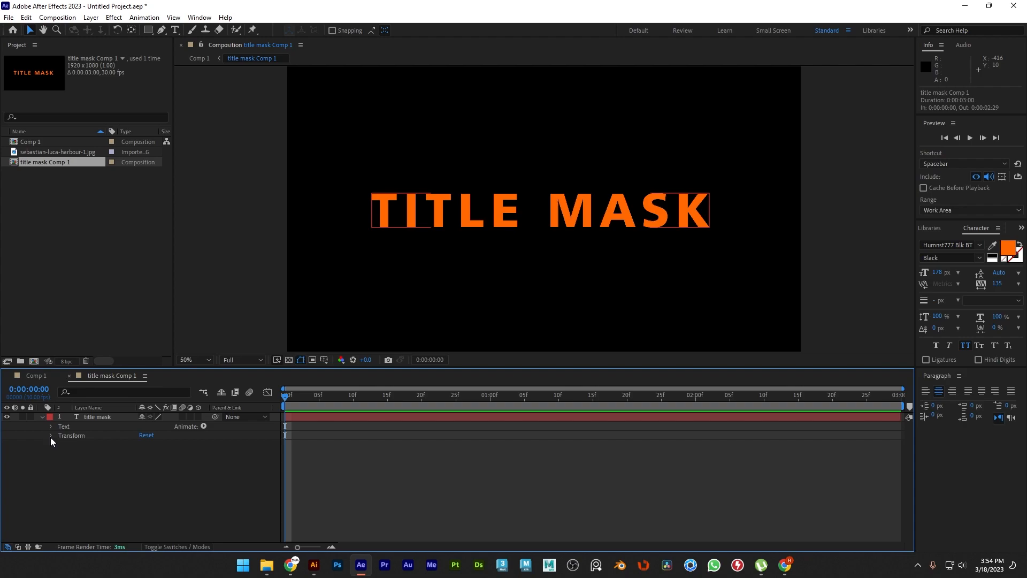
left_click(51, 426)
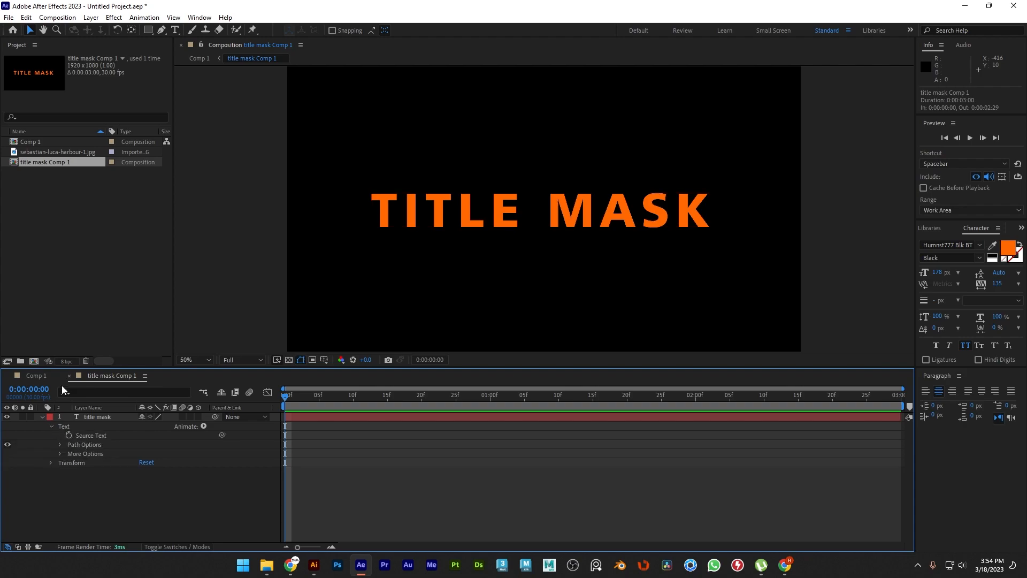
key("ctrl+z")
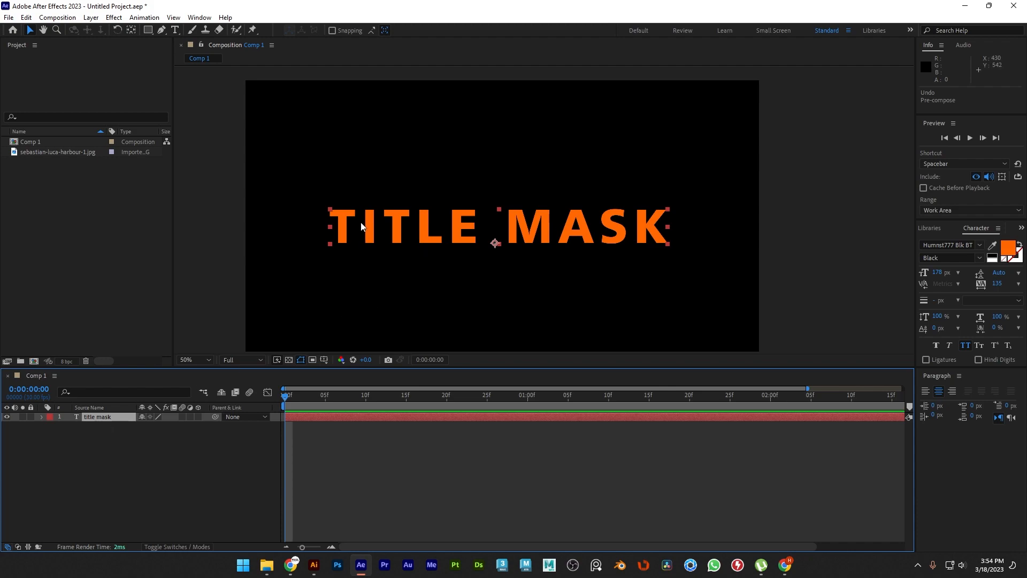
- Reduce the title text's font size to 113 px
key("comma")
left_click_drag(937, 272, 907, 277)
key("period")
left_click_drag(570, 202, 656, 193)
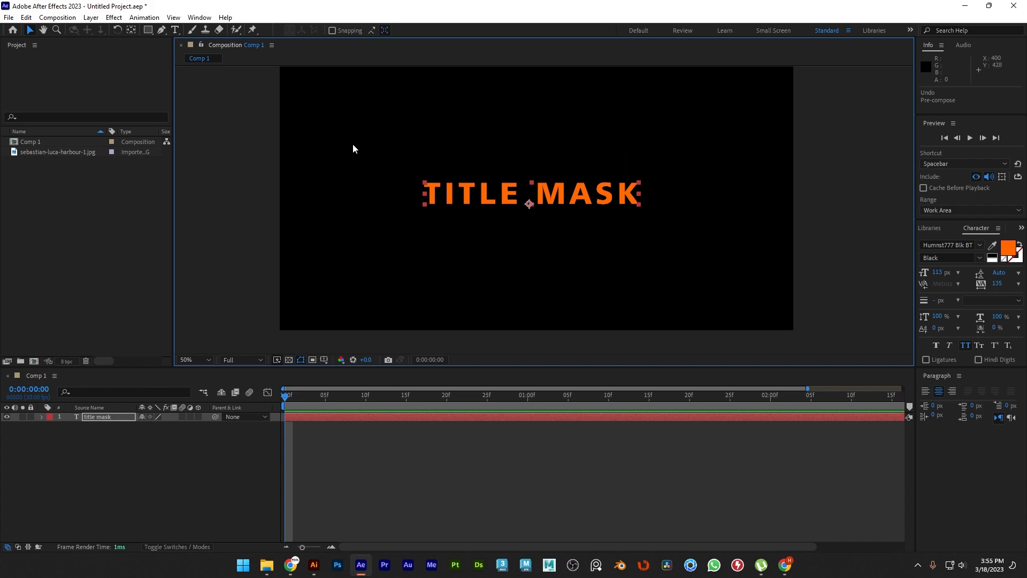
key("Return")
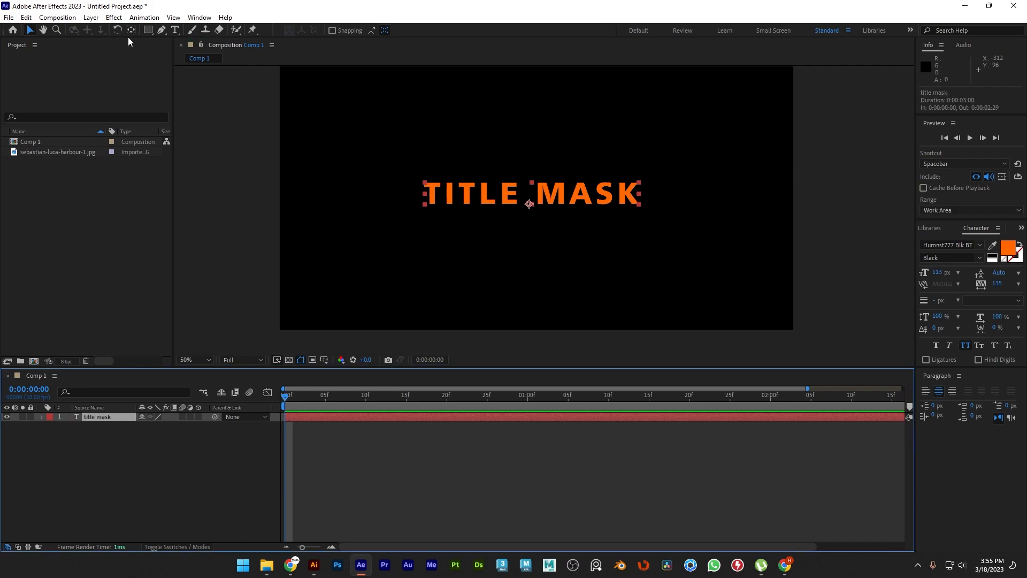
- Try a rectangular mask about 848 × 216 px around the smaller title directly on its text layer and undo it
left_click(148, 30)
mouse_move(394, 156)
left_mouse_down()
mouse_move(556, 218)
mouse_move(646, 222)
left_mouse_up()
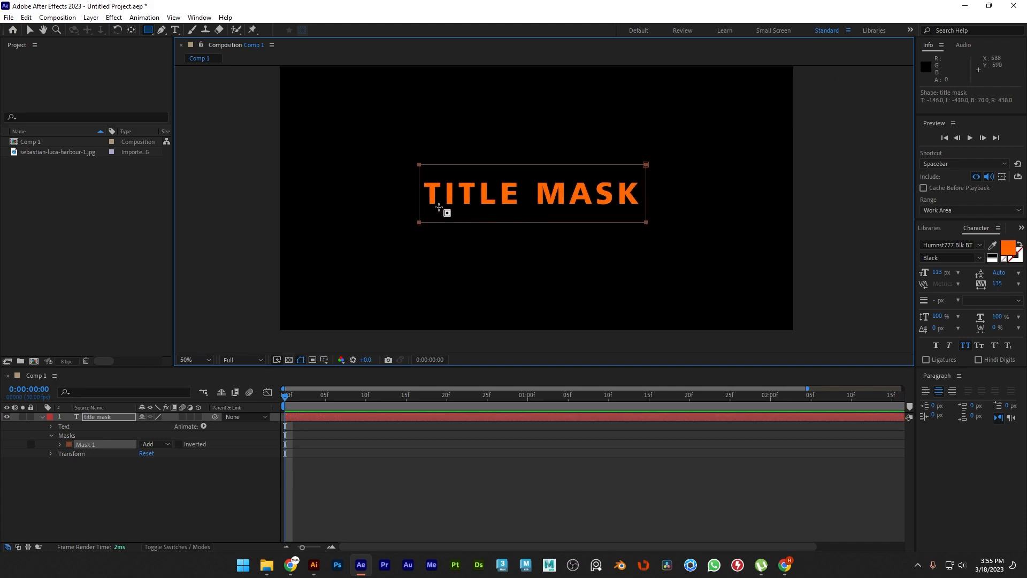
left_click(30, 30)
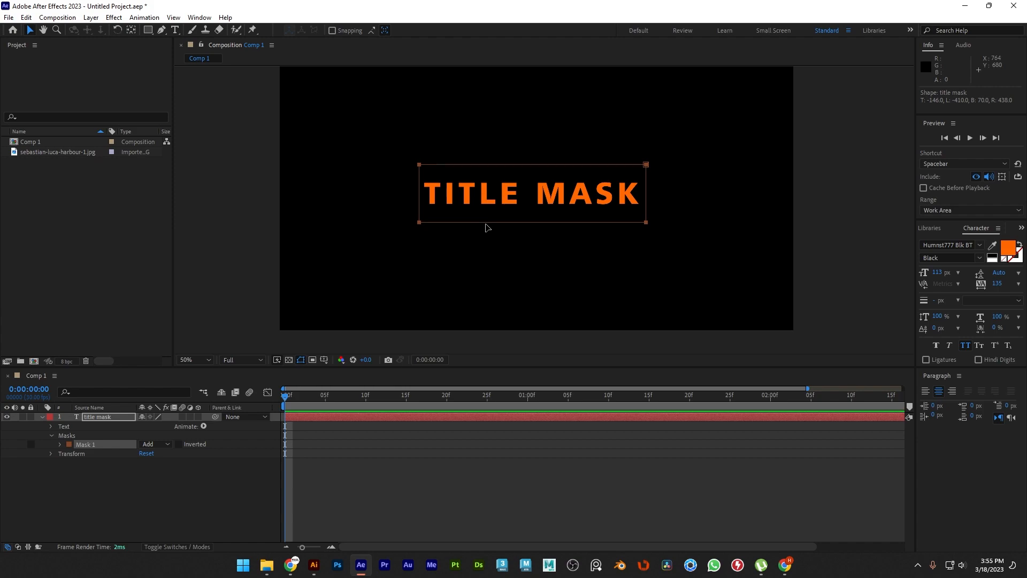
left_click_drag(487, 223, 484, 223)
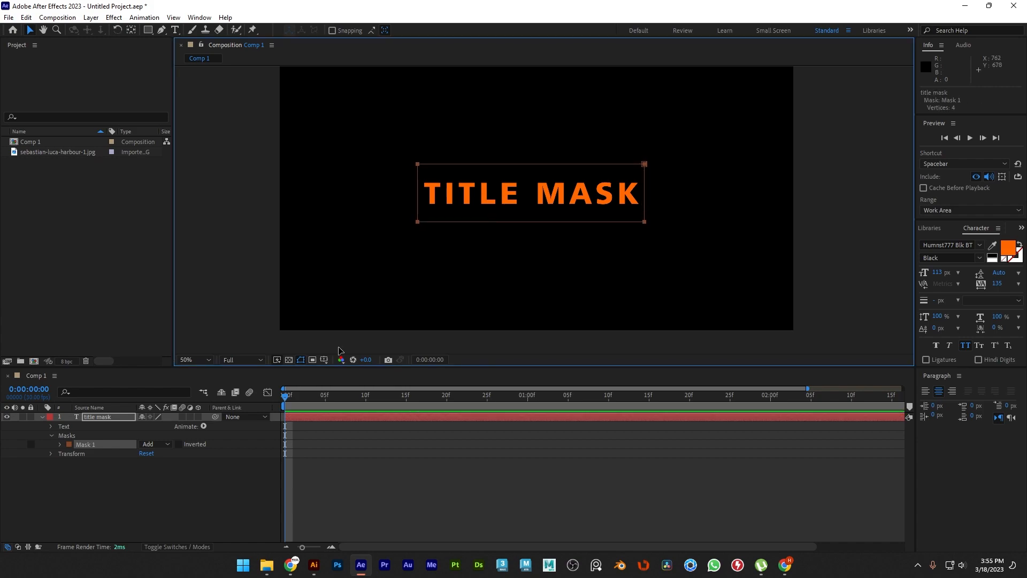
key("ctrl+z")
key("ctrl+z")
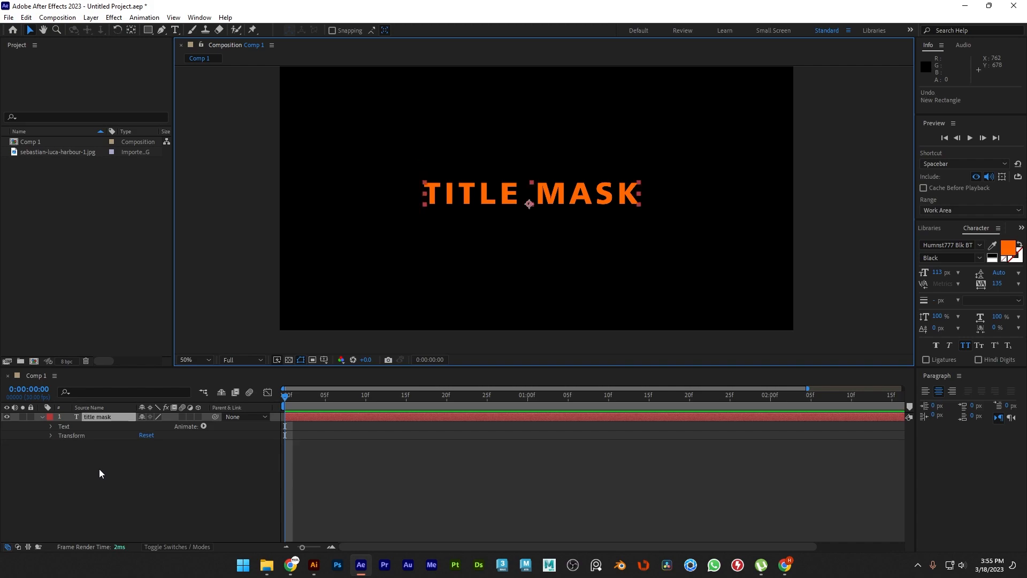
- Pre-compose the resized title mask layer in Comp 1
right_click(114, 418)
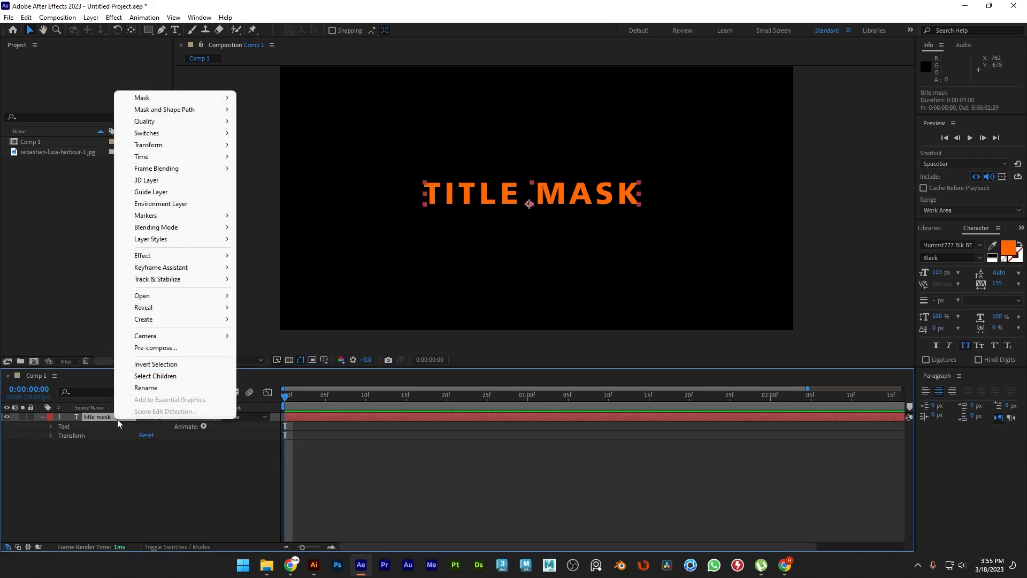
left_click(169, 348)
left_click(528, 348)
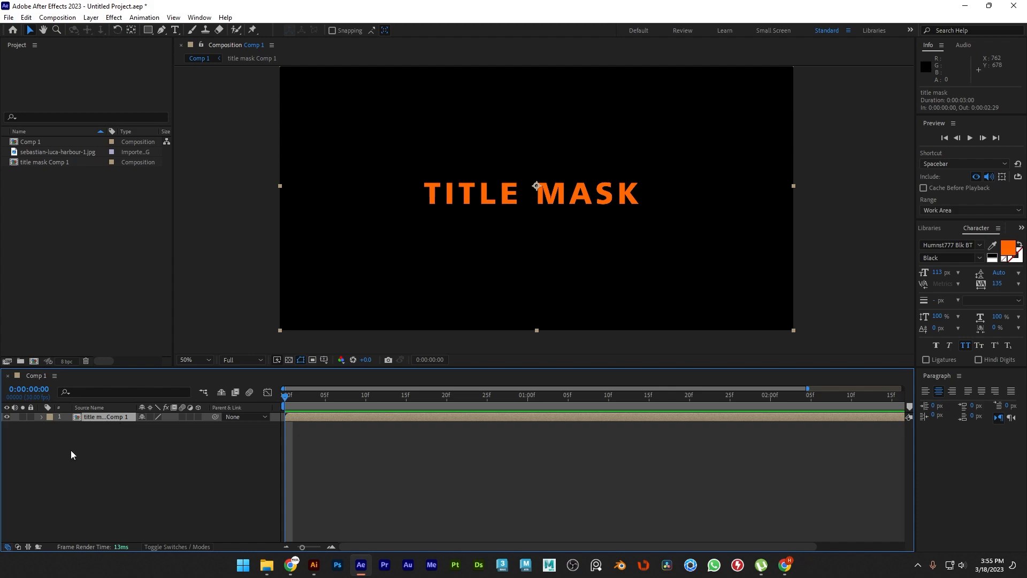
- Open the pre-composed title and compare its editable text layer with the nested layer in Comp 1
double_click(102, 417)
left_click(50, 379)
left_click(111, 374)
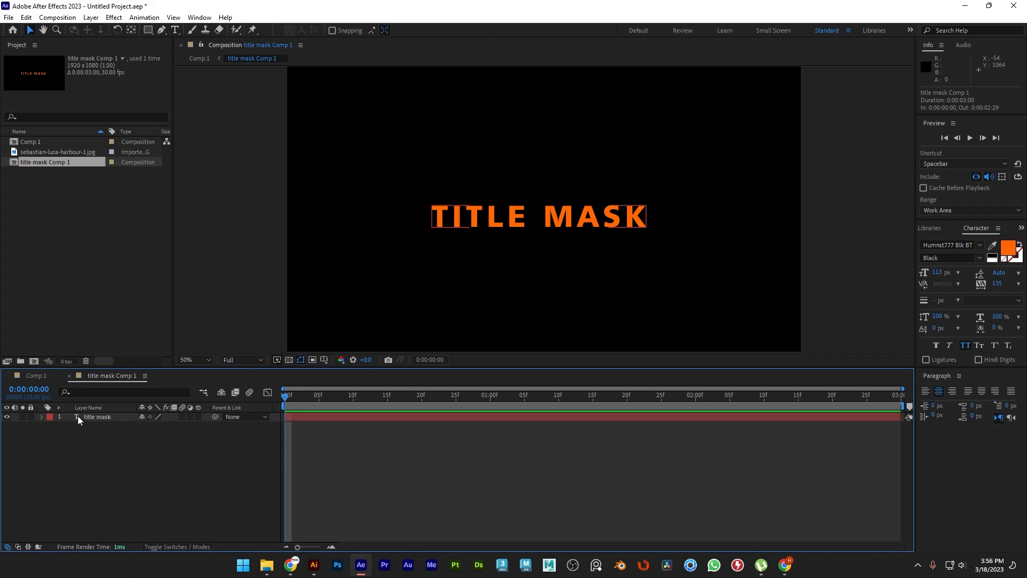
left_click(34, 376)
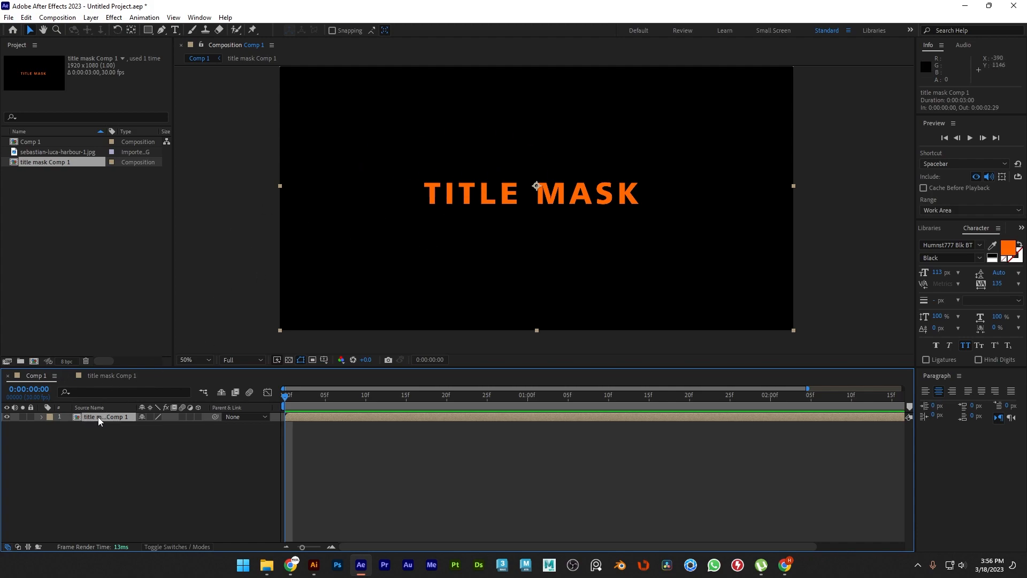
left_click(107, 377)
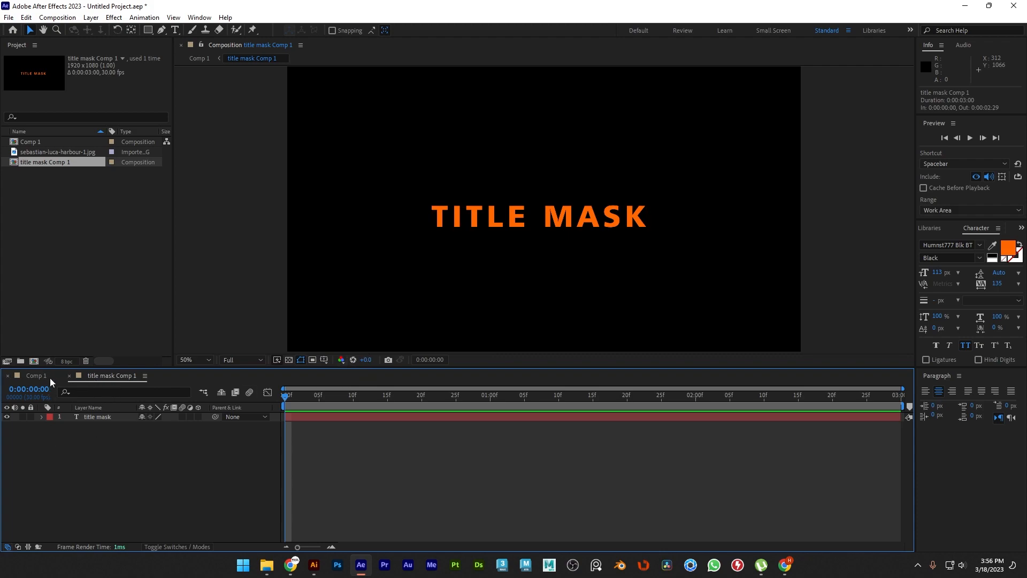
- In Comp 1, draw a rectangular mask about 972 × 240 px around the whole title on the pre-composed layer
left_click(33, 376)
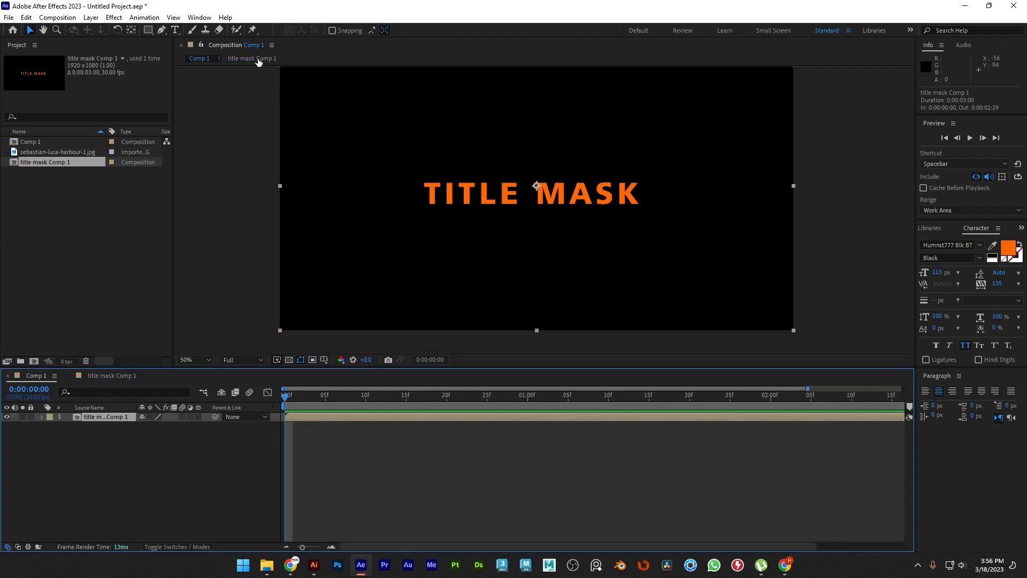
left_click(149, 30)
left_click_drag(404, 164, 663, 224)
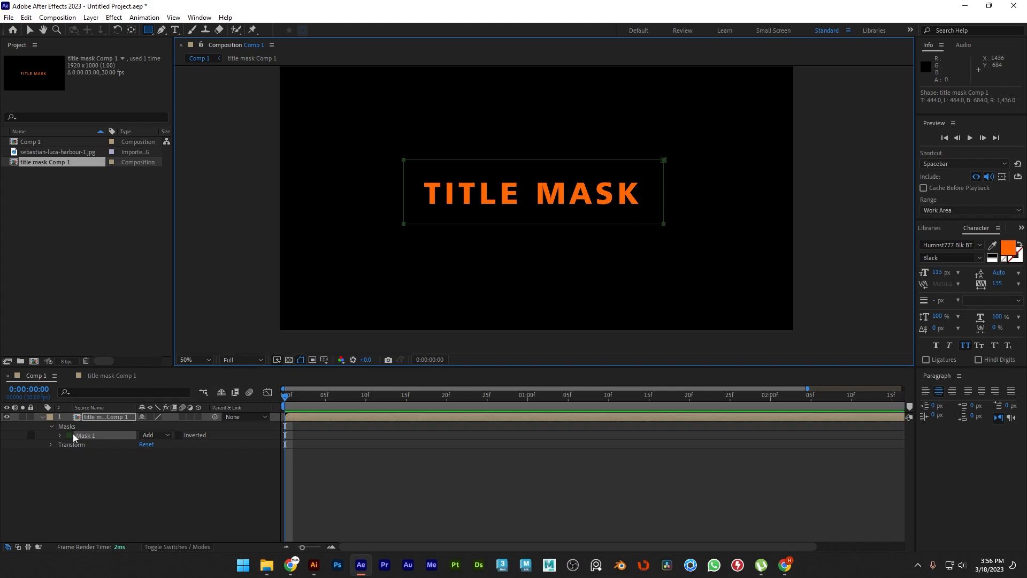
- Open title mask Comp 1 and expand the Transform properties of its title mask text layer
left_click(113, 374)
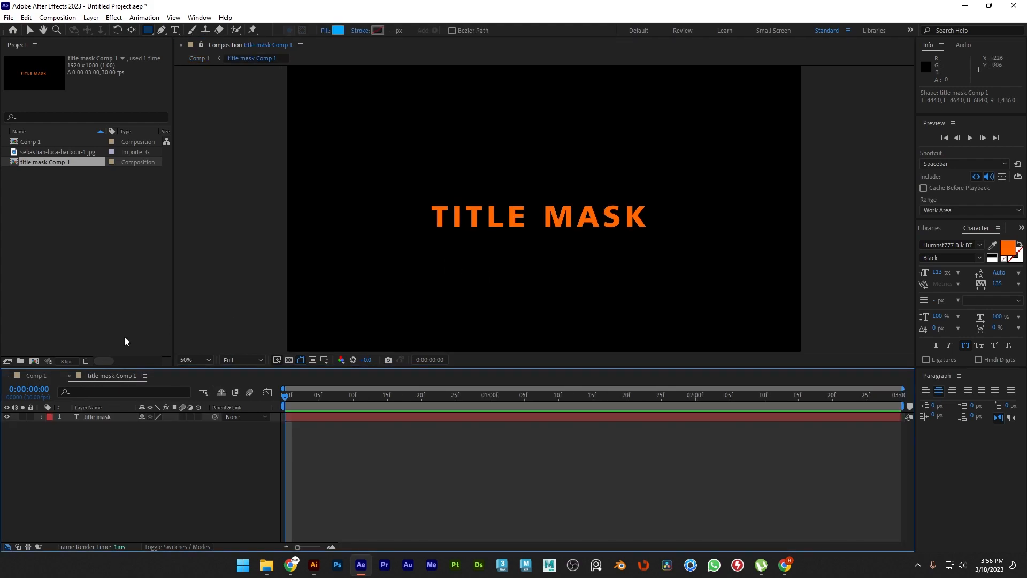
left_click(43, 416)
left_click(49, 427)
left_click(50, 426)
left_click(52, 434)
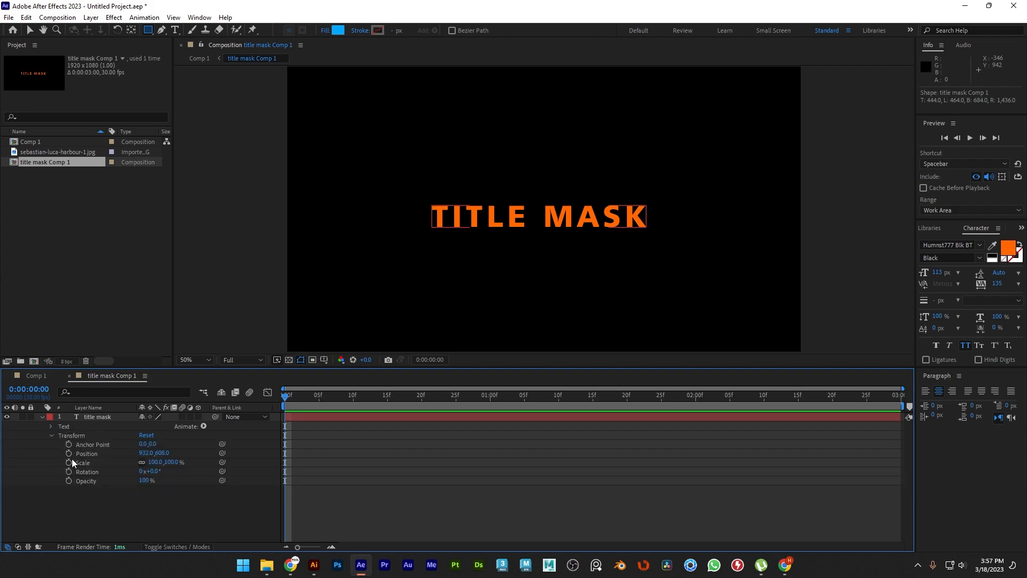
left_click(35, 375)
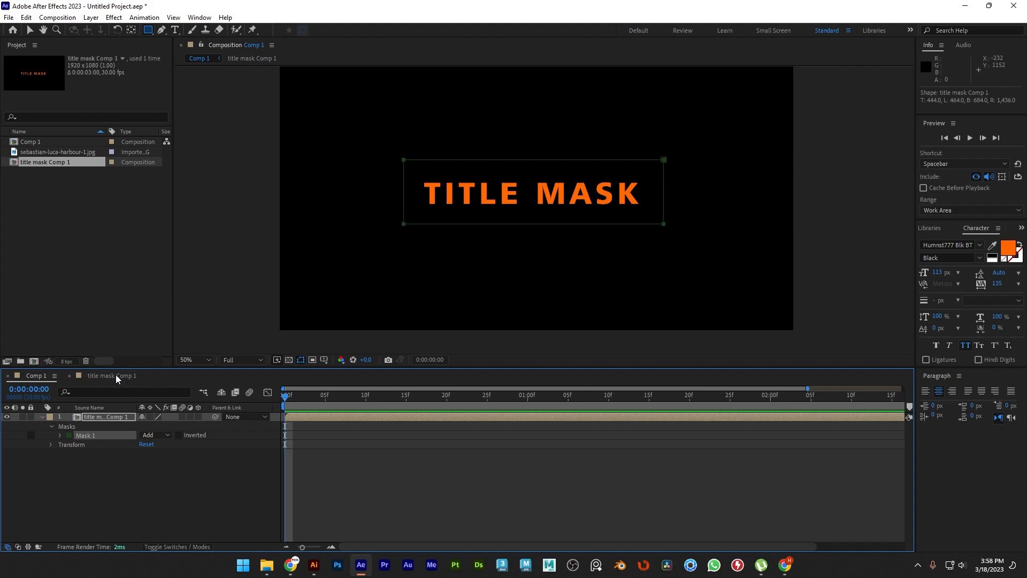
left_click(98, 374)
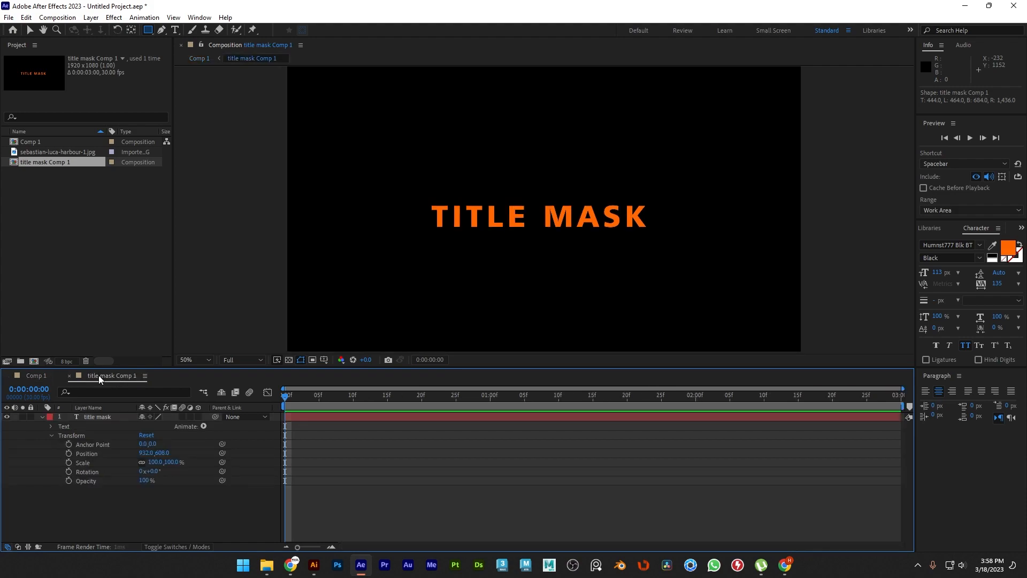
- Keyframe the title mask layer's Position at the start, then at 0:00:00:25 with the text moved horizontally to the frame's left edge
left_click(73, 435)
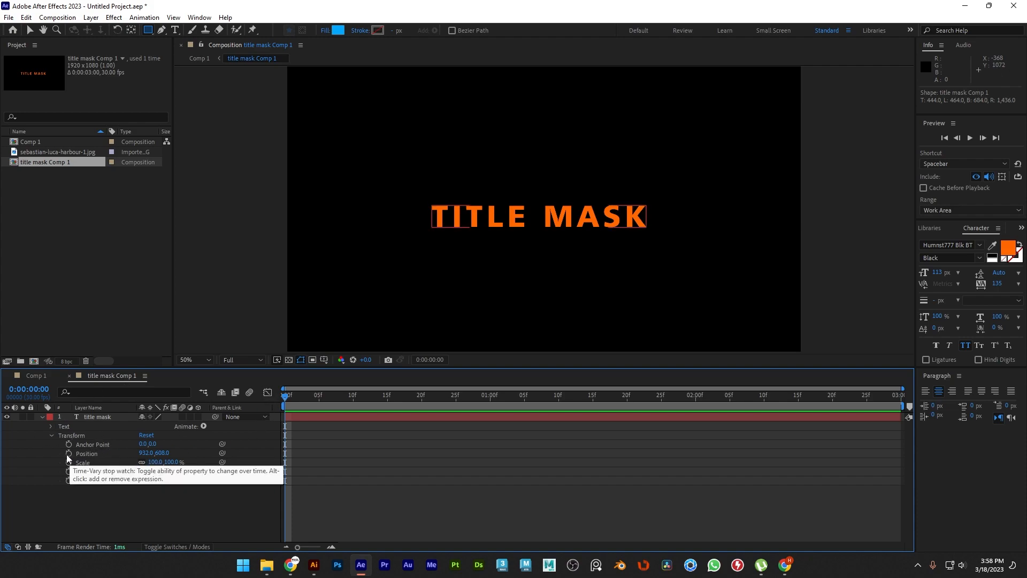
left_click(68, 453)
left_click_drag(291, 397, 456, 406)
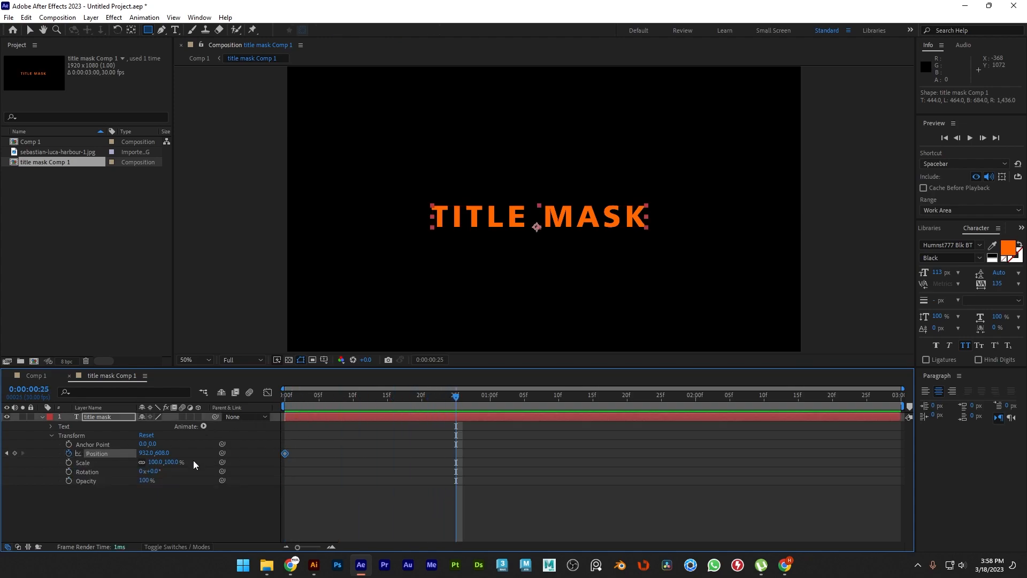
left_click_drag(148, 454, 2, 464)
left_click_drag(143, 454, 2, 454)
left_click_drag(146, 454, 2, 455)
left_click_drag(144, 453, 104, 453)
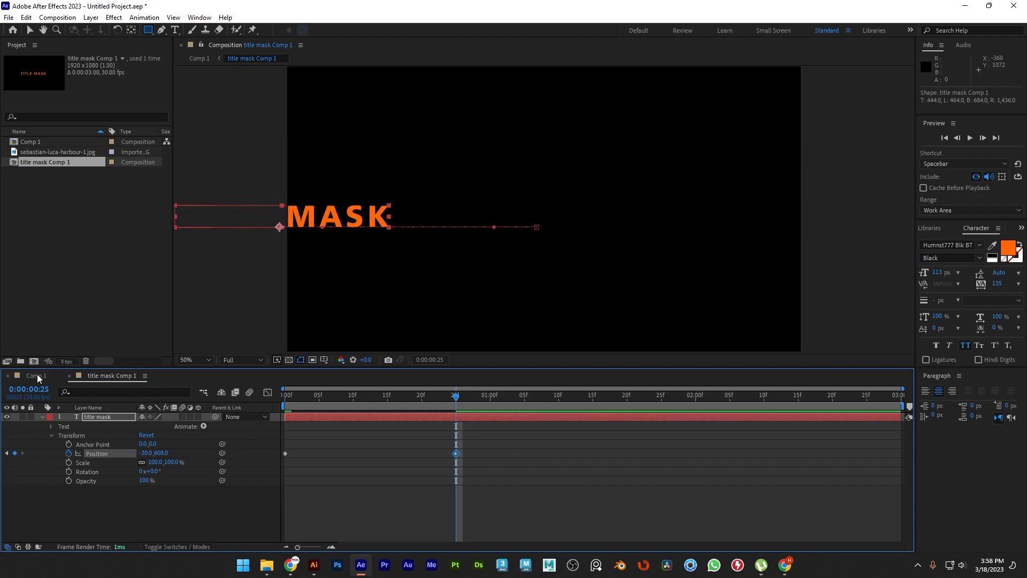
- Preview the masked title animation from the start of Comp 1
left_click(34, 375)
left_click_drag(488, 400, 272, 404)
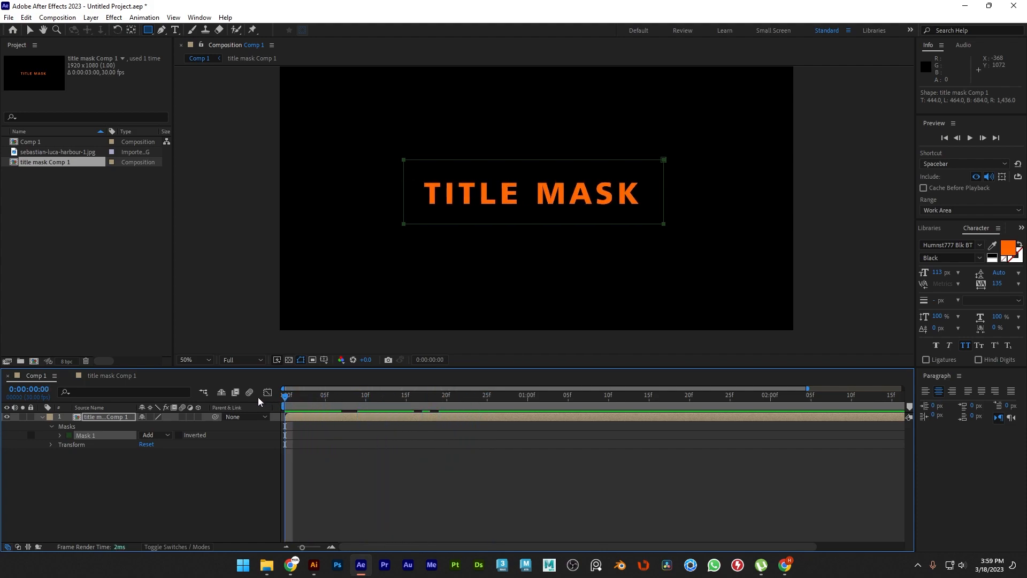
key("space")
key("space")
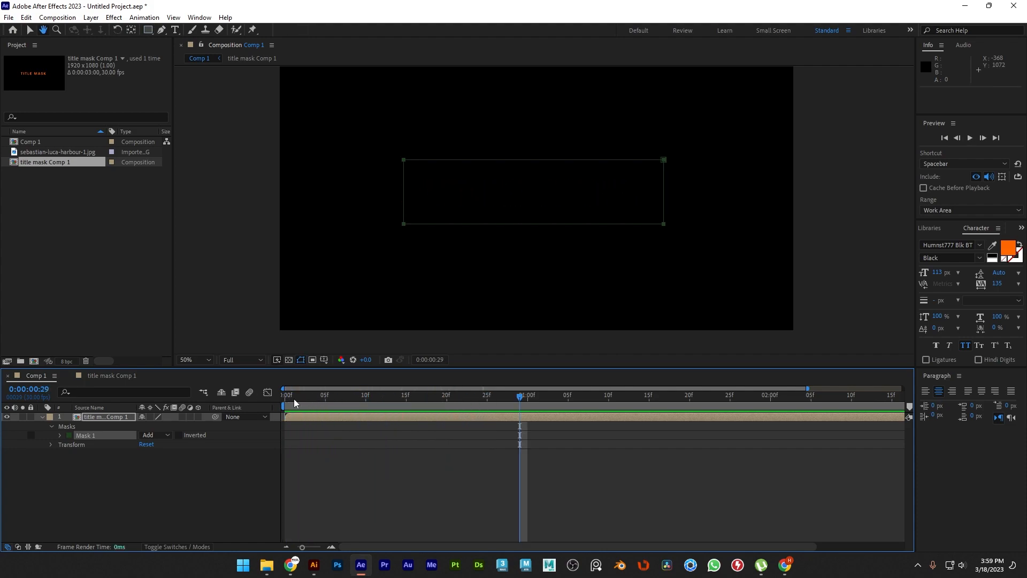
key("space")
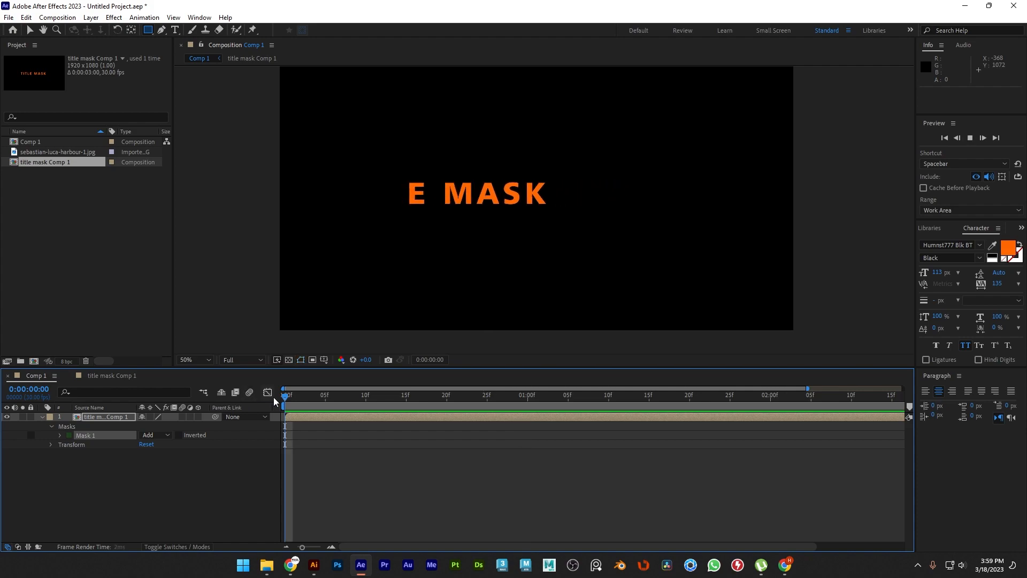
key("space")
- In title mask Comp 1, shift the centred Position keyframe to about 0:00:00:17 and move the left-edge keyframe to the start
left_click(100, 376)
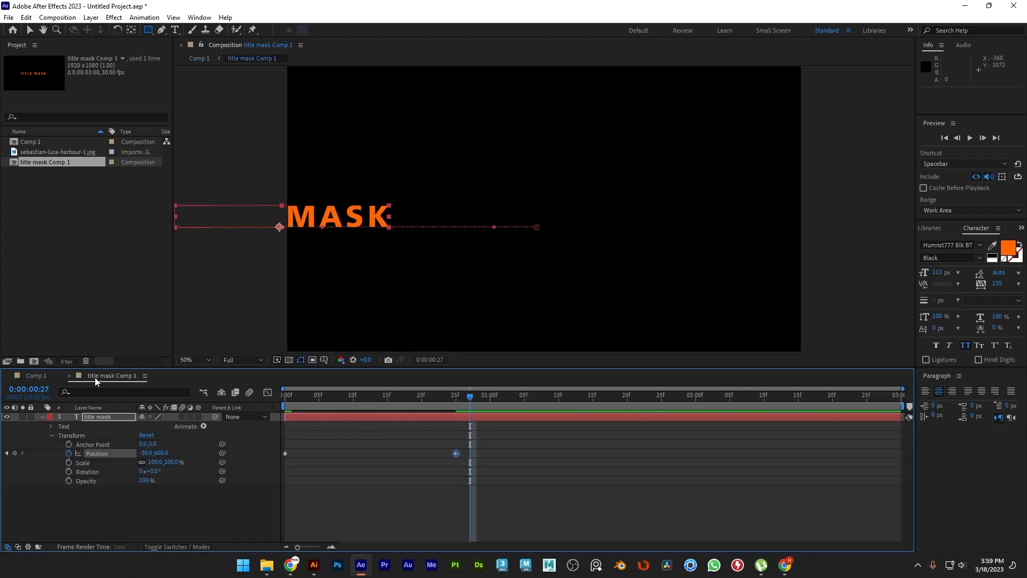
left_click_drag(285, 453, 402, 453)
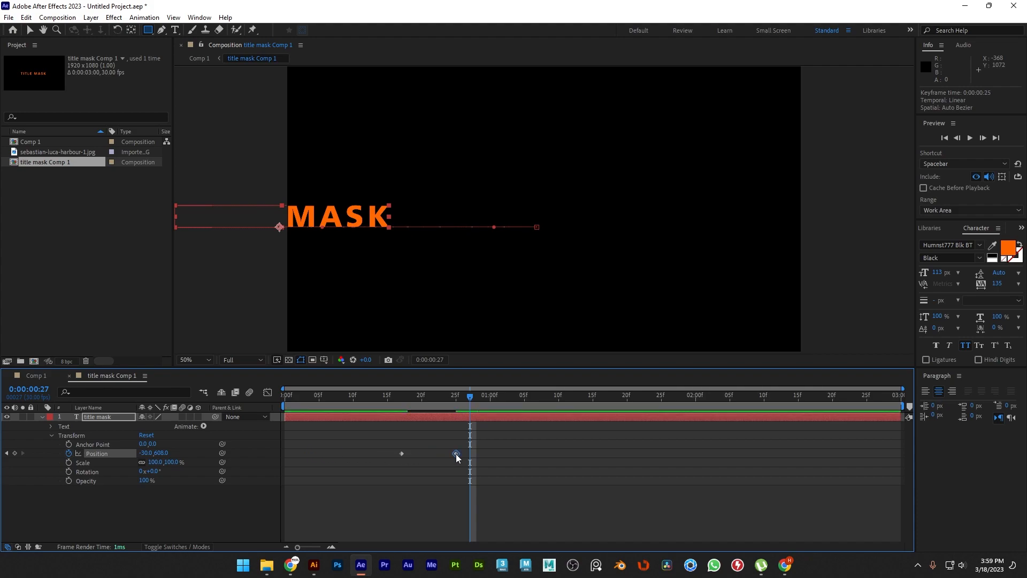
key("ctrl+x")
key("Home")
key("ctrl+v")
- Move the title's centred Position keyframe to 0:00:01:00
left_click_drag(288, 395, 420, 411)
left_click_drag(426, 411, 495, 410)
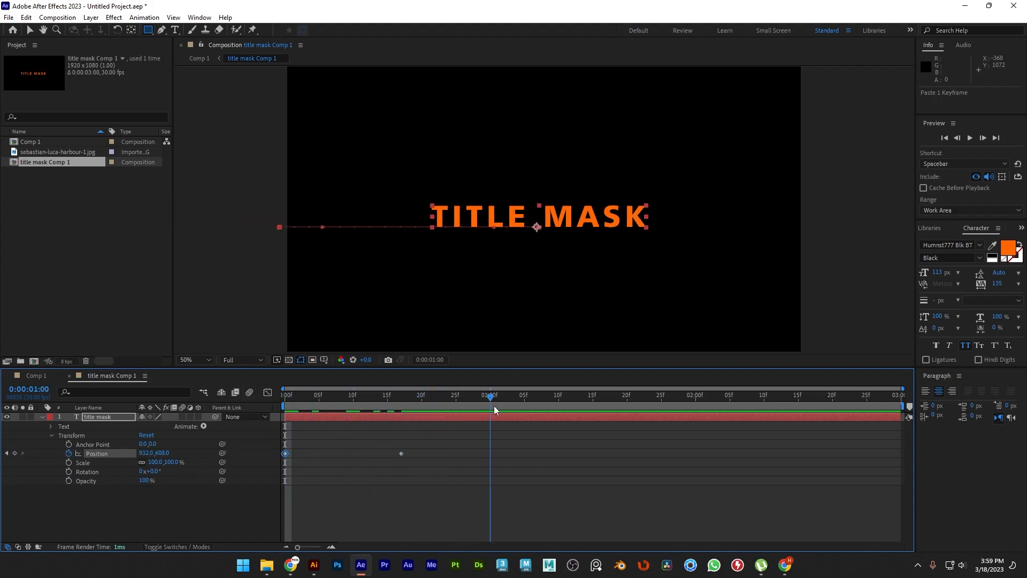
left_click(401, 453)
left_click_drag(403, 453, 491, 451)
left_click(485, 406)
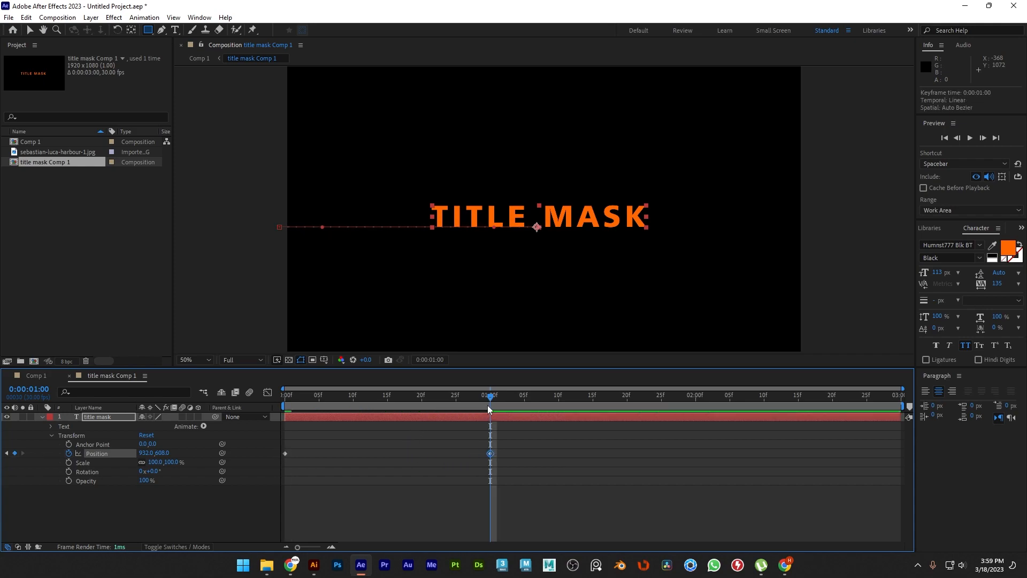
- Play Comp 1 from the start to check how the title slides in through the mask
left_click_drag(415, 406, 274, 406)
left_click(34, 374)
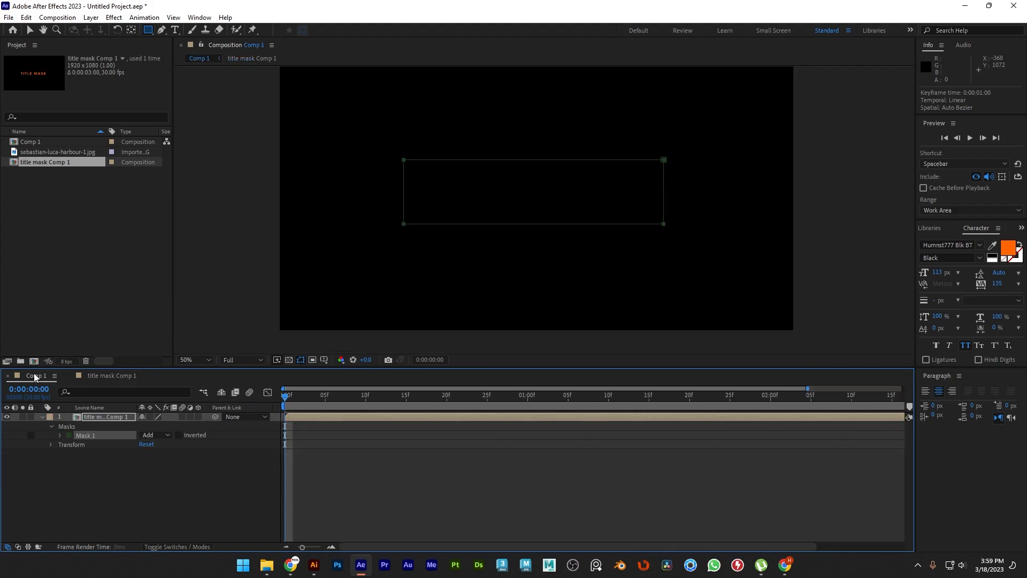
key("space")
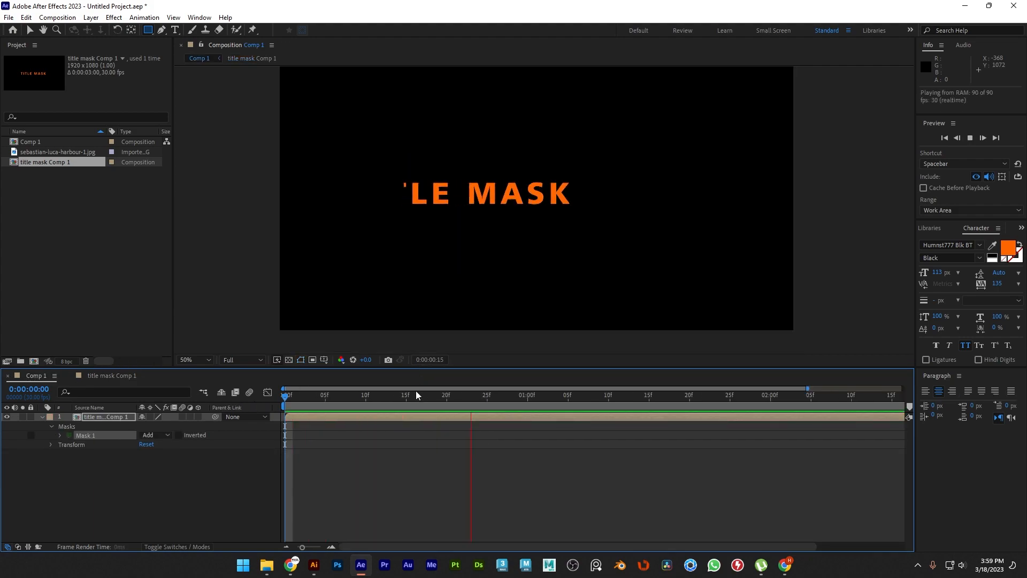
key("space")
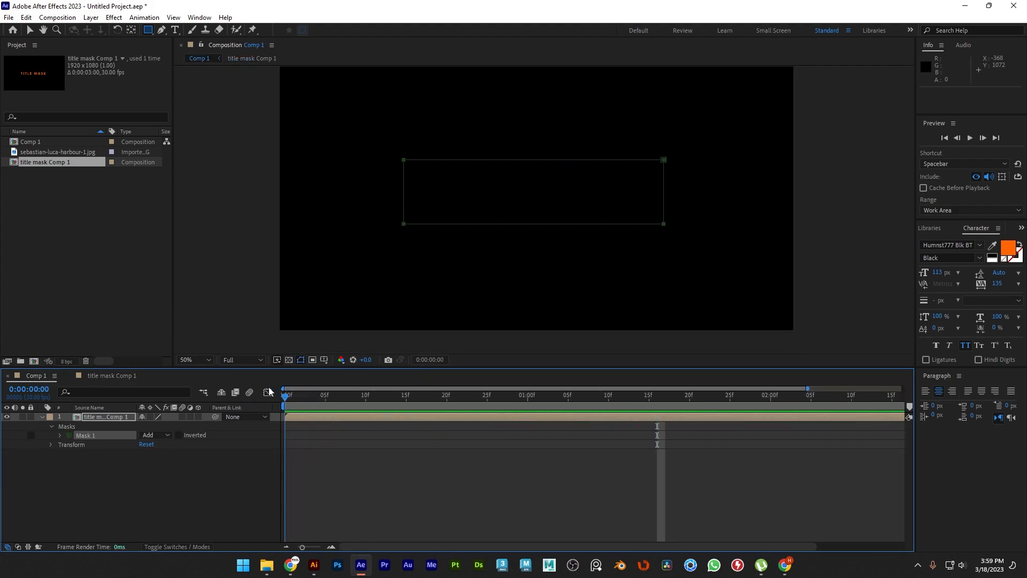
key("space")
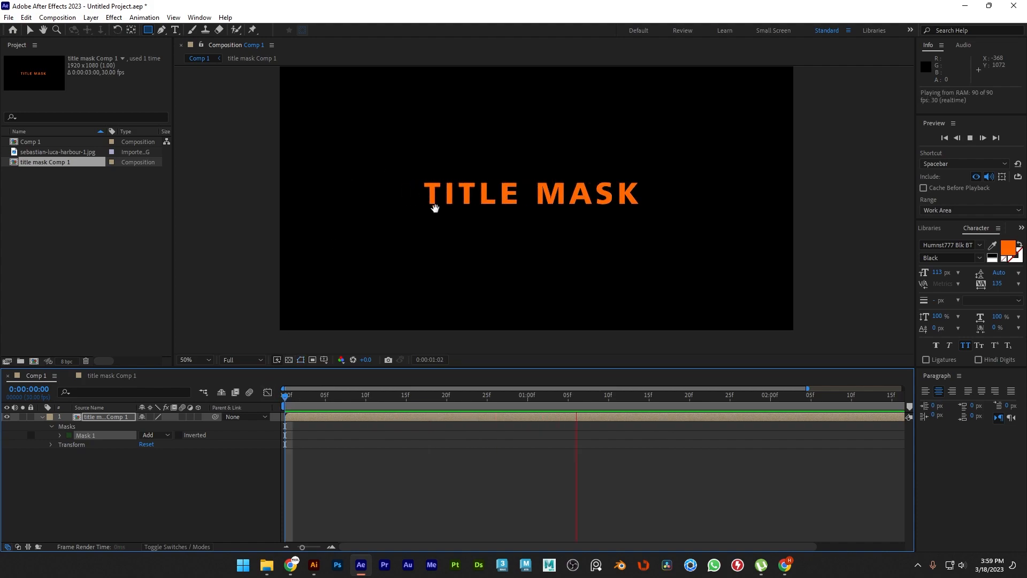
key("space")
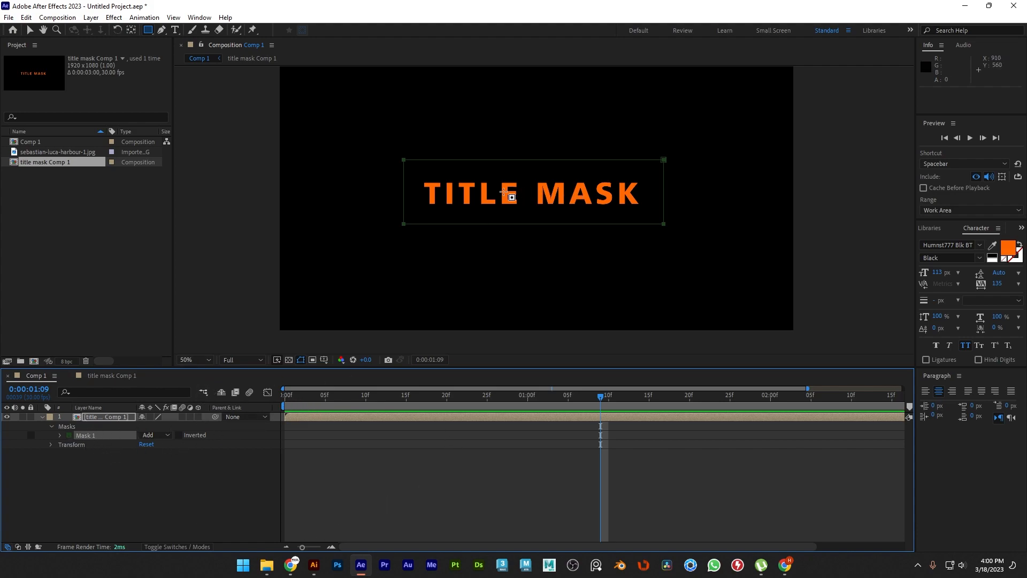
- Delete Mask 1 and the pre-composed title layer from Comp 1, and close the title mask Comp 1 timeline
left_click(175, 30)
left_click(90, 434)
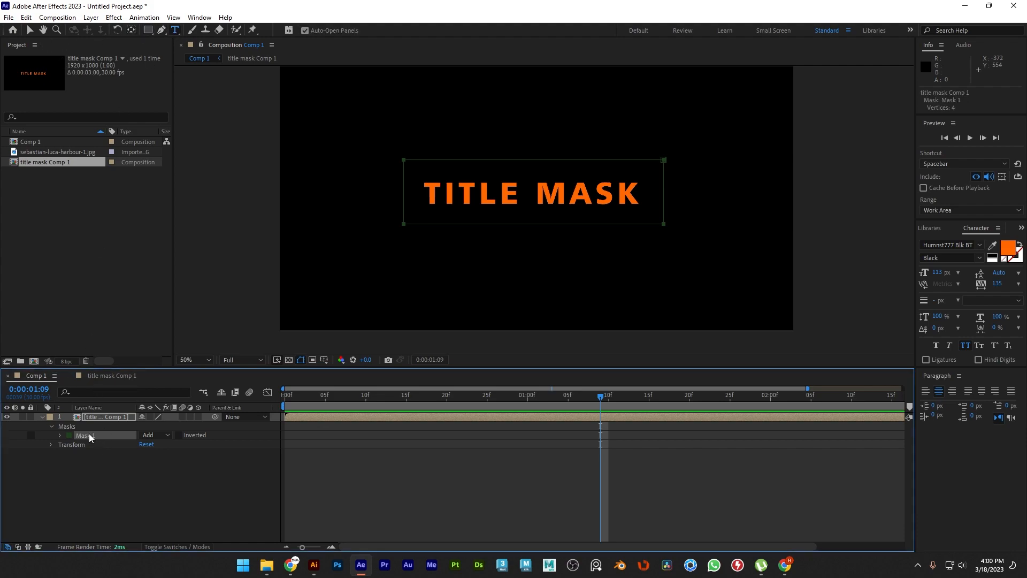
key("Delete")
left_click(103, 375)
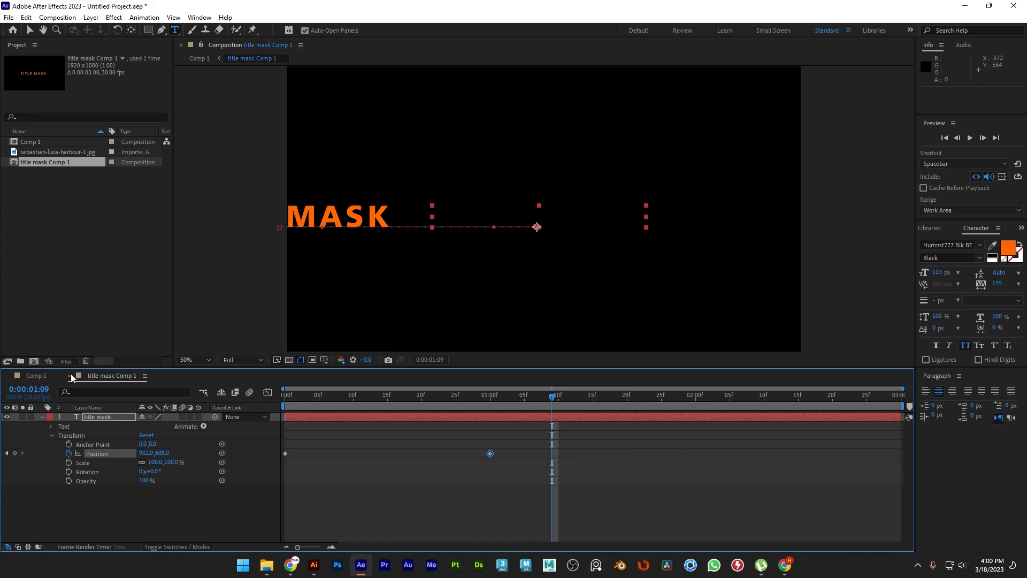
left_click(69, 375)
left_click(107, 417)
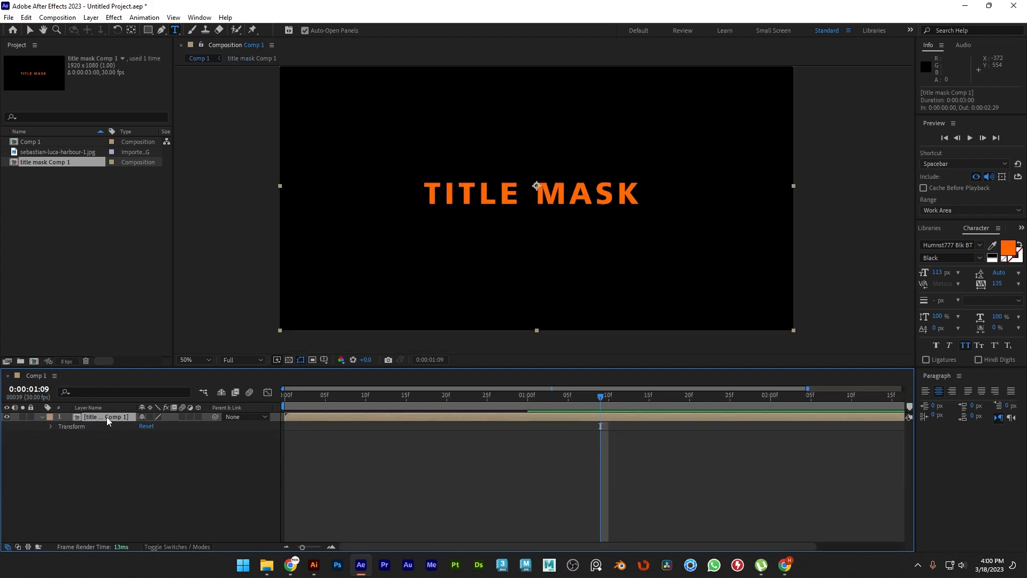
key("Delete")
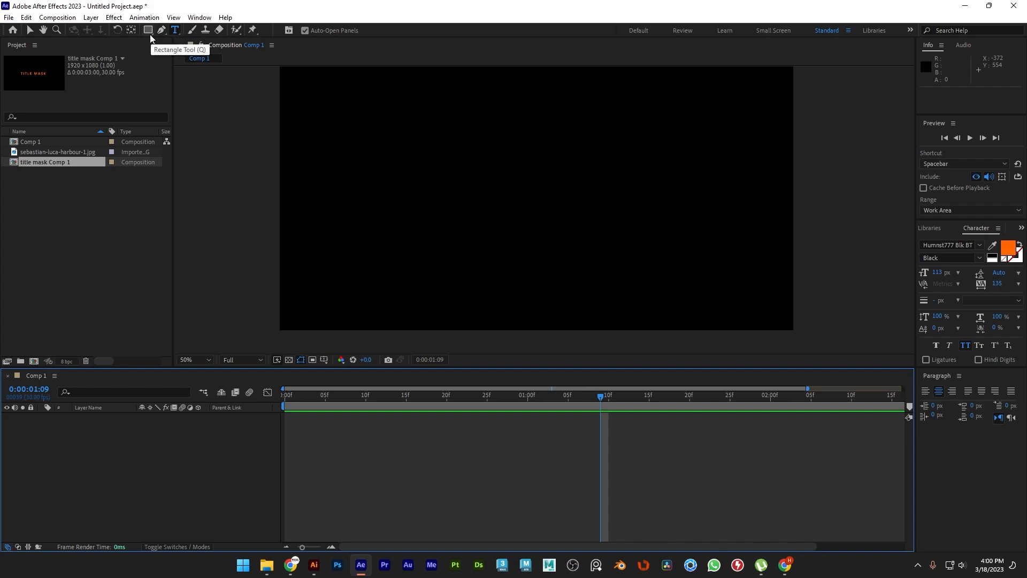
- Draw a blue rectangle about 508 × 114 px in Comp 1 and place a new text layer reading "title" over it
left_click(150, 32)
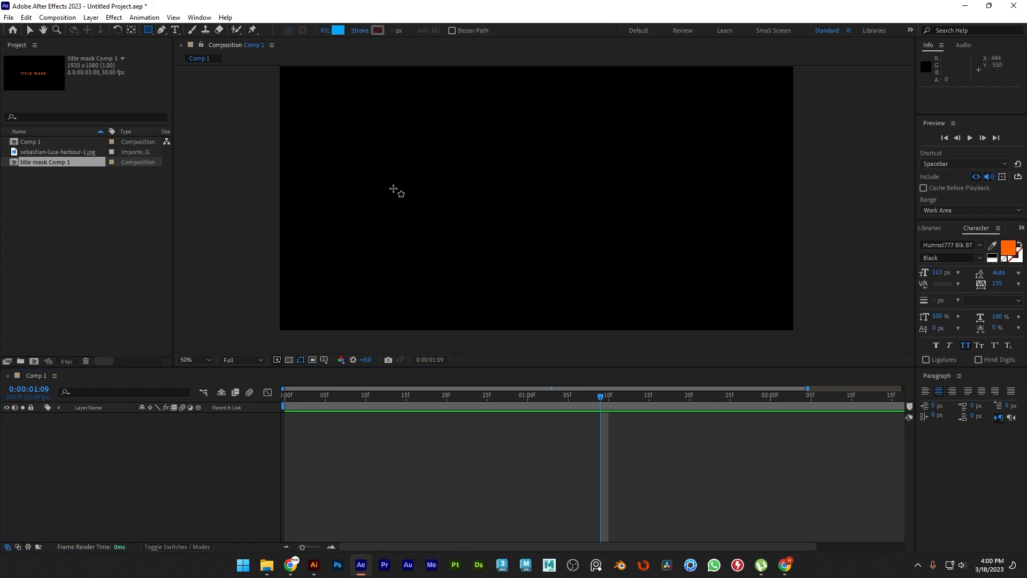
left_click_drag(406, 171, 542, 202)
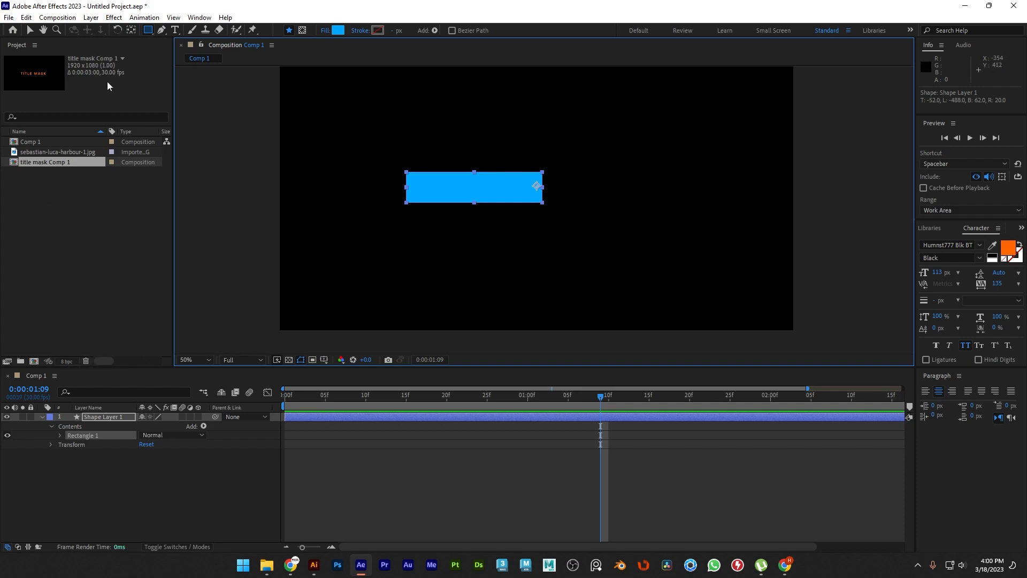
left_click(175, 29)
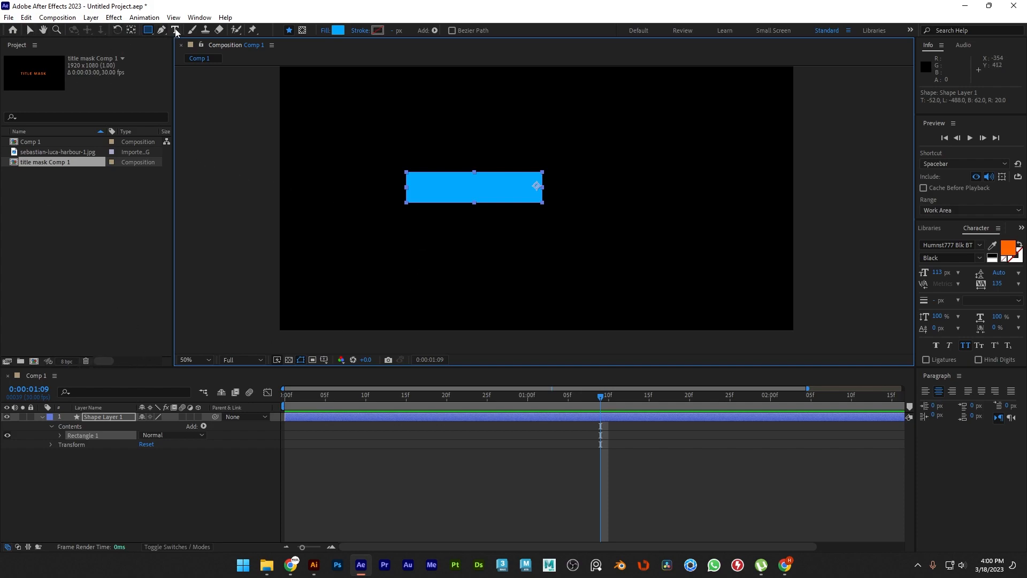
left_click(415, 150)
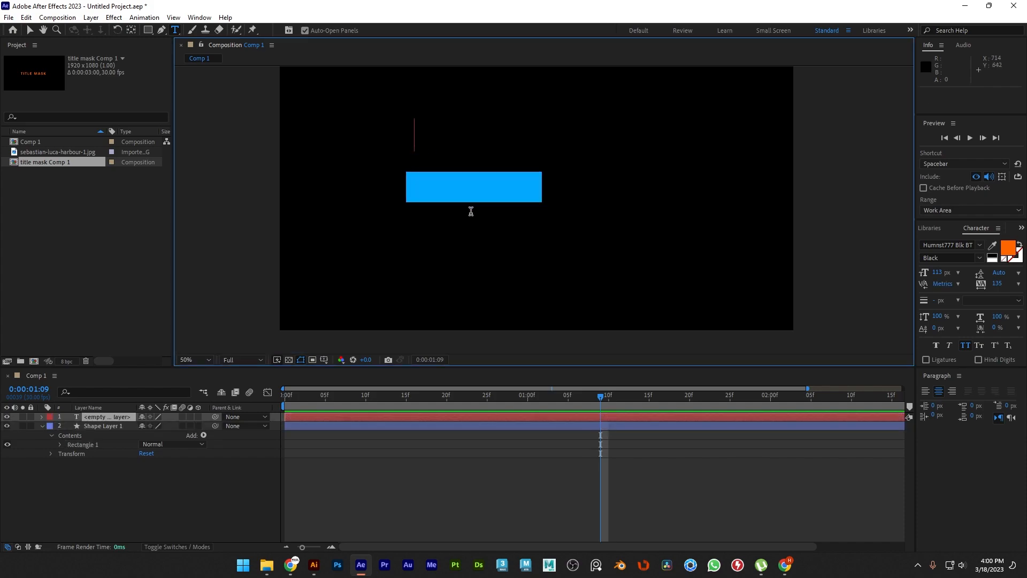
type("til")
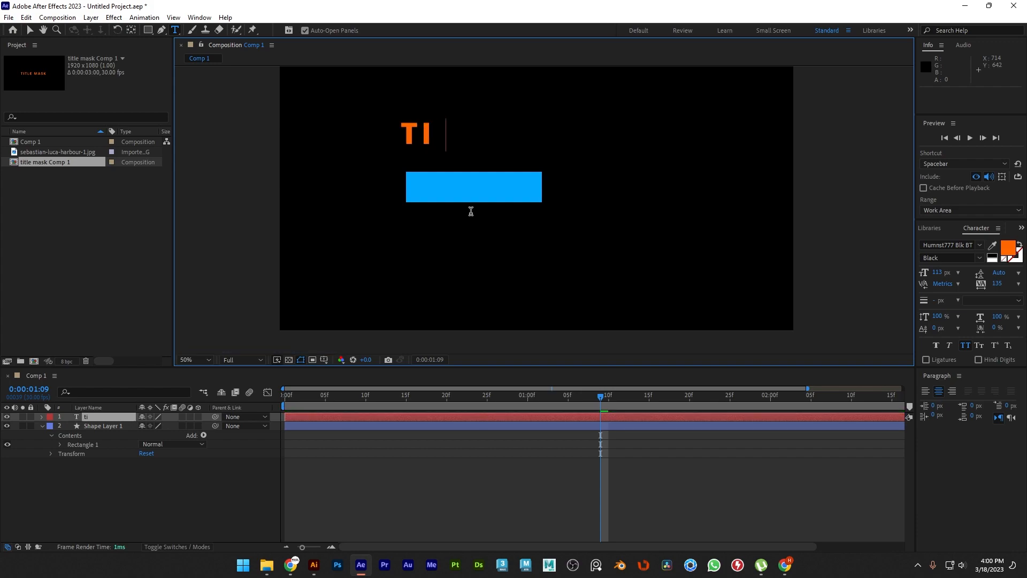
key("BackSpace")
type("tle")
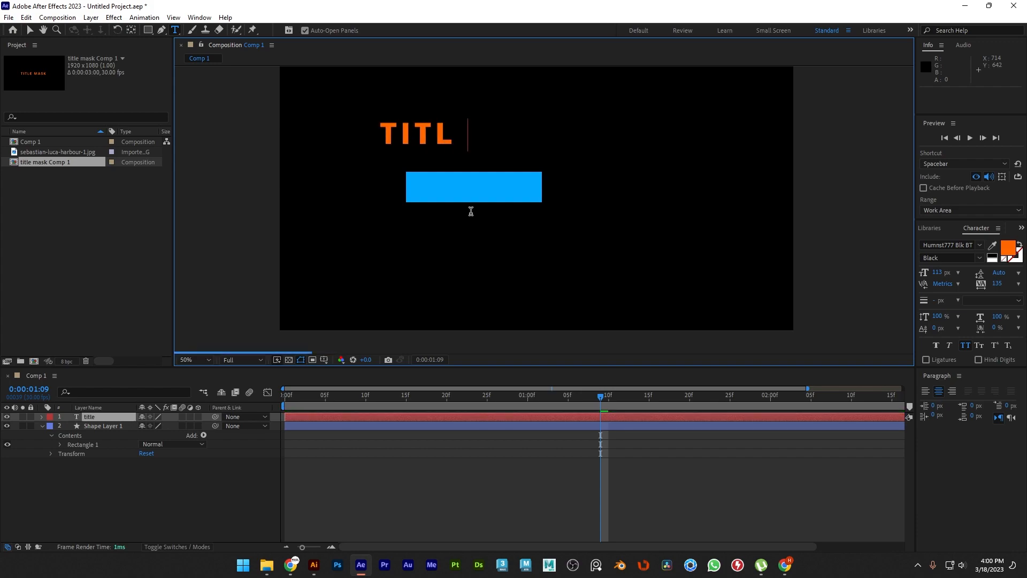
left_click(30, 30)
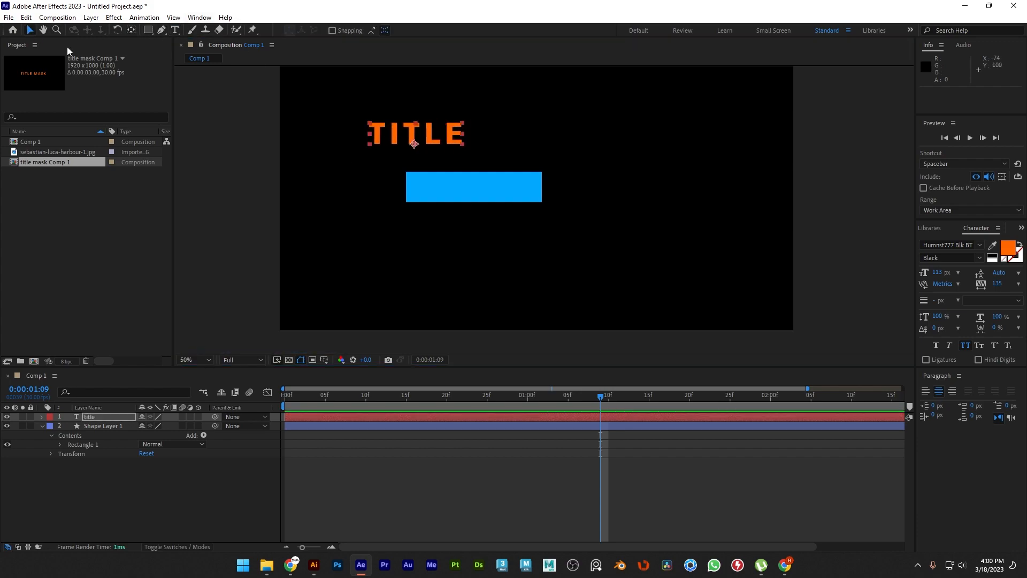
left_click_drag(448, 141, 499, 189)
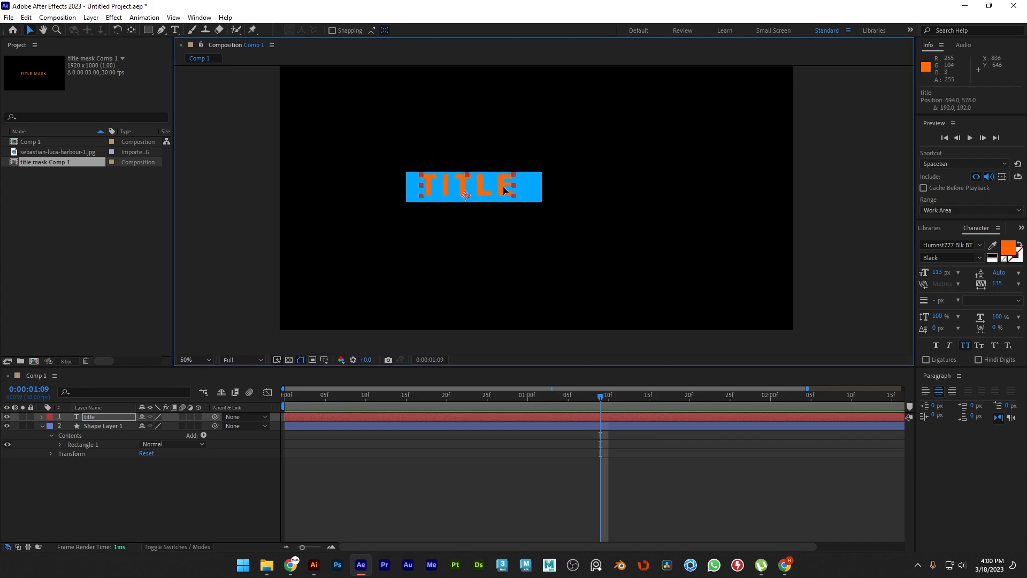
- Add a second text layer reading "mask" beside the blue rectangle, directly above the shape layer in the stack
left_click(300, 426)
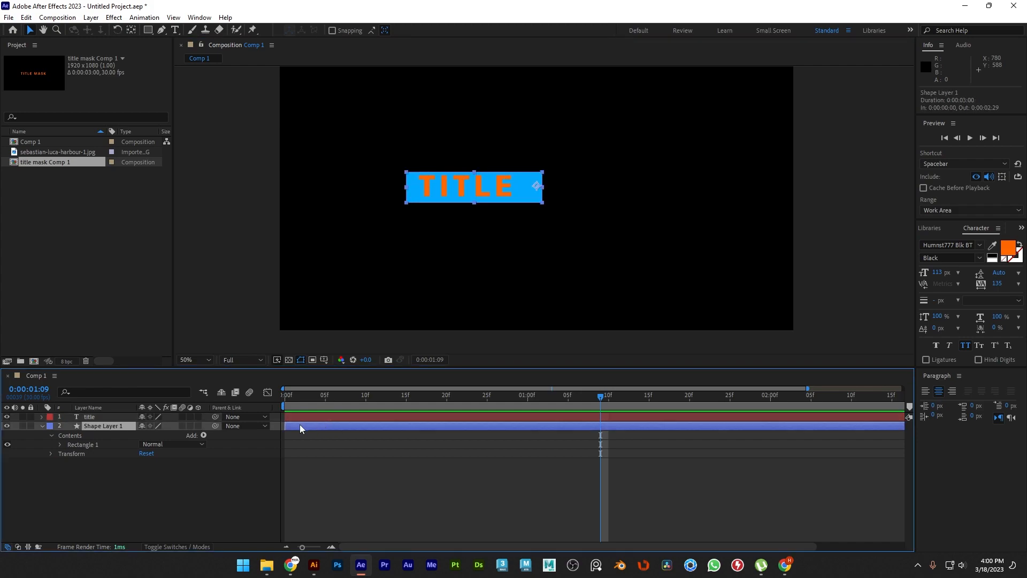
left_click(42, 426)
left_click(175, 30)
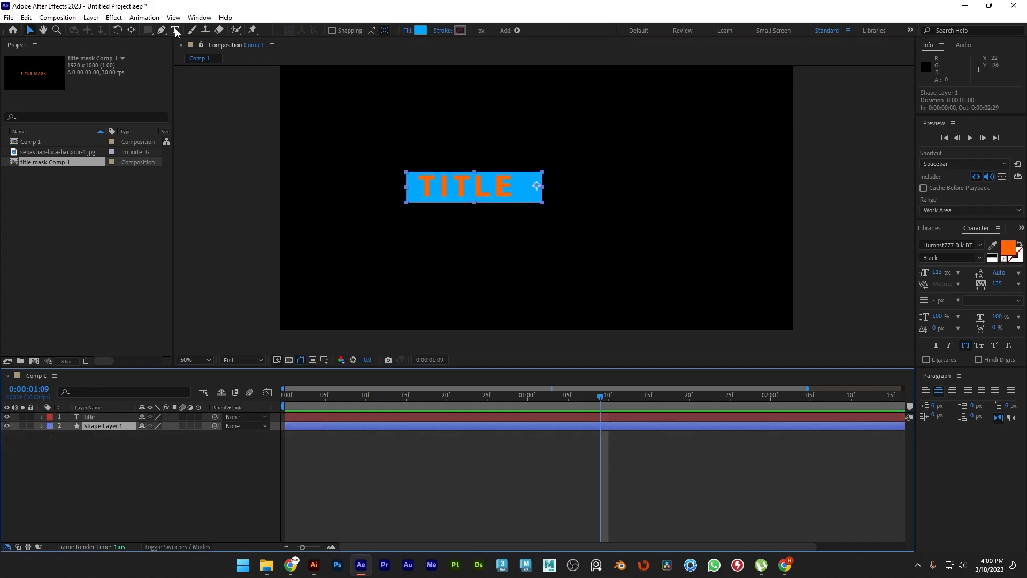
left_click(570, 181)
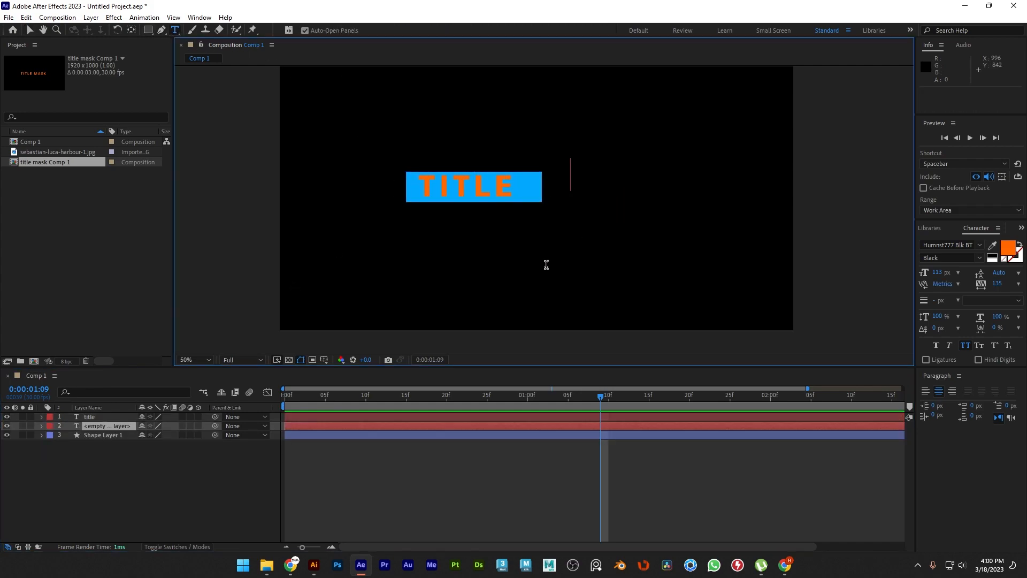
type("mask")
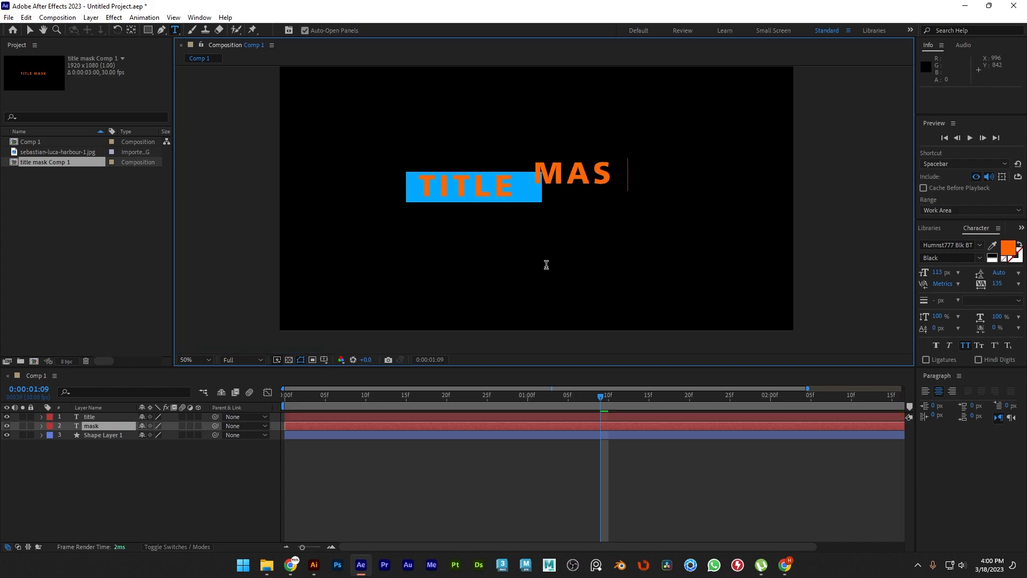
- Move the mask text beside the blue rectangle, level with TITLE, at position 1192, 584
left_click(29, 30)
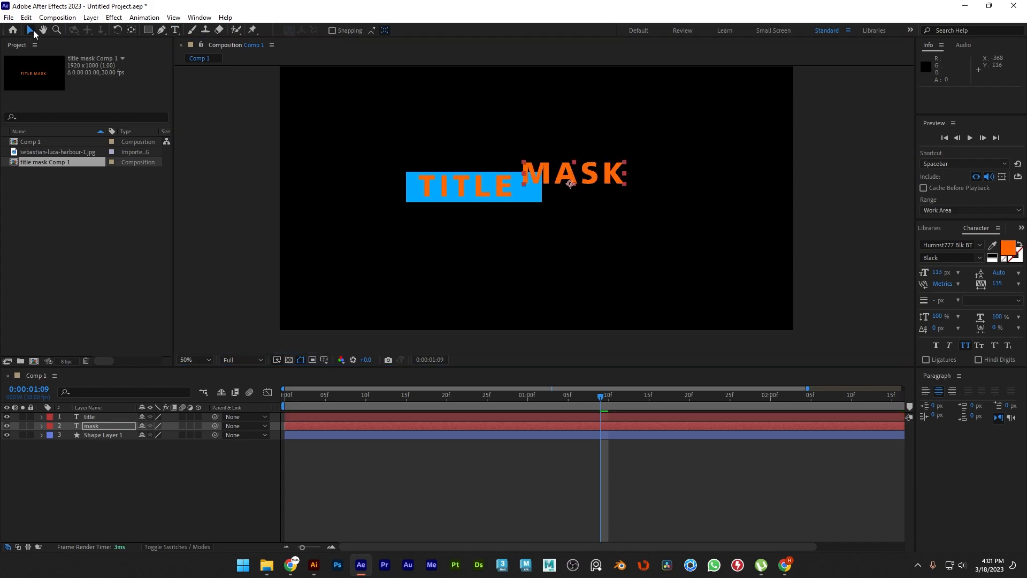
left_click_drag(596, 172, 623, 189)
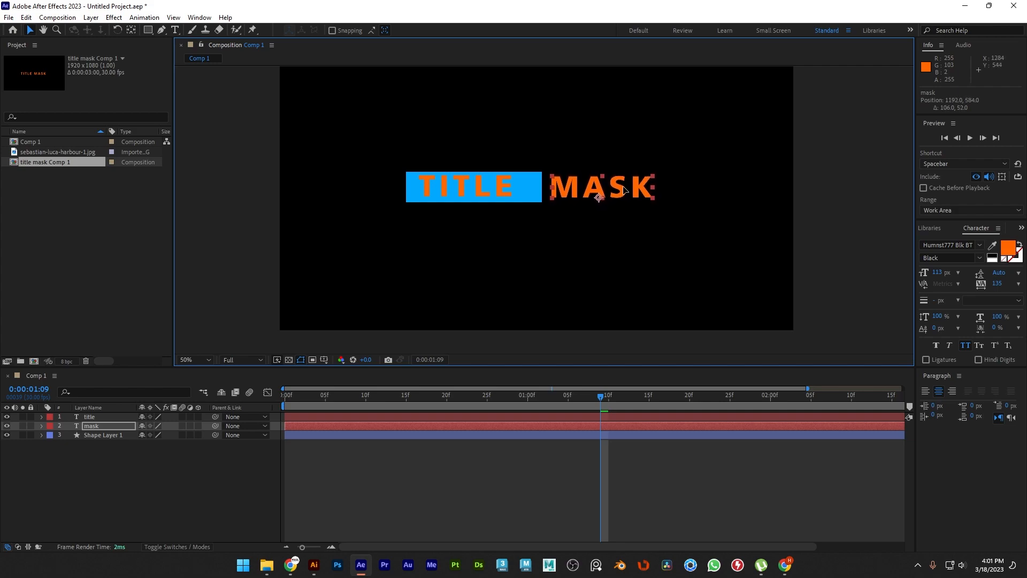
- Change the fill colour of the rectangle behind TITLE to white (FFFFFF)
left_click(496, 199)
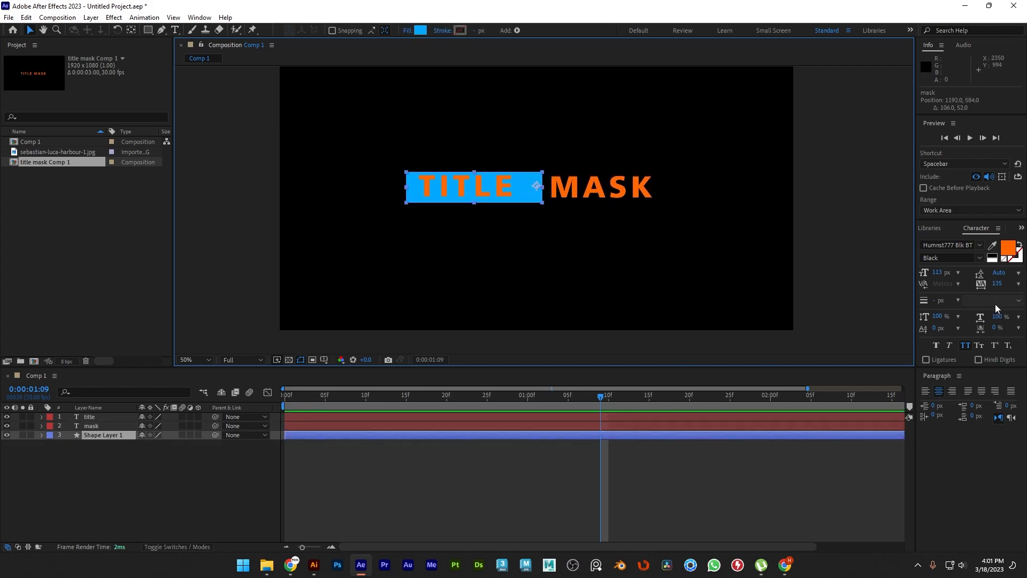
left_click(418, 31)
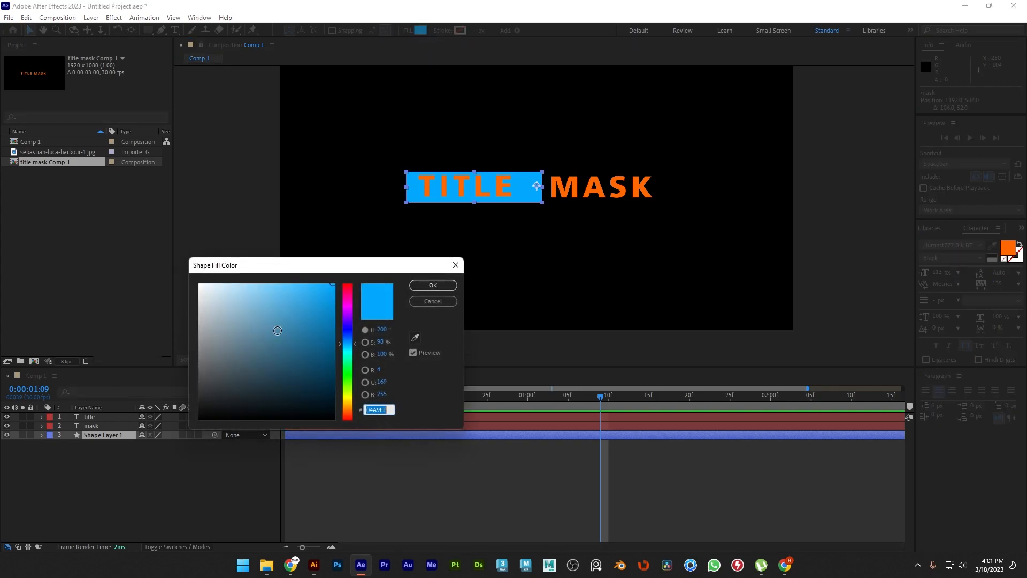
left_click_drag(348, 393, 348, 418)
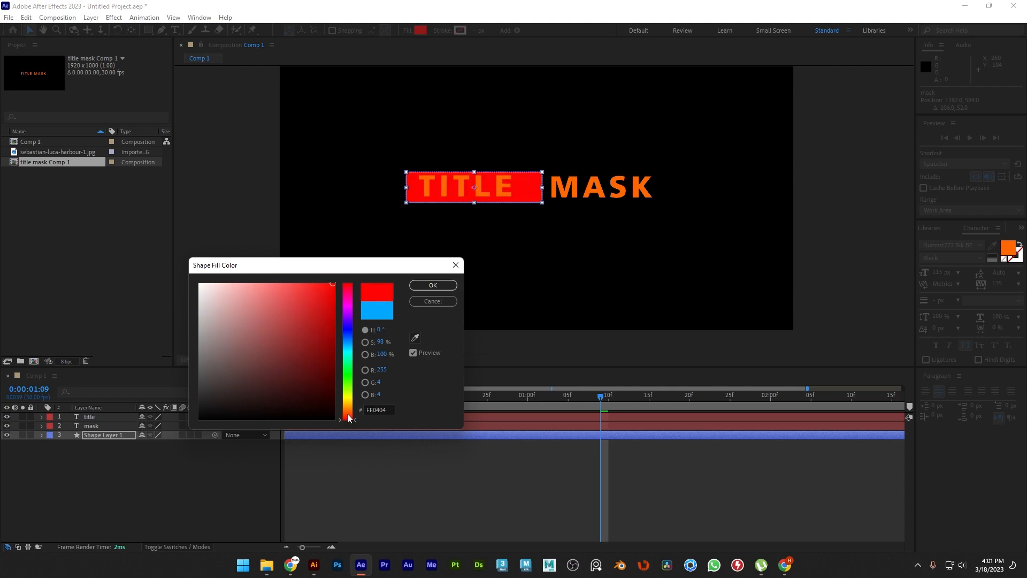
left_click(230, 291)
left_click_drag(220, 289, 191, 283)
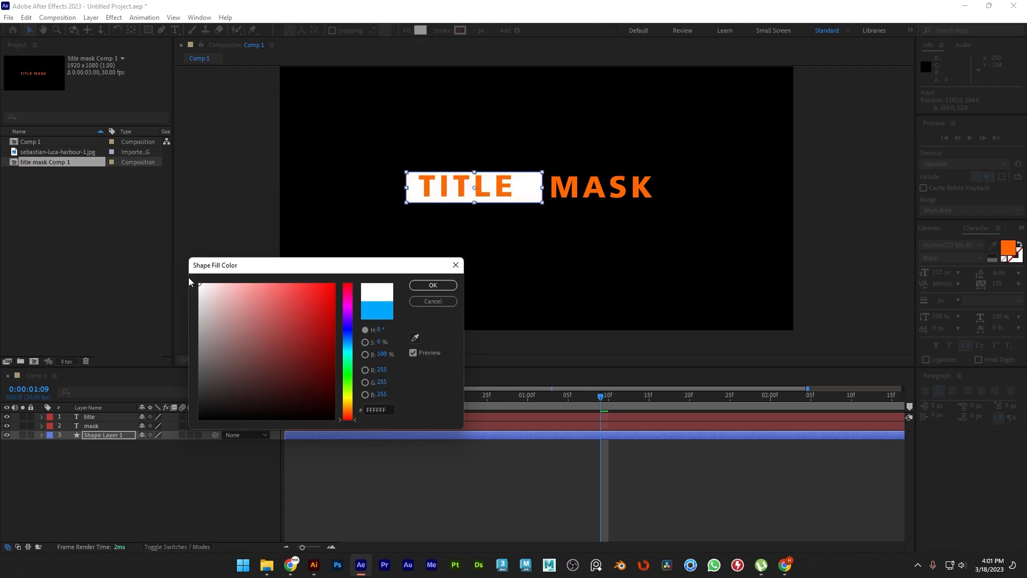
left_click(431, 285)
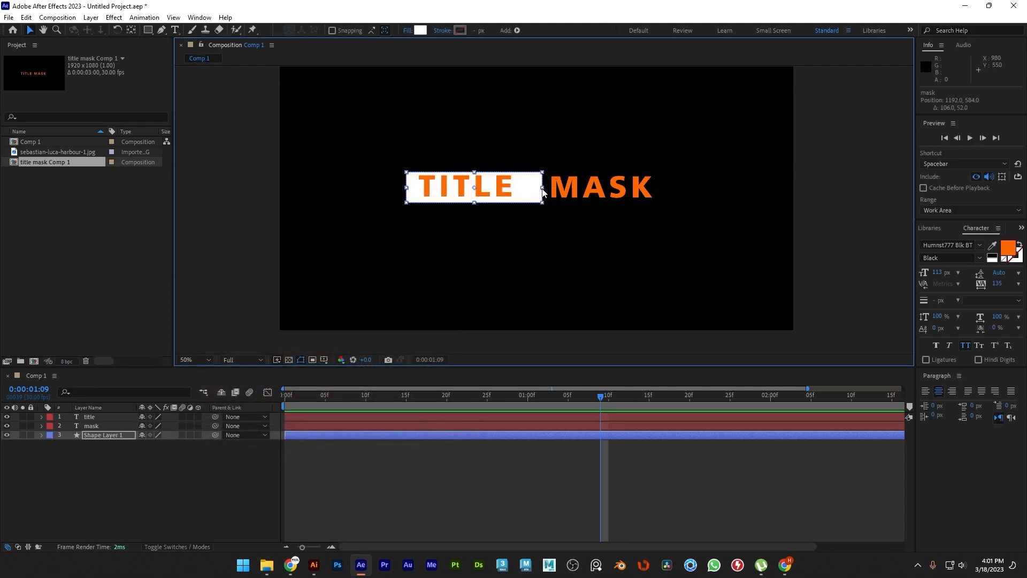
- Narrow the white rectangle to fit closely around TITLE and move the mask text nearer to it, at position 1121, 574
left_click_drag(543, 190, 512, 192)
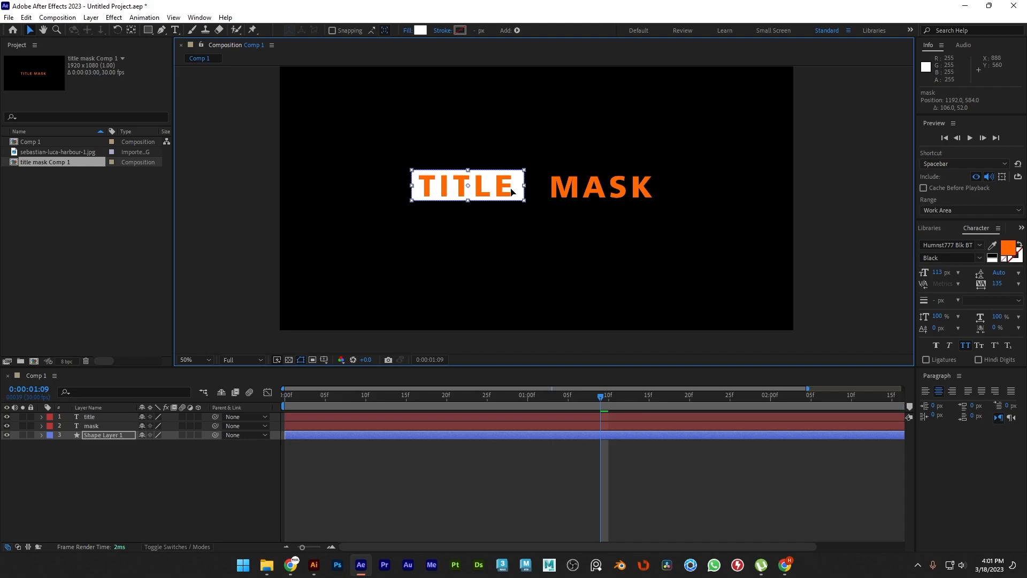
left_click(573, 196)
left_click_drag(573, 196, 556, 193)
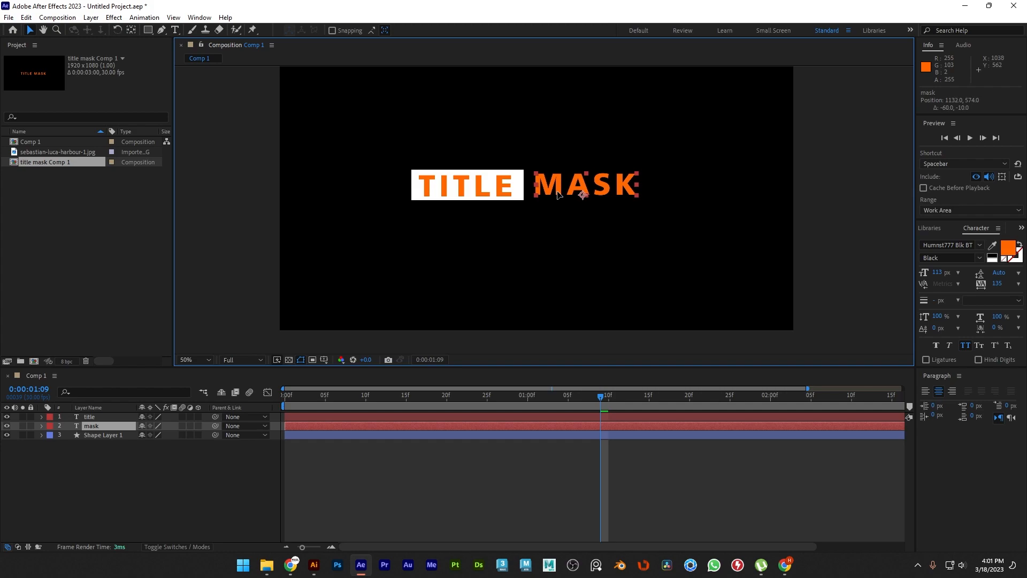
scroll(486, 182, "up", 1)
key("space")
left_click_drag(546, 157, 610, 184)
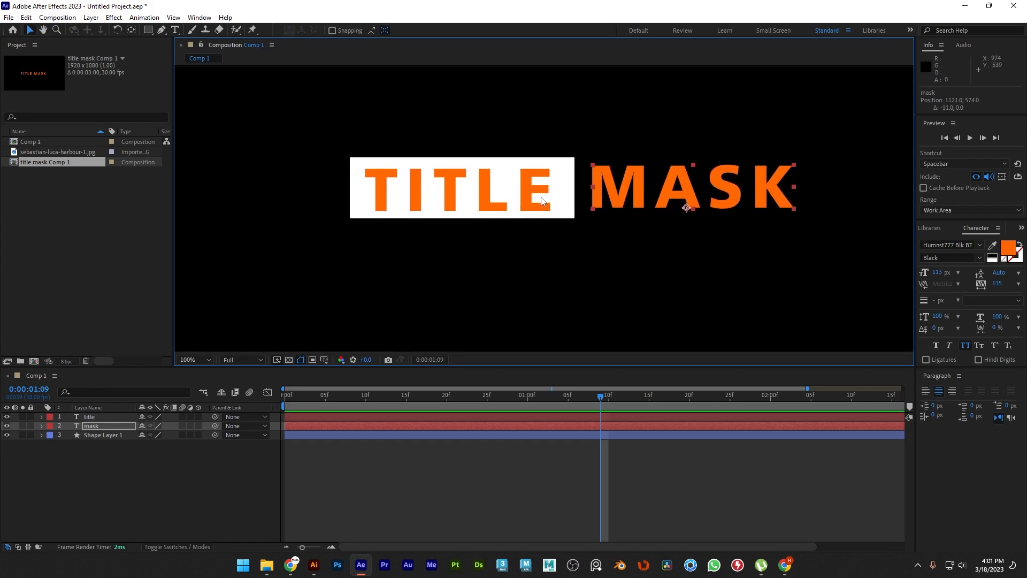
- Draw an open stepped path with the Pen tool above the white rectangle, down between the two words and under MASK
left_click_drag(549, 187, 574, 191)
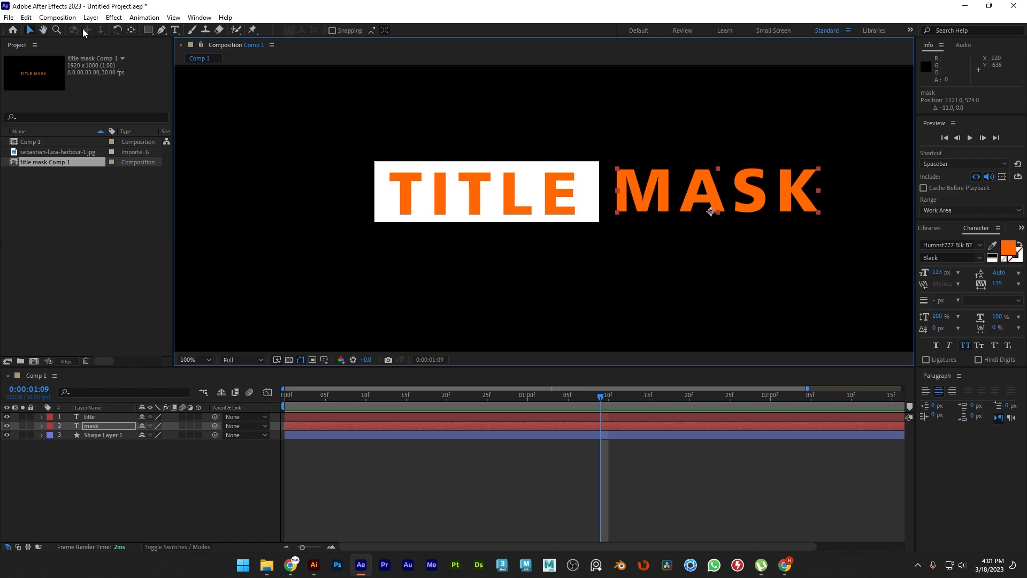
left_click(161, 29)
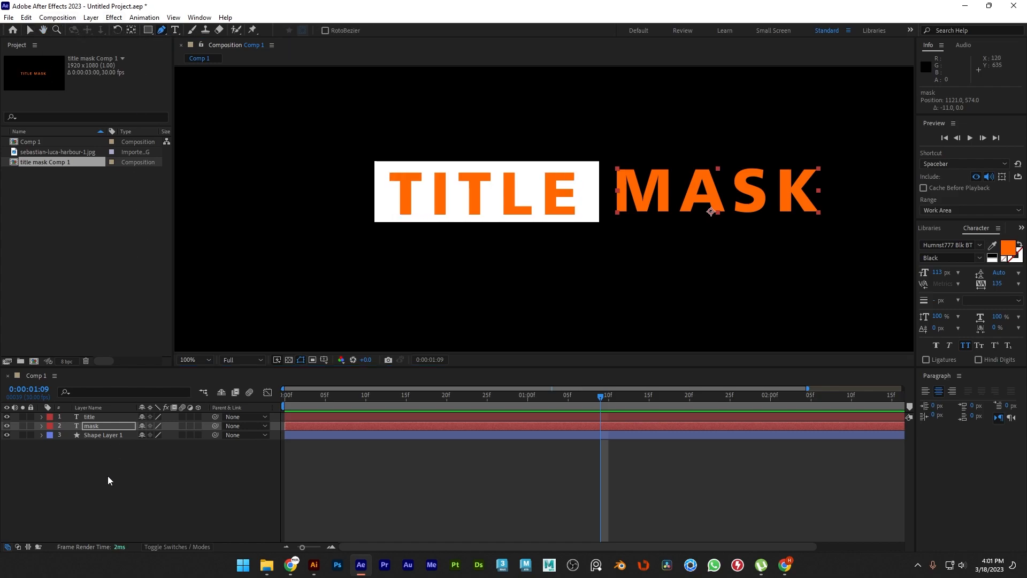
left_click(101, 417, "shift")
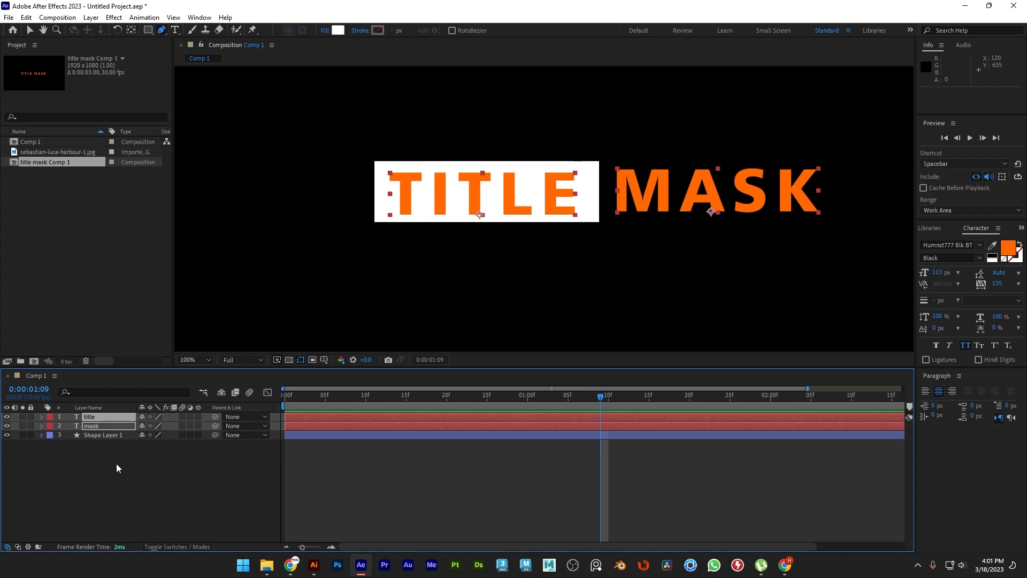
left_click(159, 484)
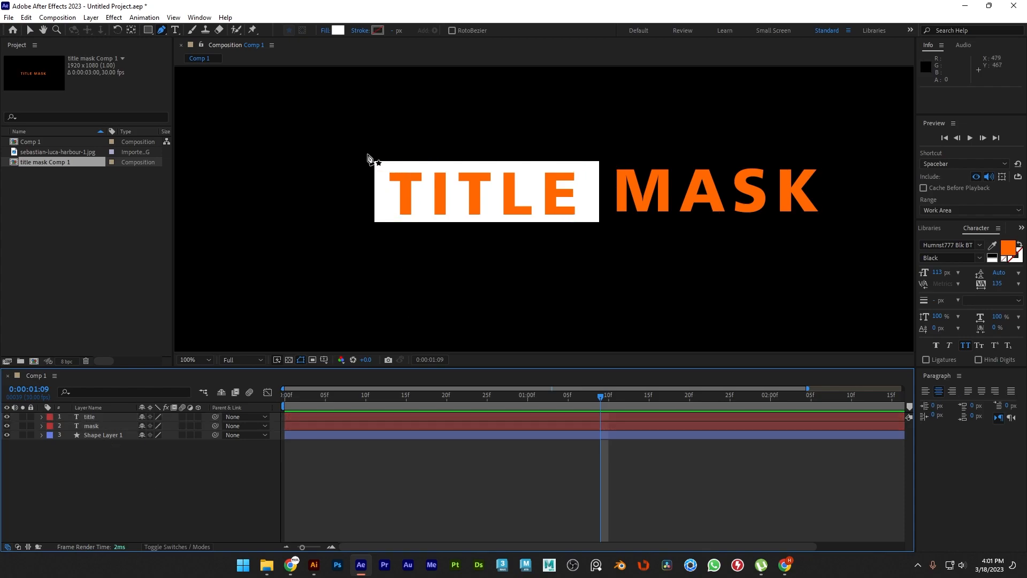
left_click(370, 151)
left_click(601, 150)
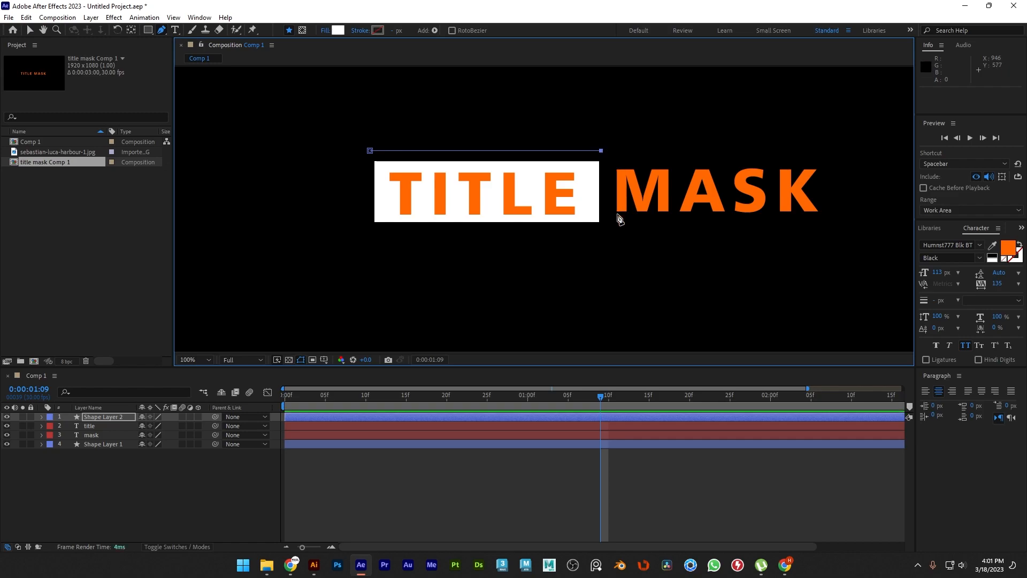
left_click_drag(602, 151, 605, 152)
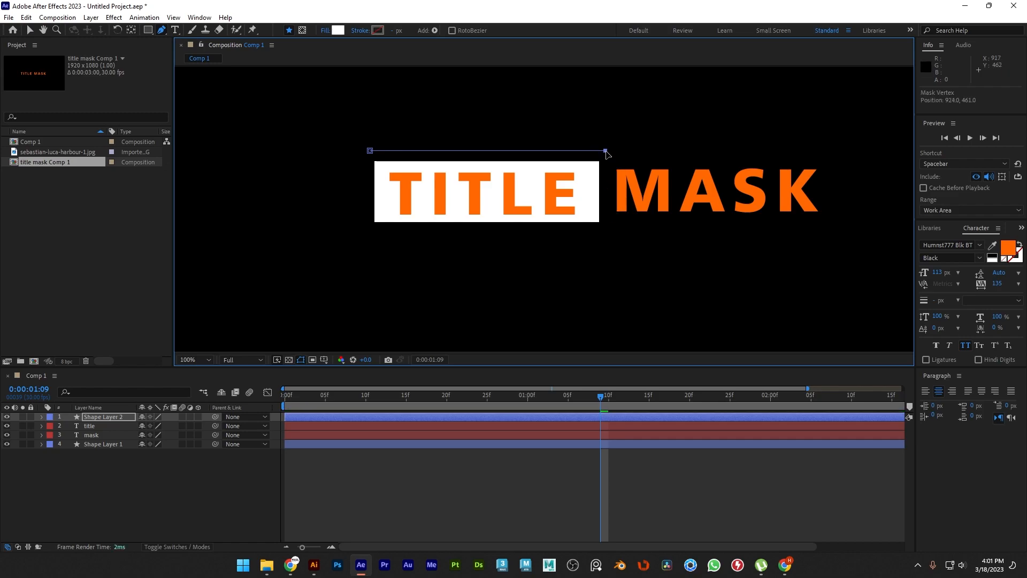
left_click(605, 231)
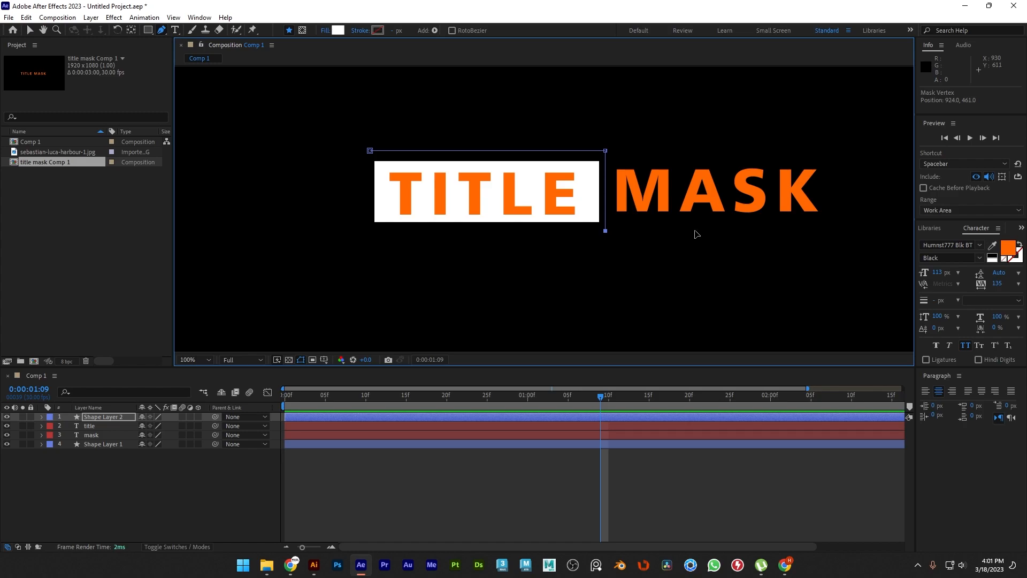
left_click(830, 231)
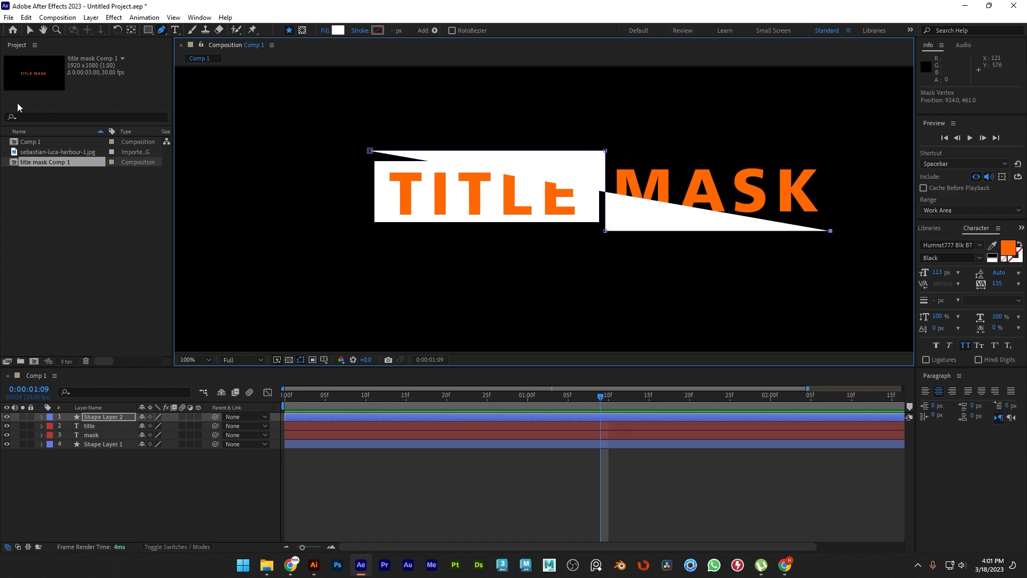
- Give the stepped path a solid colour stroke and set its fill to None
left_click(29, 30)
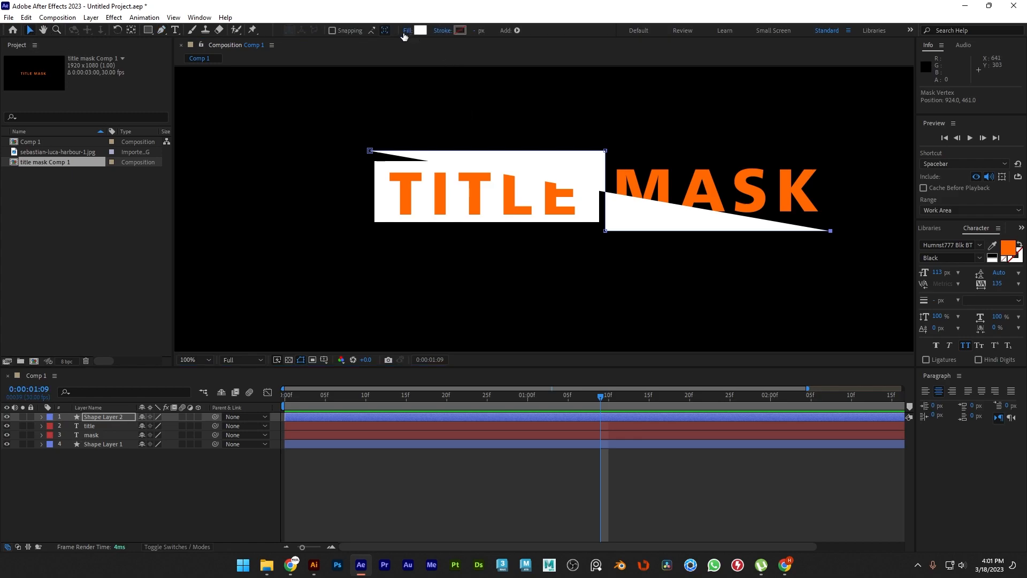
left_click(444, 30)
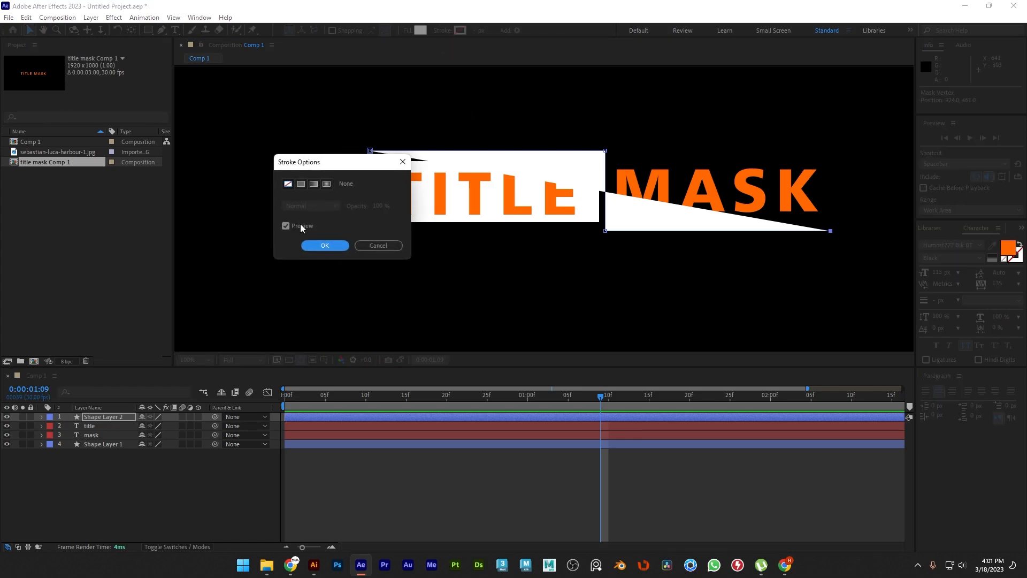
left_click(300, 184)
left_click(325, 245)
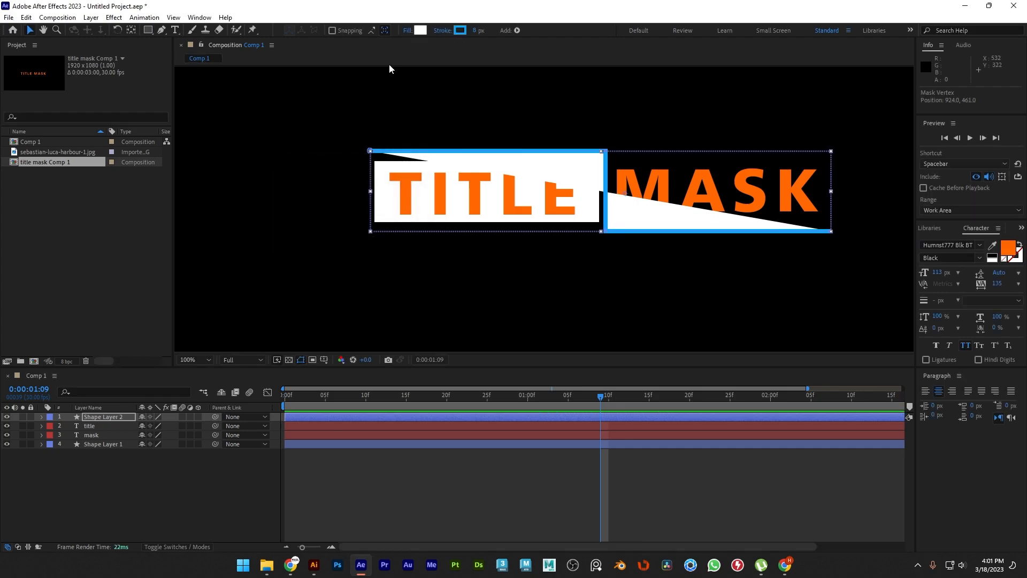
left_click(406, 30)
left_click(291, 185)
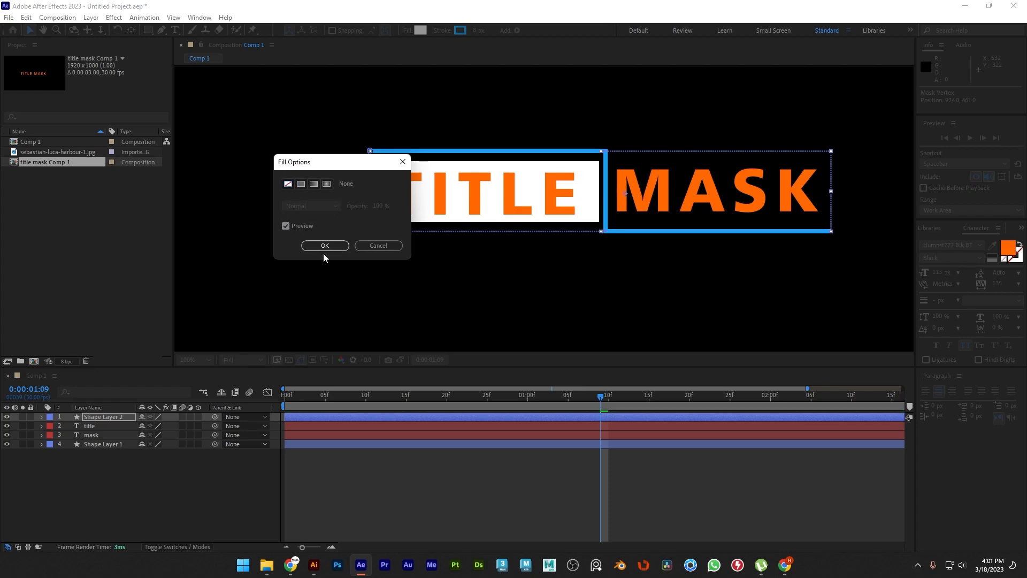
left_click(324, 245)
left_click(435, 260)
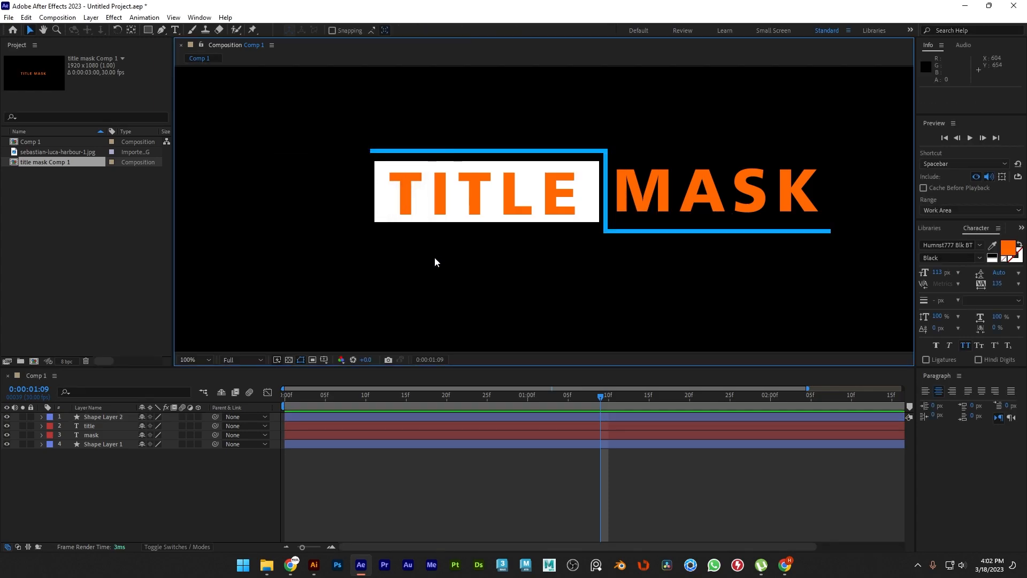
- Delete the stepped line and redraw it with the Pen tool, slightly farther above TITLE and farther below MASK
left_click(606, 162)
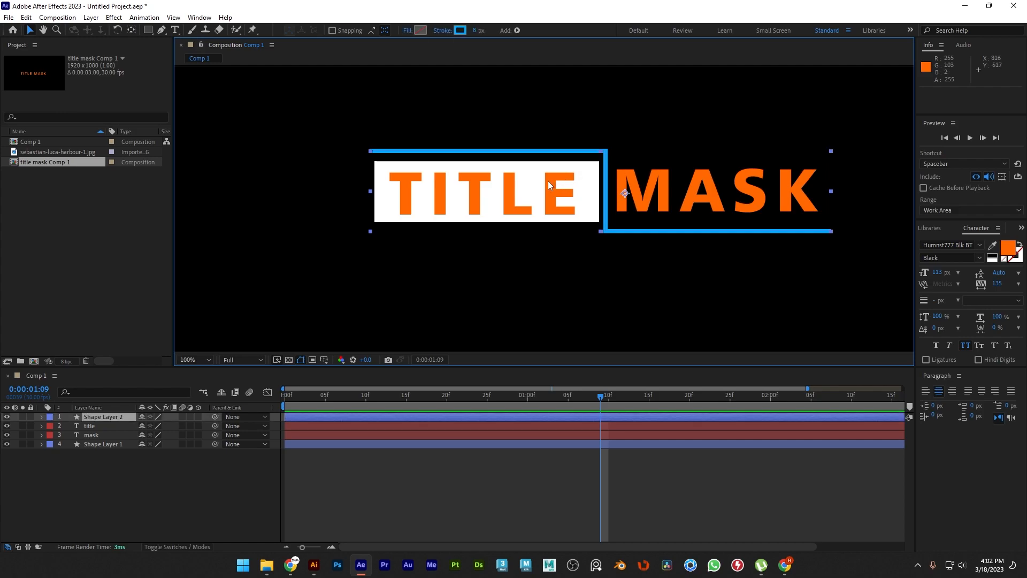
key("Delete")
left_click(161, 30)
left_click(375, 144)
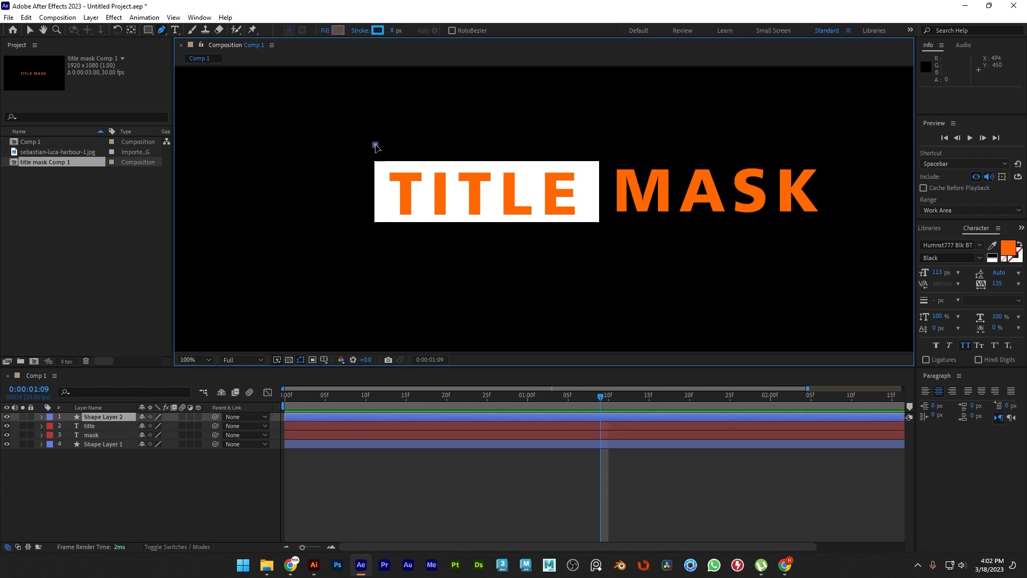
left_click(609, 144)
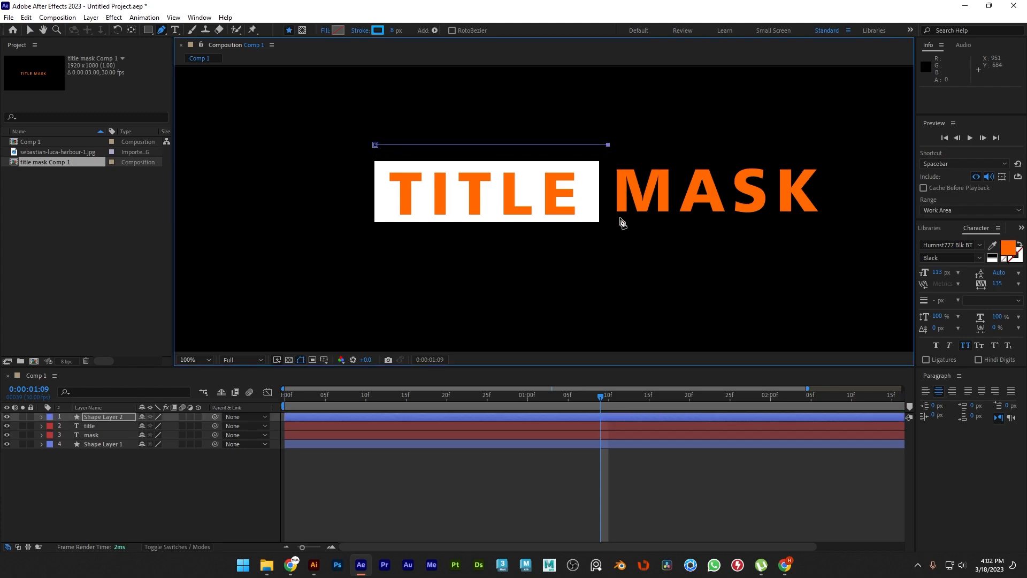
left_click(608, 242)
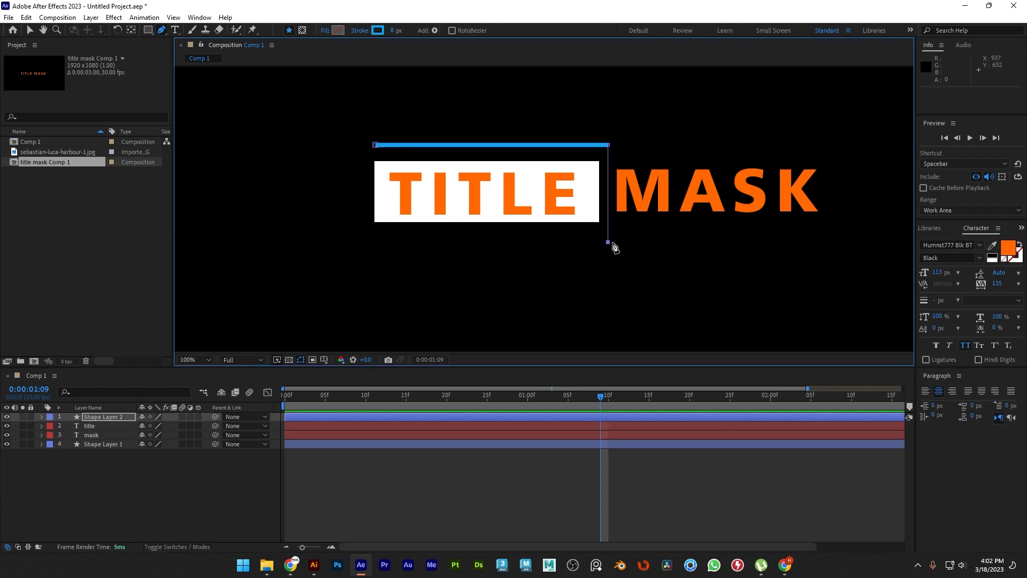
left_click(828, 242)
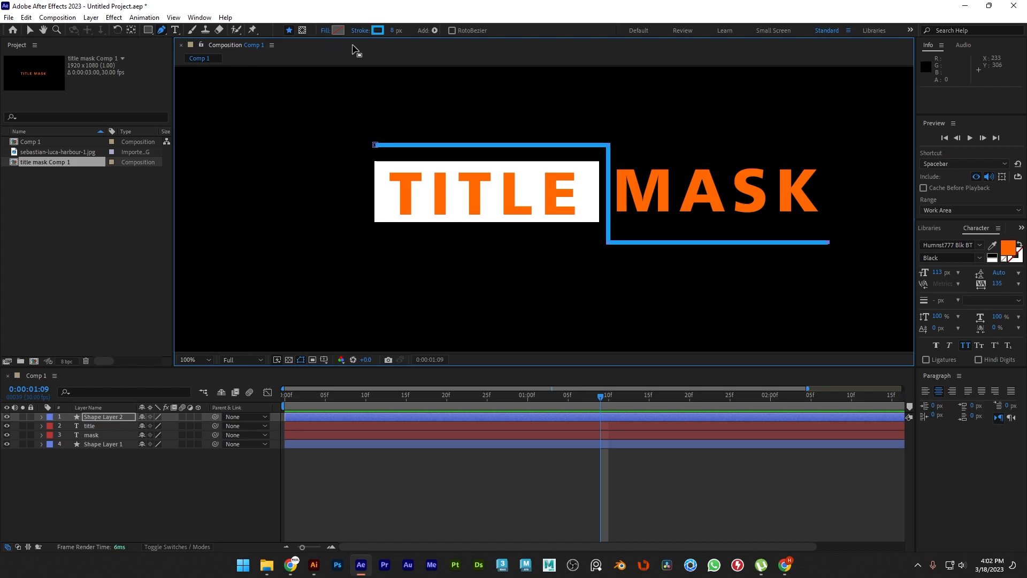
left_click(383, 31)
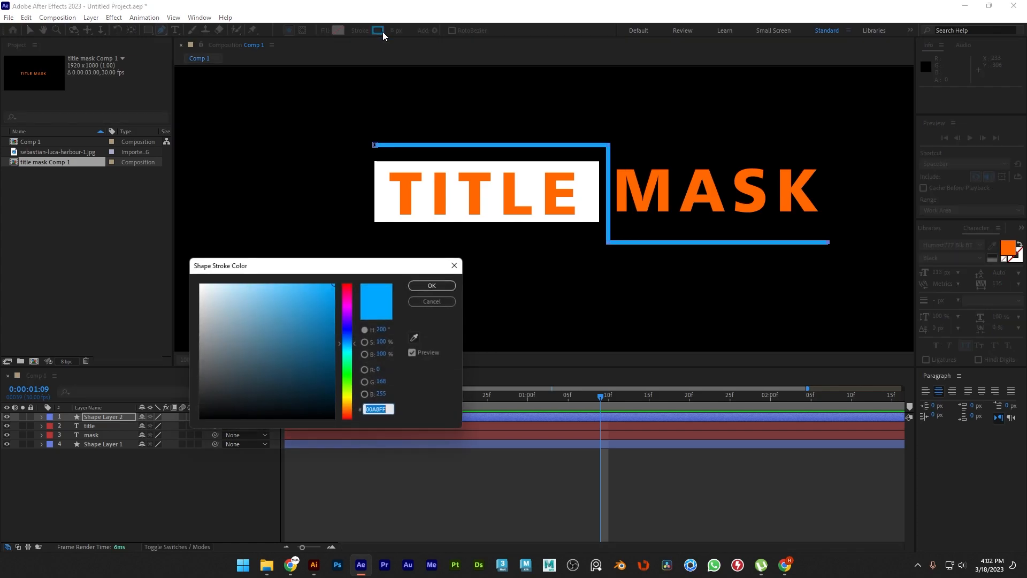
left_click_drag(347, 410, 348, 427)
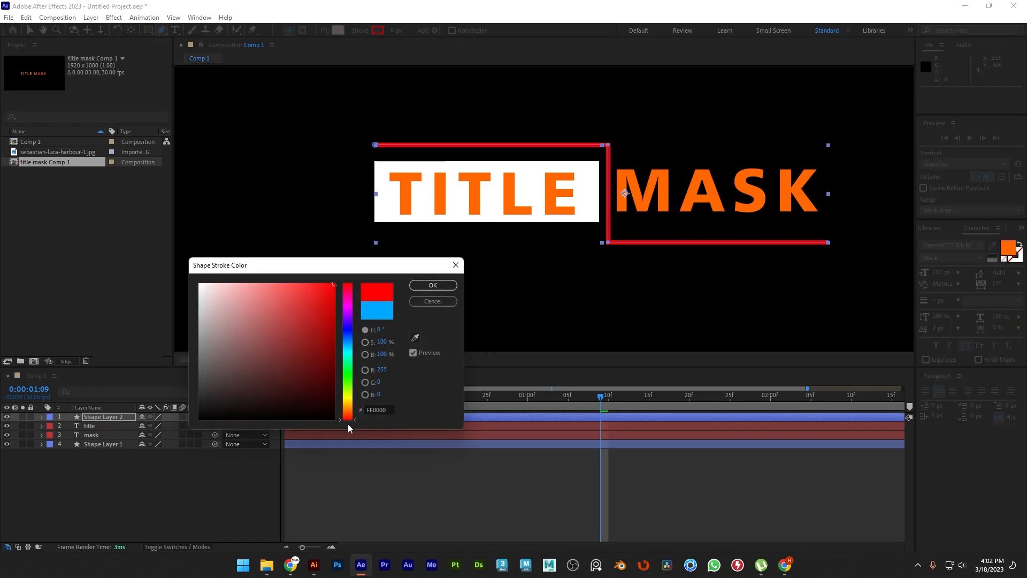
left_click(239, 306)
left_click_drag(207, 285, 180, 265)
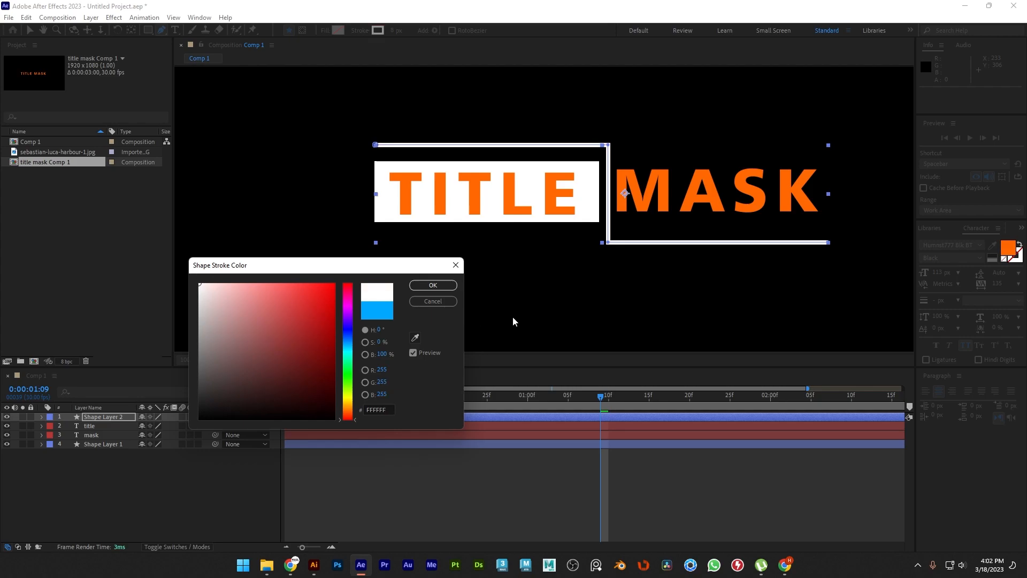
left_click(441, 299)
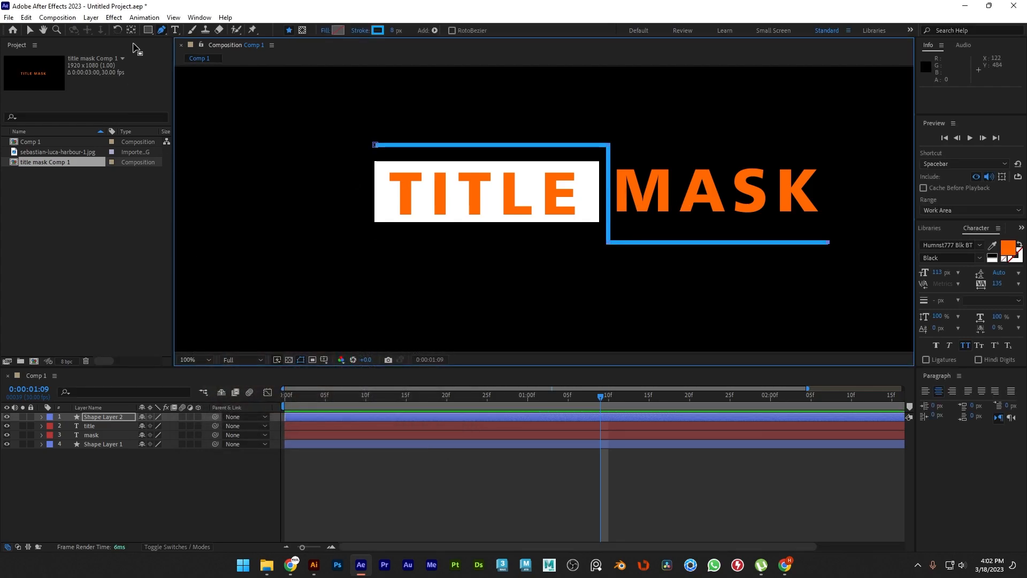
- Recolour the stepped line's stroke to FF6702, matching the hex colour of the mask text
left_click(29, 30)
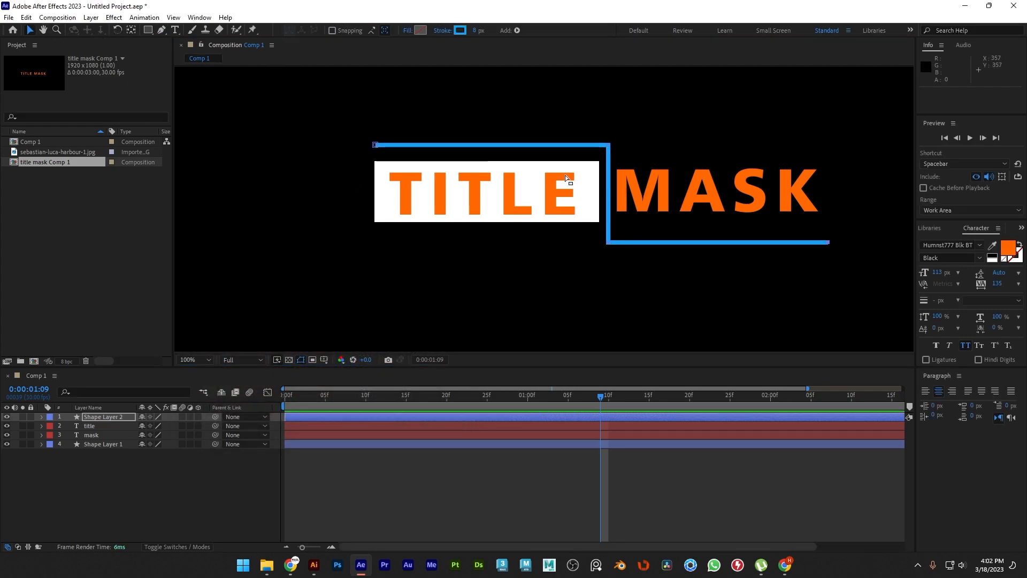
left_click(637, 196)
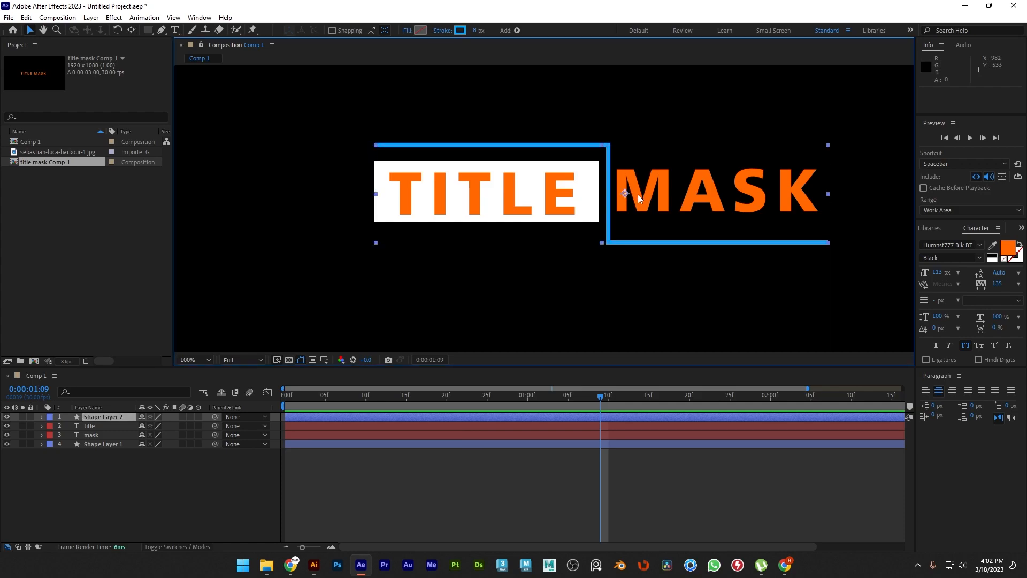
left_click(344, 434)
left_click(1015, 249)
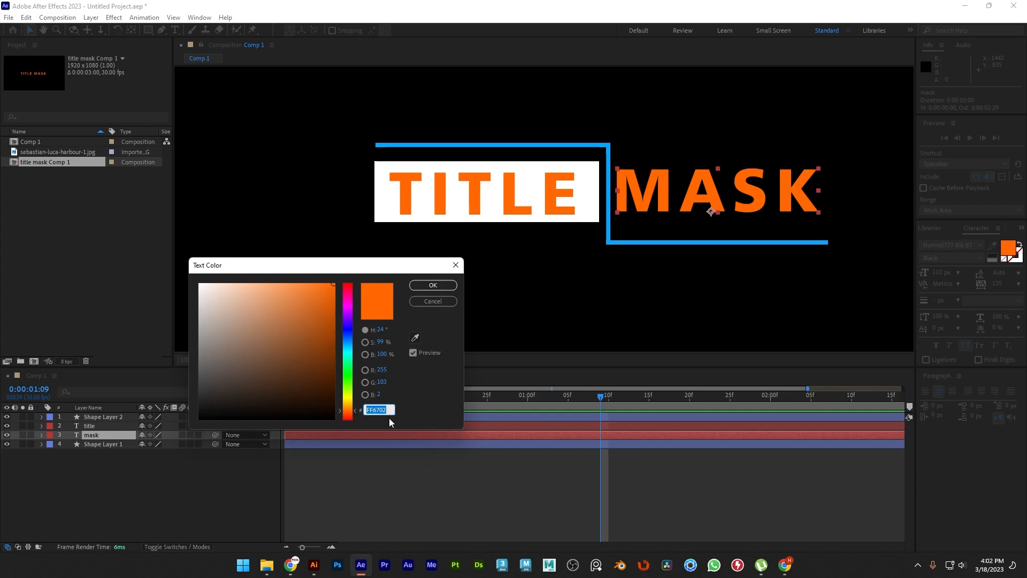
left_click(438, 301)
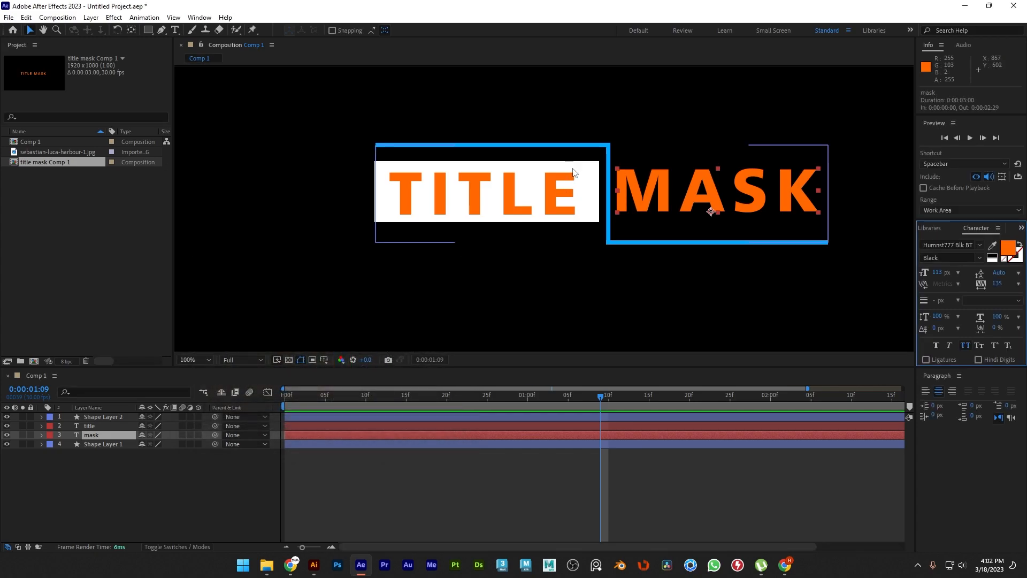
left_click(588, 146)
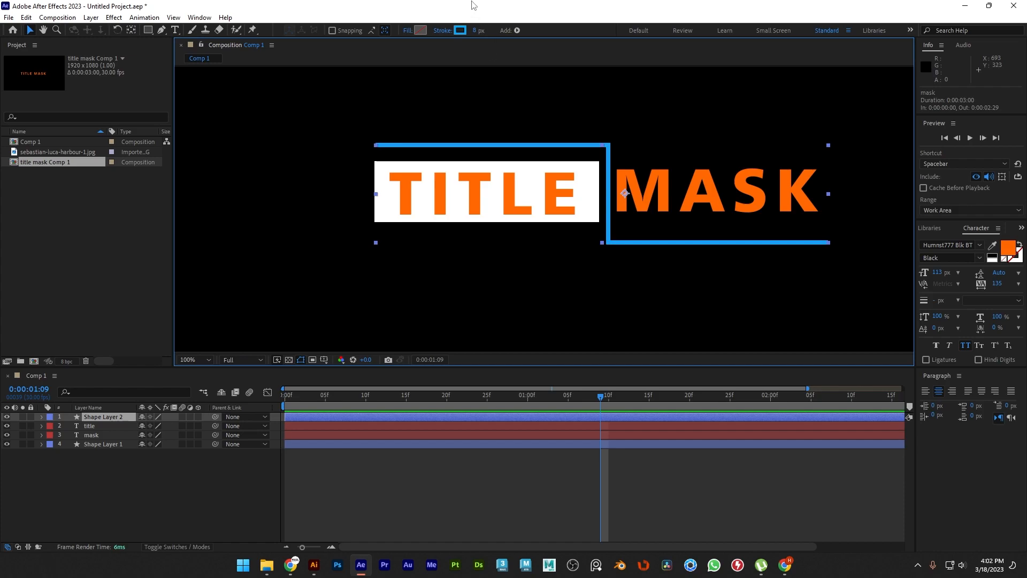
left_click(459, 31)
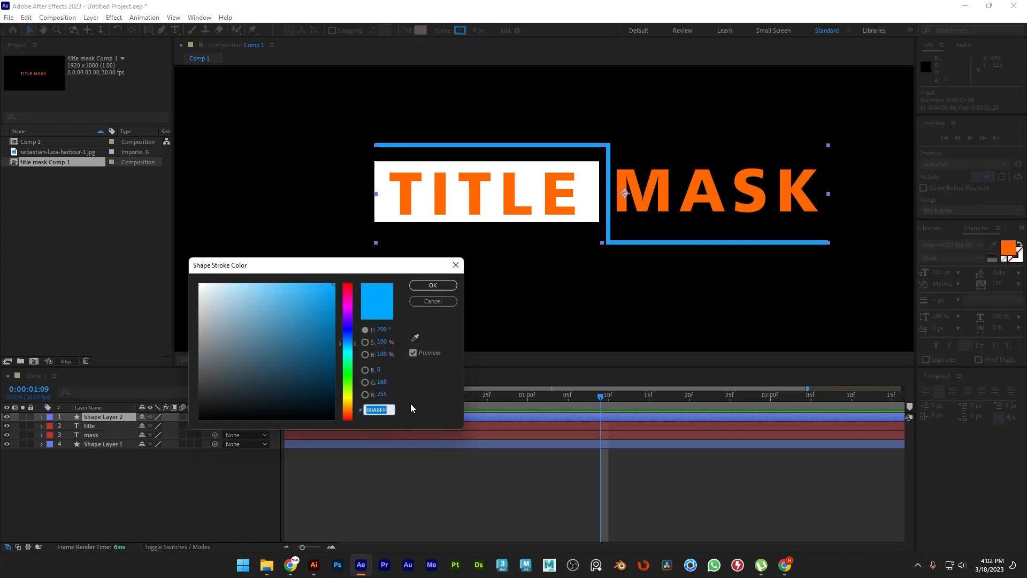
type("FF6702")
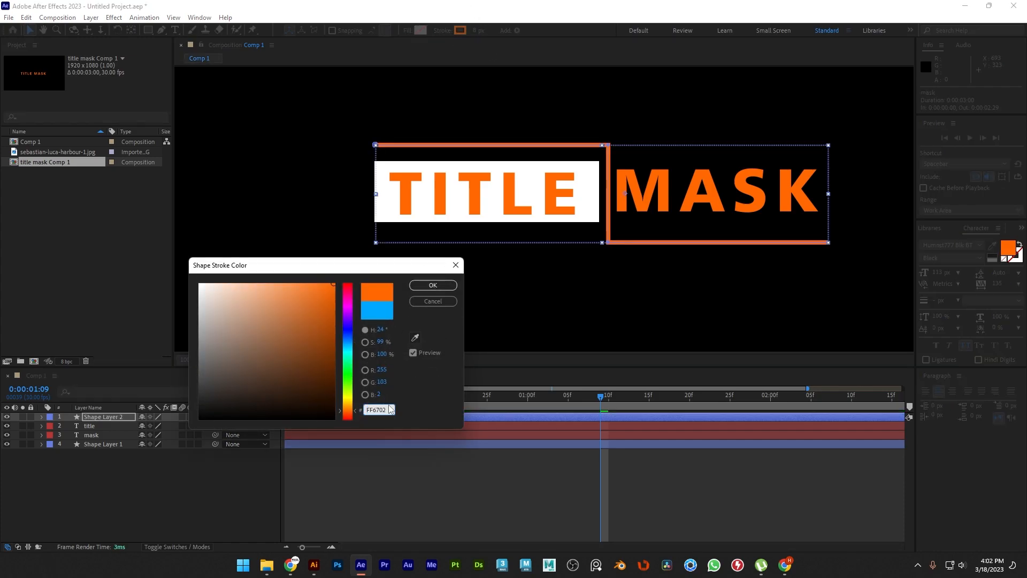
key("Return")
left_click(581, 298)
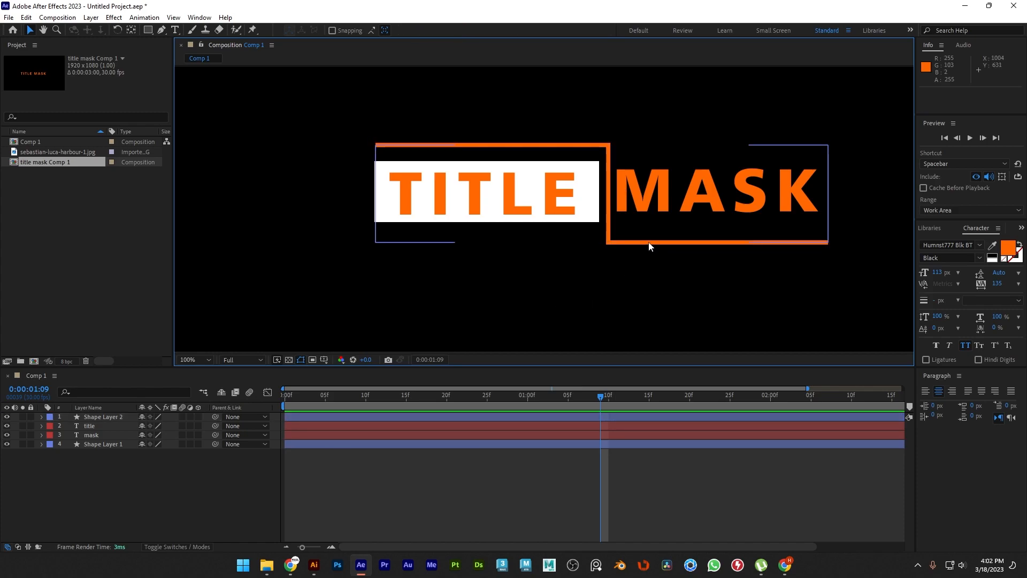
- Set the stepped line's stroke width to 5 px
left_click(649, 243)
left_click(475, 31)
type("5")
key("Return")
left_click(499, 86)
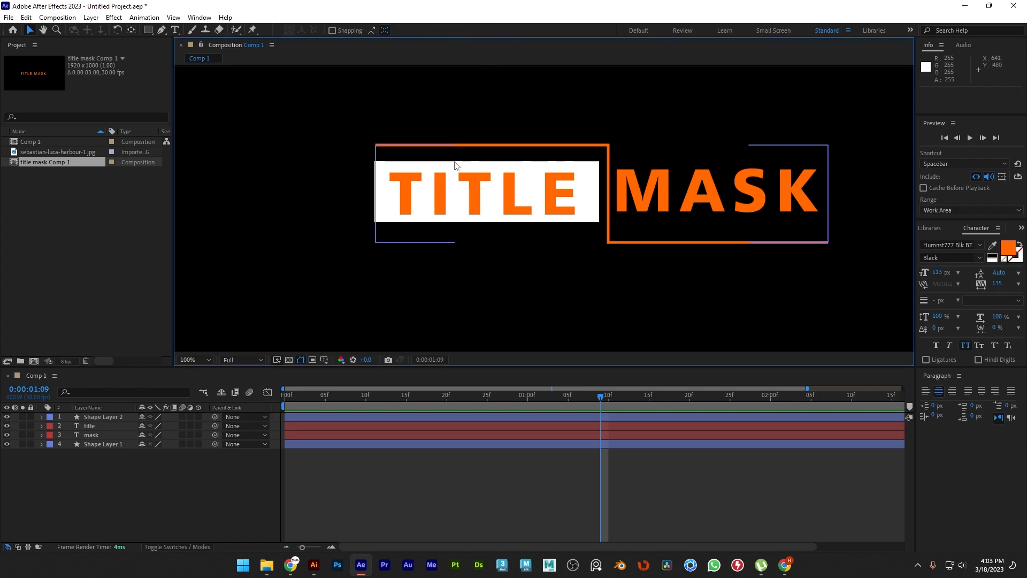
- Scale the stepped line vertically to about 89%, keeping its width at 100%
scroll(610, 175, "up", 2)
left_click(595, 202)
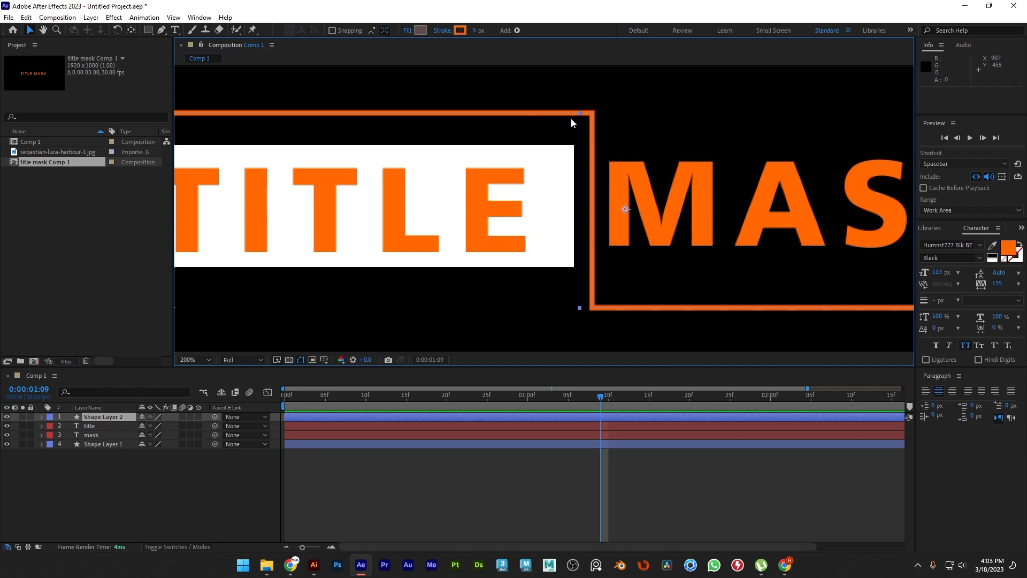
scroll(362, 249, "down", 2)
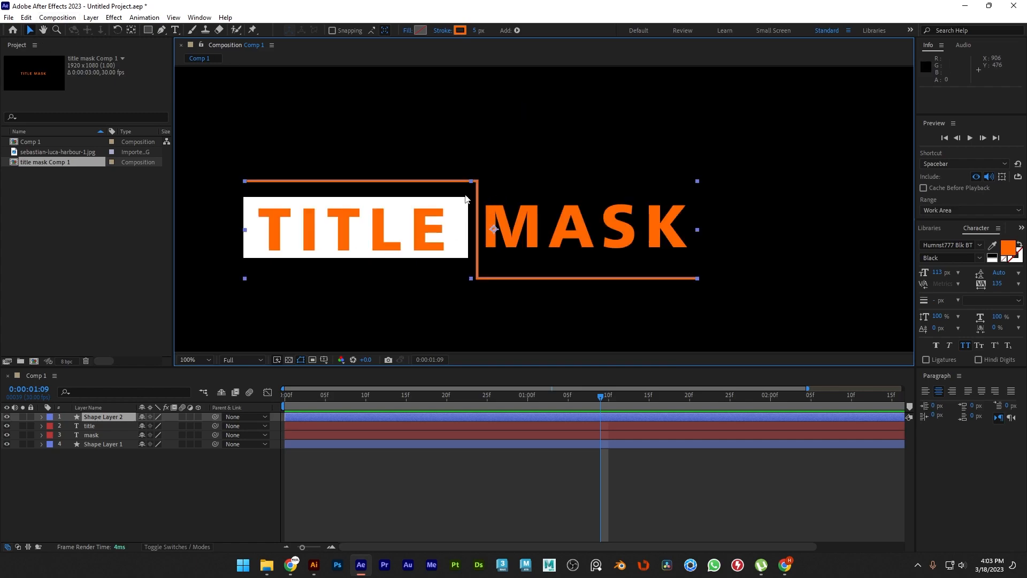
left_click_drag(471, 181, 475, 191)
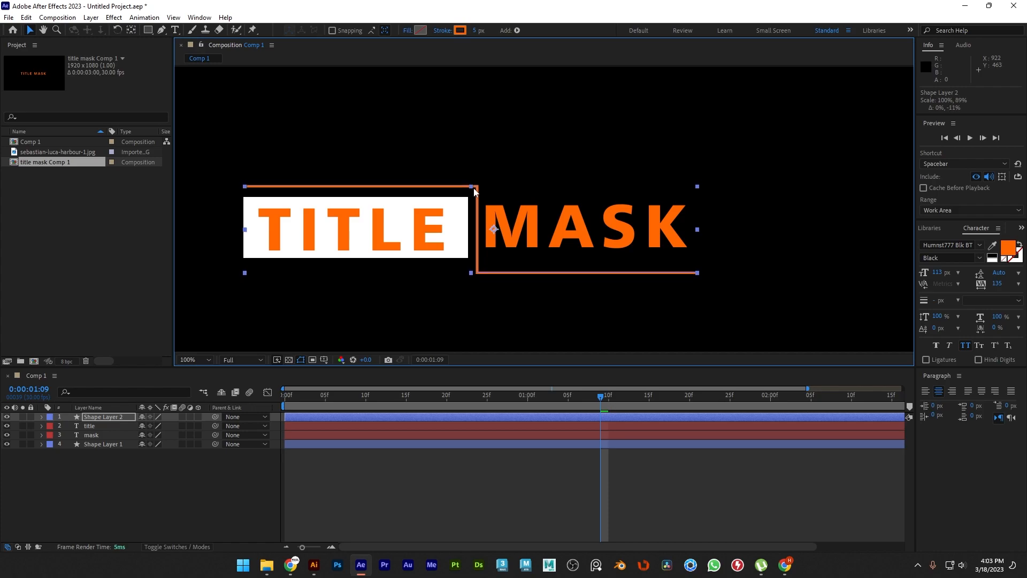
- Move the mask text down towards the lower line and slightly away from the vertical line, to position 1124, 602
left_click(102, 434)
left_click_drag(537, 226, 538, 241)
key("Right")
key("Right")
key("Right")
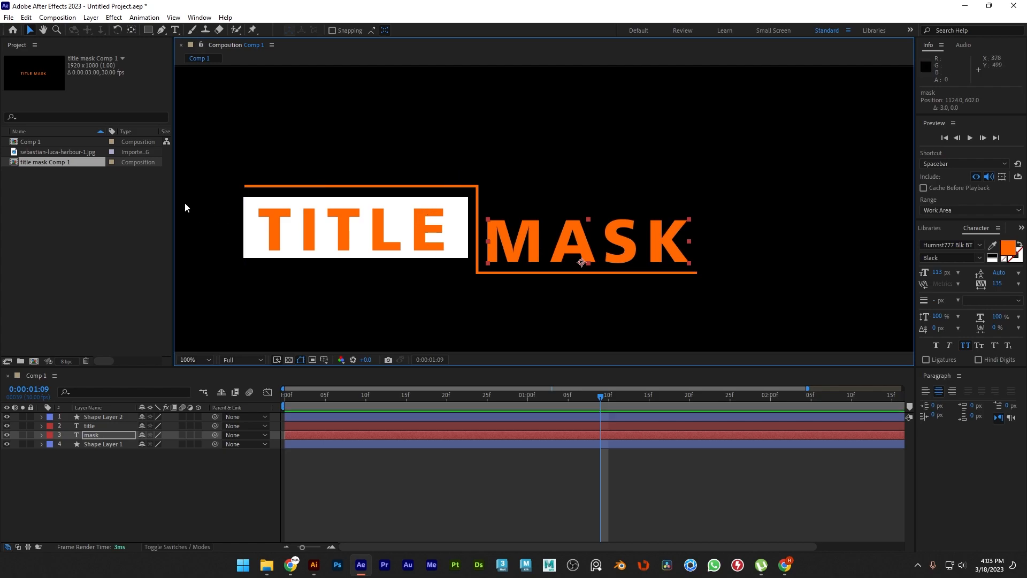
- Reveal the Stroke 1 properties inside Shape 1 of the stepped line's layer
left_click(400, 240)
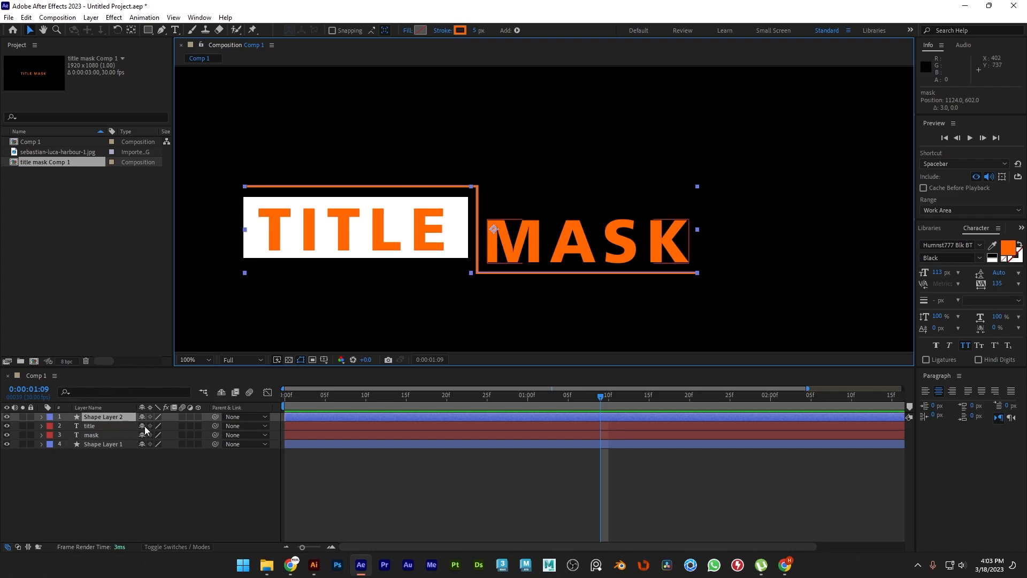
left_click(43, 417)
left_click(52, 435)
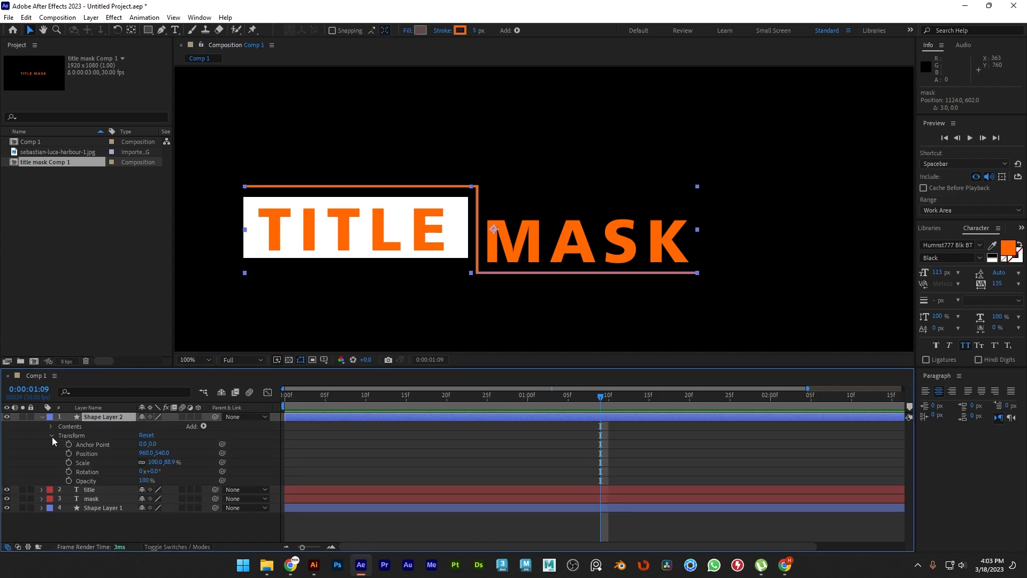
left_click(52, 435)
left_click(52, 426)
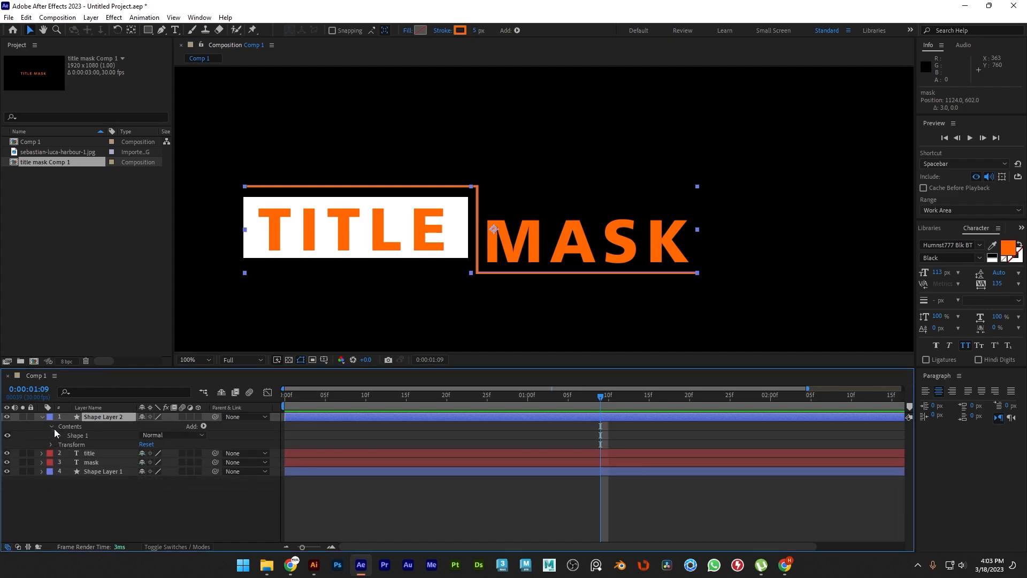
left_click(60, 435)
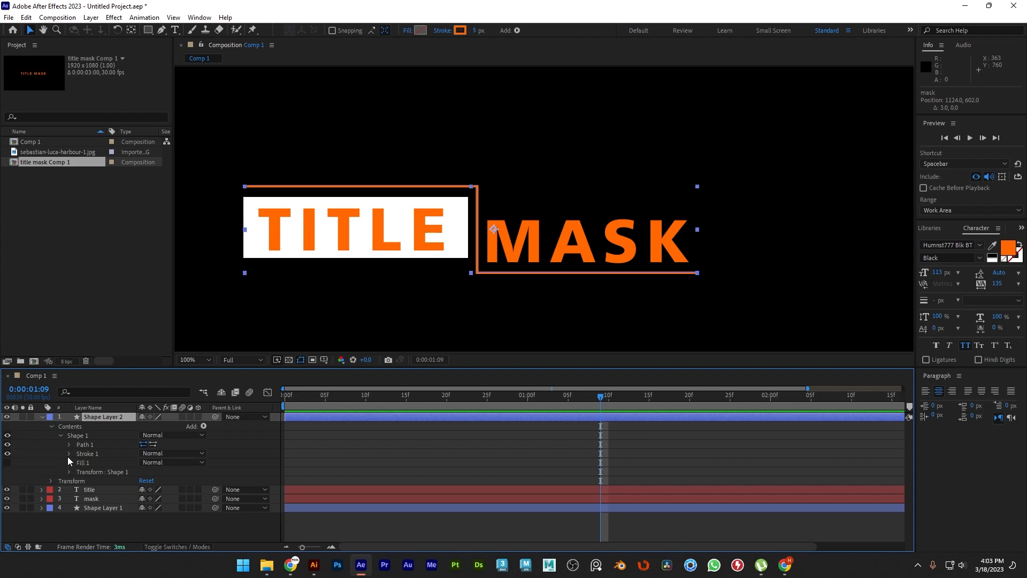
left_click(69, 454)
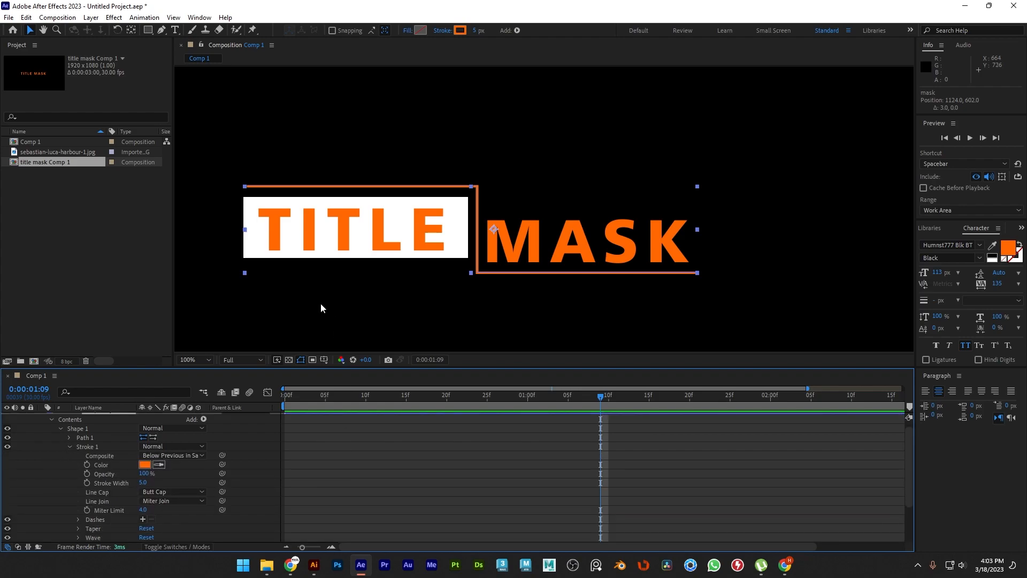
- Set the stepped line's Line Cap to Round Cap and inspect the line's end above TITLE up close
key("period")
left_click_drag(268, 201, 554, 212)
key("v")
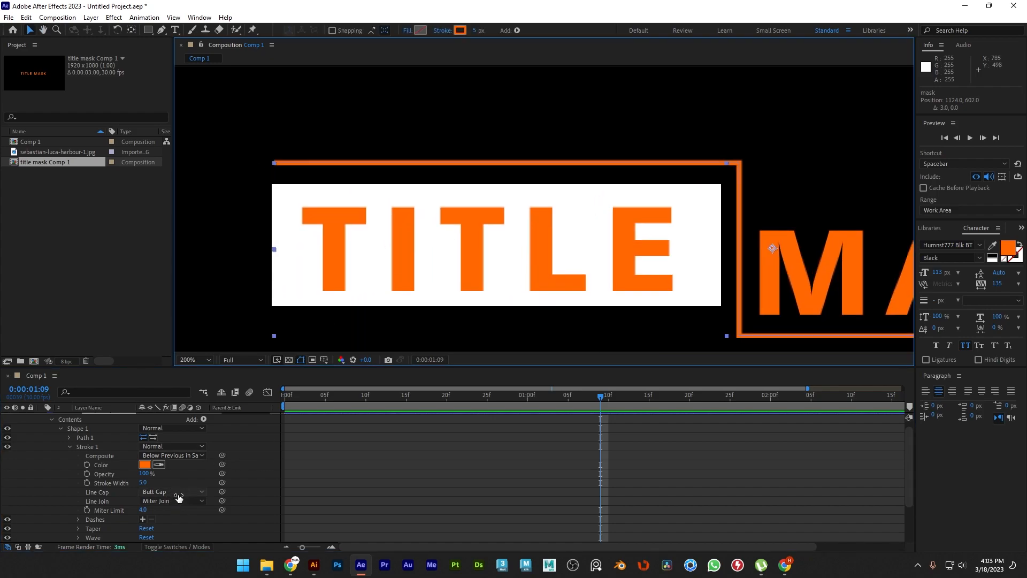
left_click(176, 492)
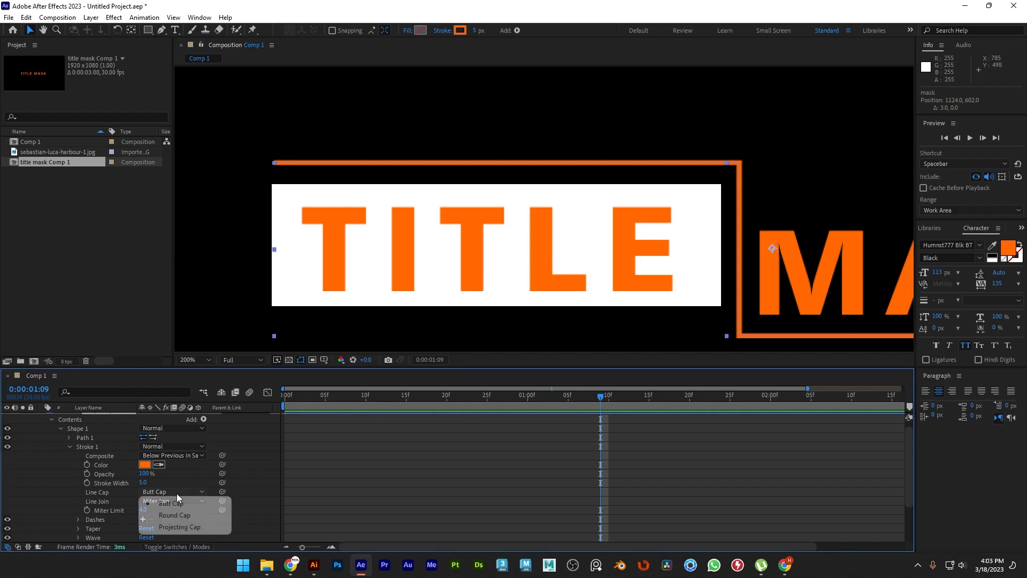
left_click(179, 514)
scroll(276, 160, "up", 1)
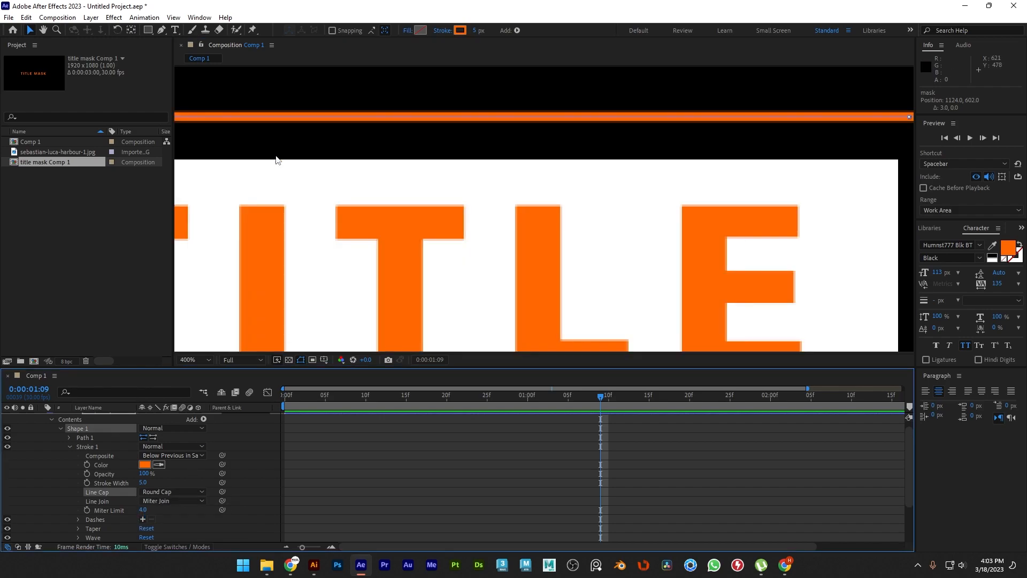
key("space")
left_click_drag(328, 199, 508, 266)
left_click_drag(308, 156, 455, 181)
left_click(446, 173)
left_click(364, 208)
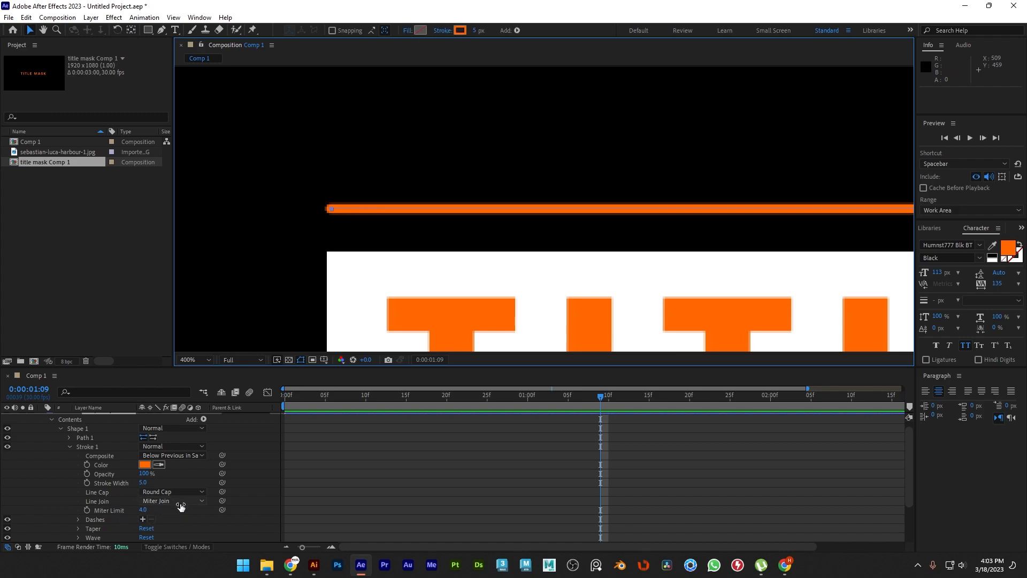
- Add a dash of 10 to the stepped line's stroke, check the whole title, and collapse the layer's properties
left_click(143, 518)
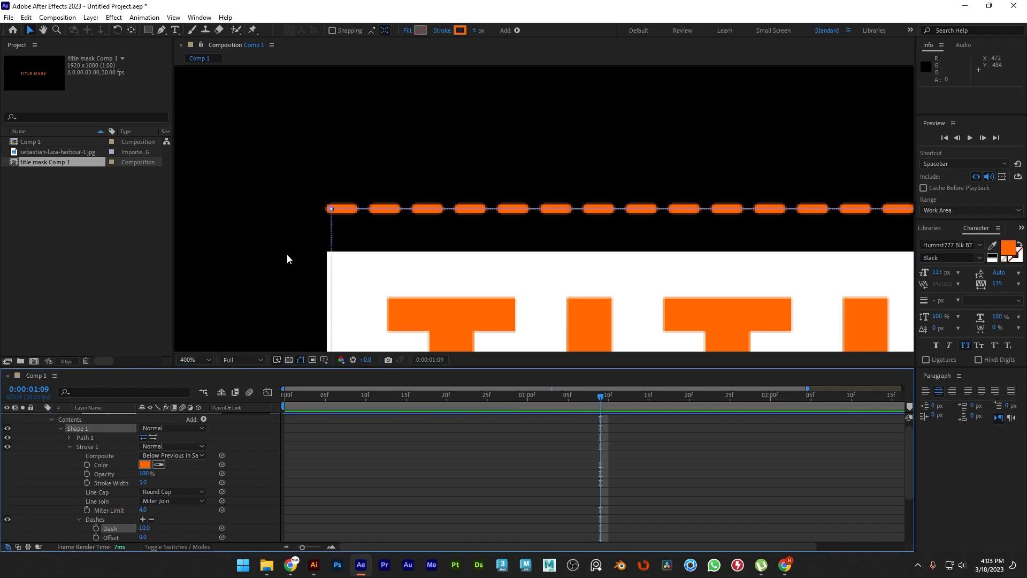
scroll(285, 231, "down", 2)
left_click_drag(644, 280, 496, 264)
left_click(480, 325)
left_click_drag(635, 298, 583, 279)
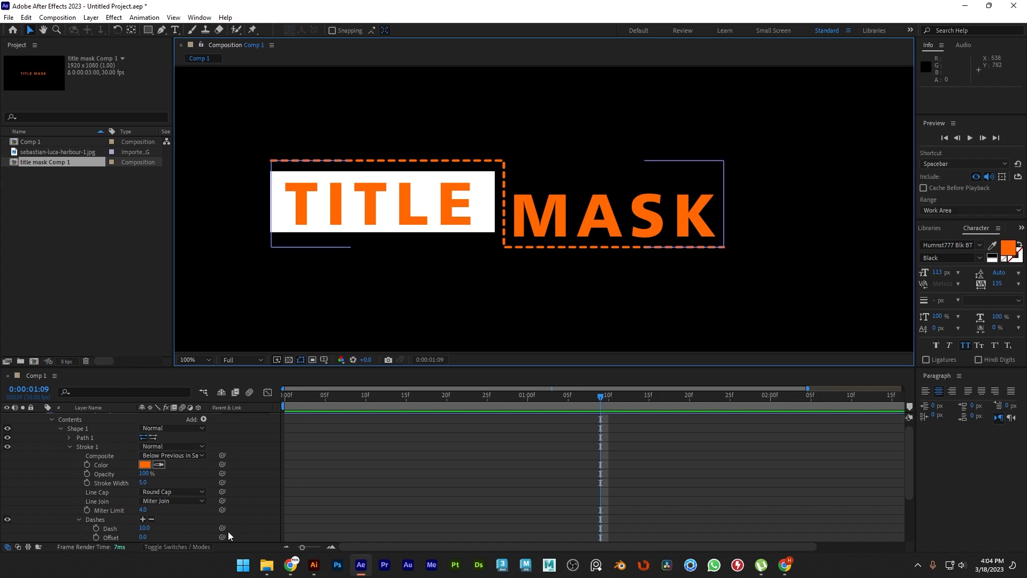
left_click(70, 446)
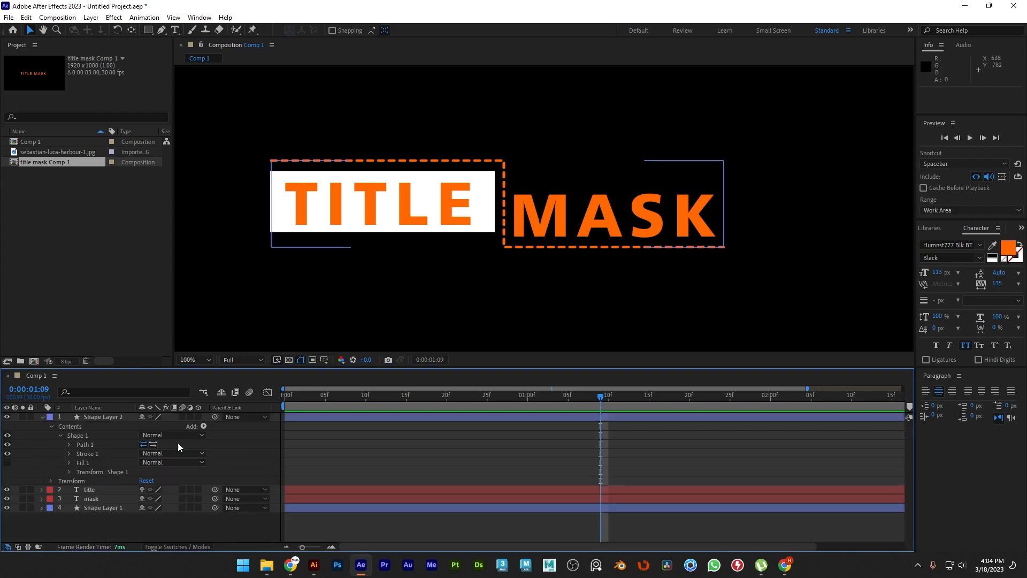
left_click(44, 418)
- Reorder the layers so Shape Layer 2 sits below both text layers and directly above Shape Layer 1
left_click(114, 444)
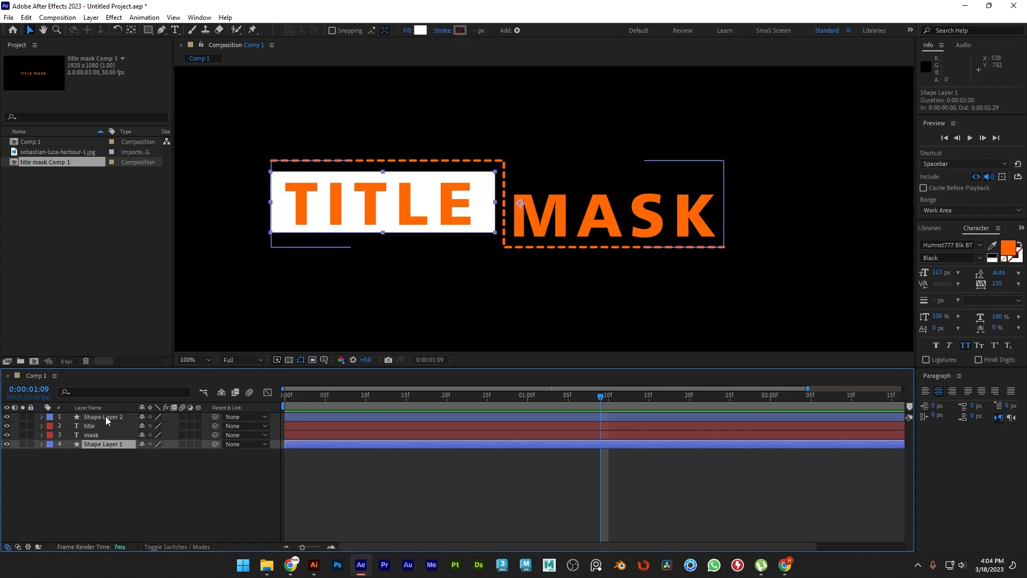
left_click_drag(113, 416, 112, 438)
left_click(44, 465)
- Return the playhead to the first frame and toggle the white rectangle layer's visibility off and on
left_click_drag(309, 396, 275, 396)
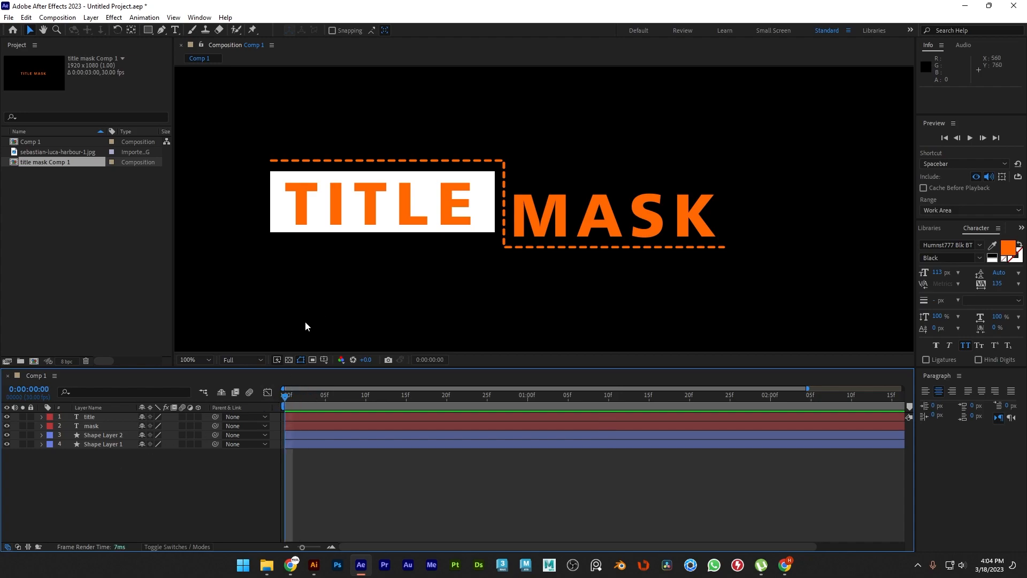
left_click(271, 231)
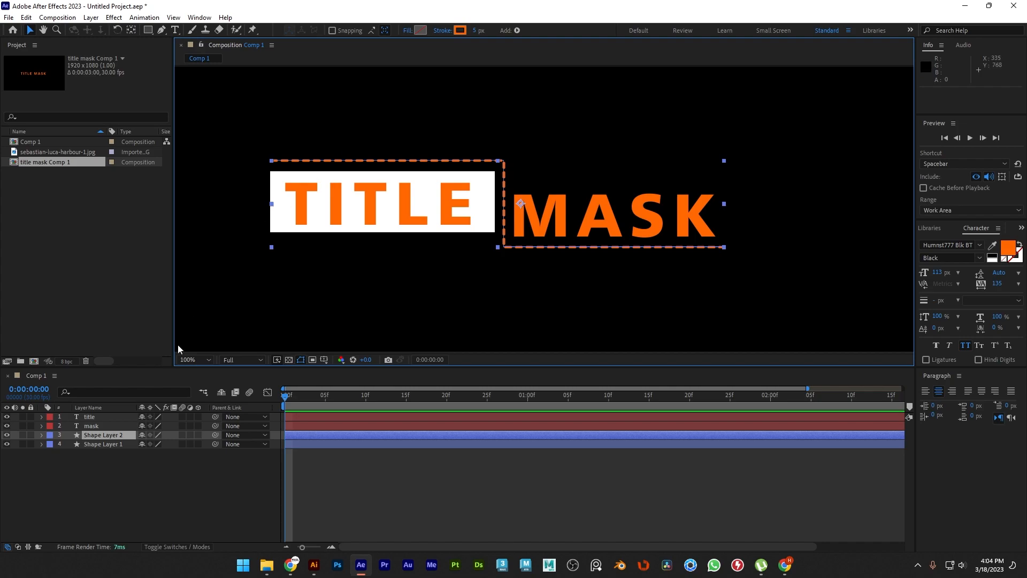
left_click(104, 435)
left_click(92, 444)
left_click(7, 444)
left_click(7, 444)
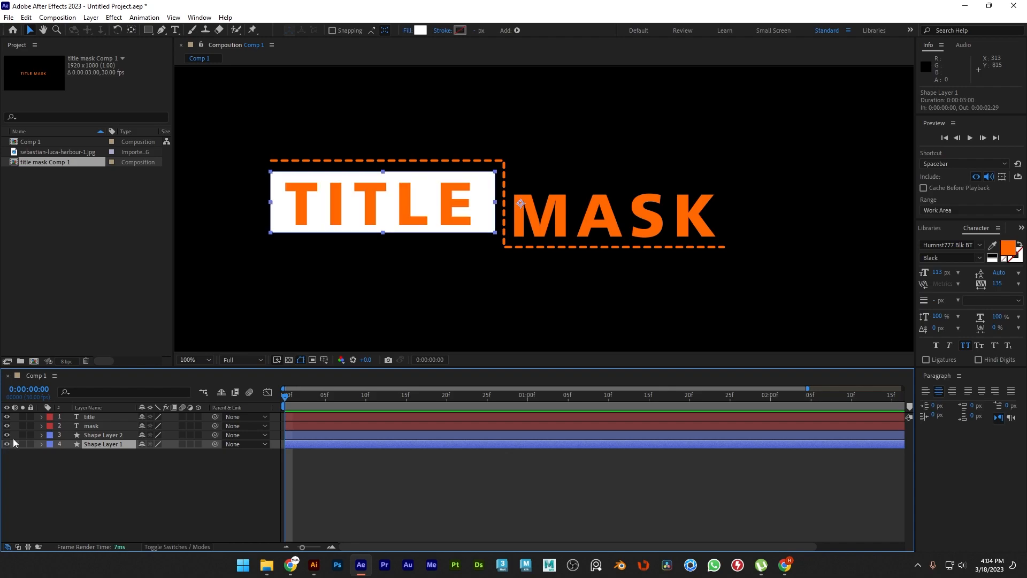
- Unlink the Scale proportions of the white rectangle's layer and add a Scale keyframe at the first frame
left_click(41, 444)
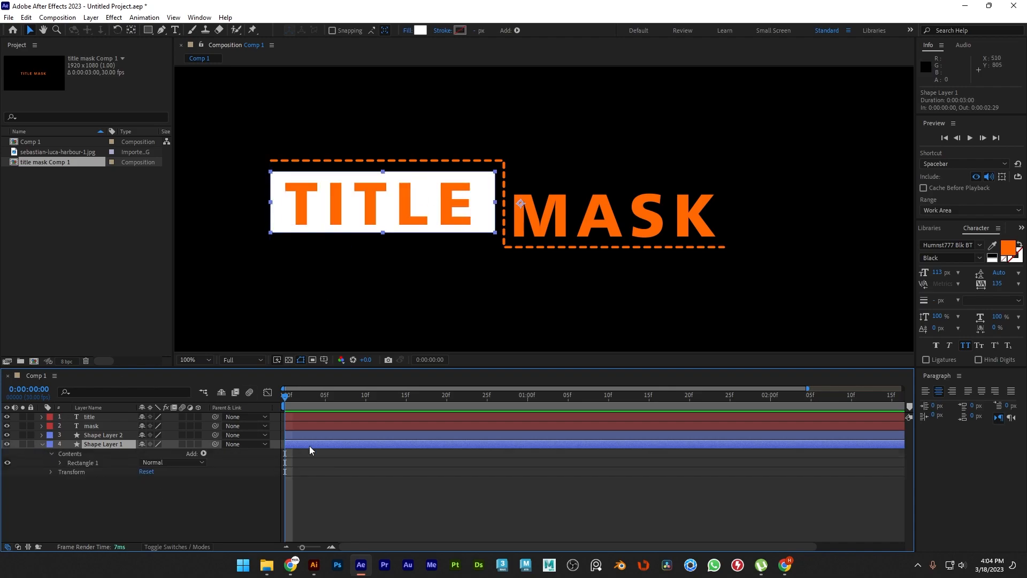
left_click(52, 471)
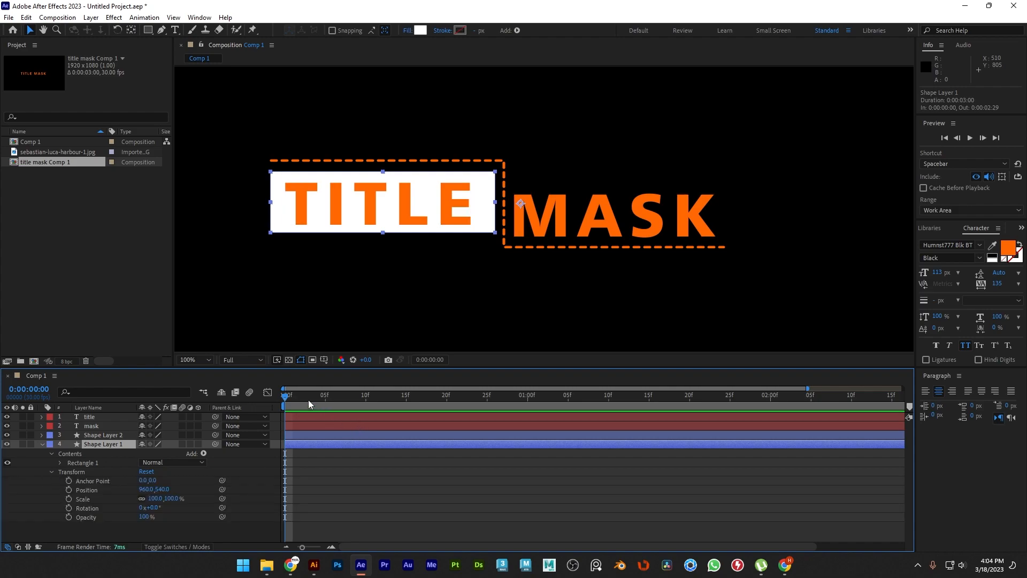
left_click(142, 498)
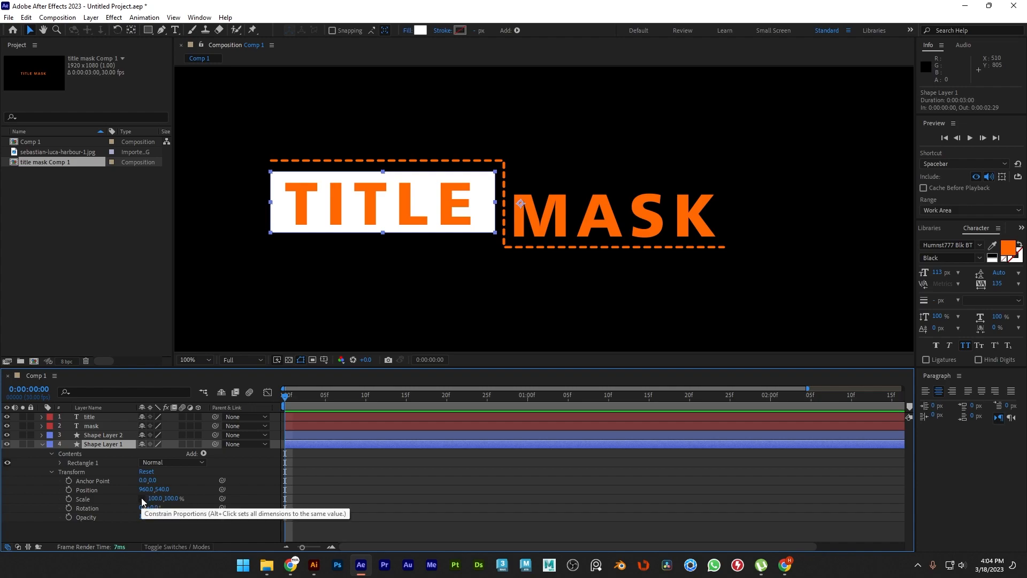
left_click(69, 498)
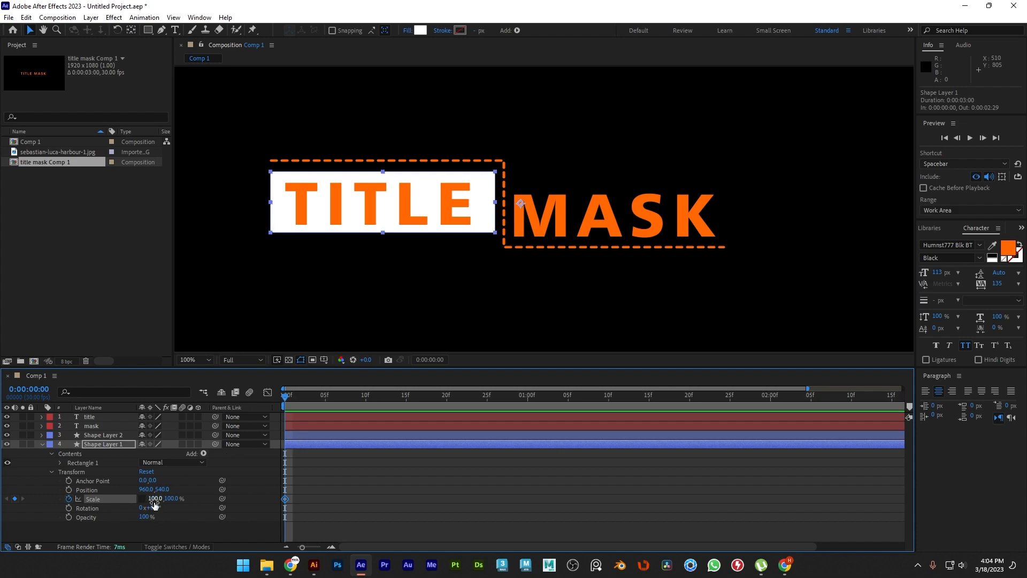
- Set the horizontal Scale of the white rectangle's layer to 0% at the first frame
left_click_drag(152, 498, 98, 496)
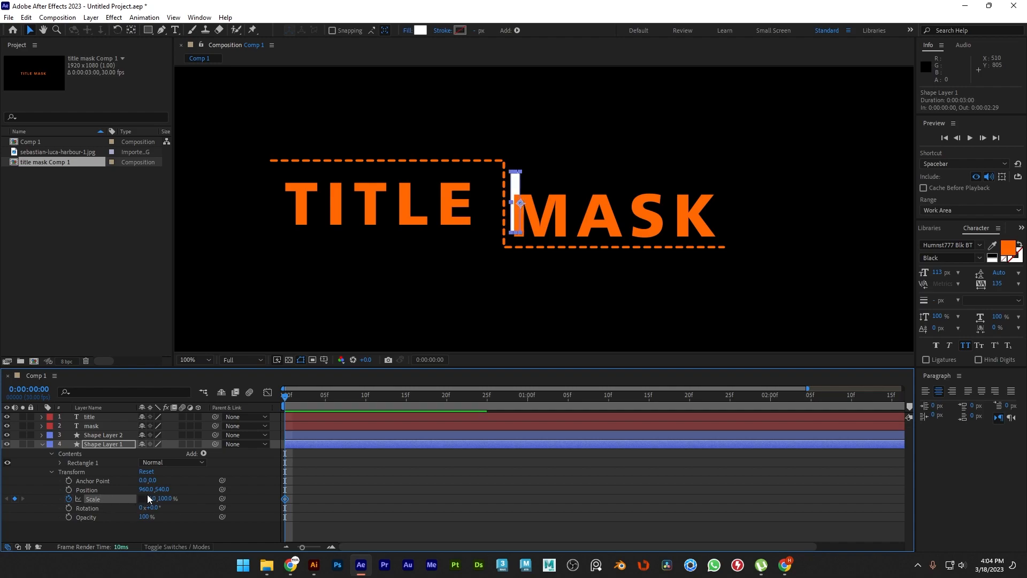
left_click(153, 499)
left_click(150, 498)
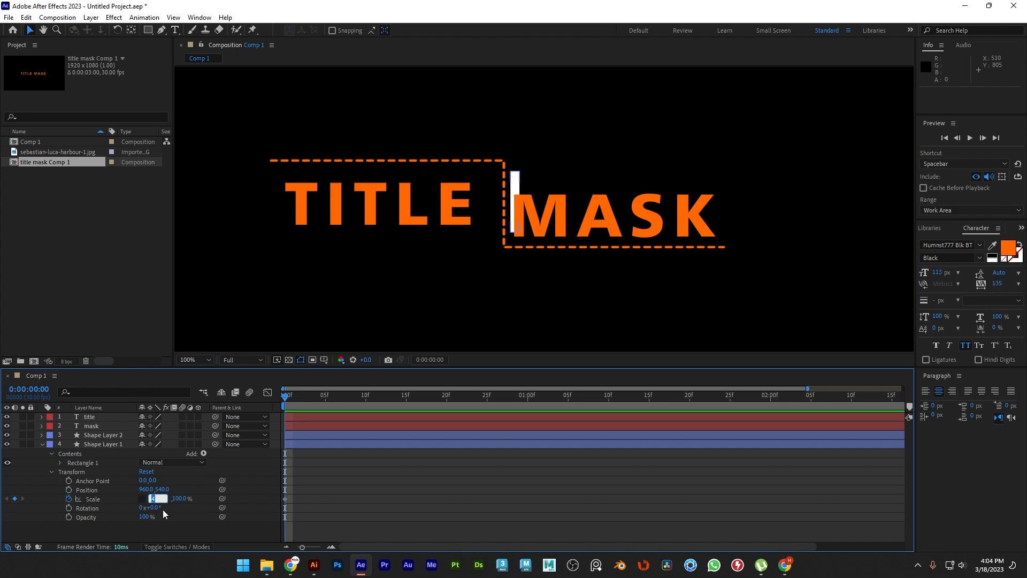
key("Return")
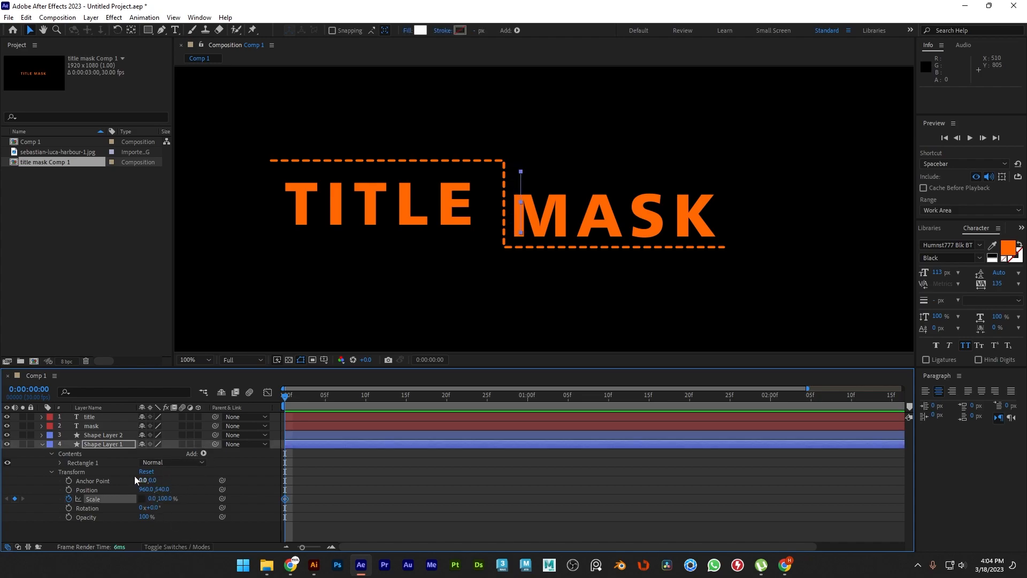
- Shift the rectangle layer's X position to 908, keyframe its horizontal Scale at 87% on frame 20, and scrub through the motion
left_click_drag(142, 489, 110, 482)
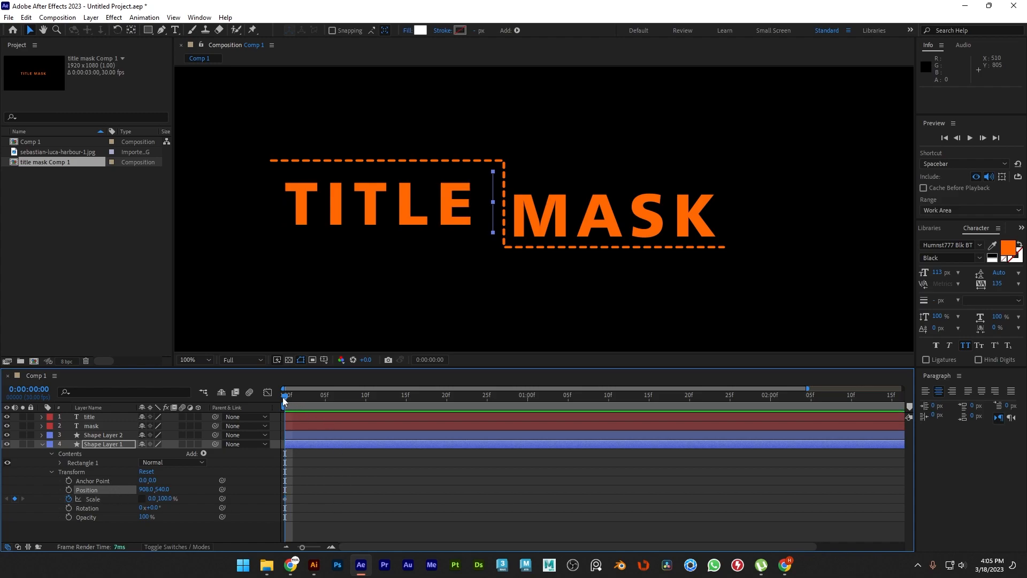
left_click_drag(281, 397, 447, 407)
left_click_drag(151, 498, 196, 496)
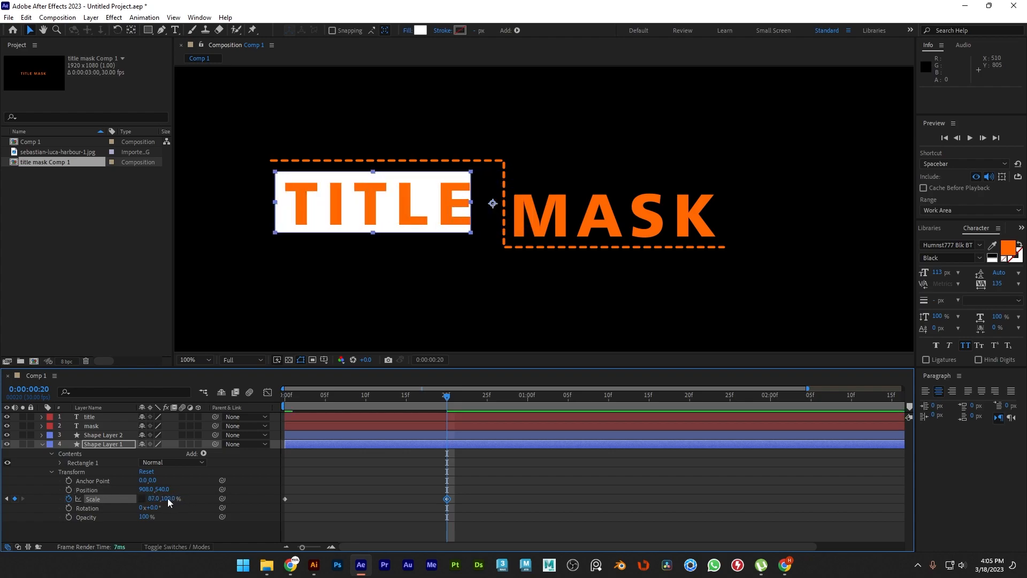
mouse_move(323, 394)
left_mouse_down()
mouse_move(272, 397)
mouse_move(306, 400)
left_mouse_up()
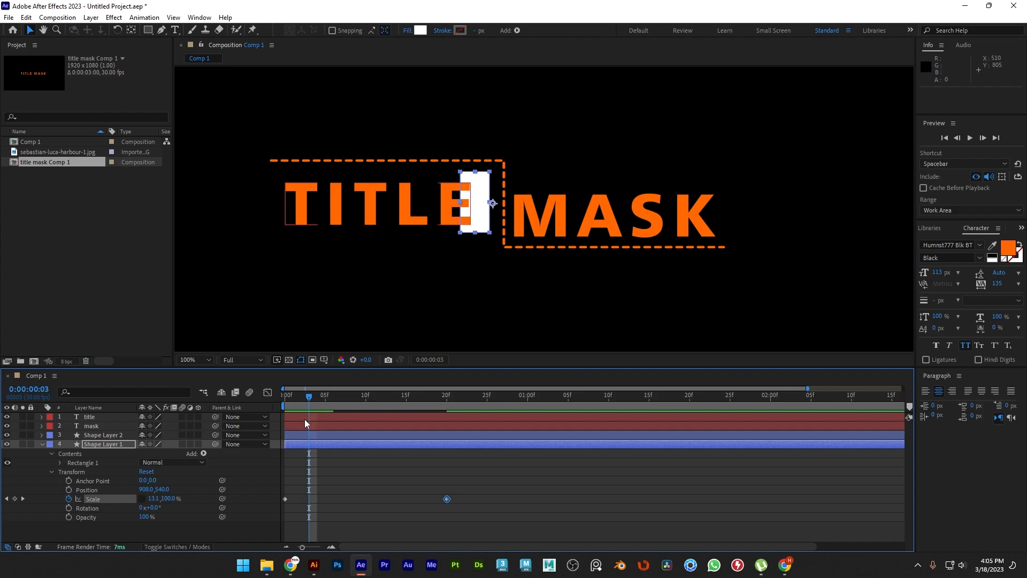
- Undo the rectangle layer's position and scale changes together with its first Scale keyframe
key("ctrl+z")
key("ctrl+z")
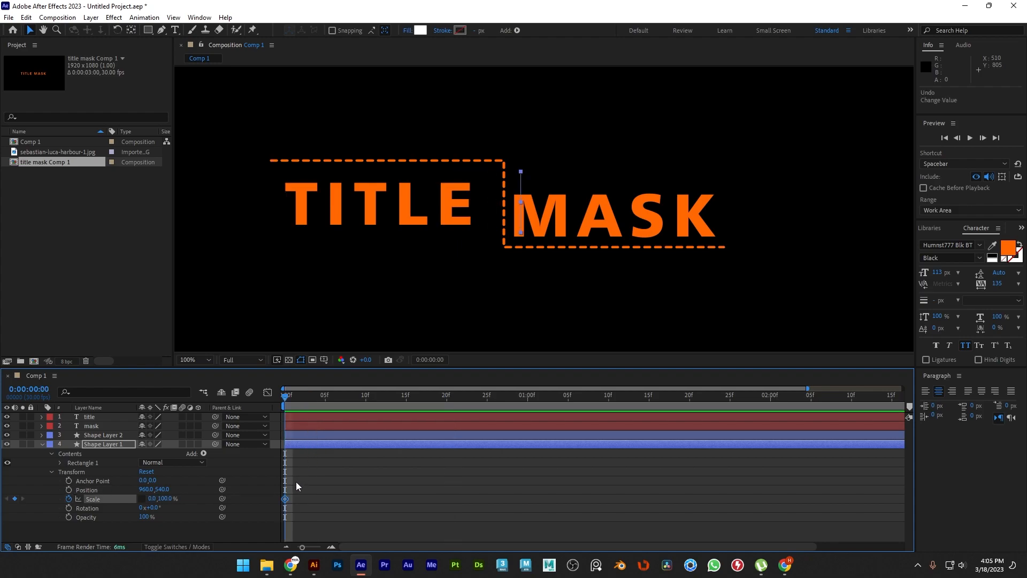
key("ctrl+z")
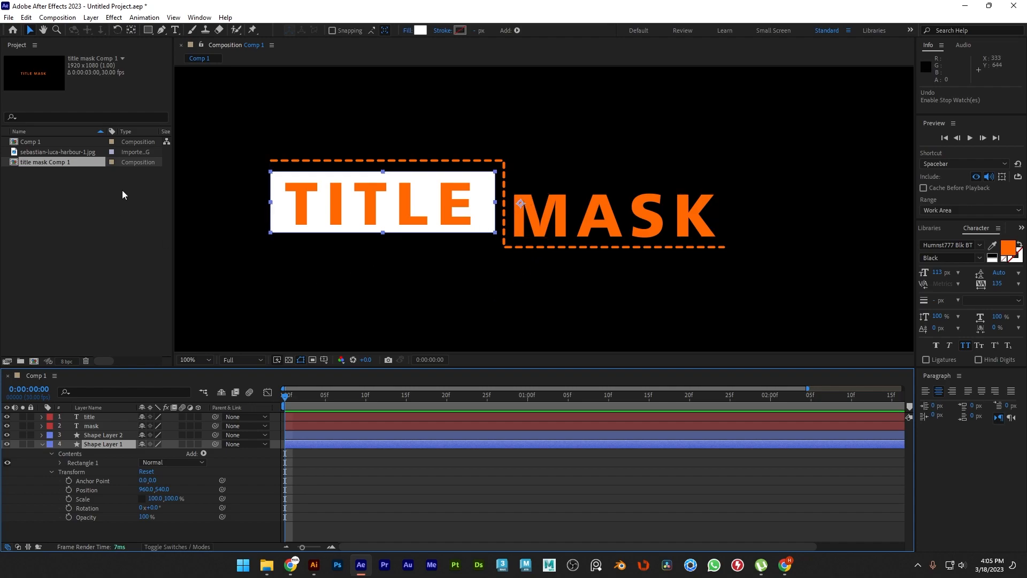
- Move the anchor point of Shape Layer 1 onto the middle of the white rectangle's right edge with the Pan Behind tool
left_click(131, 30)
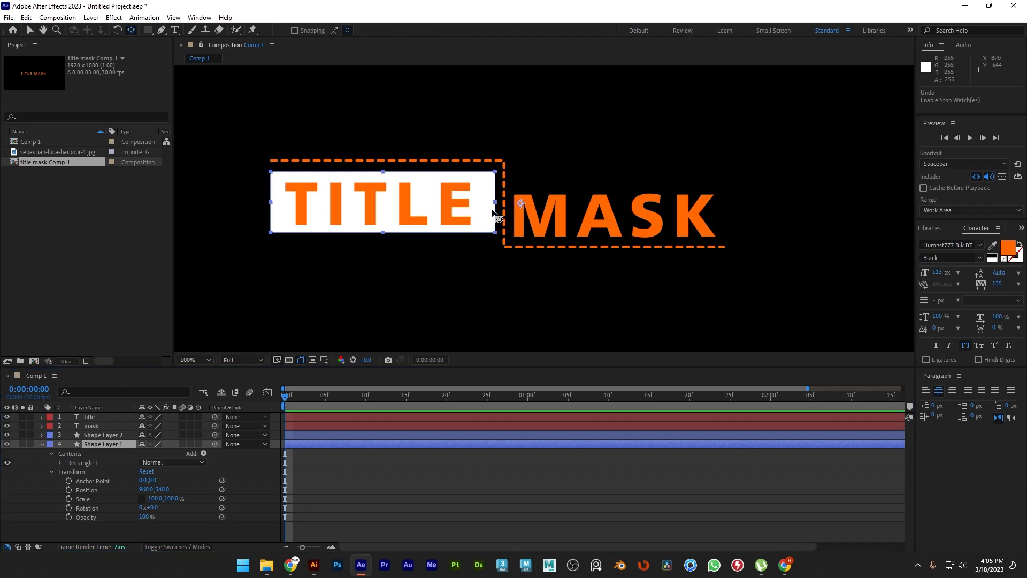
left_click_drag(521, 210, 511, 209)
key("ctrl+z")
left_click(523, 206)
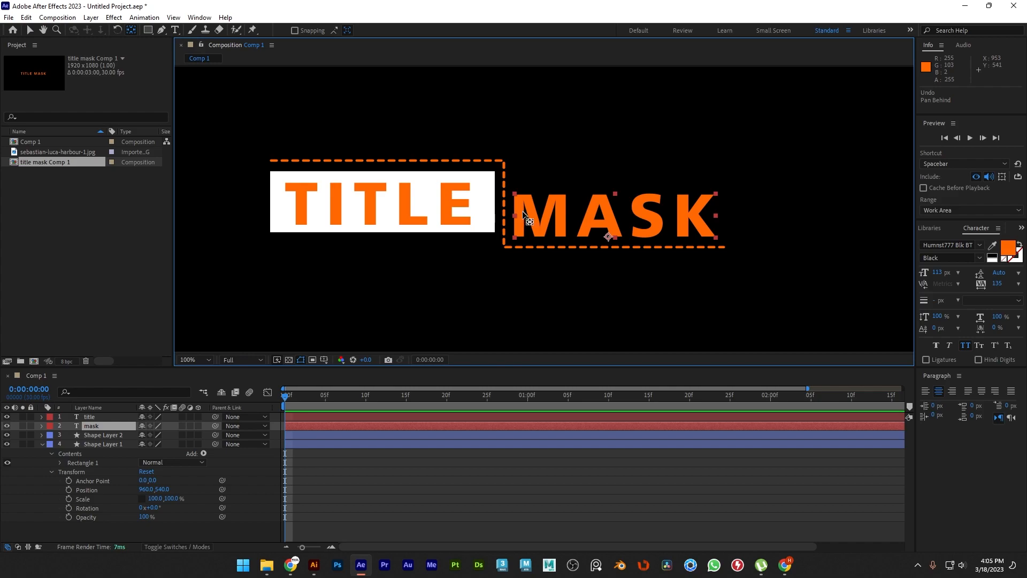
left_click(278, 217)
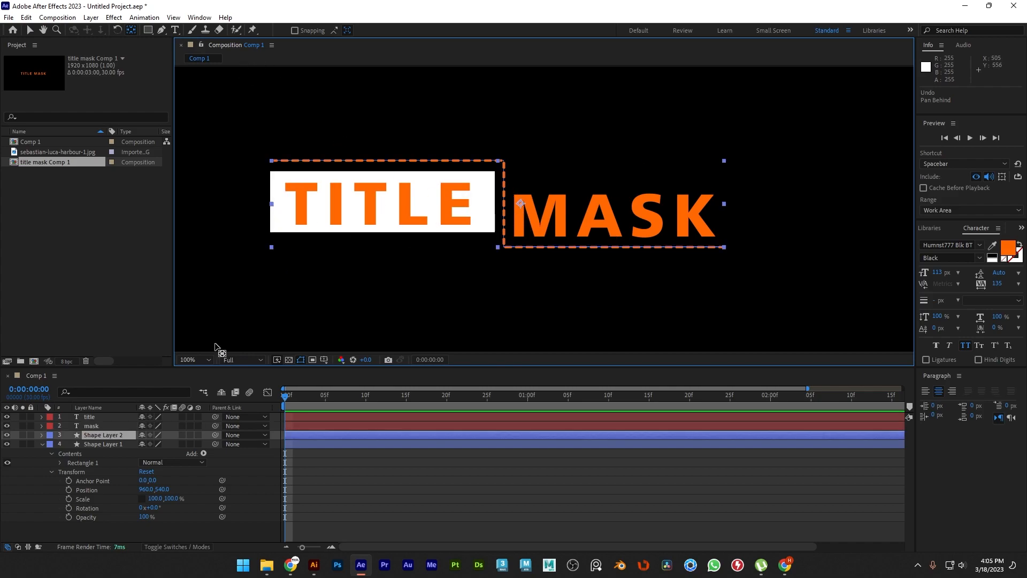
left_click(108, 444)
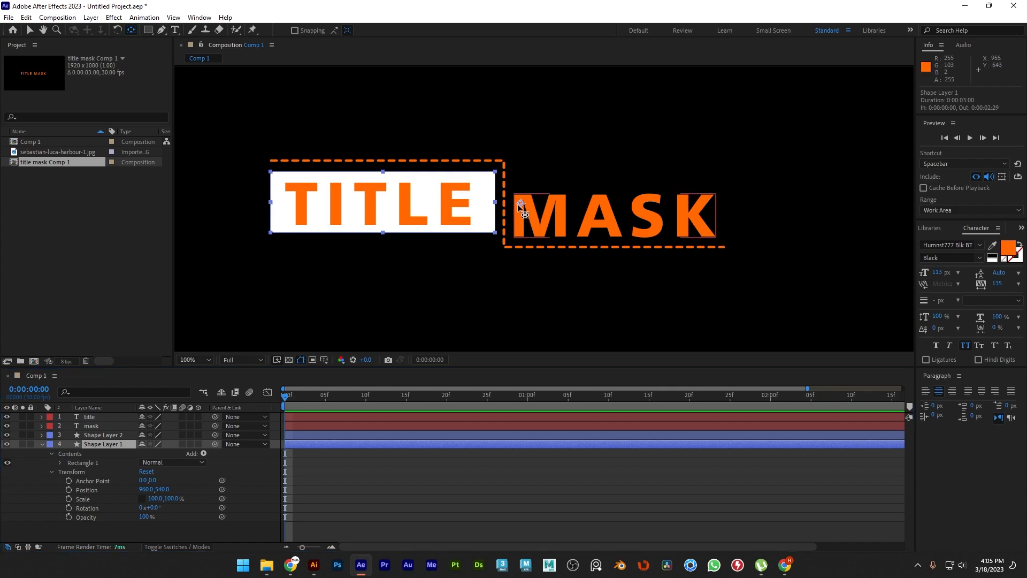
left_click_drag(519, 203, 494, 202)
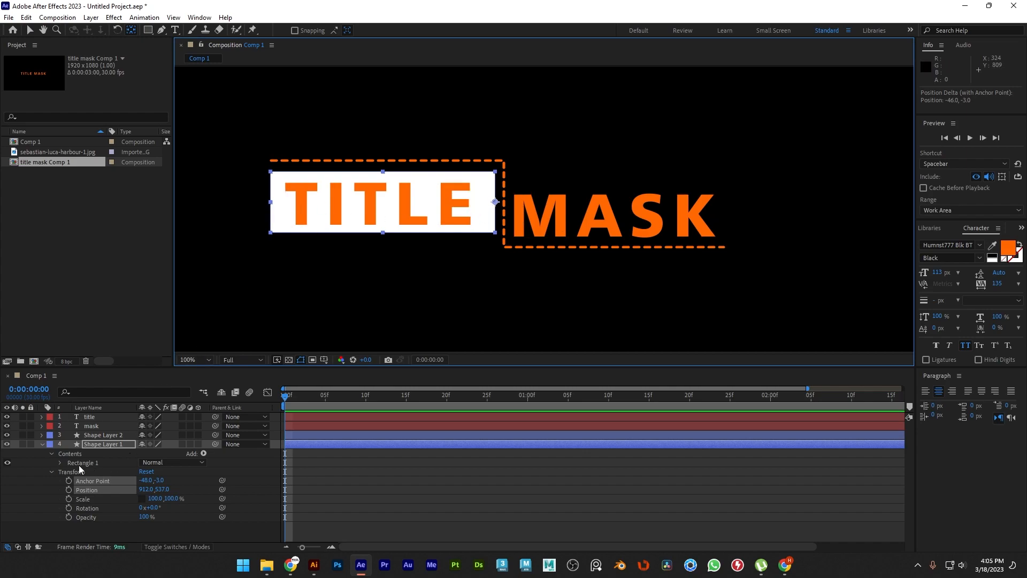
left_click(117, 492)
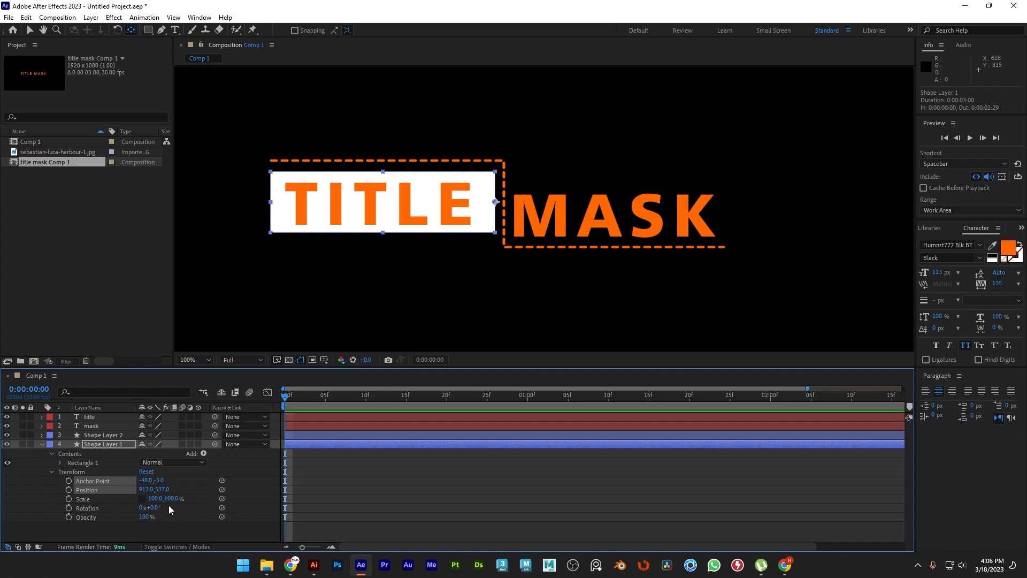
- Add Scale keyframes to Shape Layer 1 at the first frame and frame 15, and unlink its Scale proportions
left_click(69, 499)
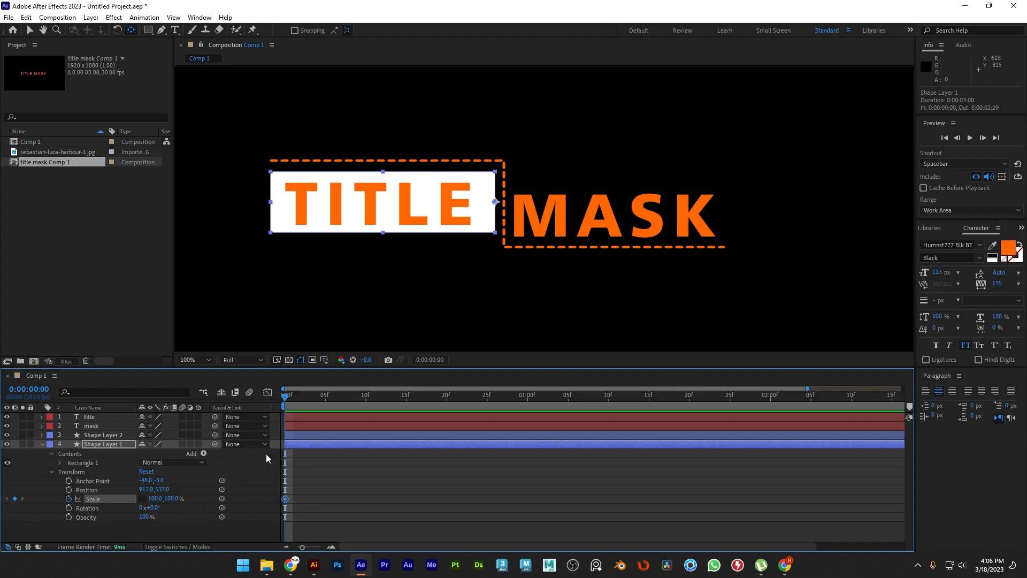
left_click_drag(285, 400, 406, 398)
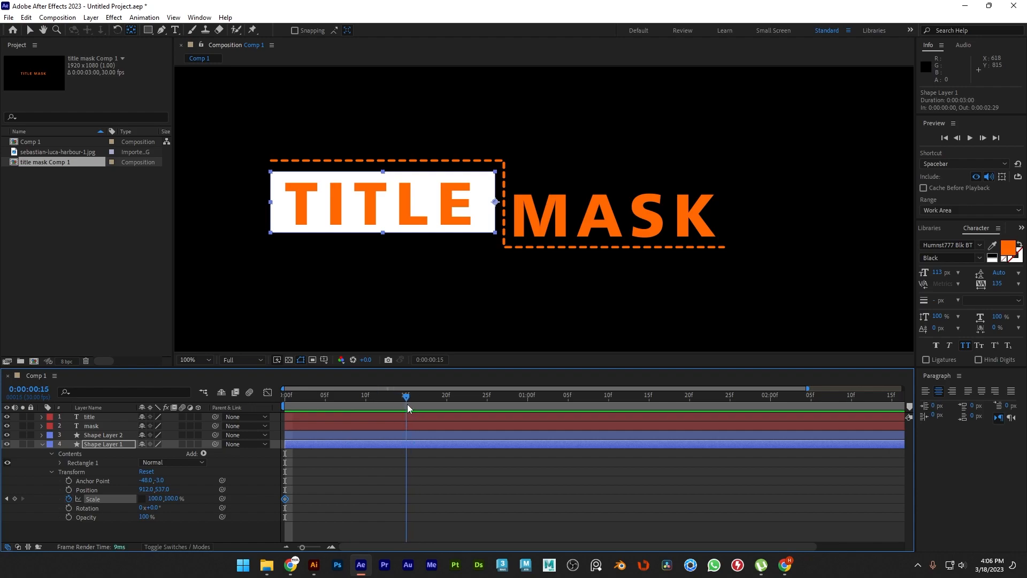
left_click(14, 499)
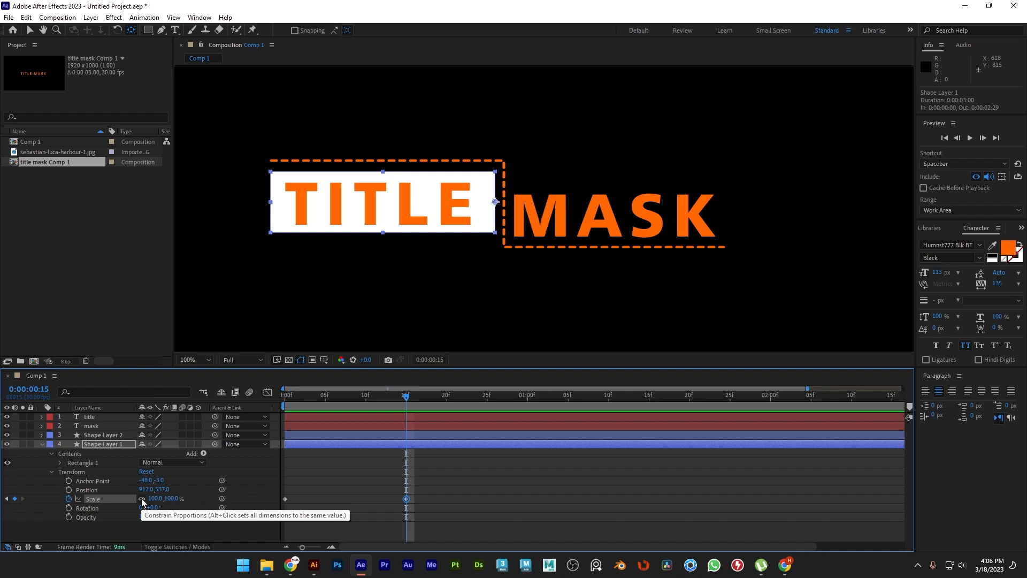
left_click(141, 498)
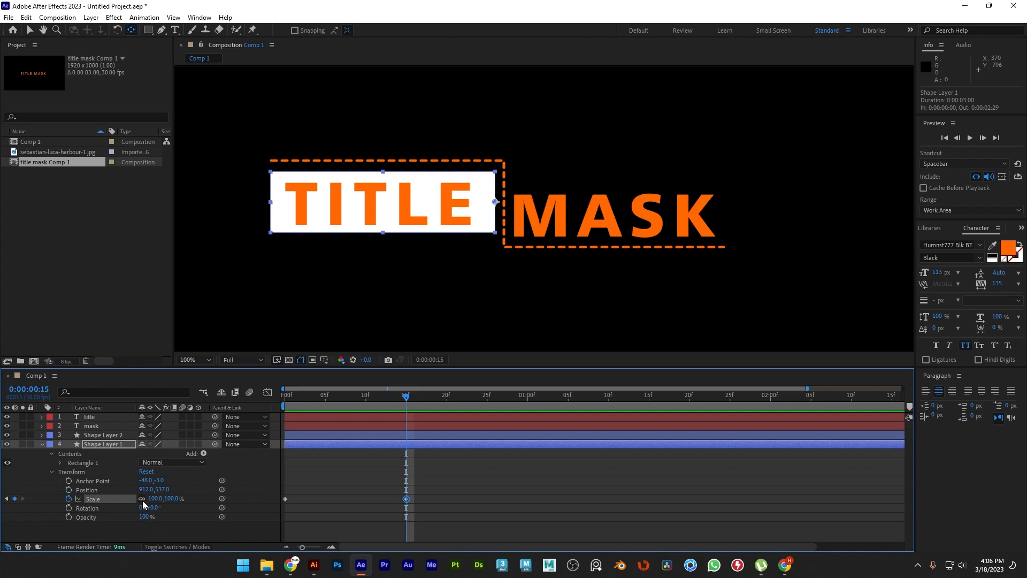
- Try changing the rectangle's horizontal and vertical Scale separately, and undo each change
mouse_move(154, 498)
left_mouse_down()
mouse_move(179, 499)
mouse_move(157, 499)
left_mouse_up()
key("ctrl+z")
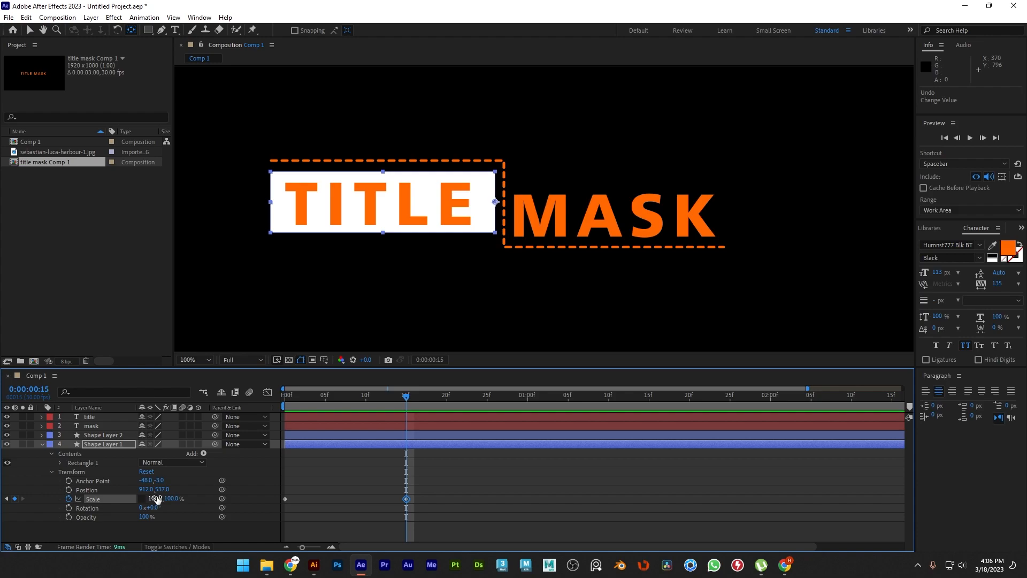
left_click_drag(157, 498, 176, 492)
key("ctrl+z")
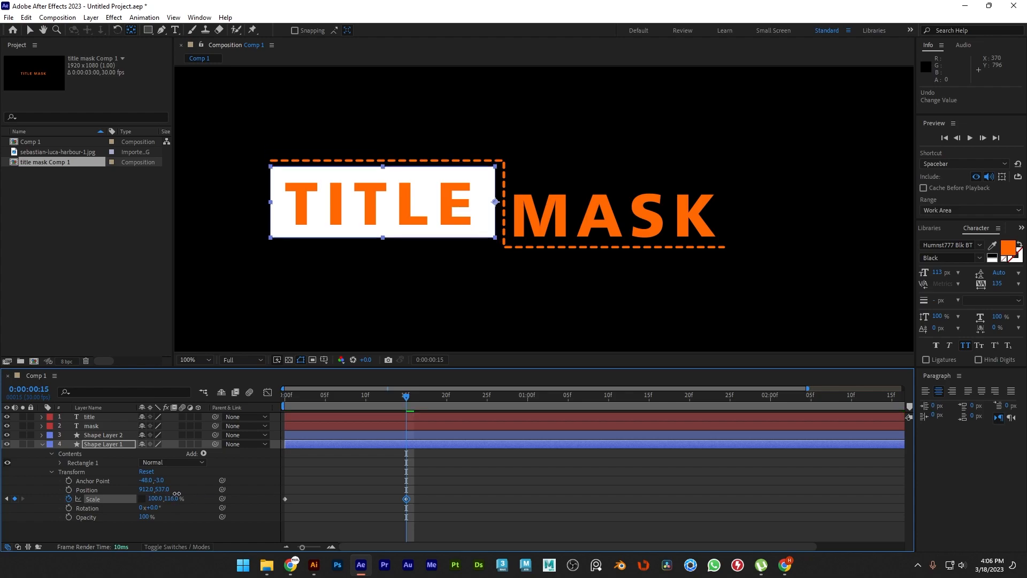
key("ctrl+z")
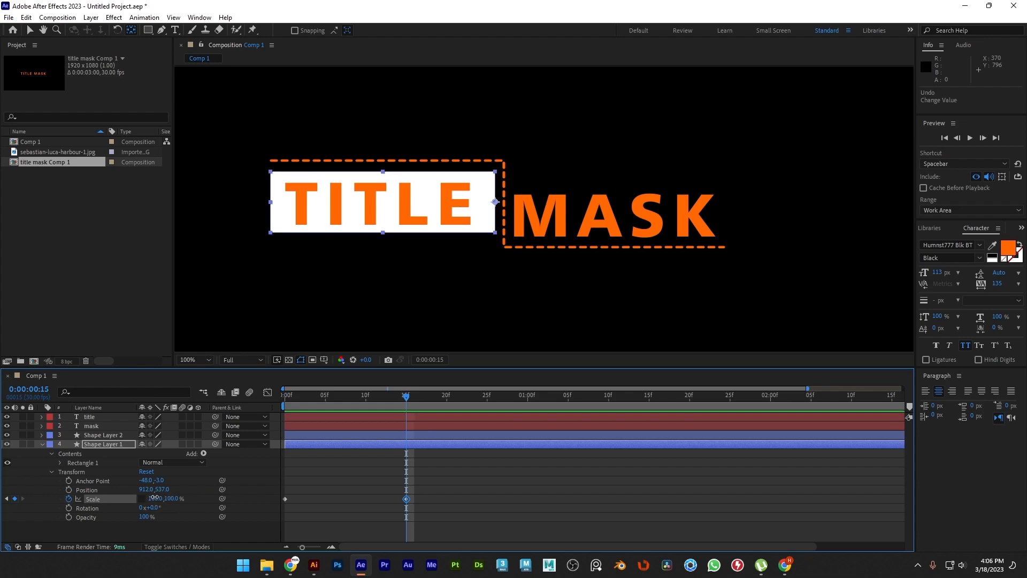
- Try a horizontal Scale of 0% on the rectangle's frame 15 keyframe, and restore it to 100%
left_click_drag(154, 497, 100, 493)
left_click(151, 498)
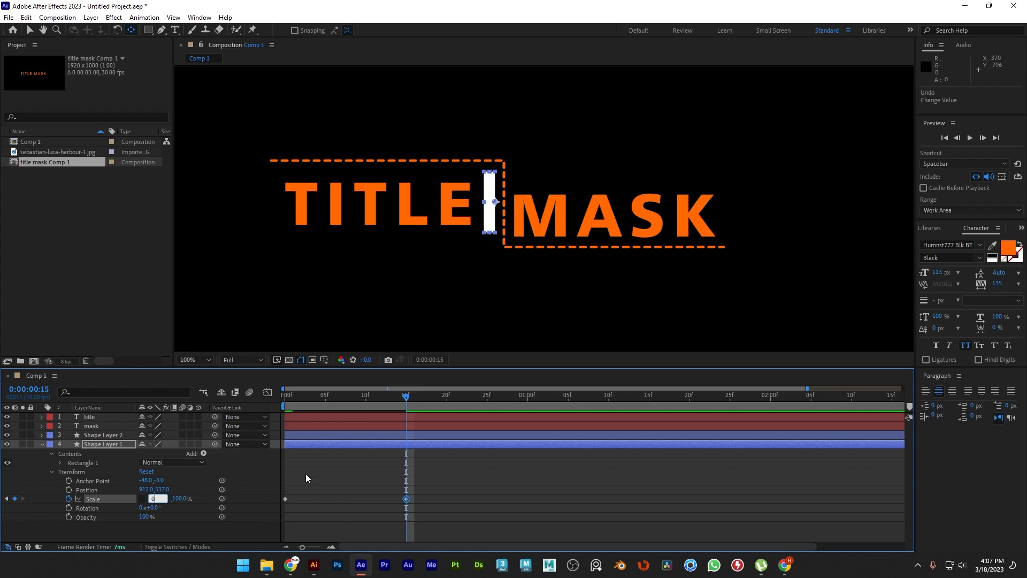
key("Return")
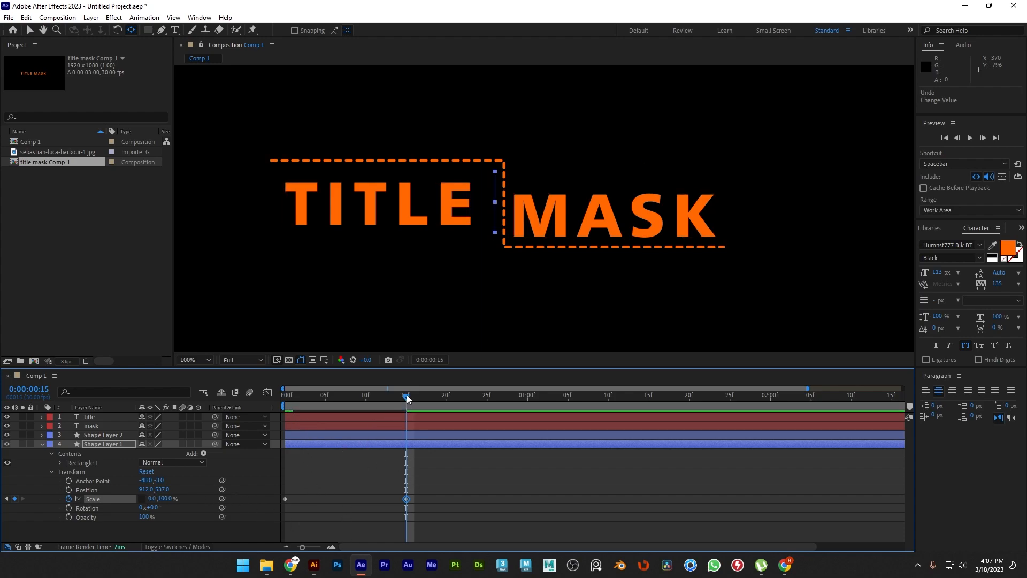
left_click(152, 498)
type("100")
key("Return")
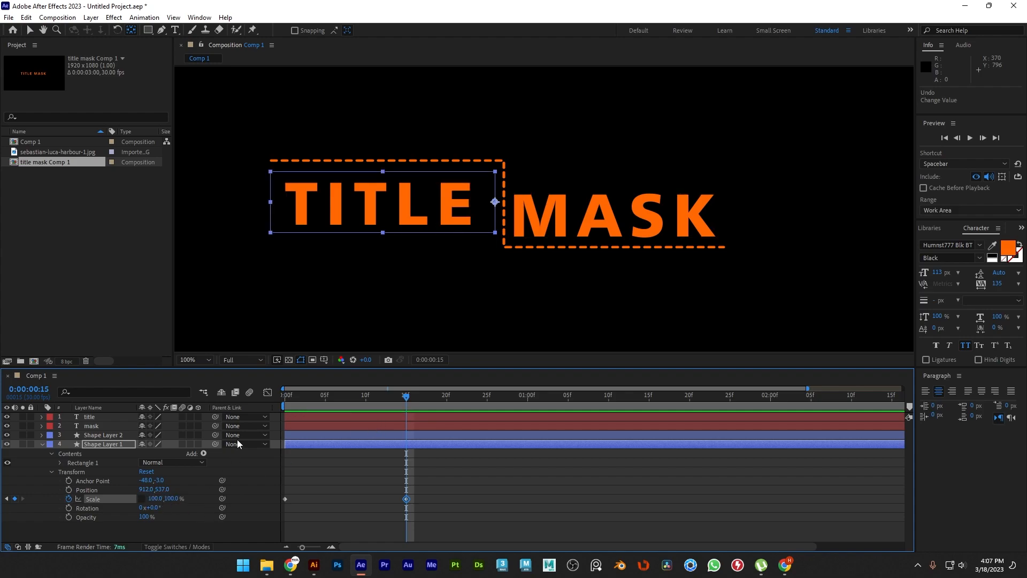
- Set the rectangle's horizontal Scale to 0% at the first frame, preview the animation, and park the playhead at frame 15
left_click_drag(309, 397, 250, 399)
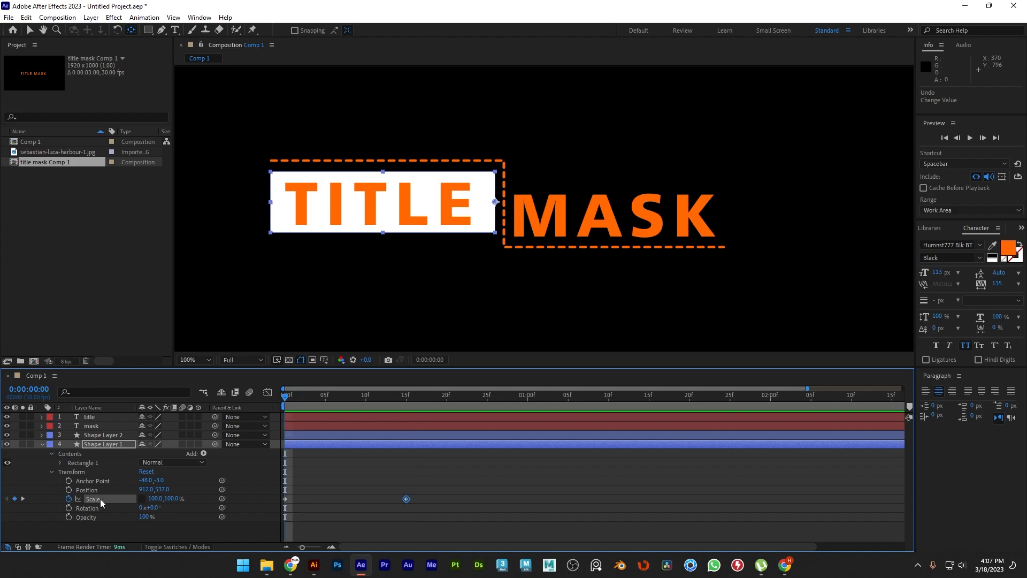
left_click(156, 498)
key("Return")
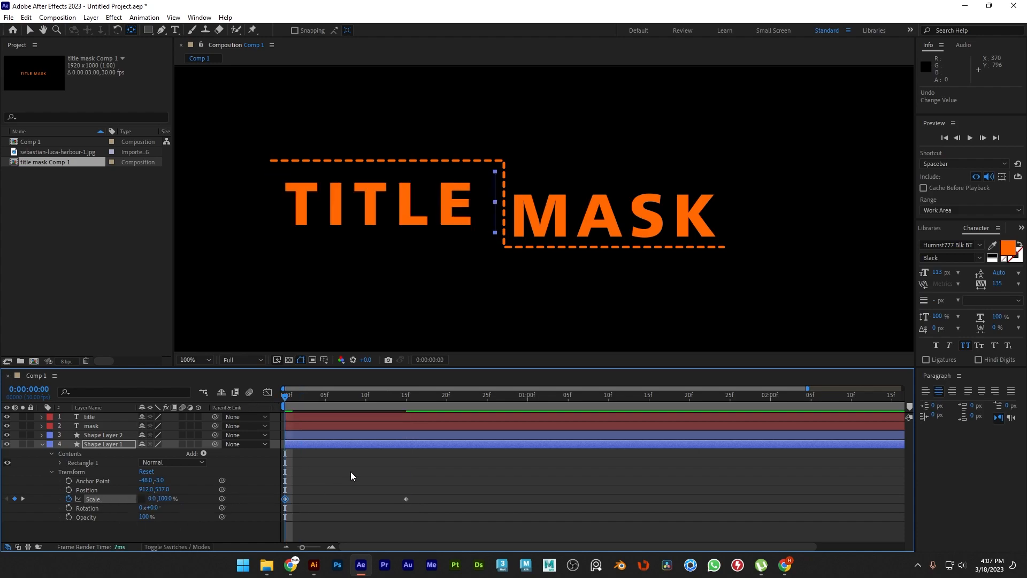
mouse_move(285, 399)
left_mouse_down()
mouse_move(406, 410)
mouse_move(280, 406)
left_mouse_up()
key("space")
key("space")
left_click_drag(473, 400, 405, 412)
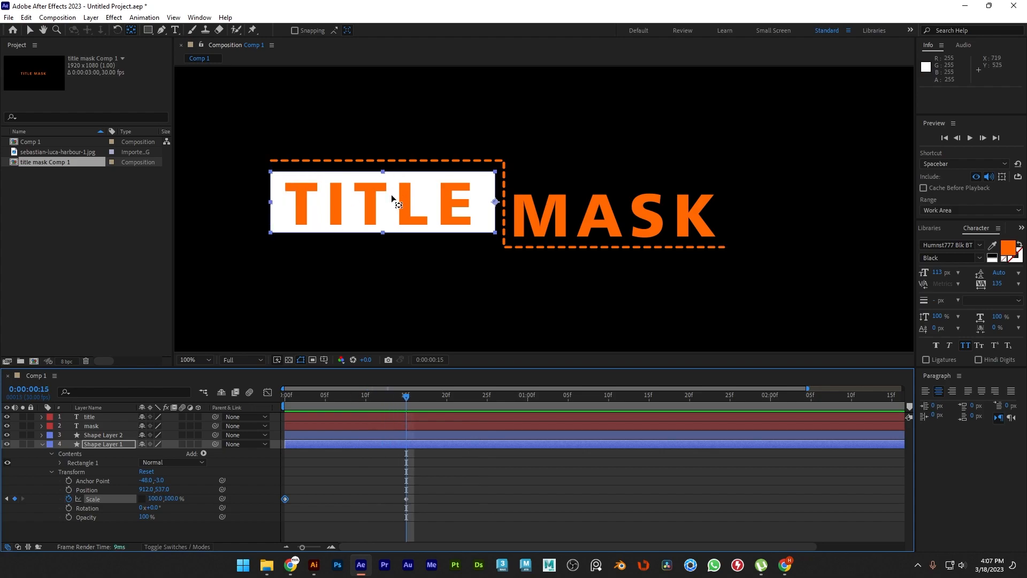
- Collapse Shape Layer 1, select the dashed line's layer, Shape Layer 2, and toggle its visibility off and on
left_click(272, 161)
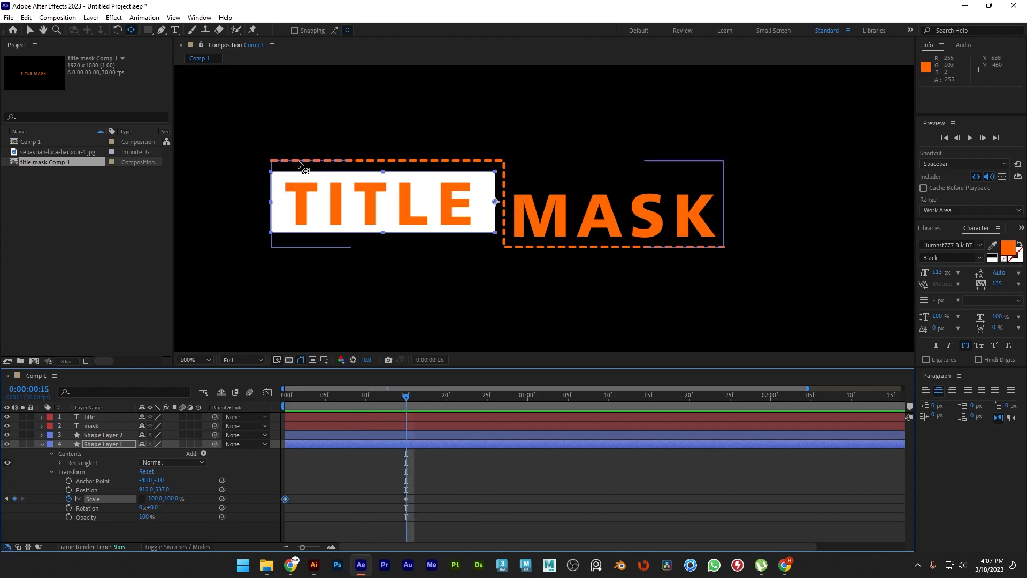
left_click(43, 443)
left_click(109, 416)
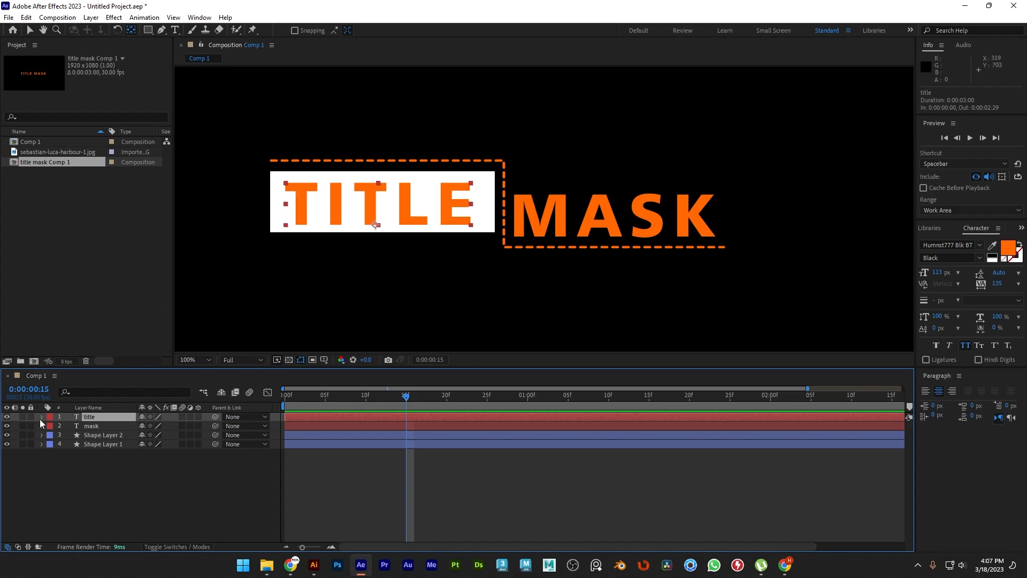
left_click(113, 435)
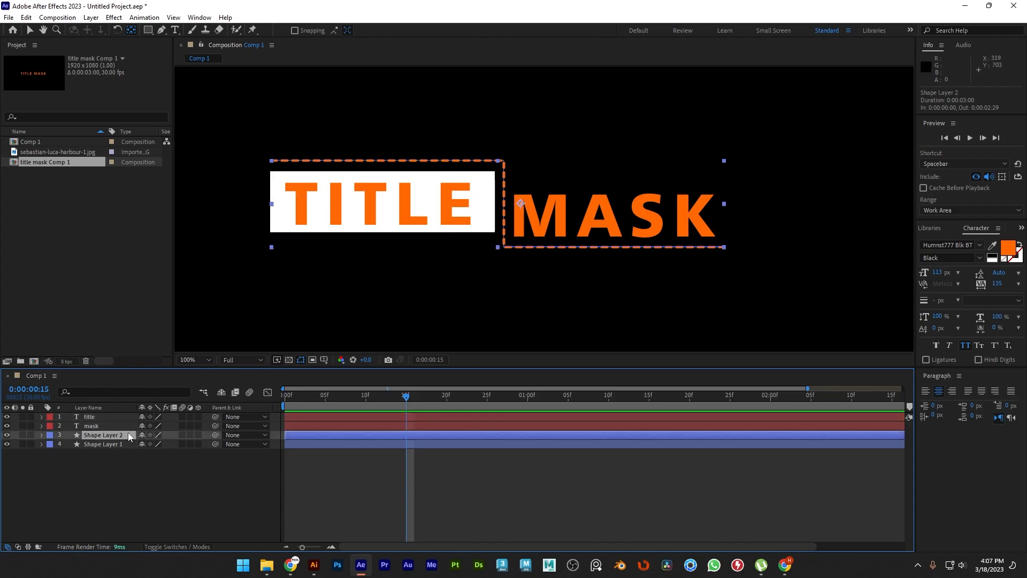
left_click(6, 435)
left_click(6, 435)
- Expand Shape Layer 2 and add a Trim Paths operator to its contents
left_click(40, 435)
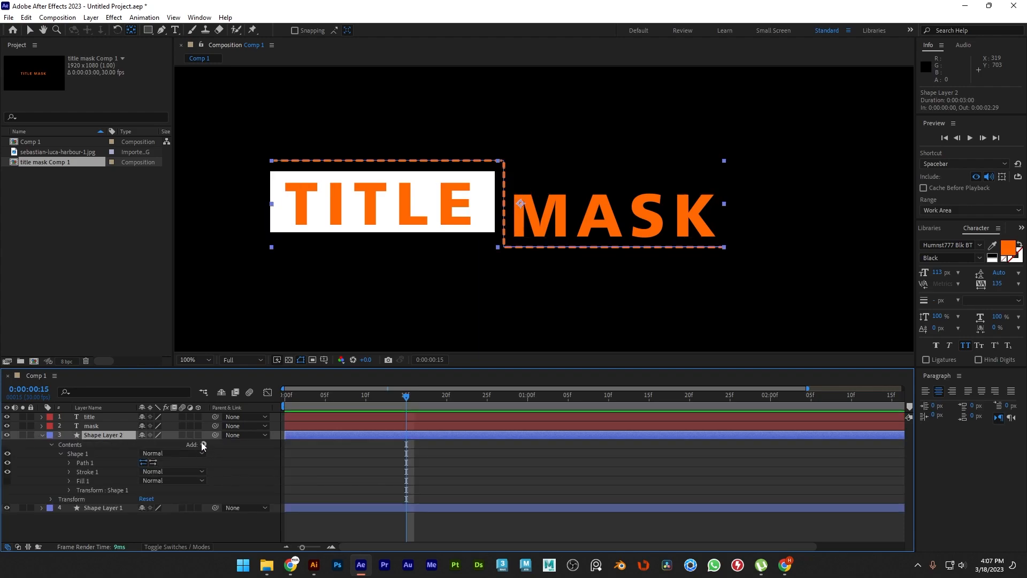
left_click(204, 444)
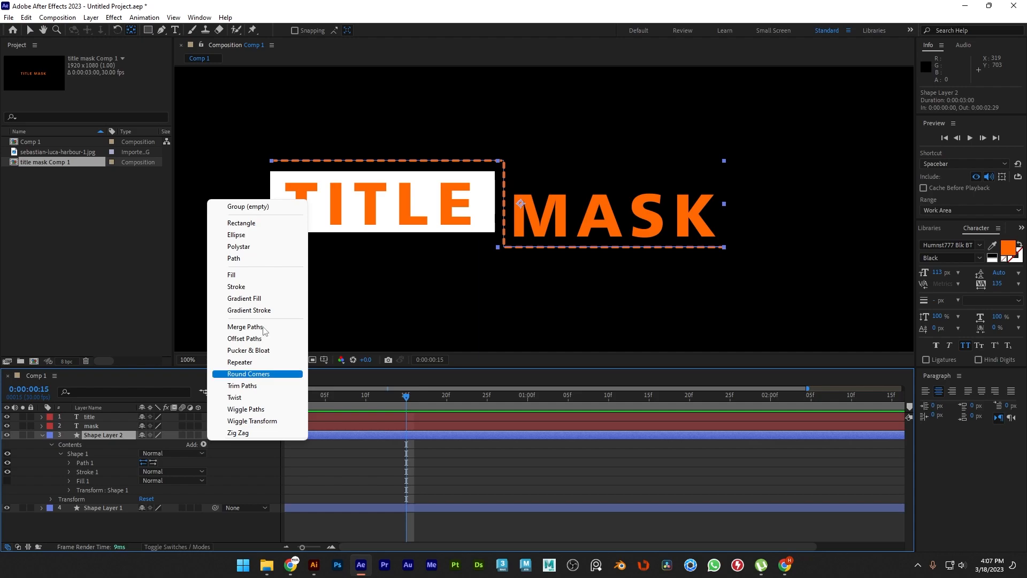
left_click(257, 385)
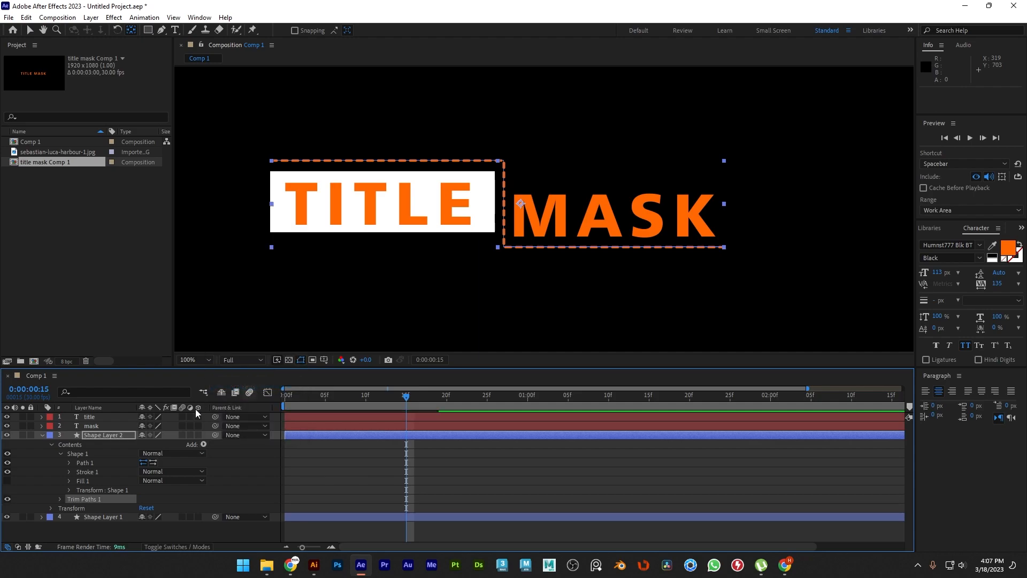
- Set both the Start and End of the dashed line's Trim Paths to 50%
left_click(60, 499)
mouse_move(142, 507)
left_mouse_down()
mouse_move(158, 508)
mouse_move(141, 489)
mouse_move(158, 495)
mouse_move(136, 495)
mouse_move(140, 516)
mouse_move(122, 516)
left_mouse_up()
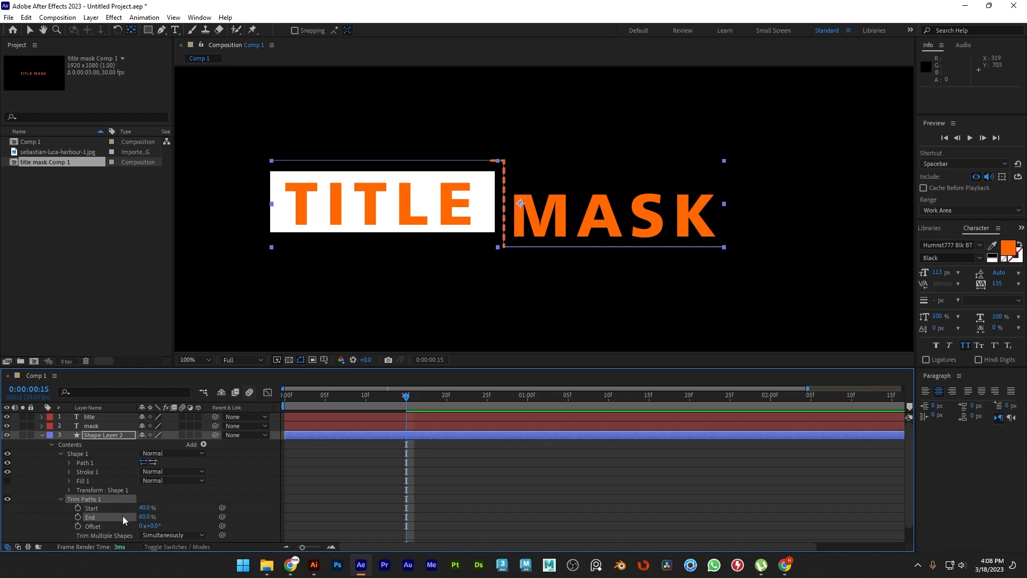
left_click(147, 517)
type("50")
key("Return")
left_click(144, 508)
type("5")
key("Return")
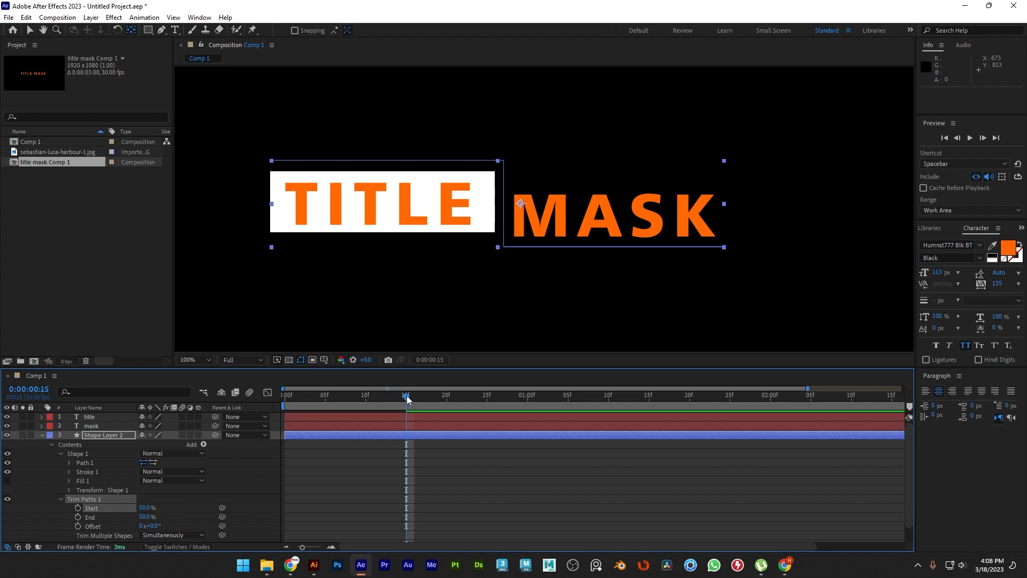
- Set Trim Paths keyframes for both Start and End at 50% on the dashed line's first frame
left_click_drag(406, 396, 266, 402)
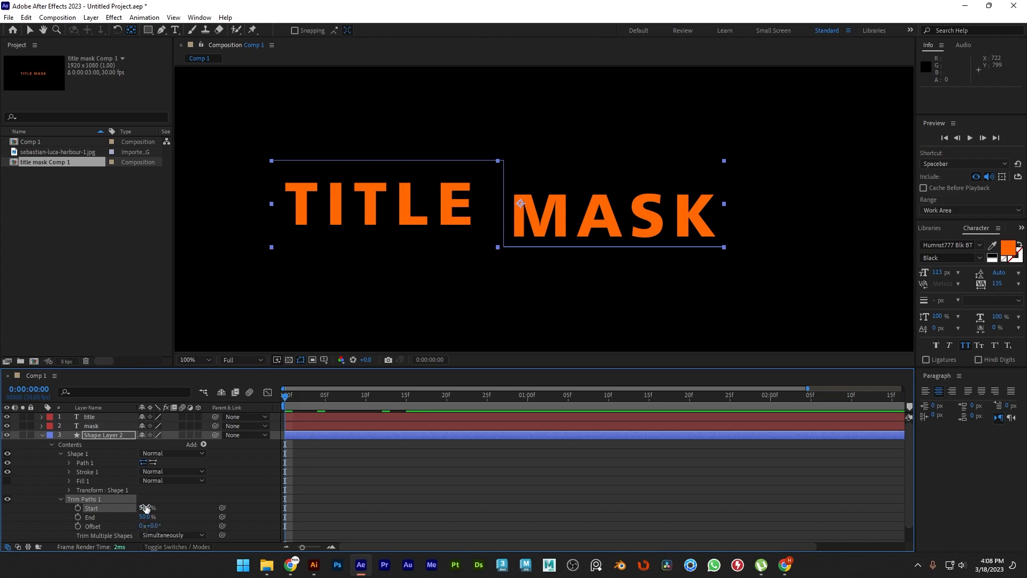
left_click_drag(146, 508, 146, 507)
key("ctrl+z")
left_click(78, 517)
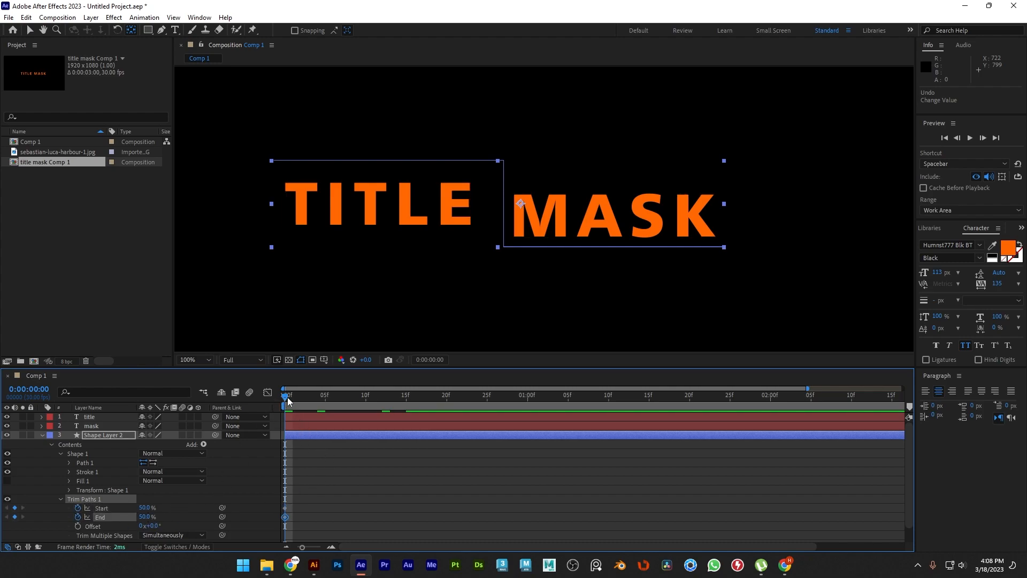
- At frame 20, keyframe the dashed line's Trim Paths End at 100% and Start at 0%
left_click_drag(289, 402, 408, 402)
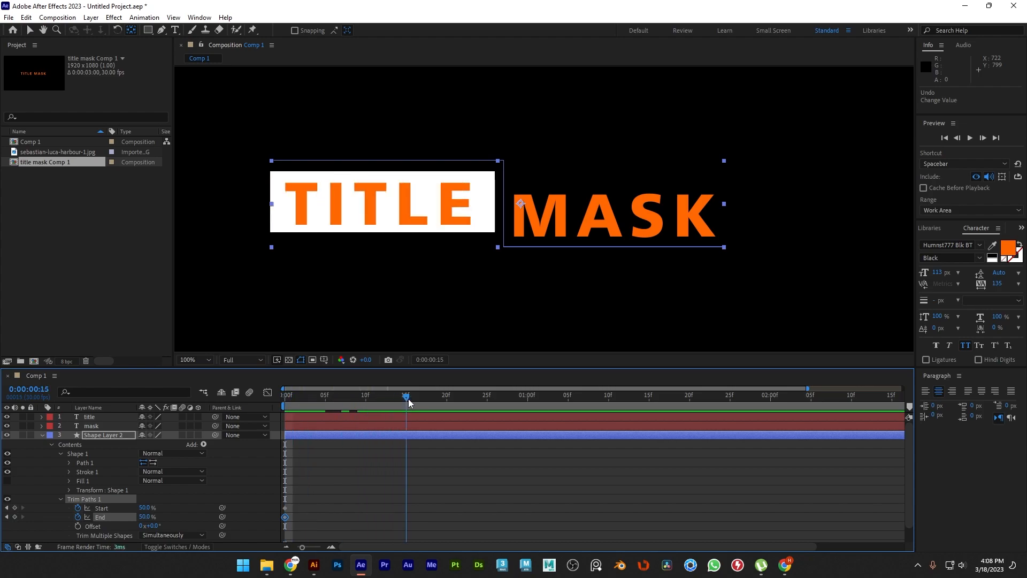
left_click_drag(408, 399, 447, 402)
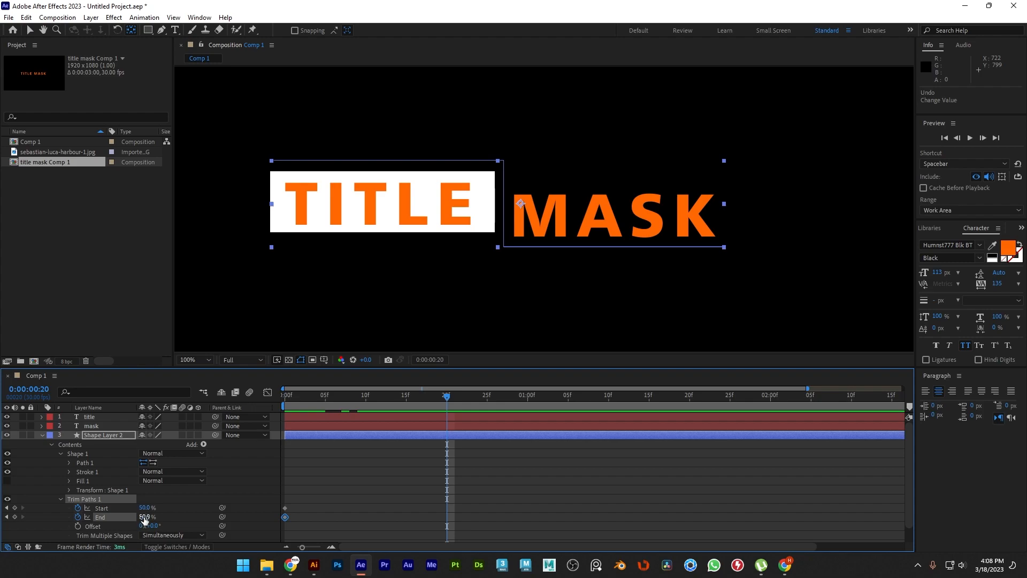
mouse_move(142, 517)
left_mouse_down()
mouse_move(133, 518)
mouse_move(172, 517)
left_mouse_up()
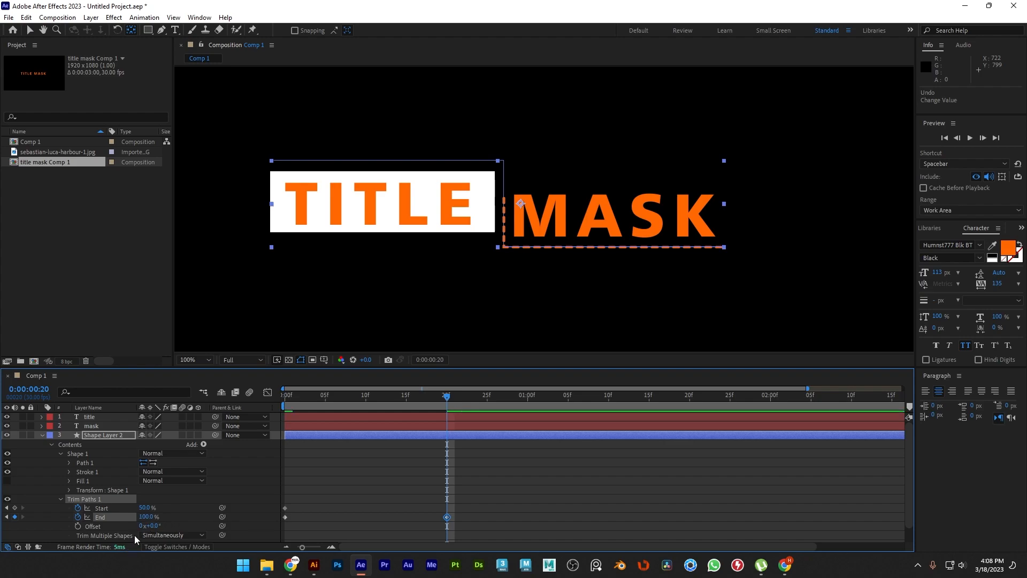
left_click_drag(146, 507, 103, 506)
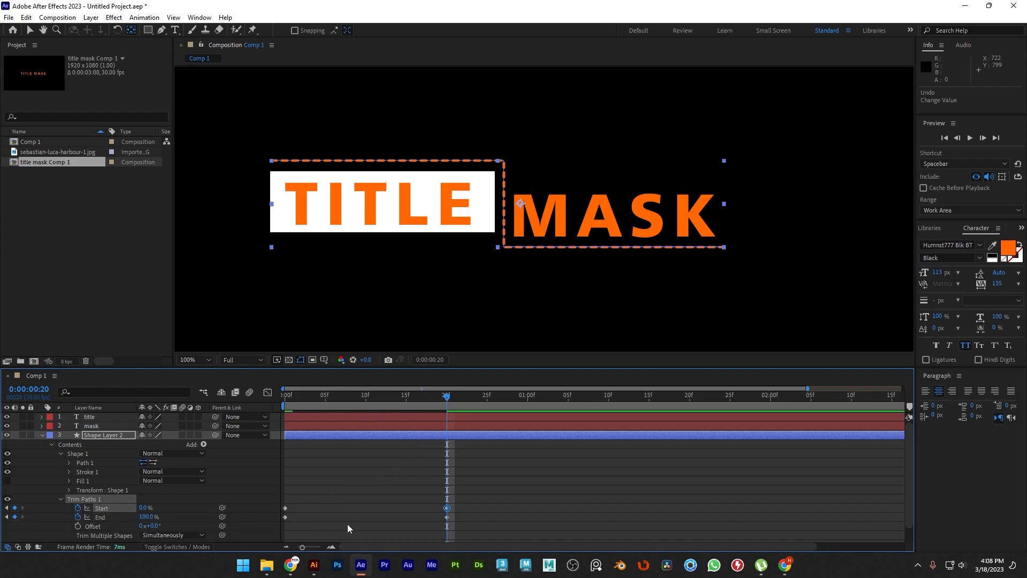
- Preview the composition from the first frame to examine the white box and dashed line animating together
left_click_drag(444, 394, 236, 395)
key("space")
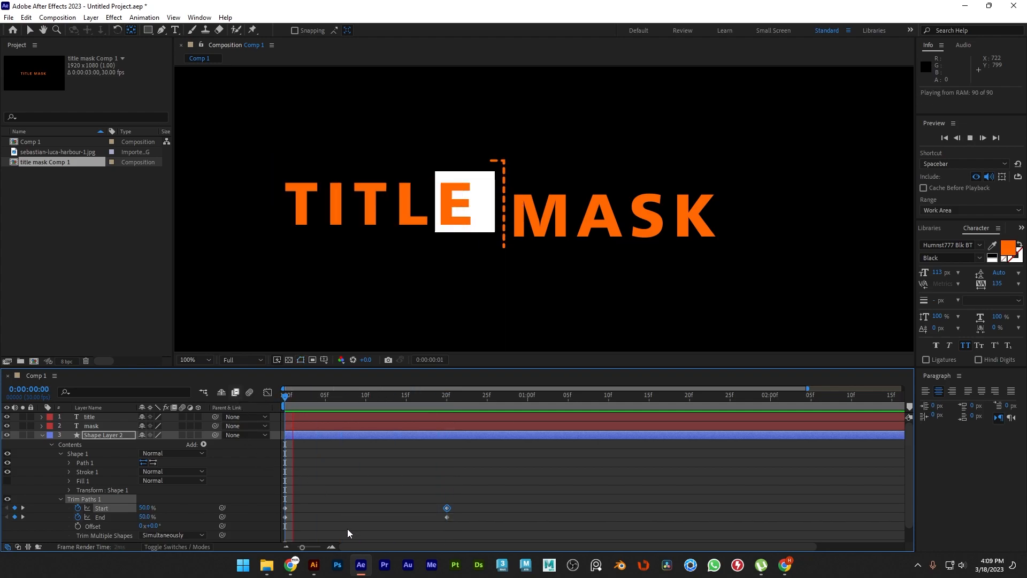
key("space")
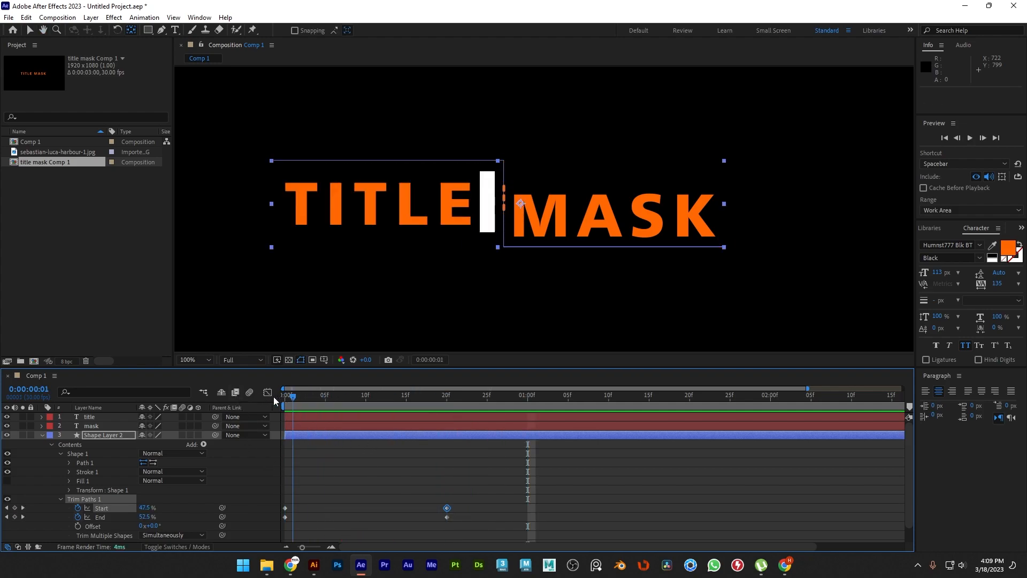
key("space")
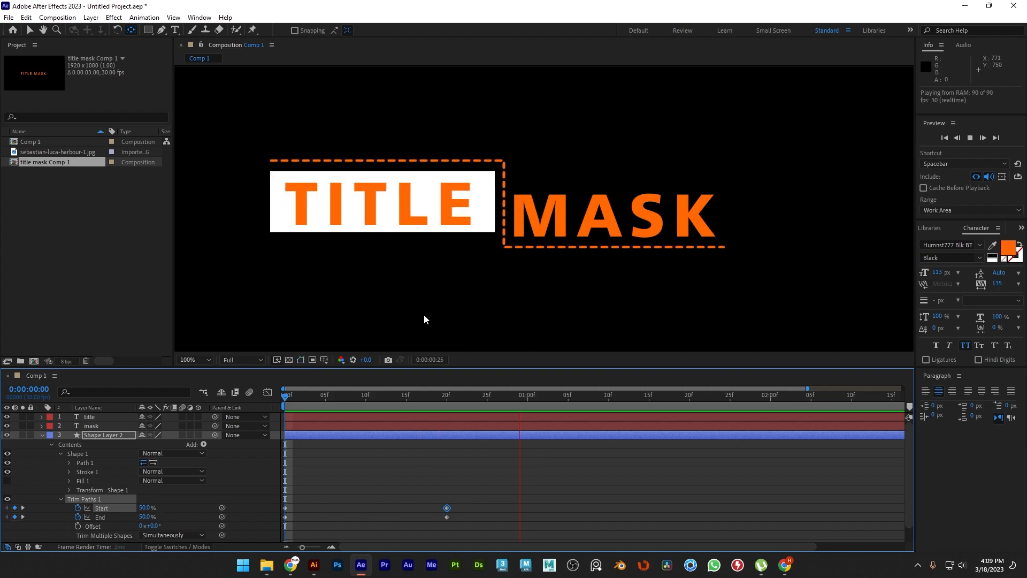
key("space")
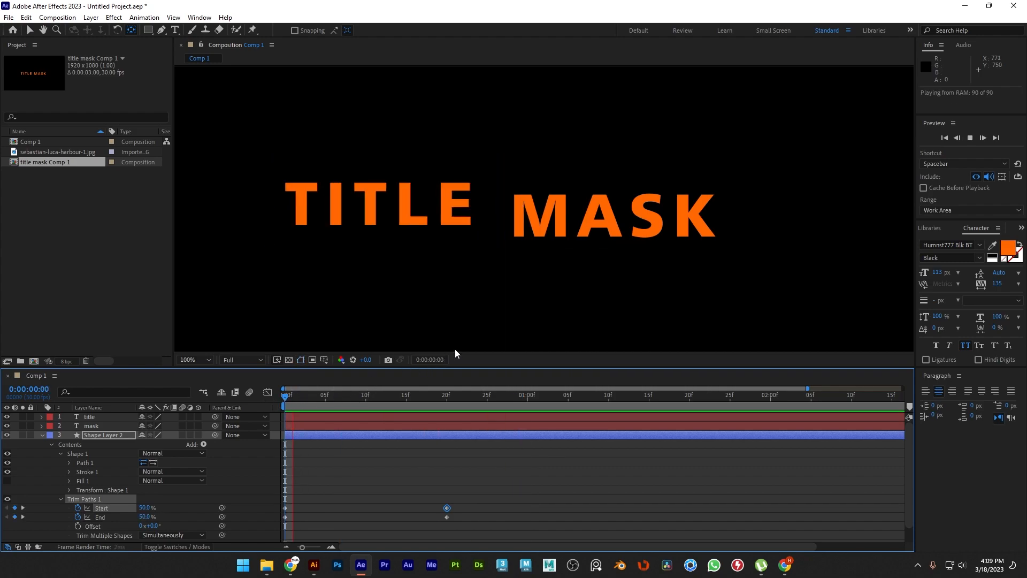
key("space")
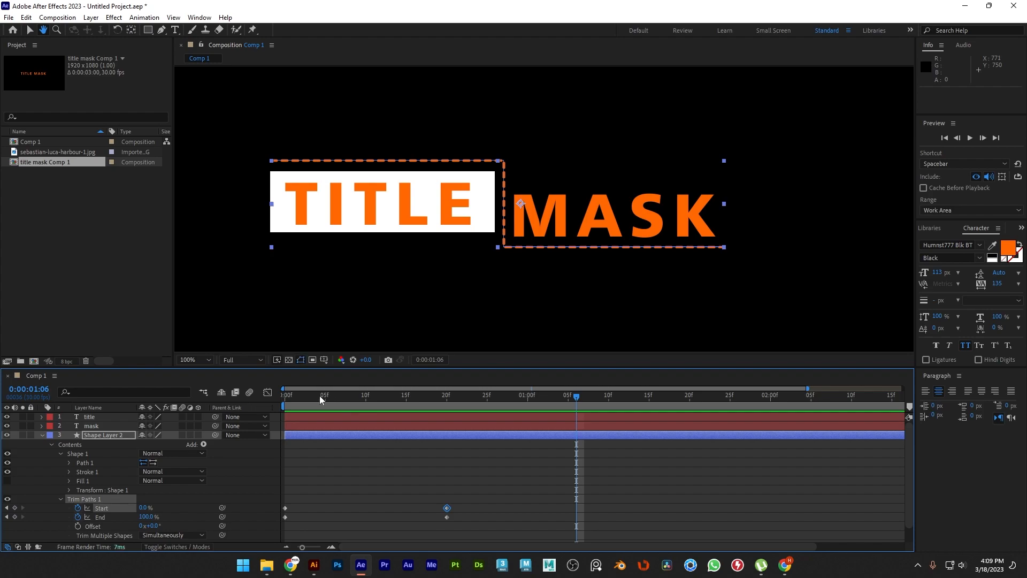
key("space")
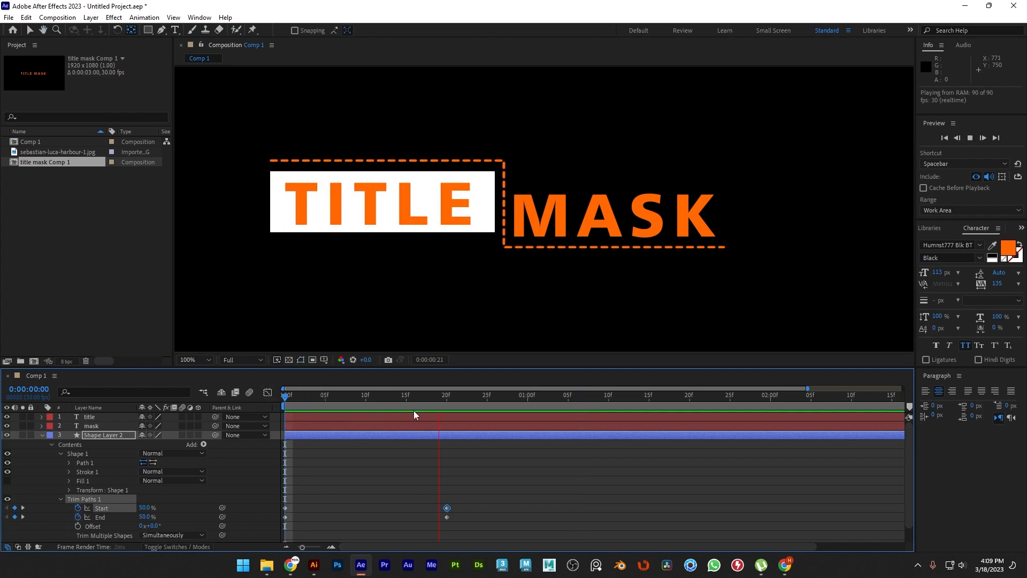
key("space")
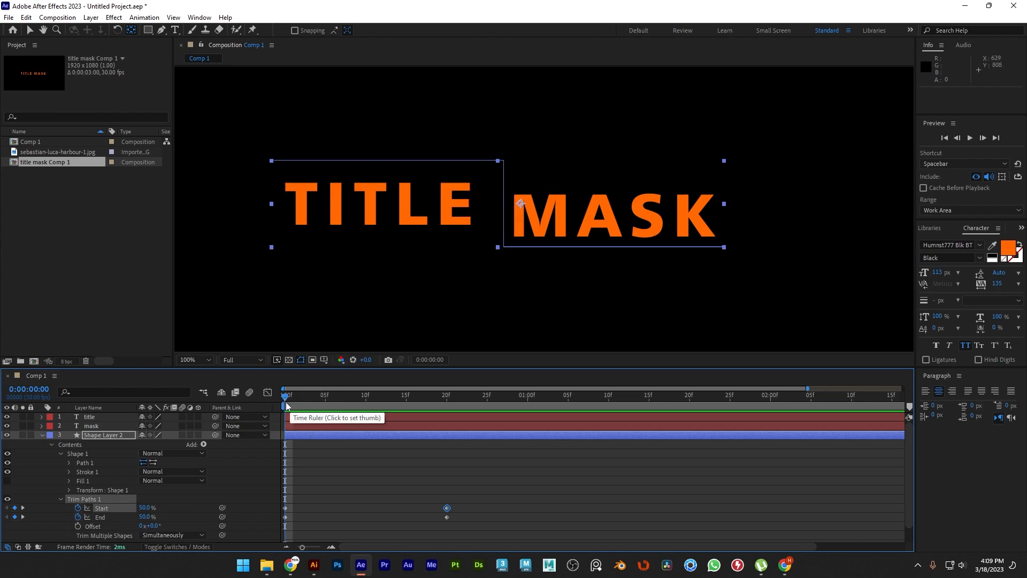
- Scrub from the first frame to frame 20 and replay the opening several times to check how the dashed line grows
left_click_drag(286, 405, 442, 427)
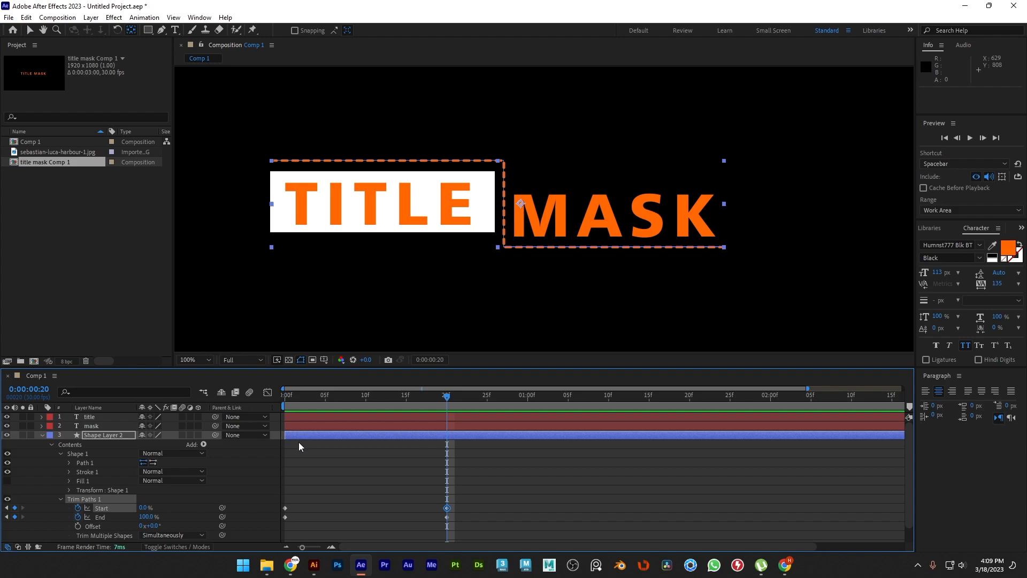
left_click_drag(336, 399, 264, 396)
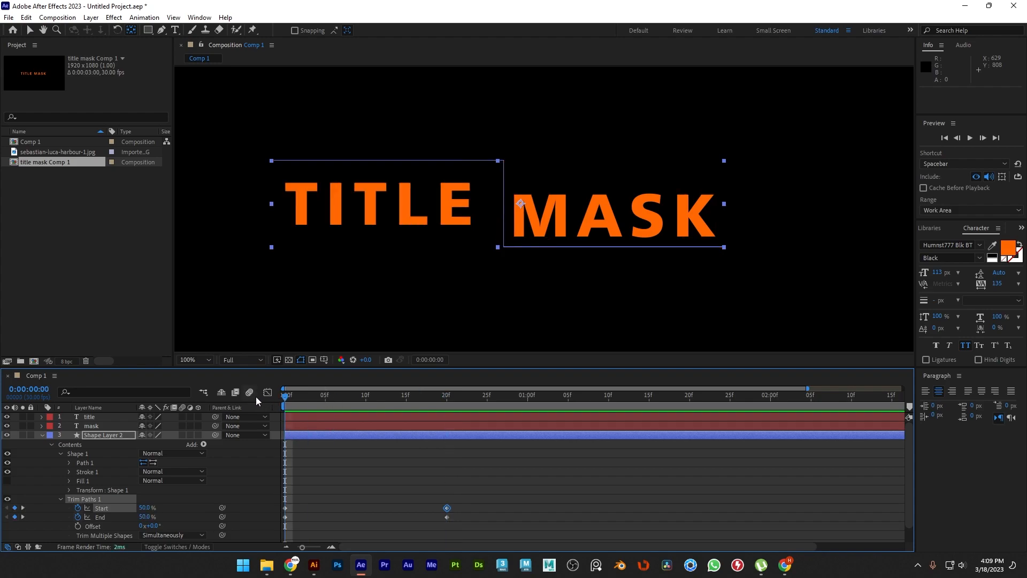
key("space")
key("space")
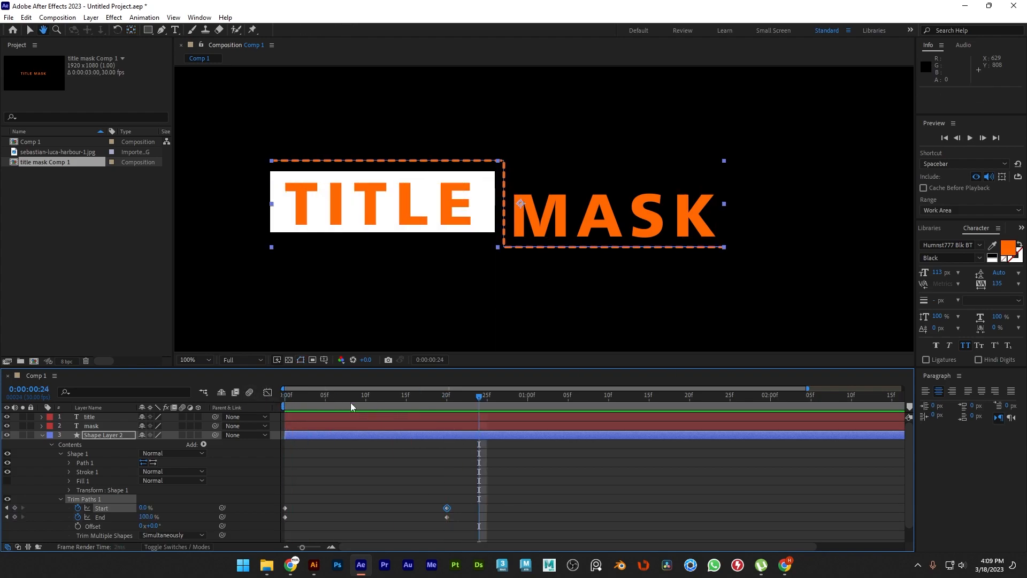
left_click_drag(300, 396, 263, 392)
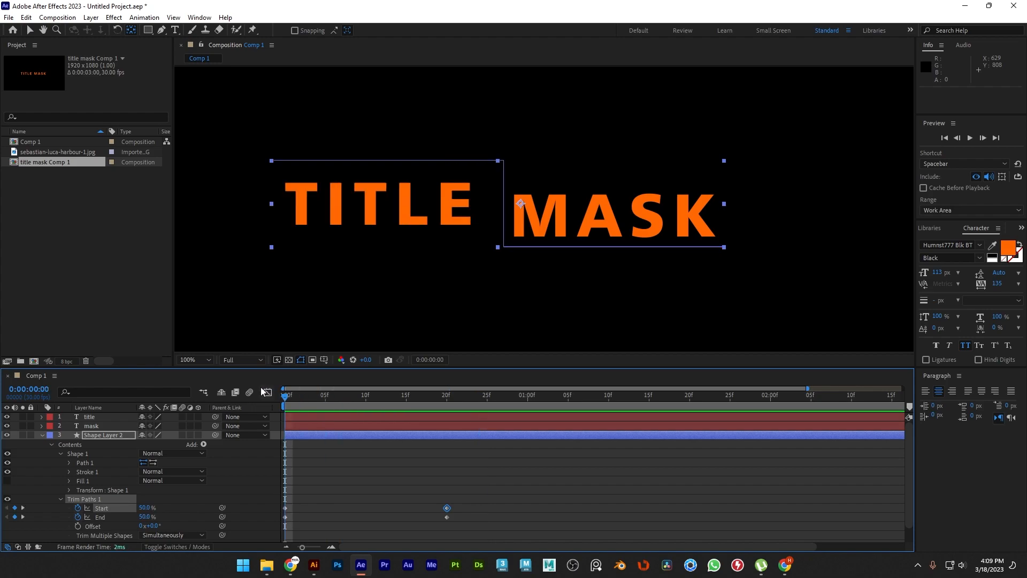
key("space")
key("space")
left_click_drag(341, 397, 265, 393)
key("space")
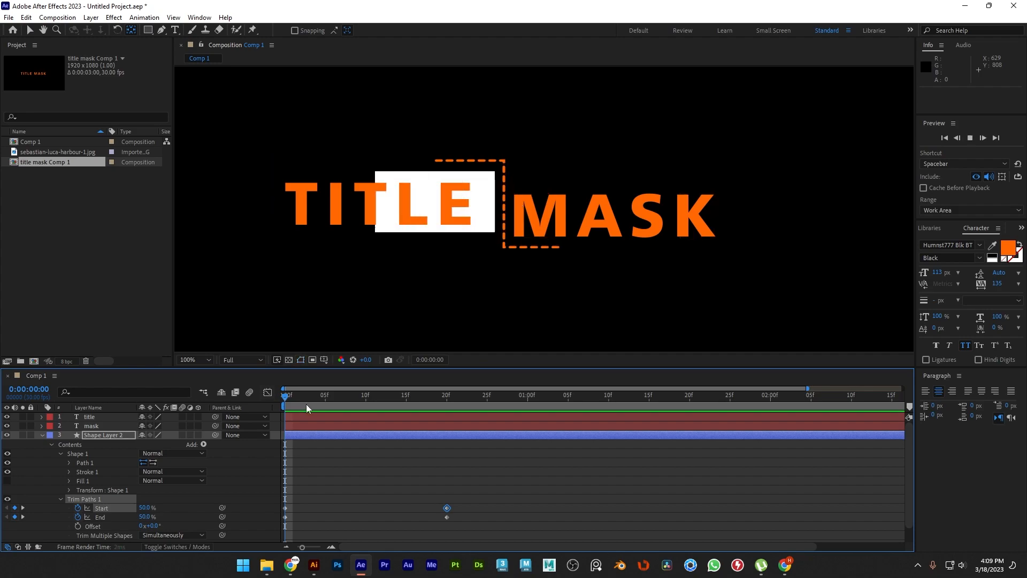
key("space")
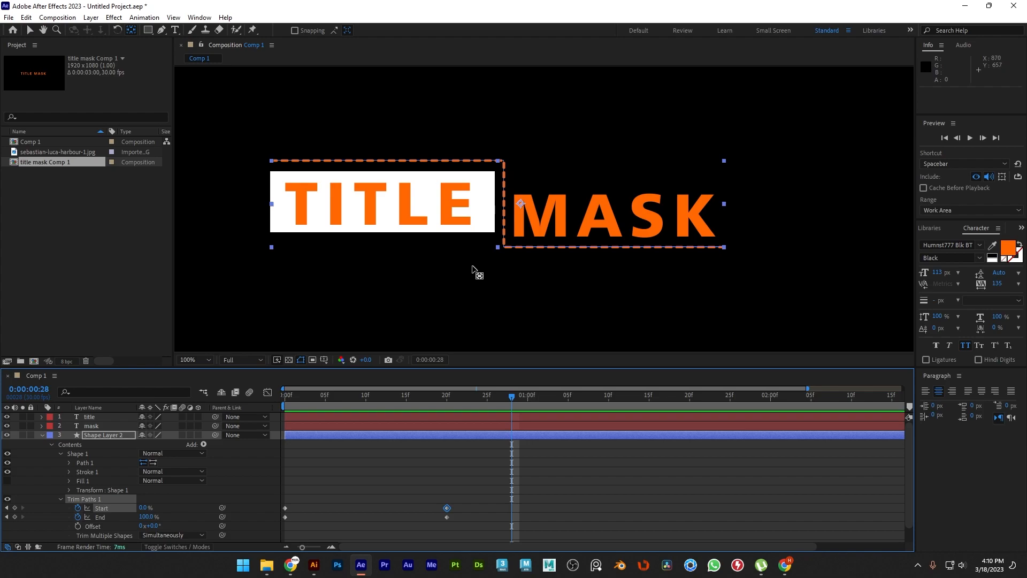
left_click_drag(447, 400, 274, 424)
key("space")
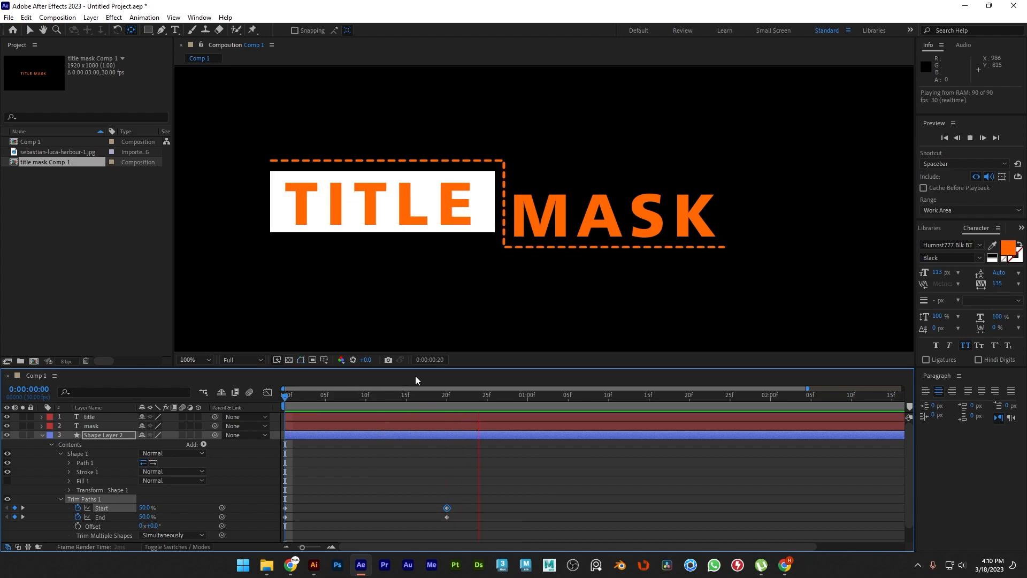
key("space")
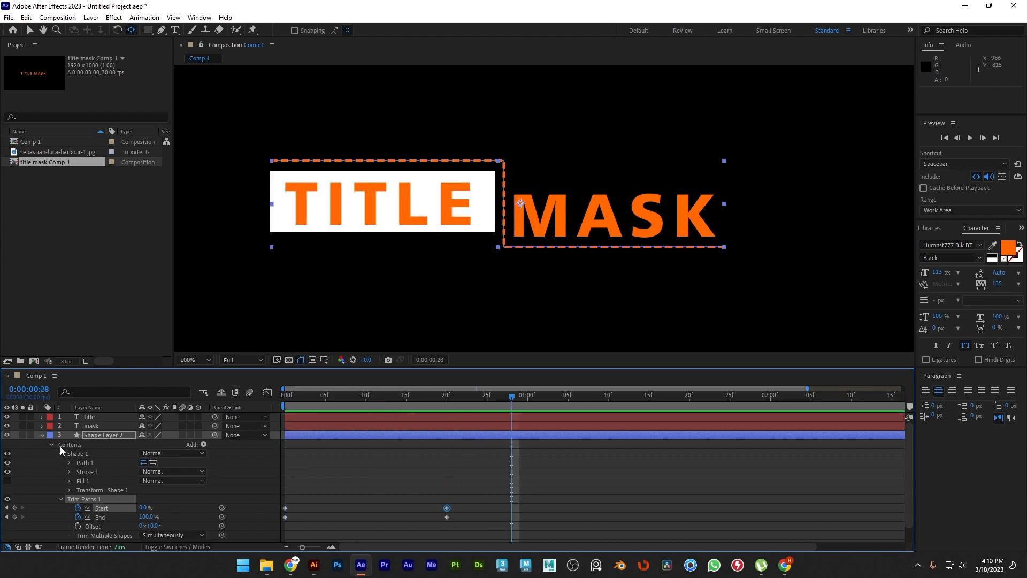
- Collapse Shape Layer 2 and pre-compose the mask text layer, moving all attributes into the new composition
left_click(43, 435)
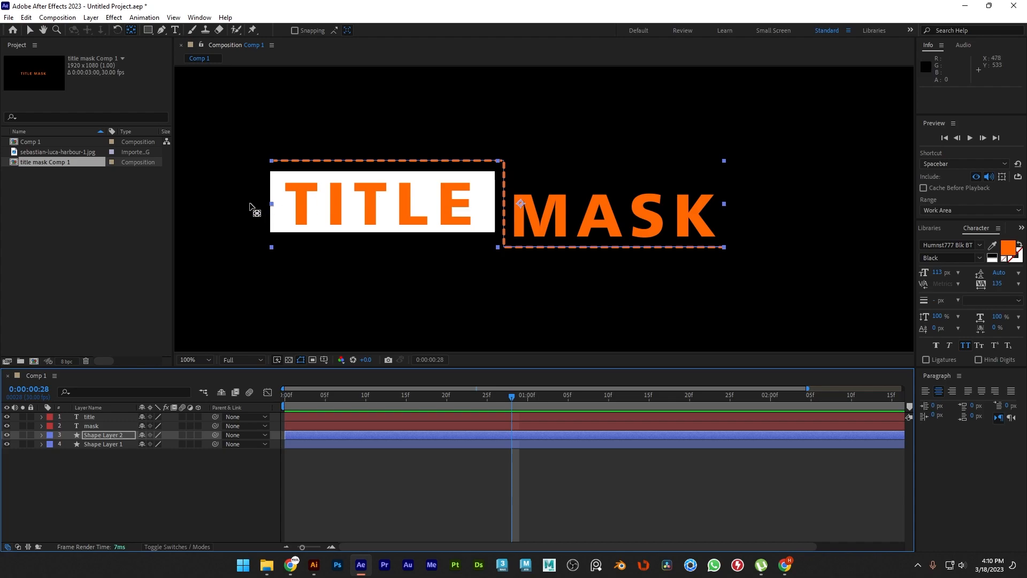
left_click(117, 417)
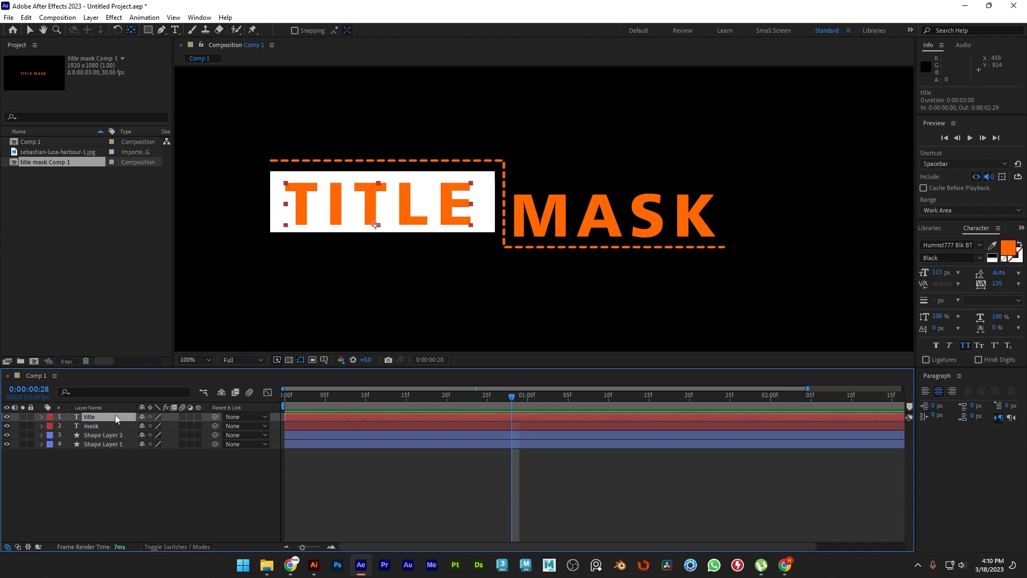
left_click(108, 425)
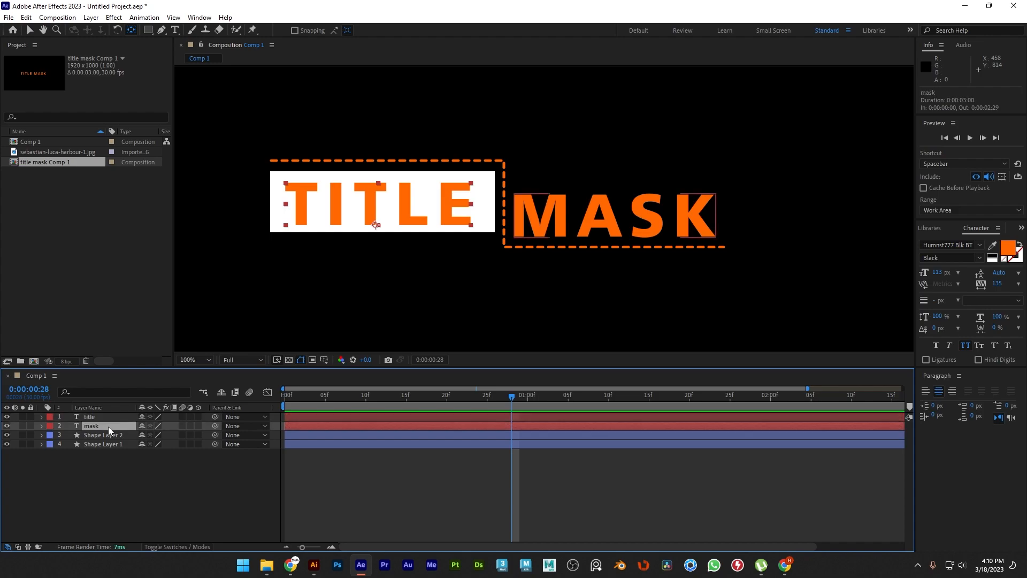
right_click(108, 426)
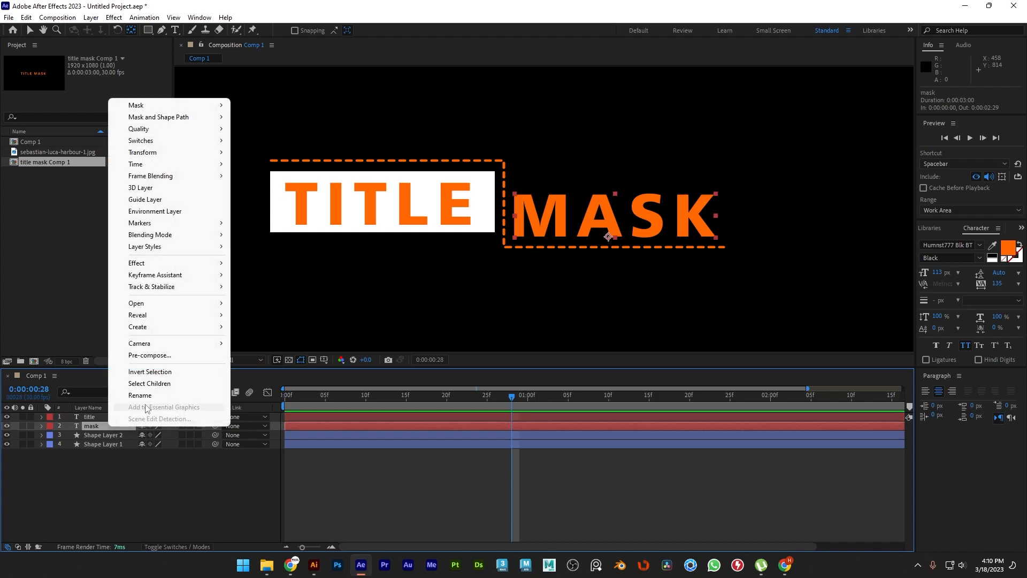
left_click(167, 356)
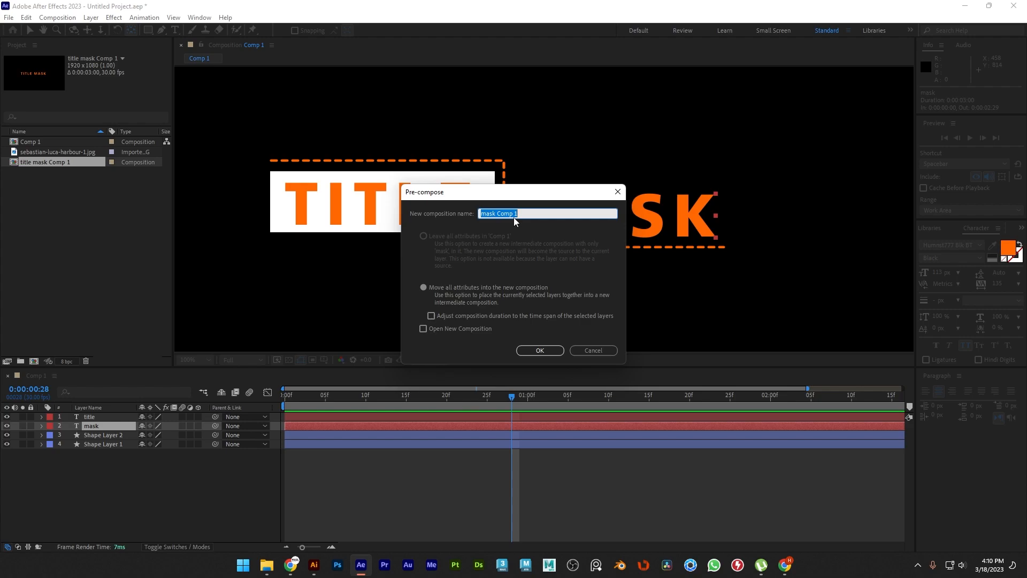
left_click(540, 352)
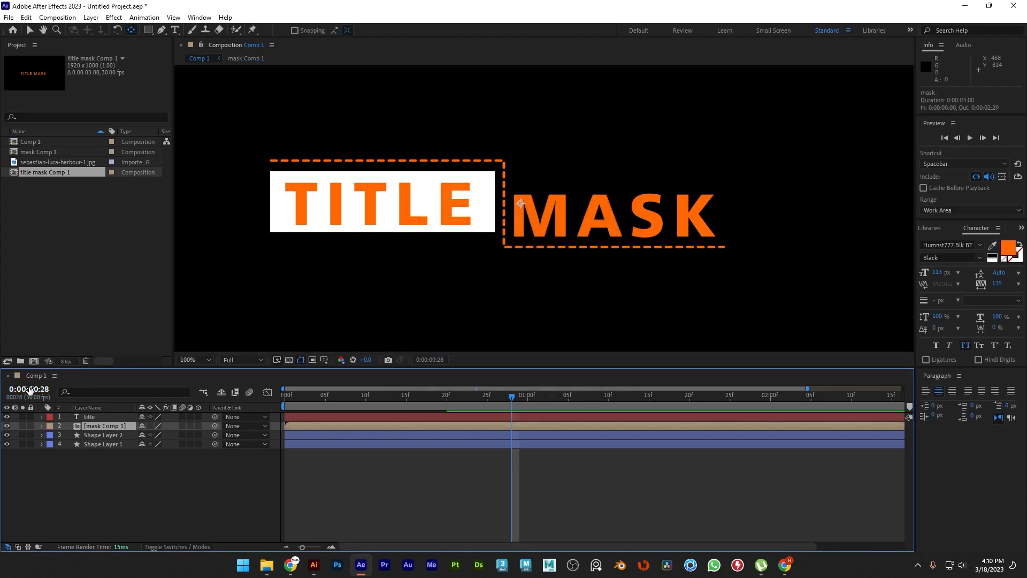
- Pre-compose the title text layer, moving all its attributes into a new composition under the suggested name
left_click(110, 417)
right_click(116, 416)
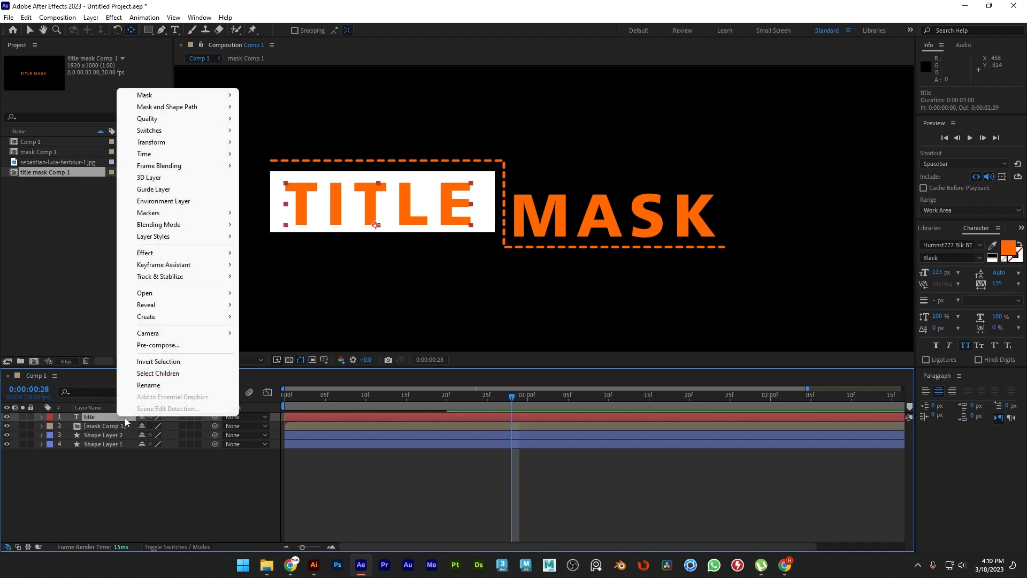
left_click(158, 345)
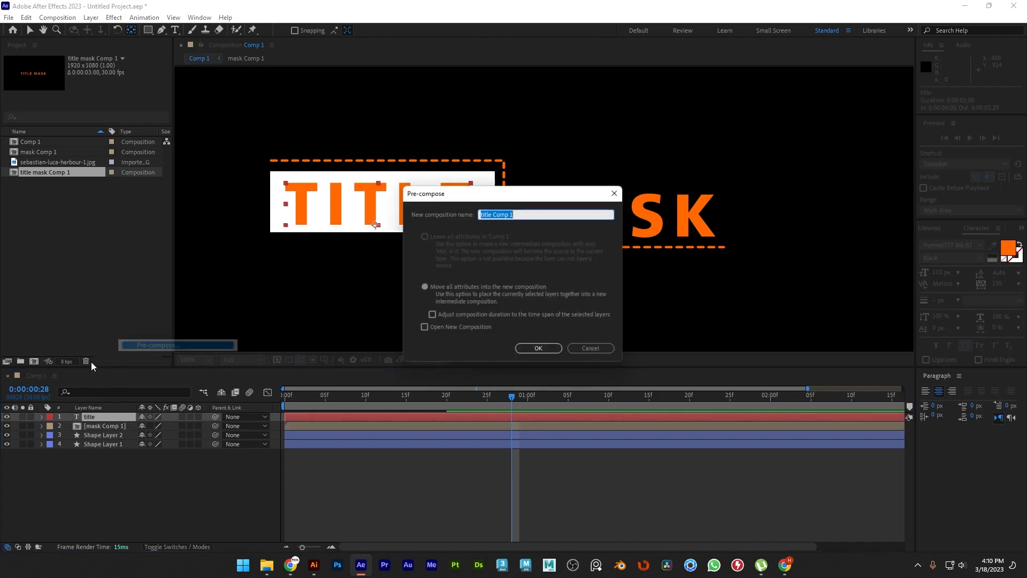
left_click(542, 354)
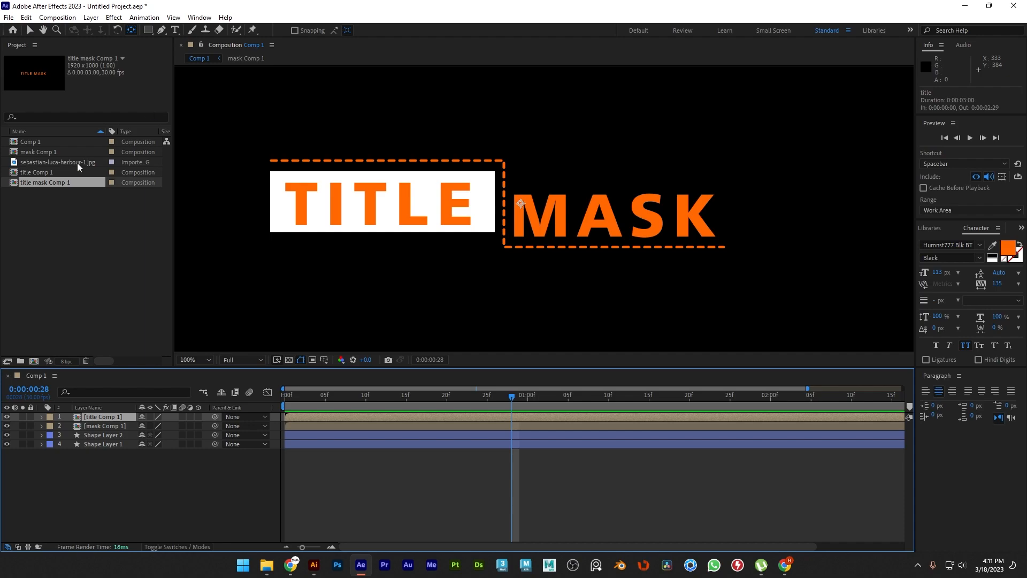
- Draw rectangular masks on title Comp 1 over the white box, about 420 × 113 px, and on mask Comp 1 around MASK, about 408 × 111 px
left_click(147, 30)
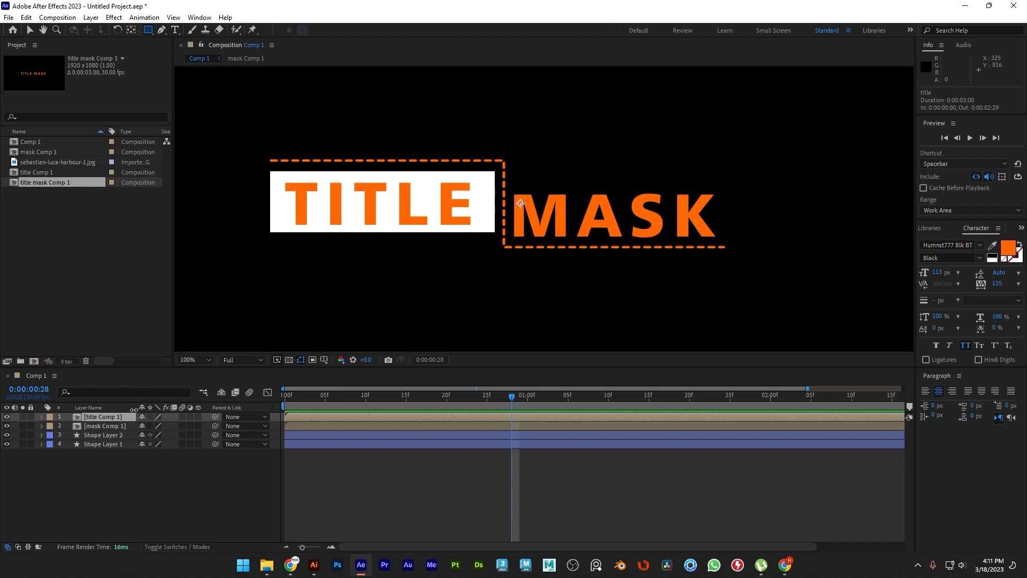
left_click_drag(270, 171, 495, 231)
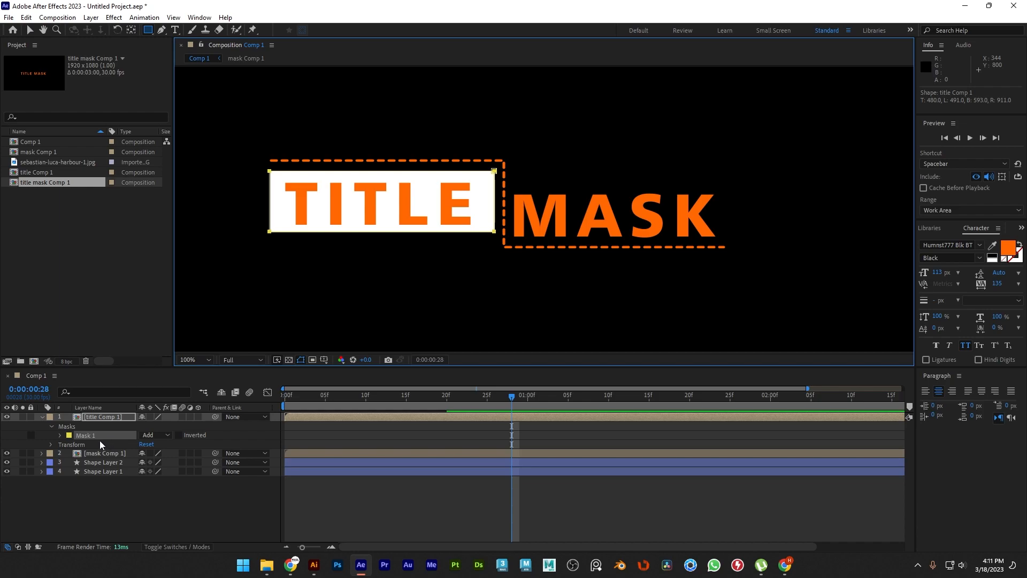
left_click(41, 416)
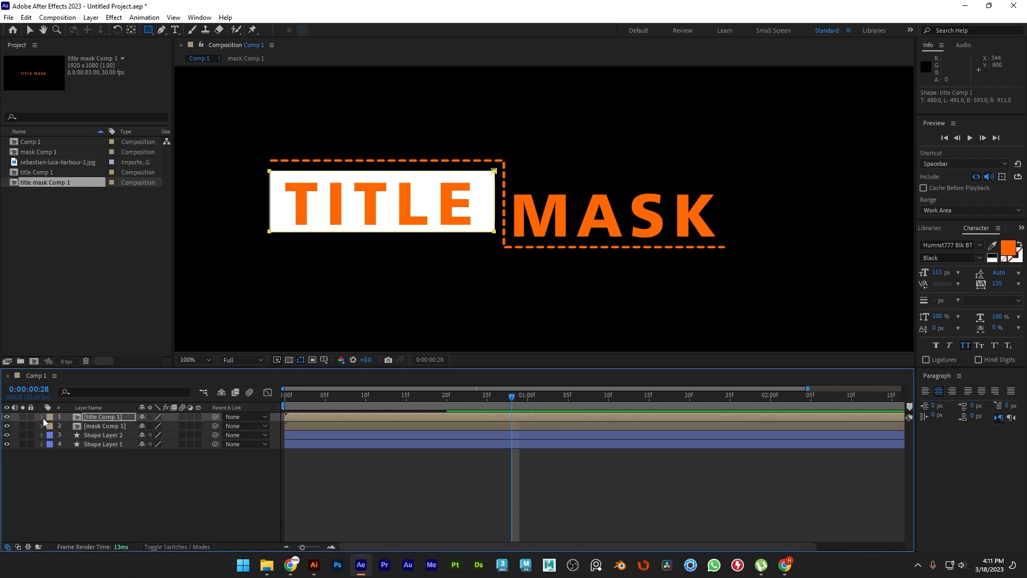
left_click(126, 425)
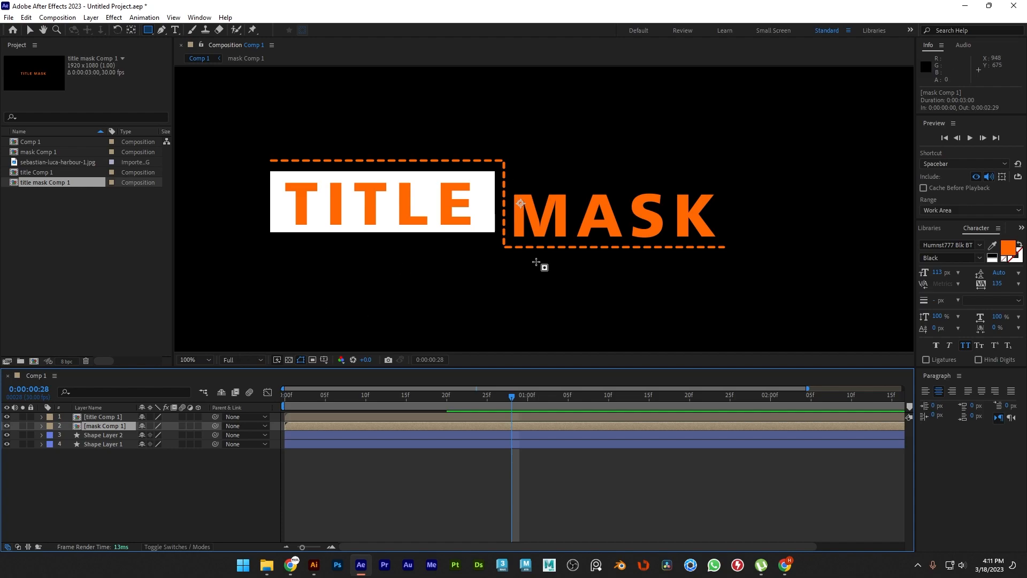
mouse_move(727, 180)
left_mouse_down()
mouse_move(714, 197)
mouse_move(631, 230)
mouse_move(509, 241)
left_mouse_up()
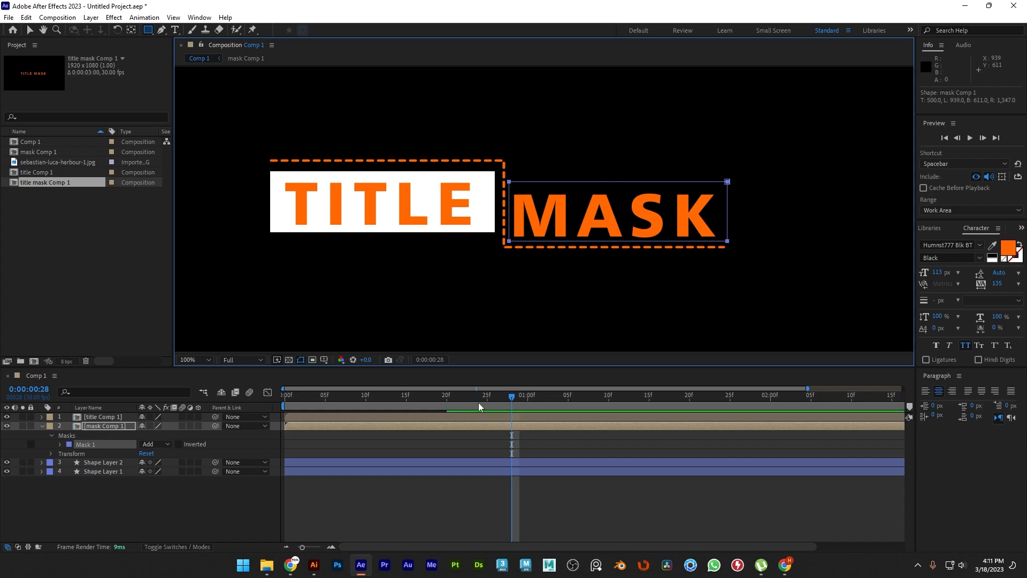
- Play the masked title from the first frame and collapse the mask Comp 1 layer
left_click_drag(510, 397, 238, 418)
key("space")
key("space")
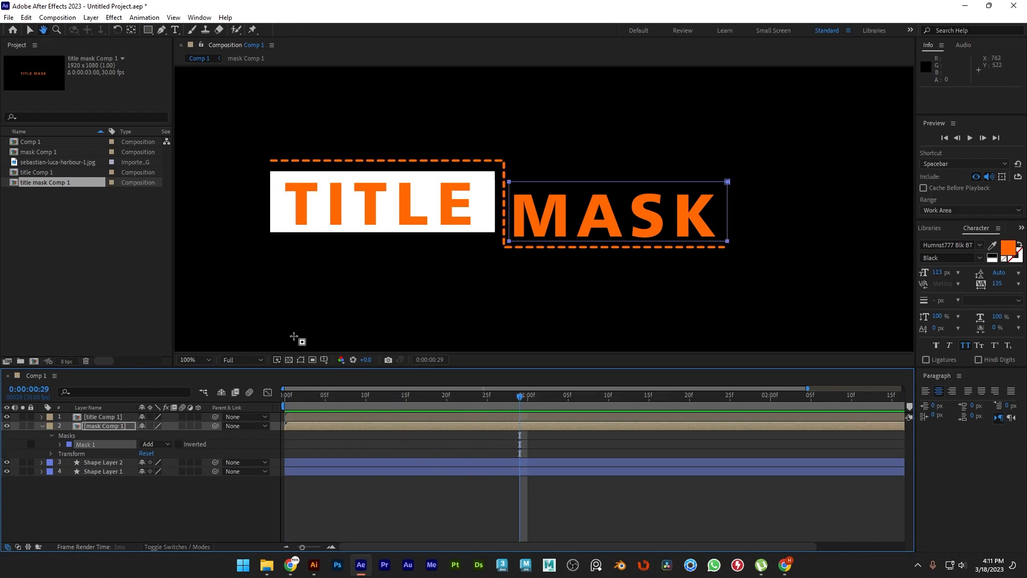
left_click(42, 426)
left_click(118, 428)
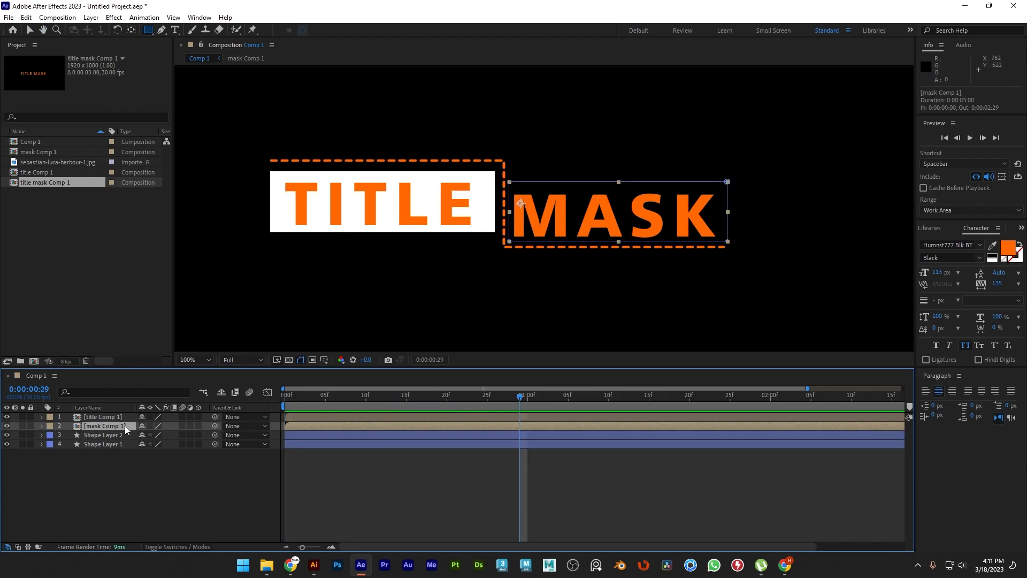
left_click(129, 416)
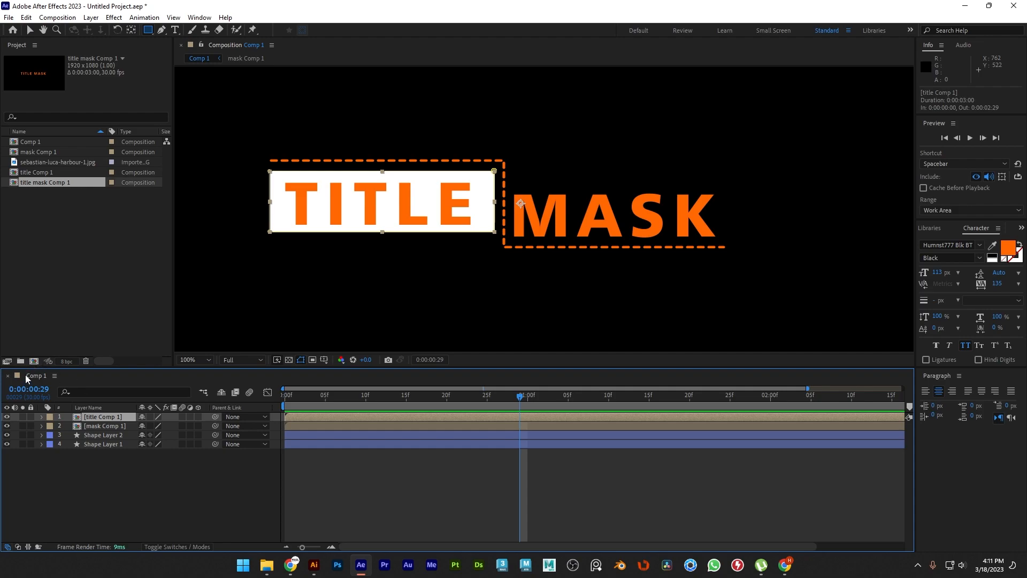
- In title Comp 1, start Position keyframes for the title text at frame 10
double_click(112, 418)
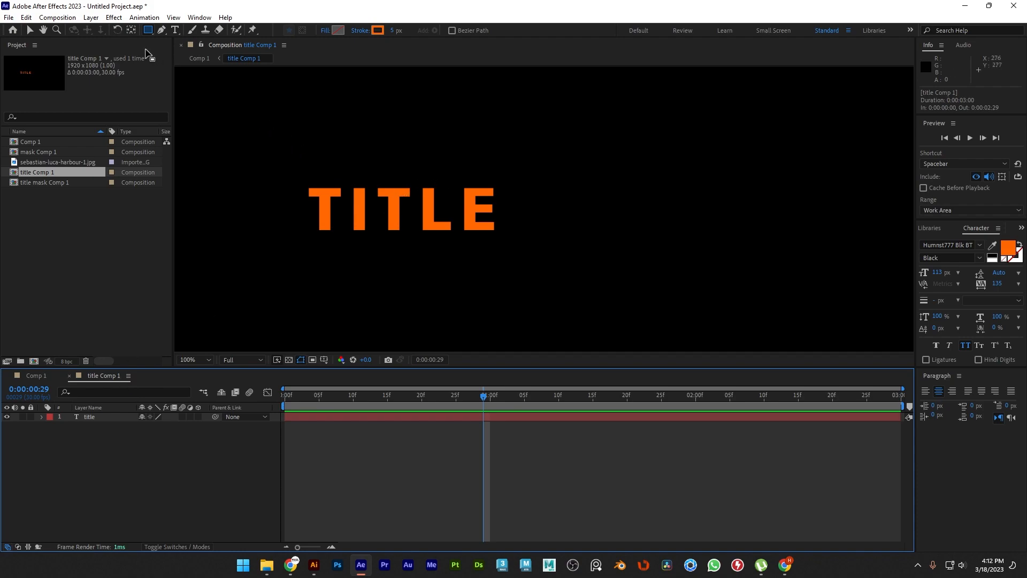
left_click(30, 30)
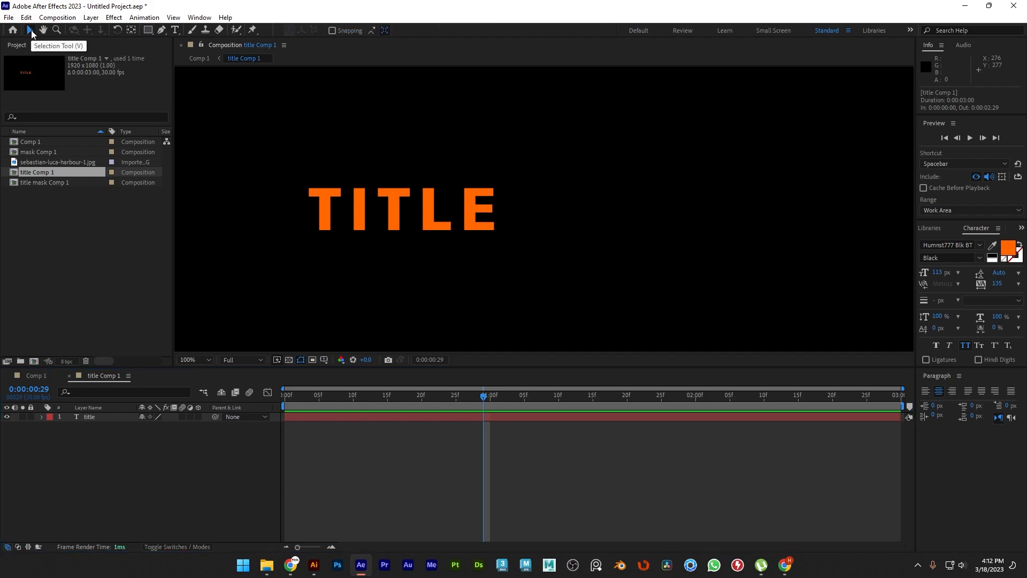
left_click(37, 375)
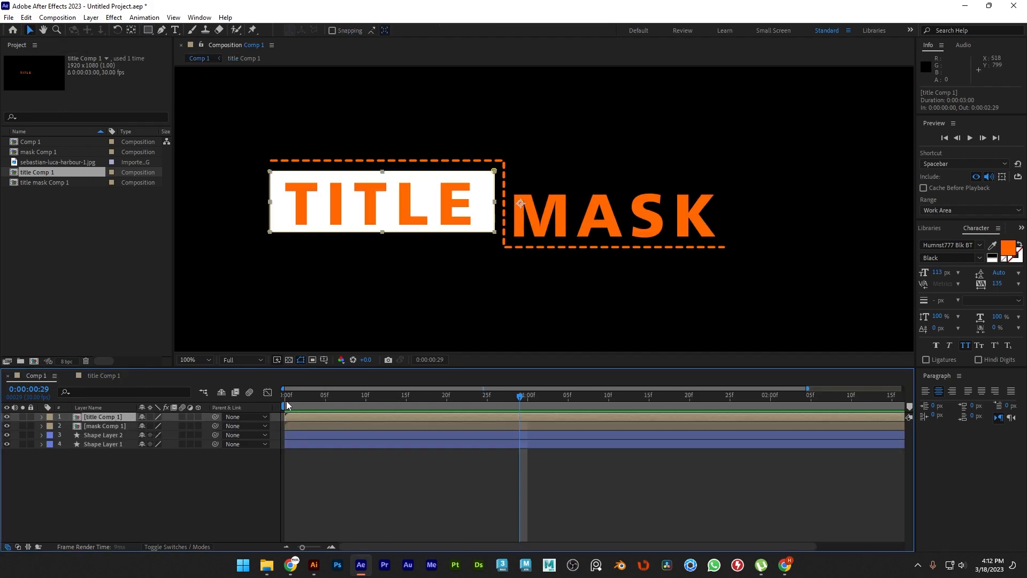
mouse_move(369, 401)
left_mouse_down()
mouse_move(284, 399)
mouse_move(406, 404)
mouse_move(367, 405)
left_mouse_up()
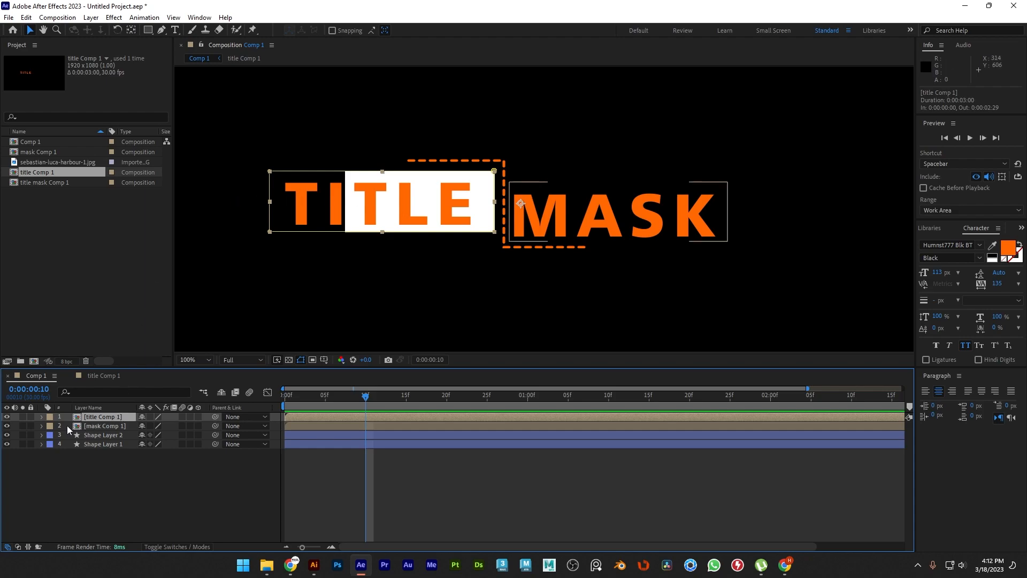
left_click(104, 375)
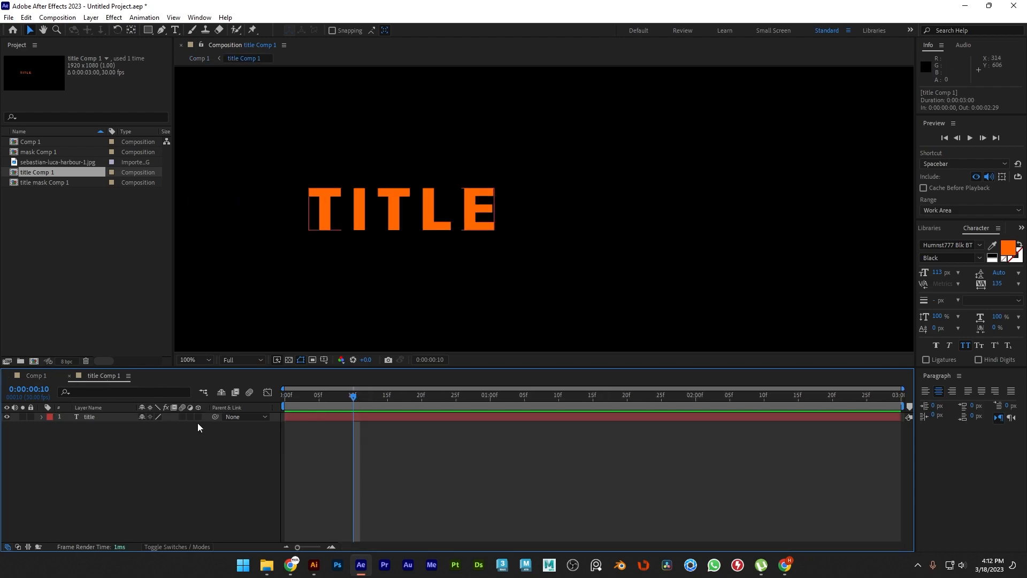
left_click(42, 416)
left_click(51, 434)
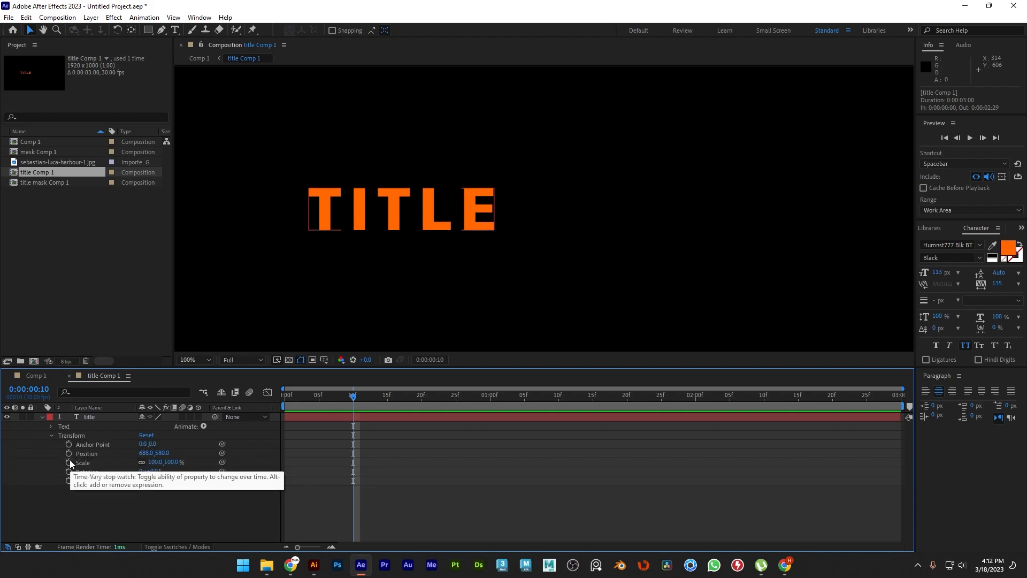
left_click(69, 453)
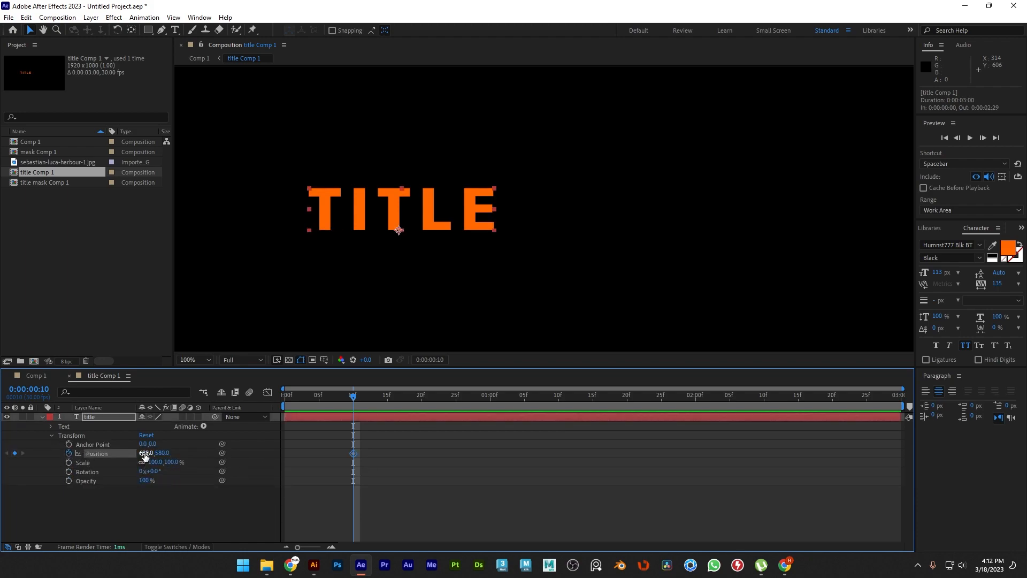
- Add a Position keyframe for the title text at 0:00:01:00 and set its X position at frame 10 to 950
left_click_drag(144, 455, 287, 466)
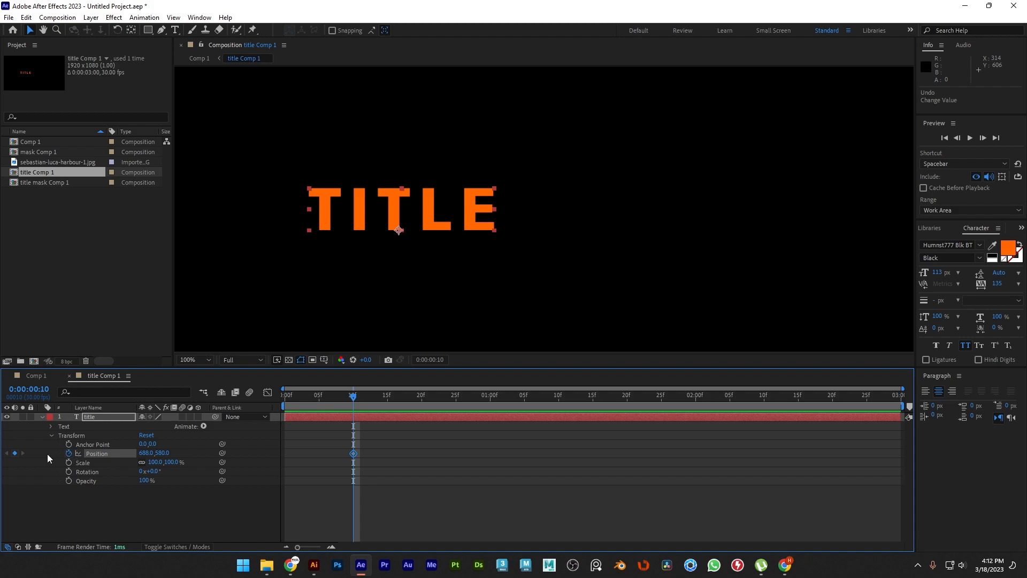
left_click_drag(355, 402, 497, 409)
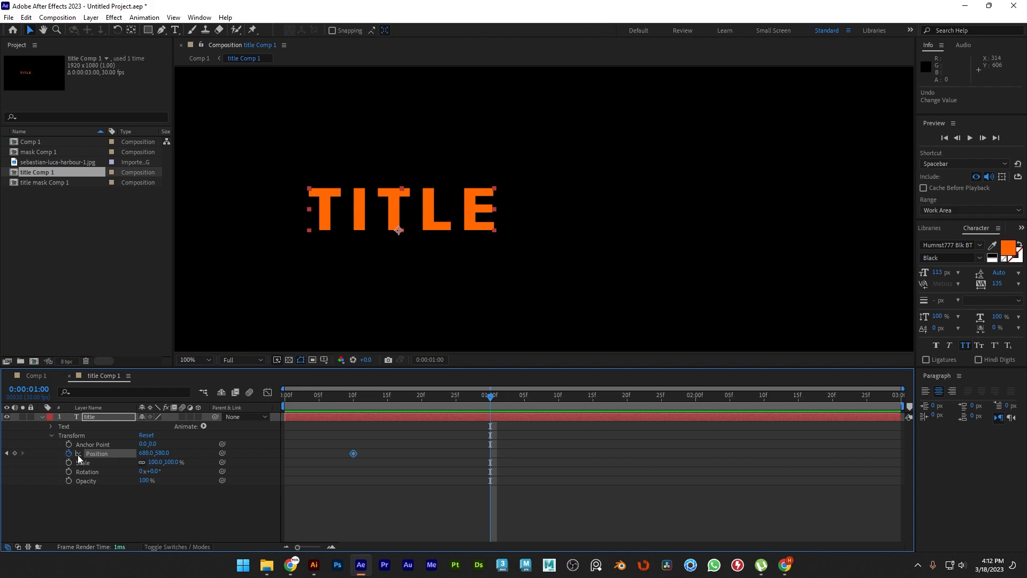
left_click(353, 398)
left_click_drag(146, 453, 294, 462)
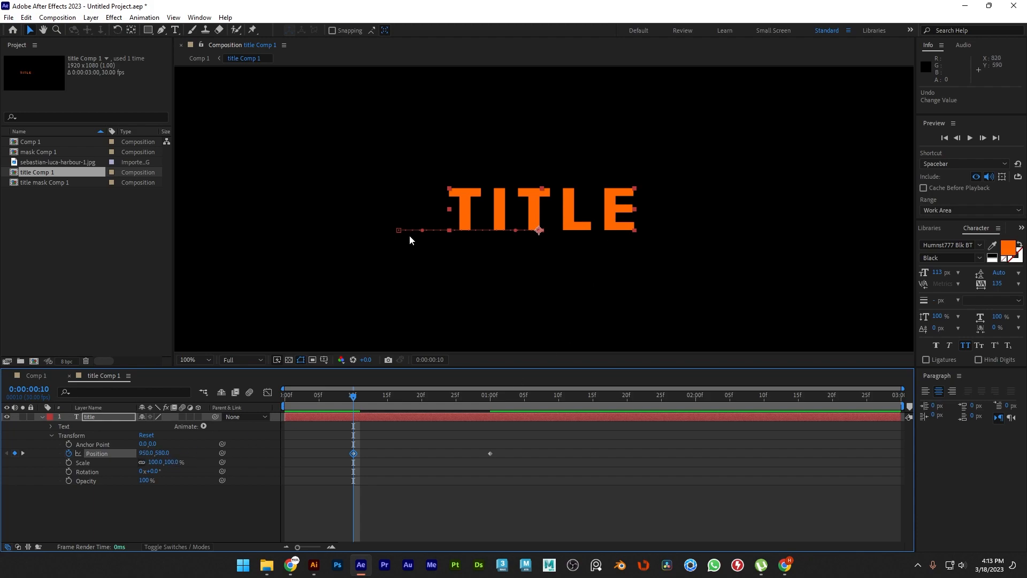
- Increase the title text's X position at frame 10 to about 1089, outside the white box's mask, and return to Comp 1
left_click(37, 377)
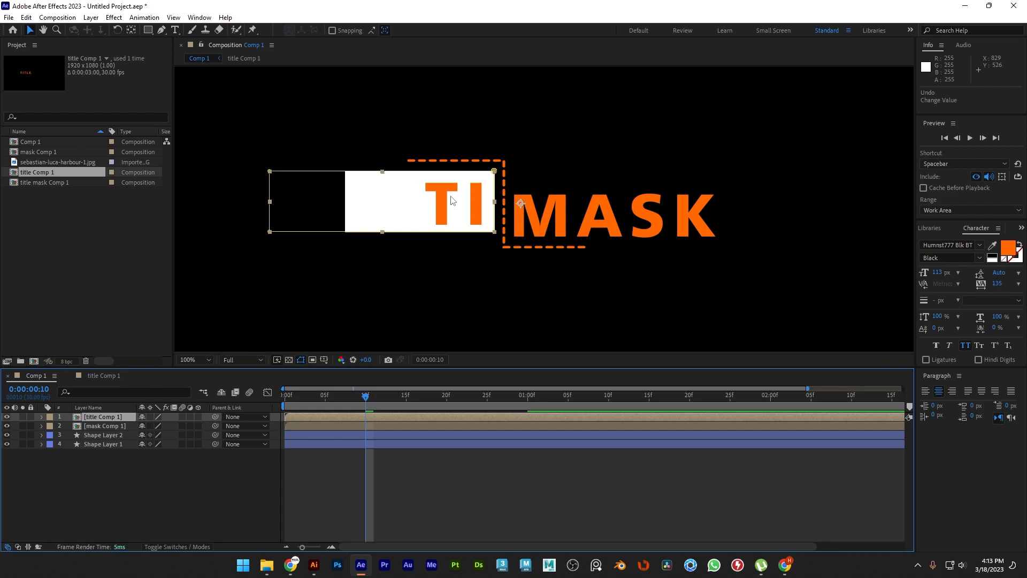
left_click(102, 375)
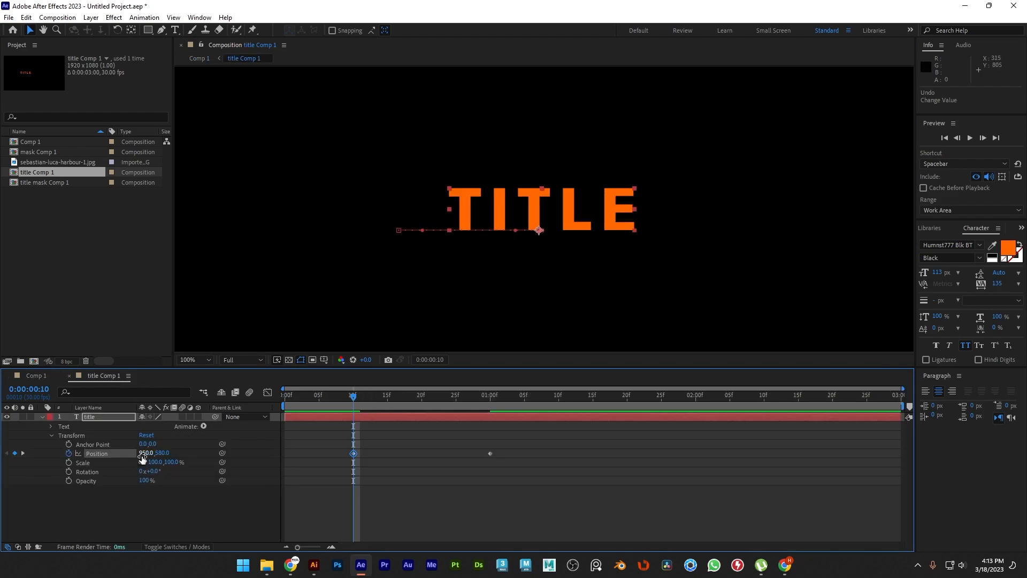
left_click_drag(144, 455, 214, 433)
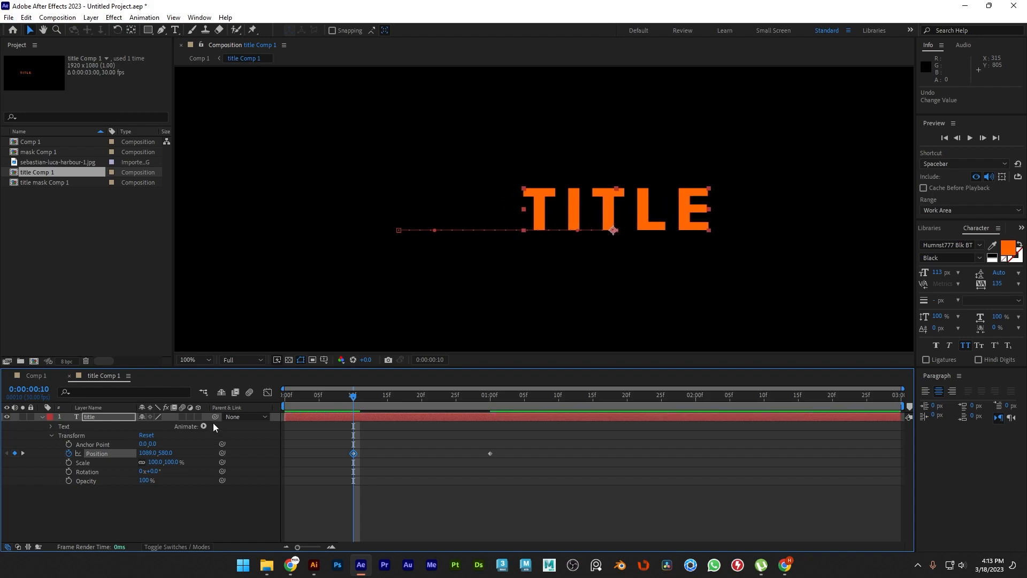
left_click(36, 376)
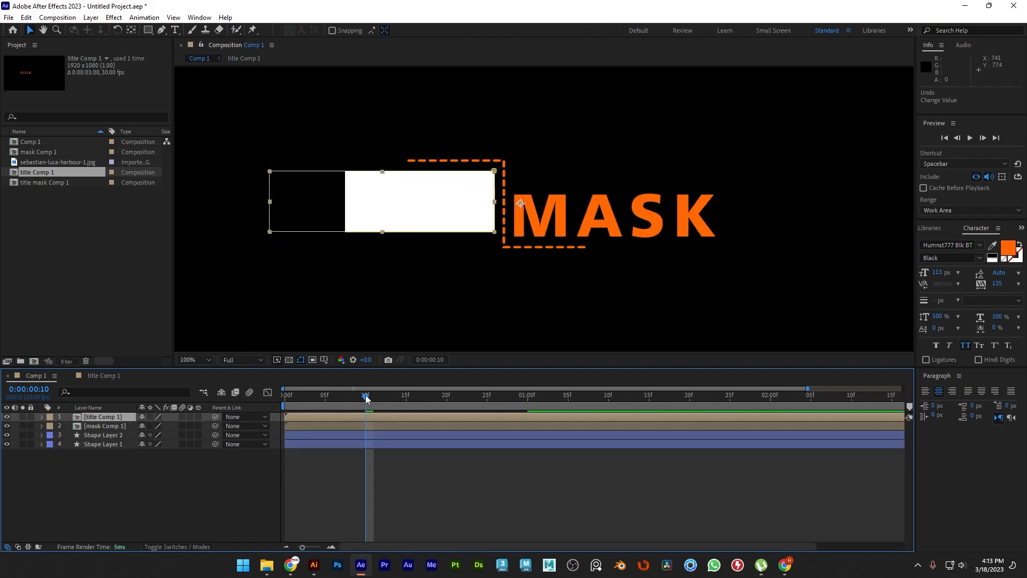
- Play Comp 1 twice from the first frame to check how the title slides into the white box
left_click_drag(365, 400, 308, 404)
key("space")
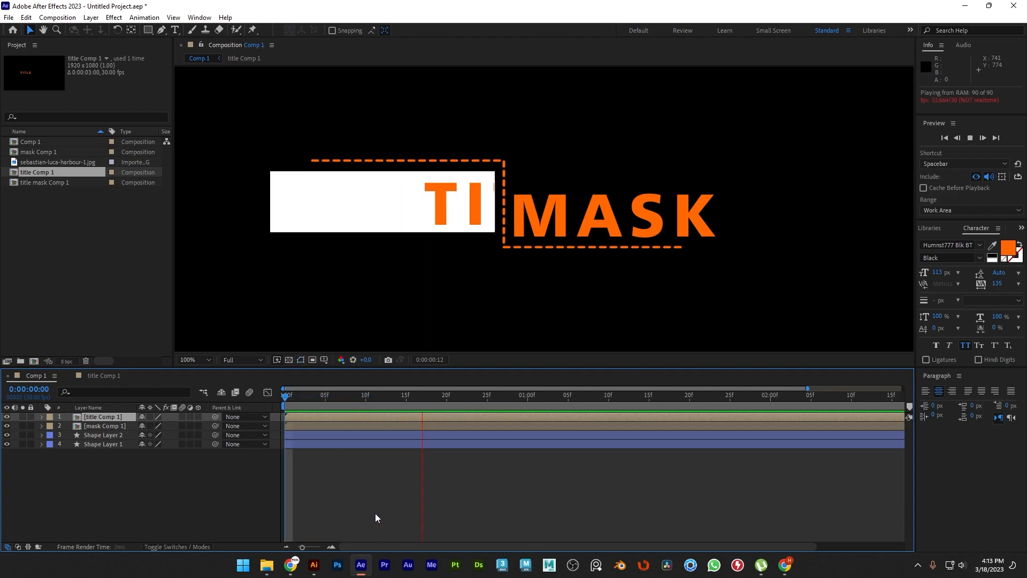
key("space")
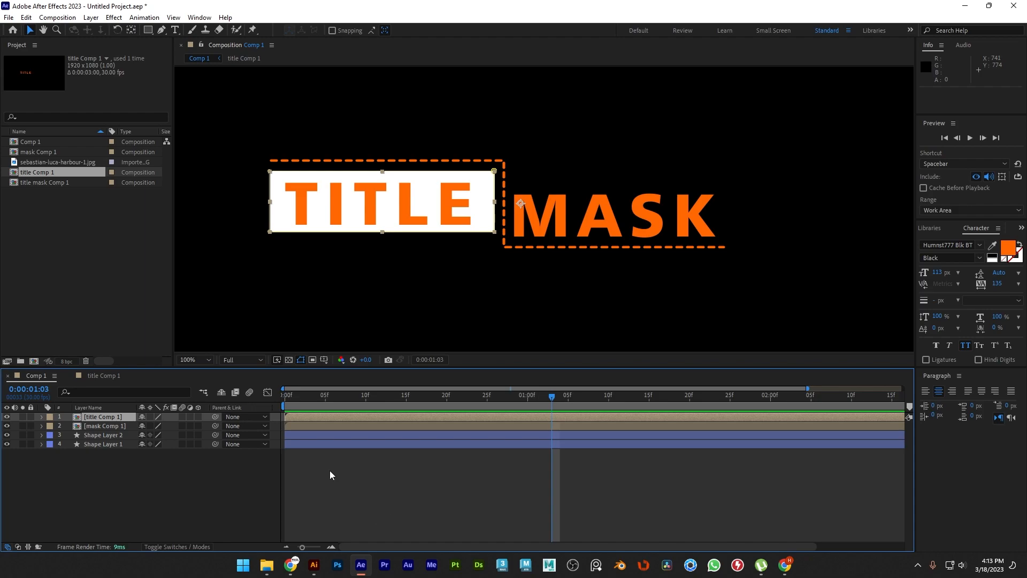
left_click_drag(321, 403, 285, 401)
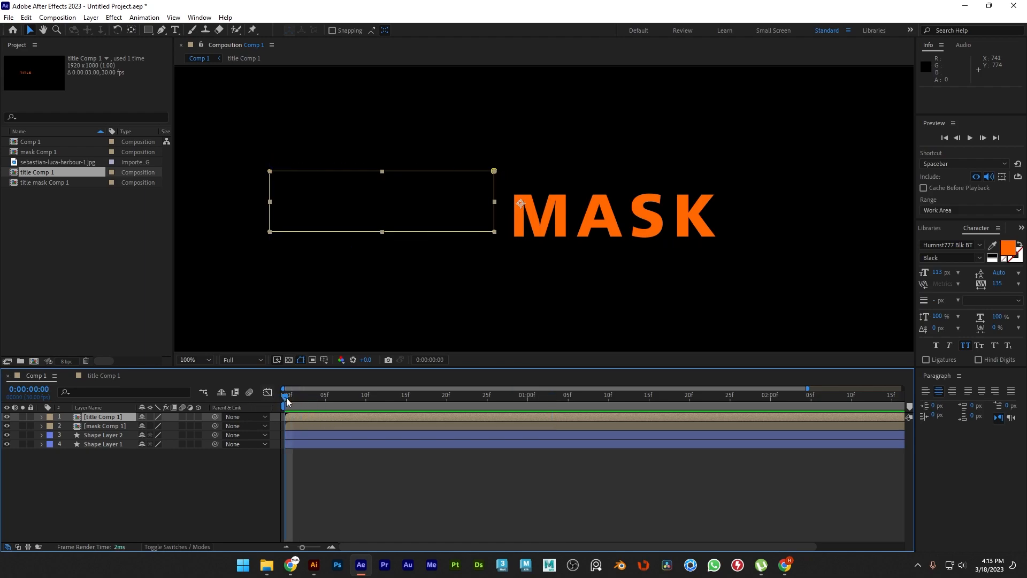
key("space")
key("space")
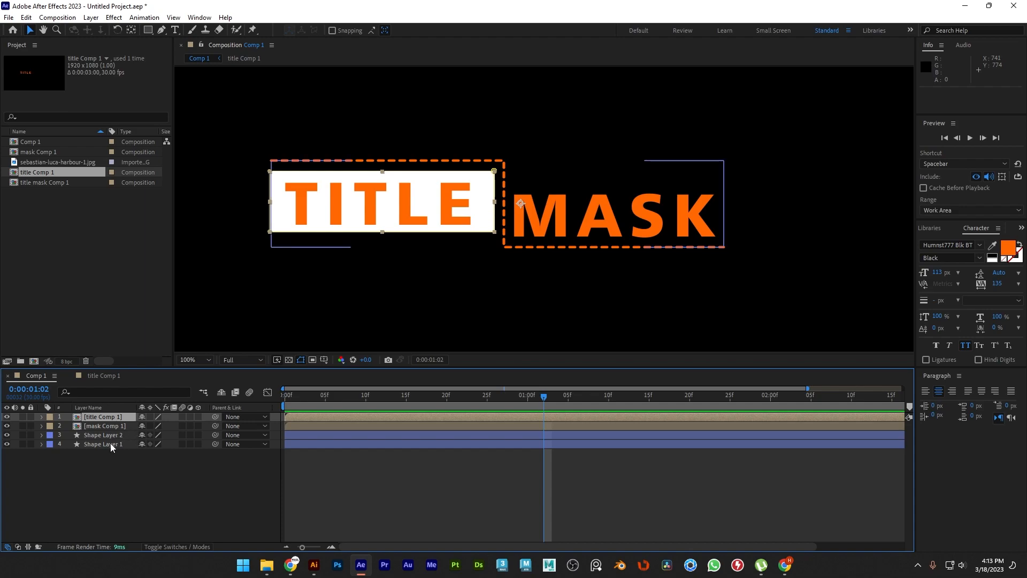
- In mask Comp 1, start Position keyframes for the mask text at frame 10
left_click(106, 426)
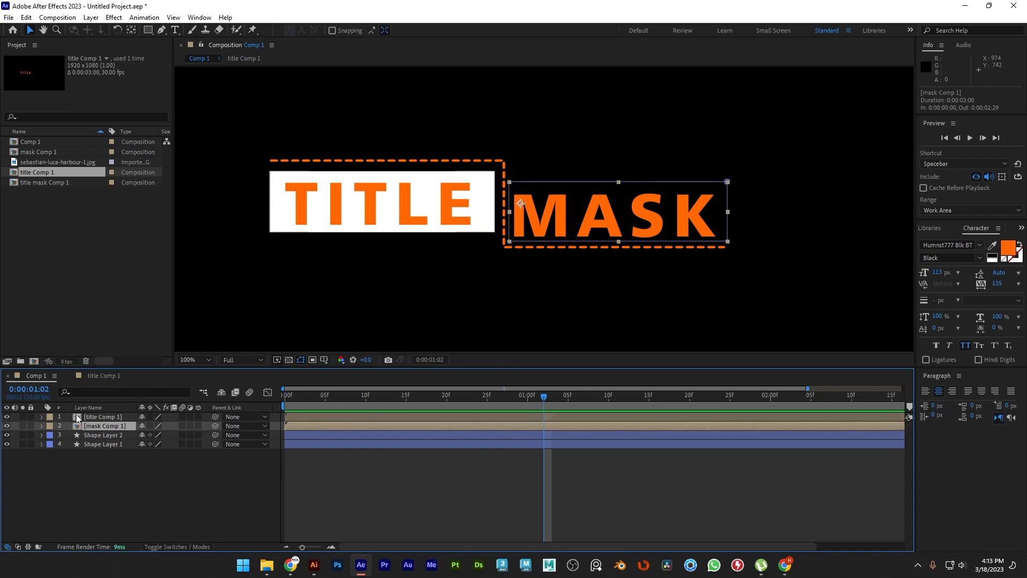
left_click(368, 400)
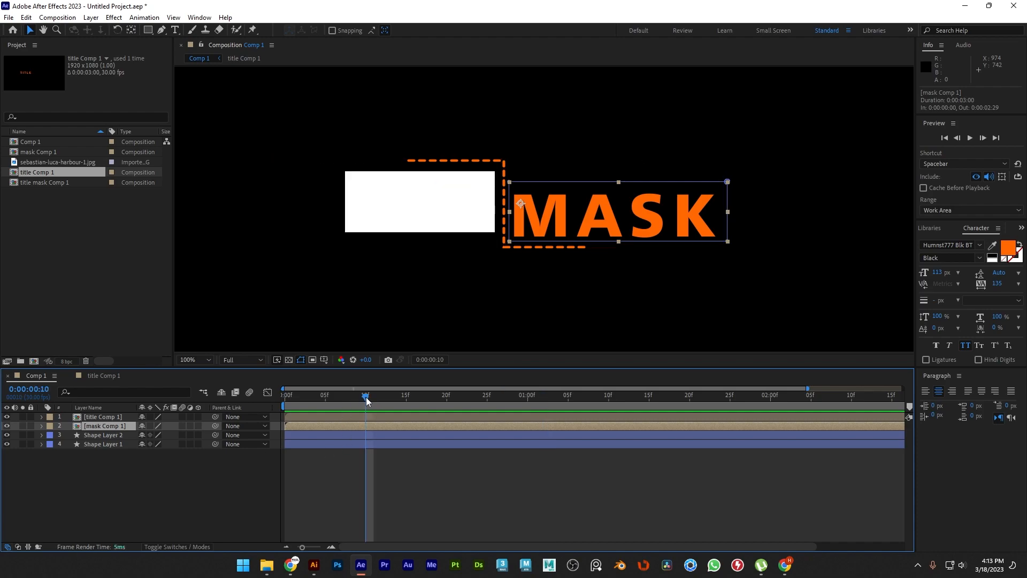
mouse_move(370, 401)
left_mouse_down()
mouse_move(387, 402)
mouse_move(368, 401)
left_mouse_up()
left_click(113, 417)
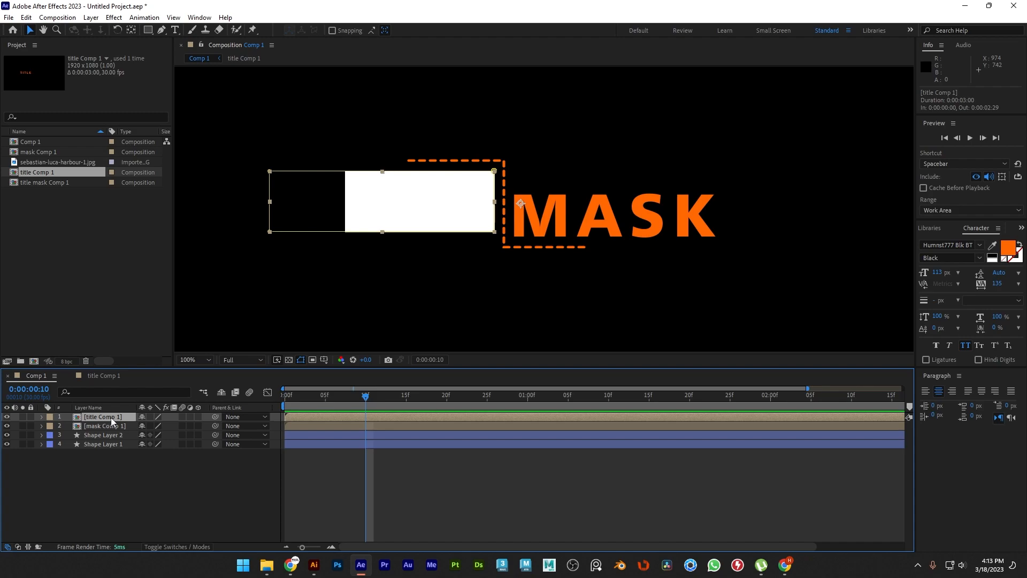
double_click(118, 418)
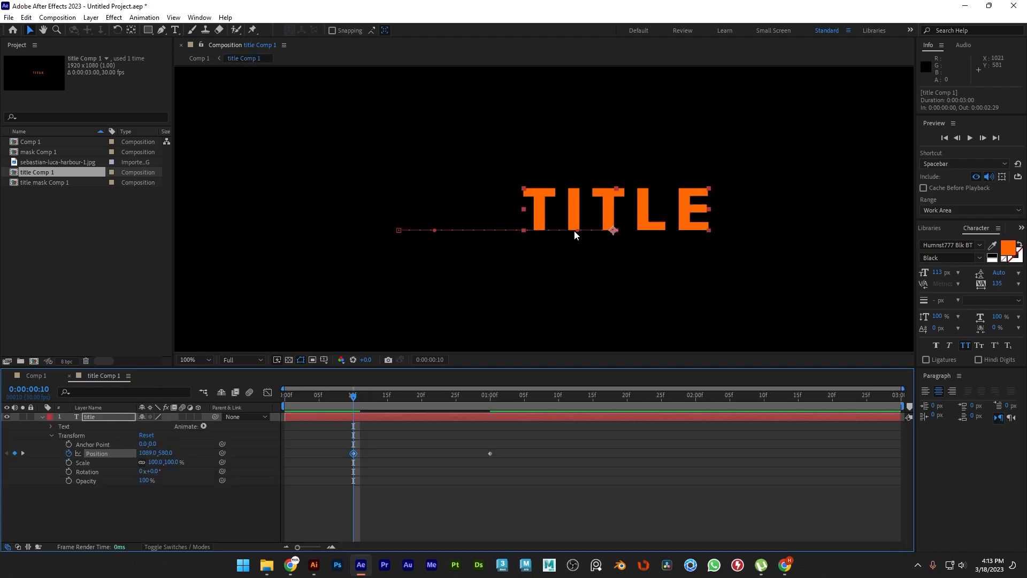
left_click(43, 377)
left_click(105, 426)
double_click(106, 427)
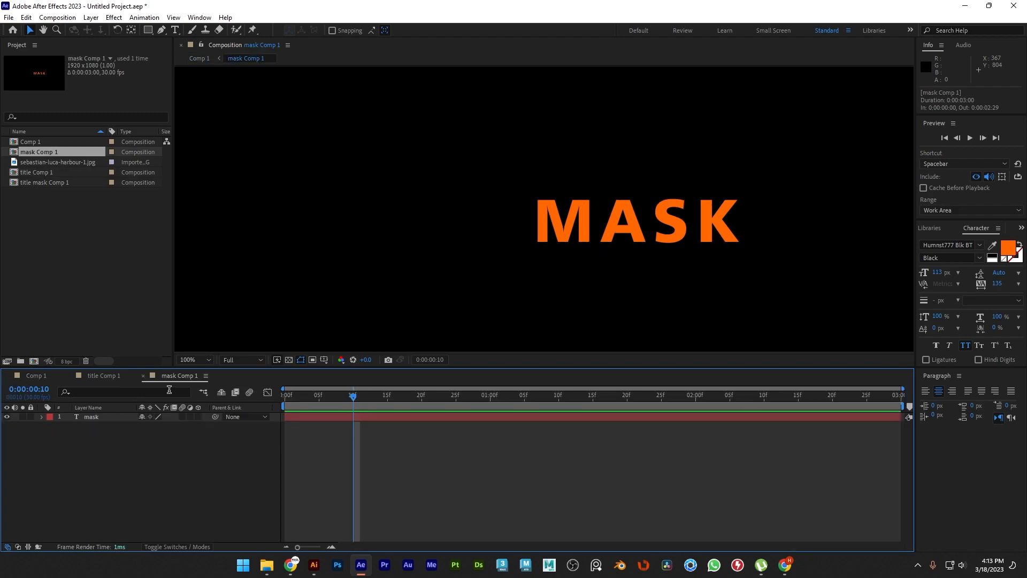
left_click(42, 417)
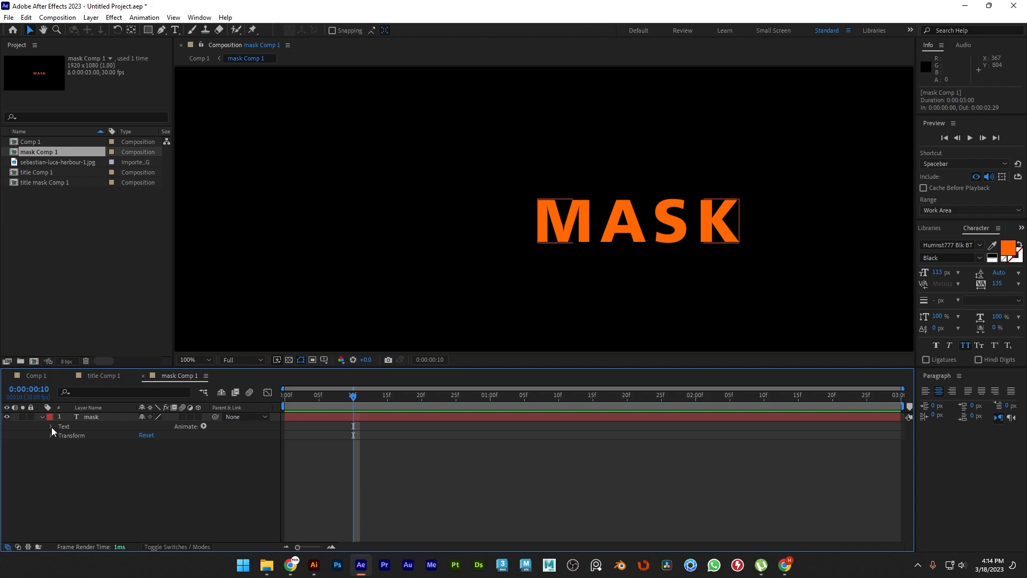
left_click(50, 435)
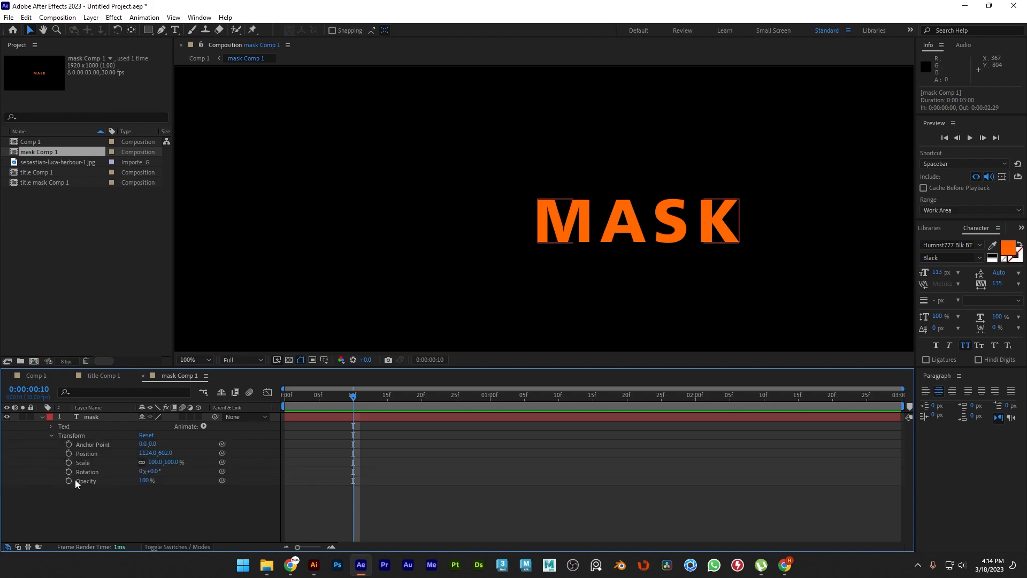
left_click(68, 454)
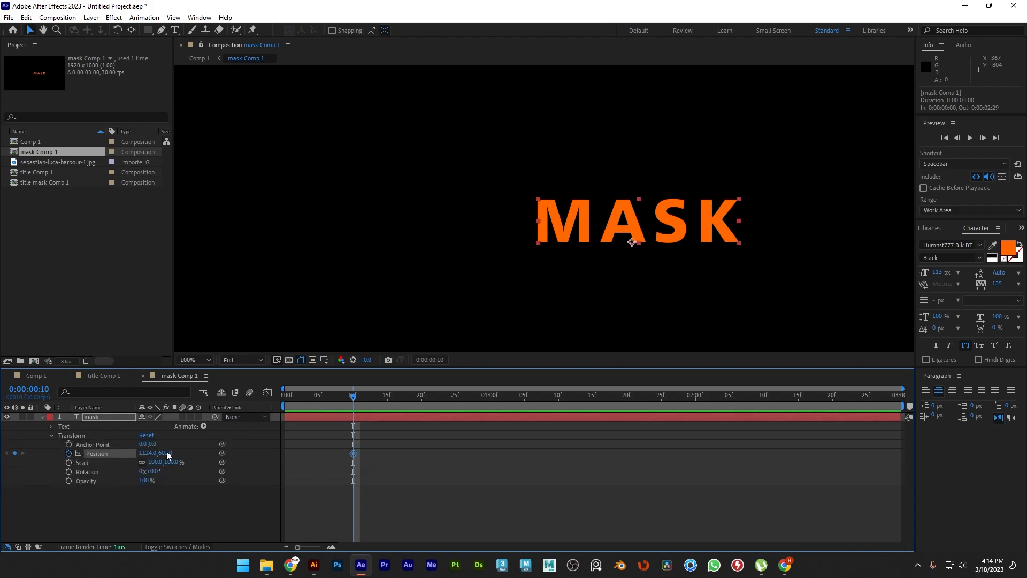
- Add a Position keyframe for the mask text at 0:00:01:00 and set its X position at frame 10 to about 708
left_click_drag(355, 401, 492, 409)
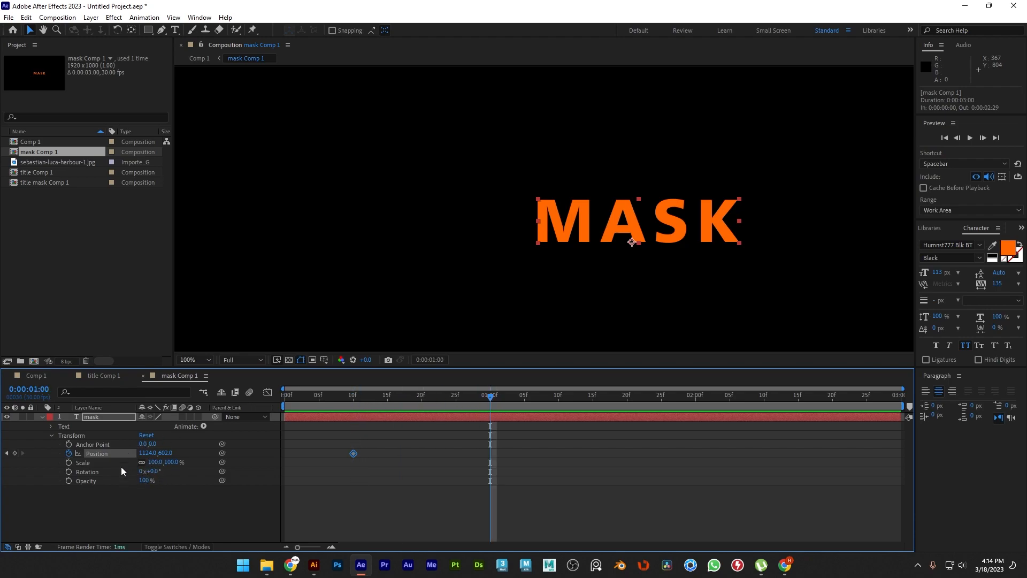
left_click(15, 454)
left_click_drag(484, 400, 354, 401)
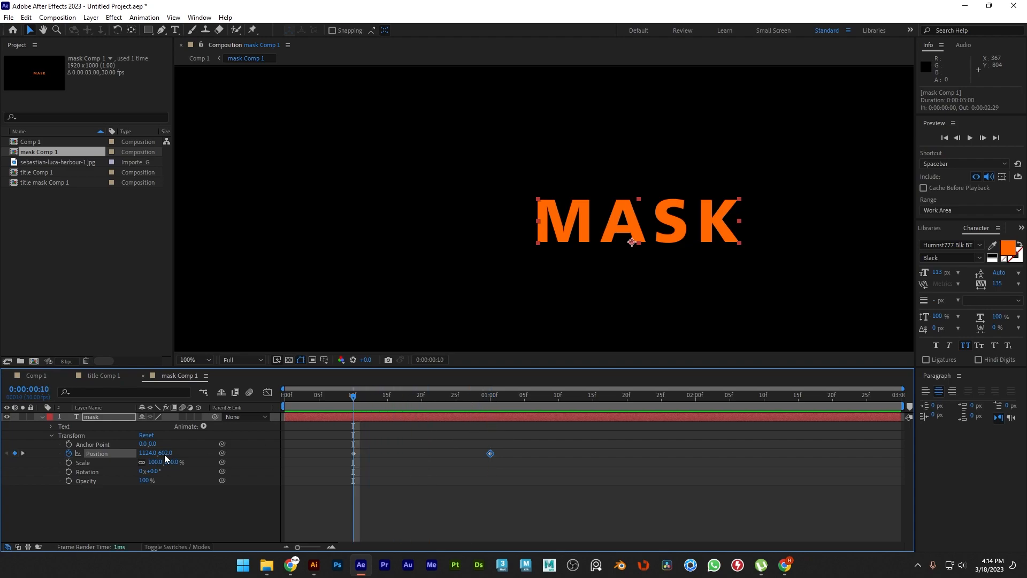
left_click_drag(148, 459, 3, 453)
left_click_drag(146, 452, 67, 452)
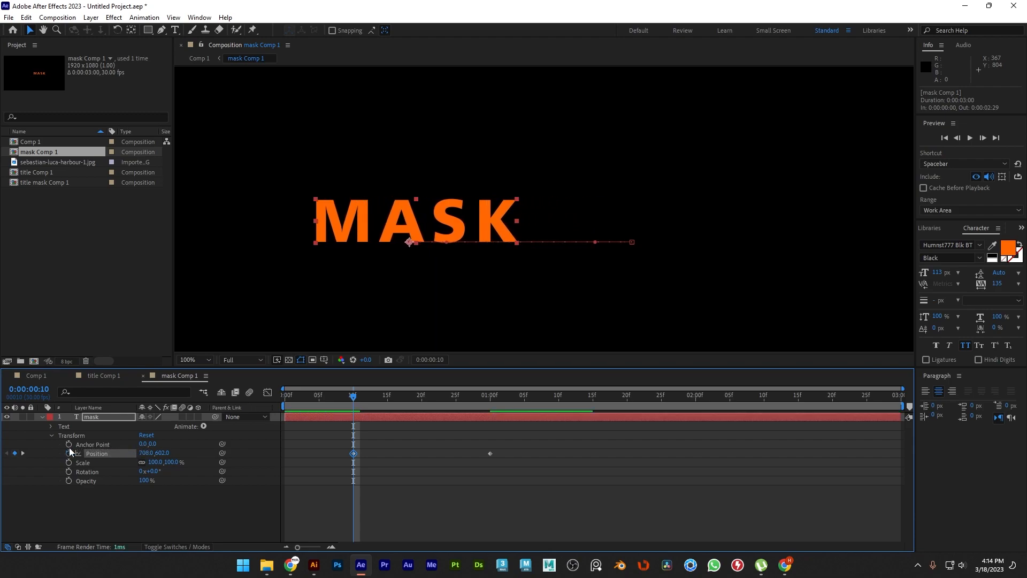
- Return to Comp 1 and play it from the first frame to check both words sliding in
left_click(35, 375)
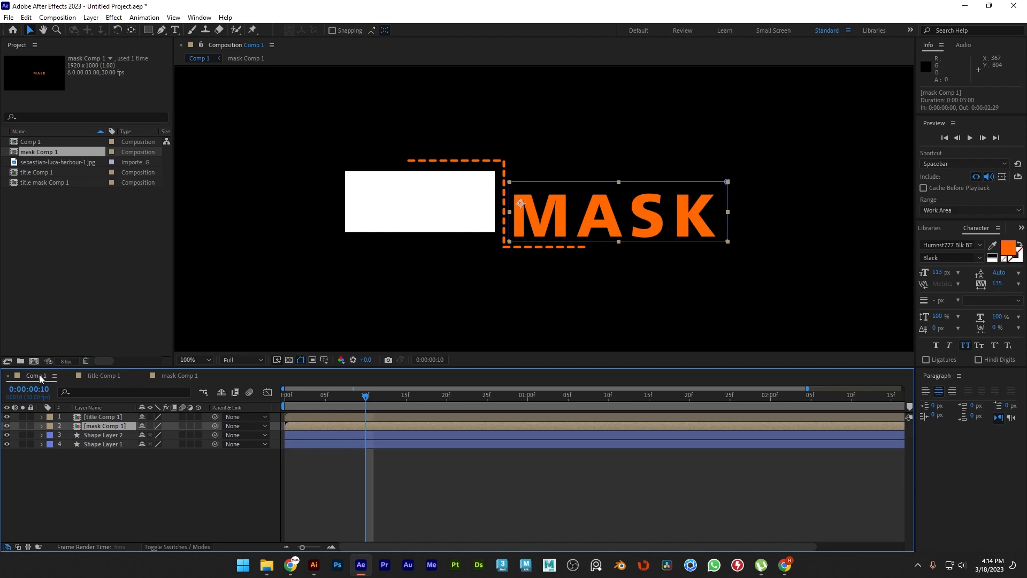
left_click_drag(366, 396, 285, 402)
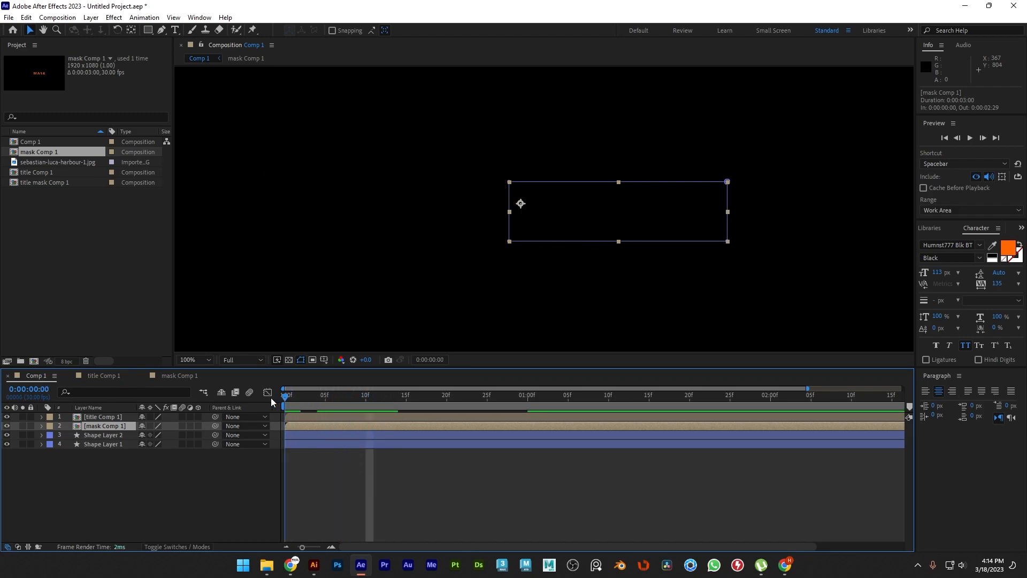
left_click(285, 498)
key("space")
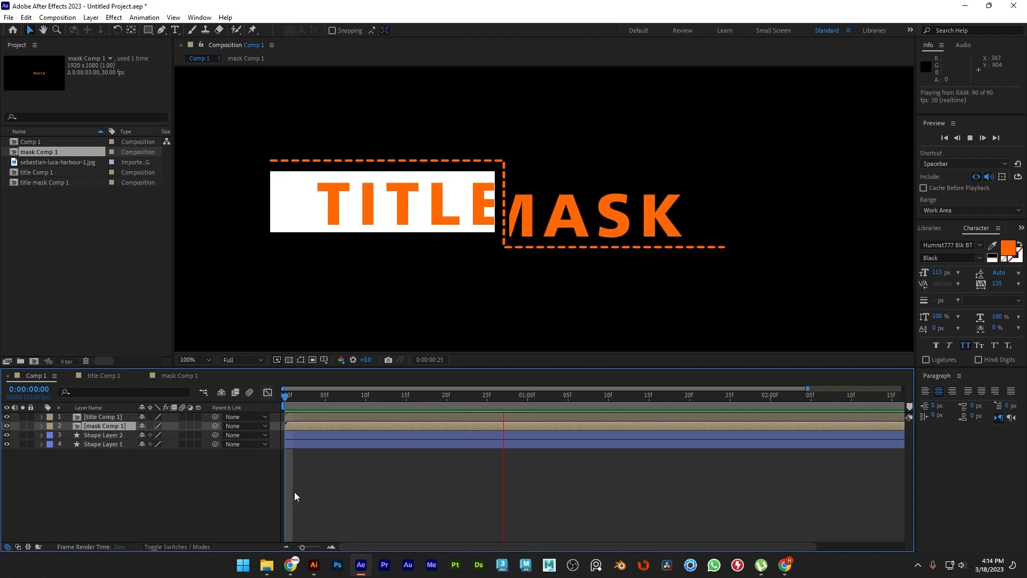
- Stop the running preview and replay Comp 1 from the first frame to review the timing of the whole title animation
key("space")
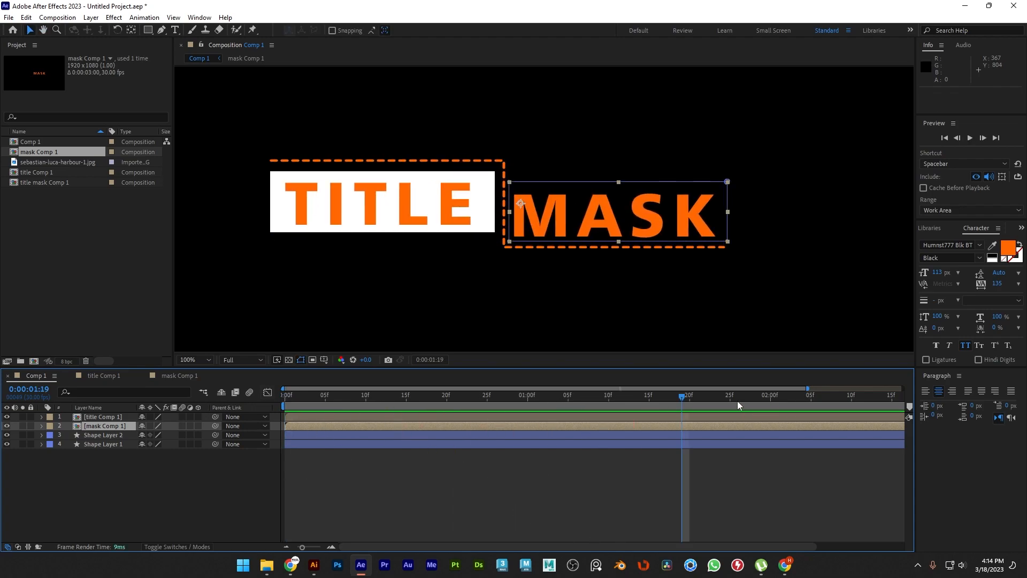
left_click_drag(686, 397, 528, 399)
left_click_drag(807, 389, 642, 391)
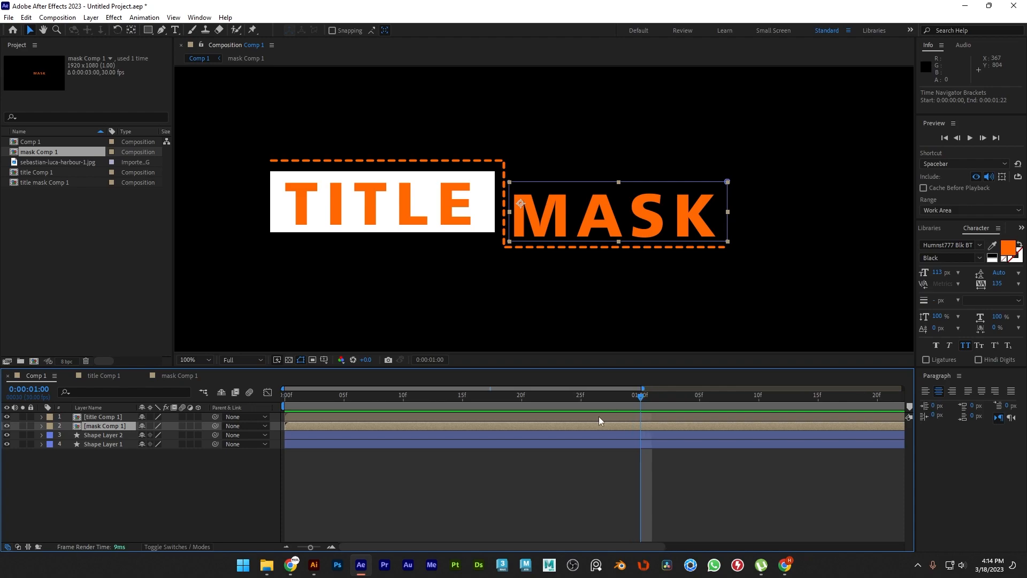
left_click_drag(560, 404, 281, 397)
key("space")
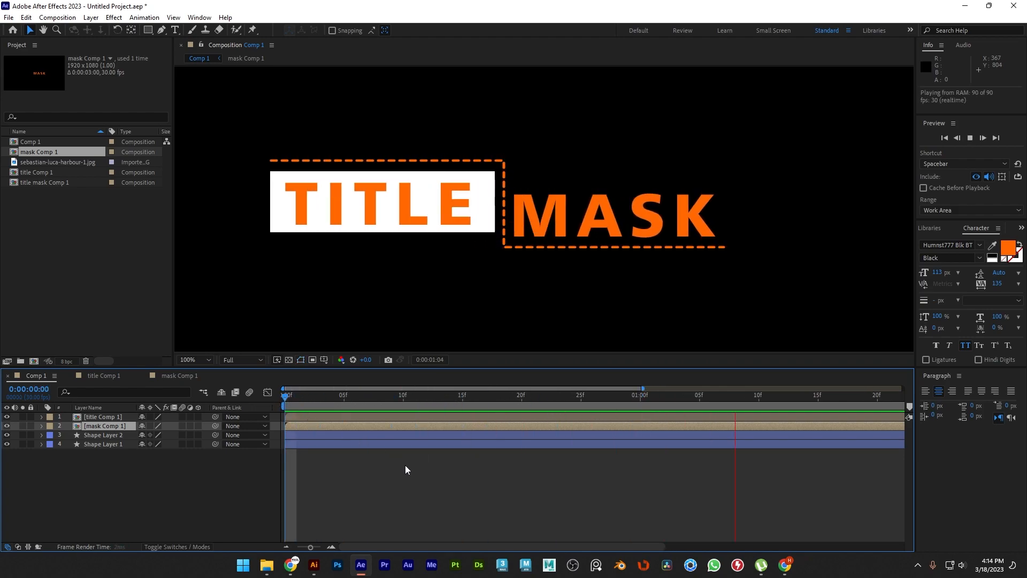
key("space")
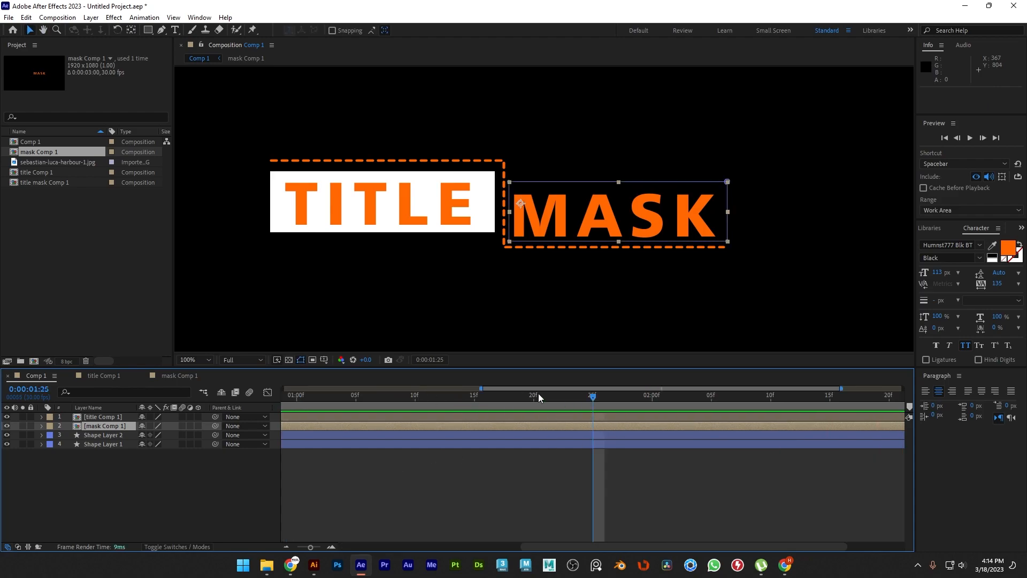
- End Comp 1's work area at 0:00:01:25 and preview the shortened range from the first frame
left_click_drag(500, 387, 262, 387)
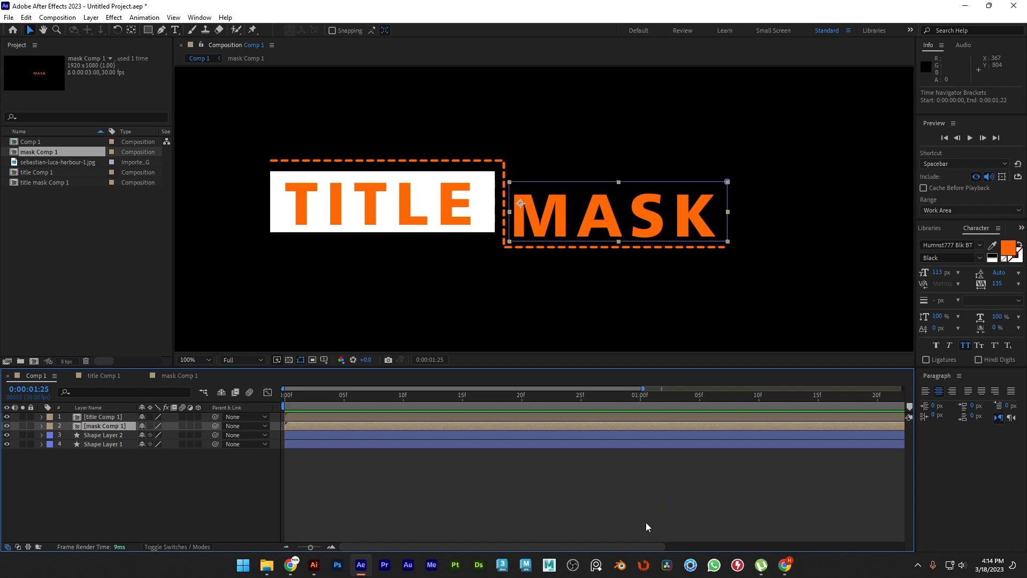
left_click_drag(536, 398, 264, 394)
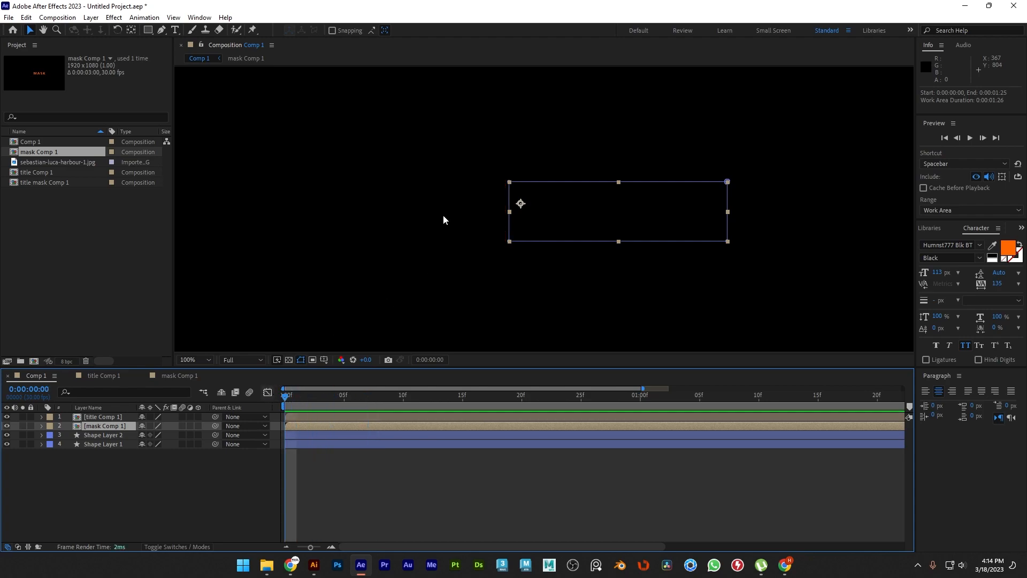
key("space")
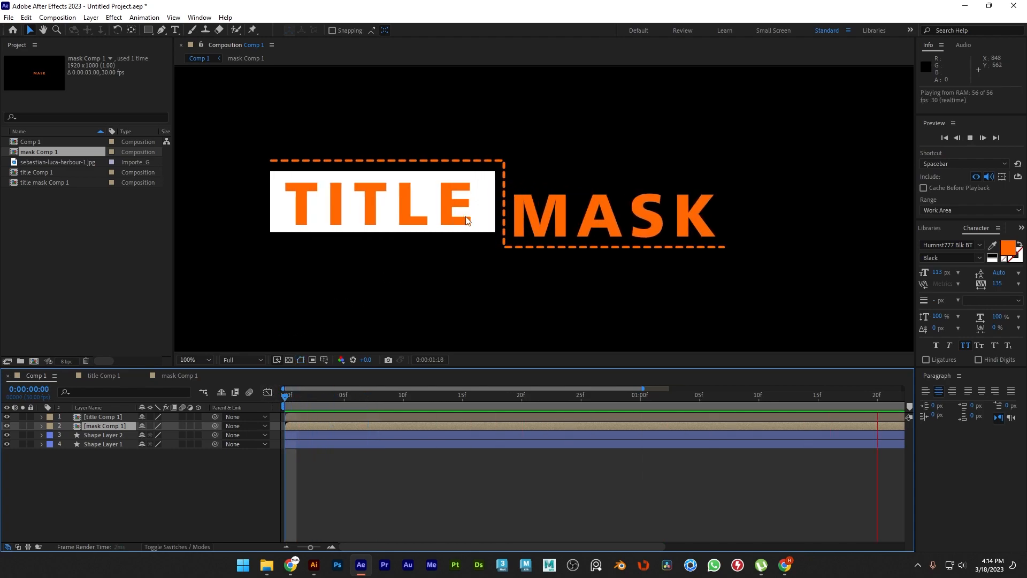
key("space")
key("space")
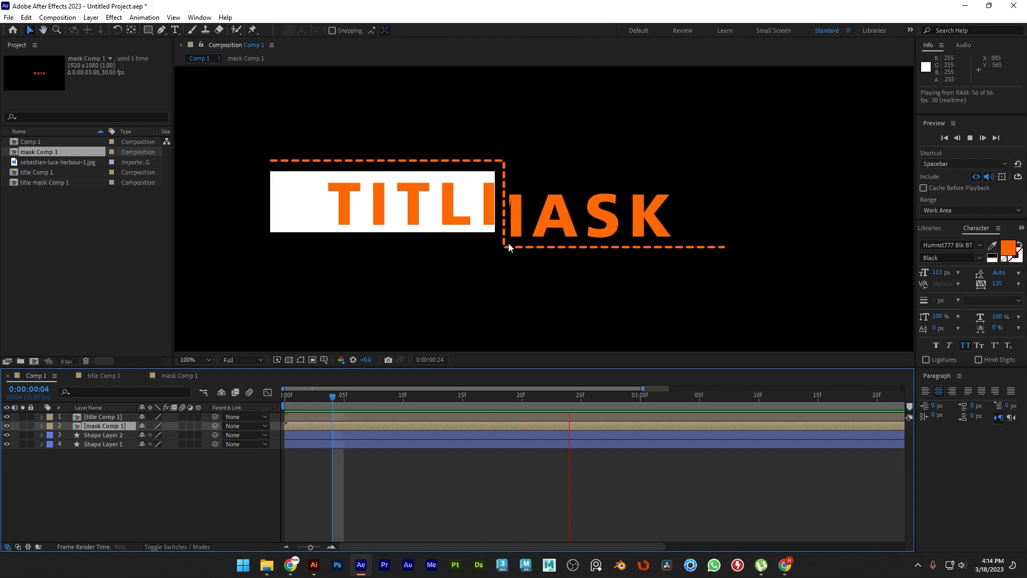